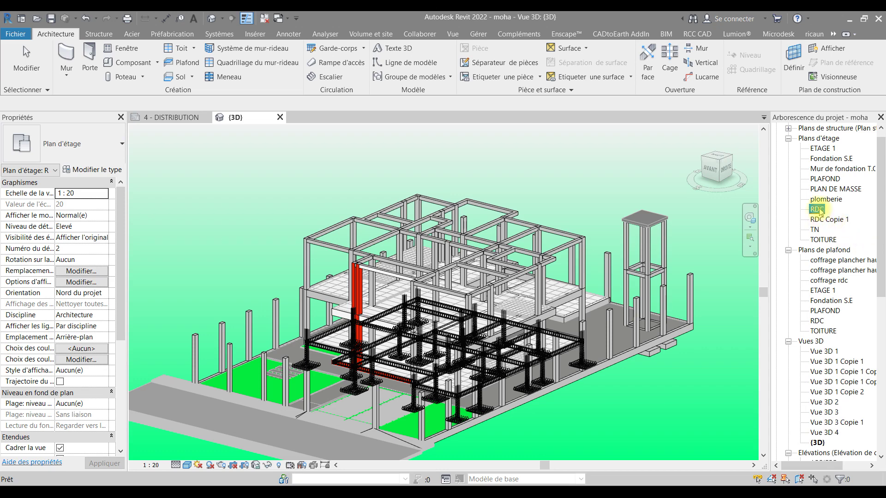
pyautogui.rightClick(820, 211)
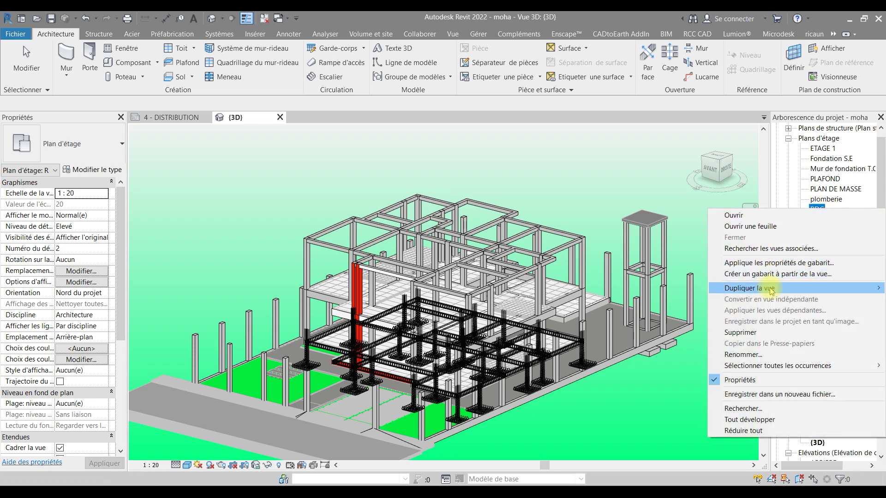
pyautogui.moveTo(768, 289)
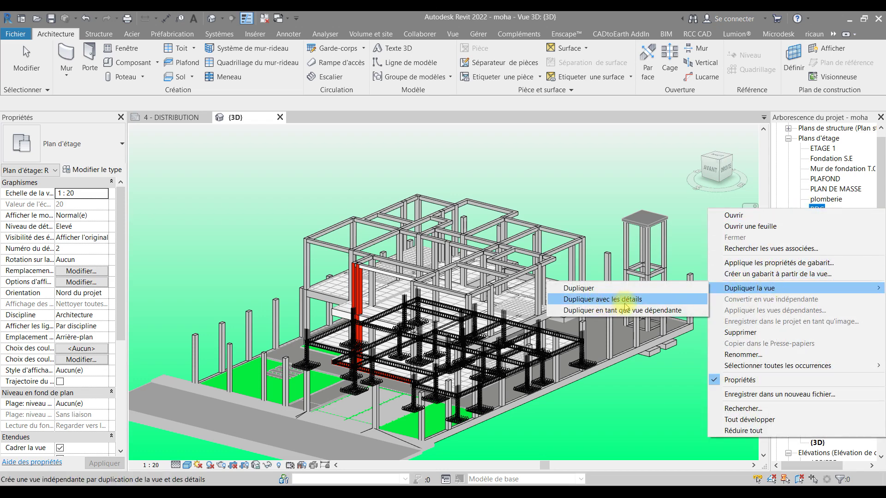
pyautogui.click(816, 208)
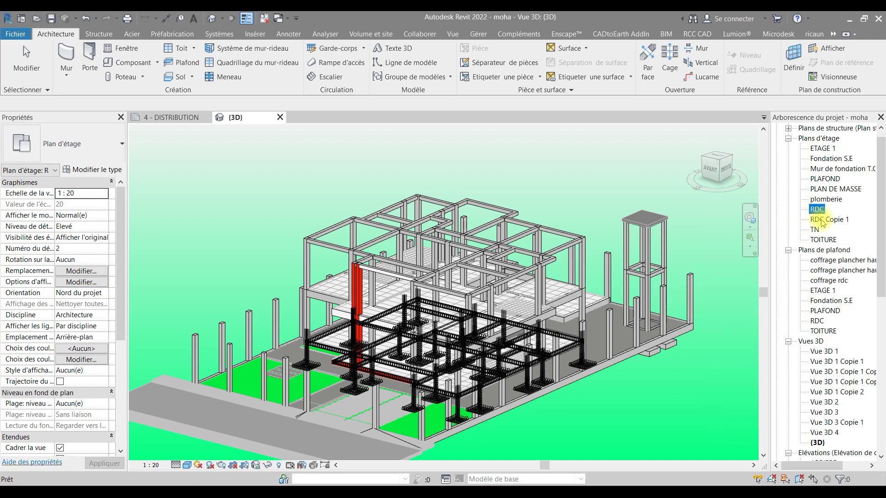
# Step: Open the RDC Copie 1 floor plan view and centre it on the staircase
pyautogui.click(822, 220)
pyautogui.doubleClick(823, 220)
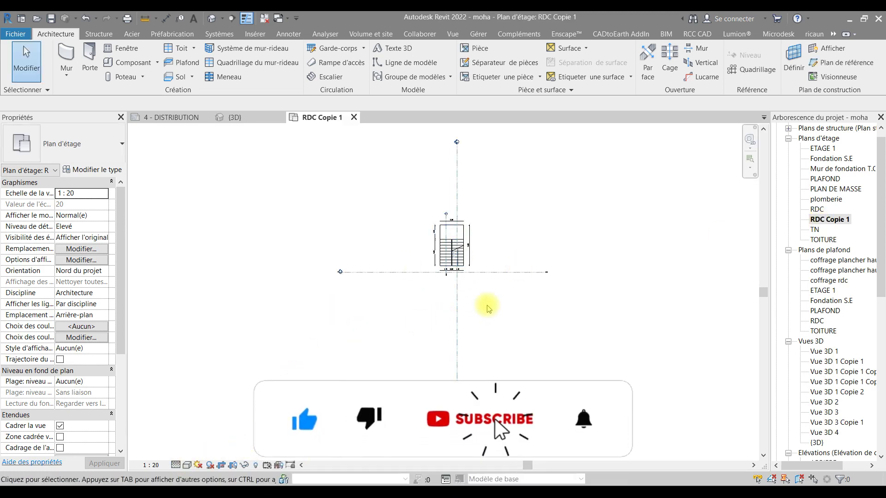
pyautogui.scroll(2, 453, 222)
pyautogui.scroll(3, 533, 238)
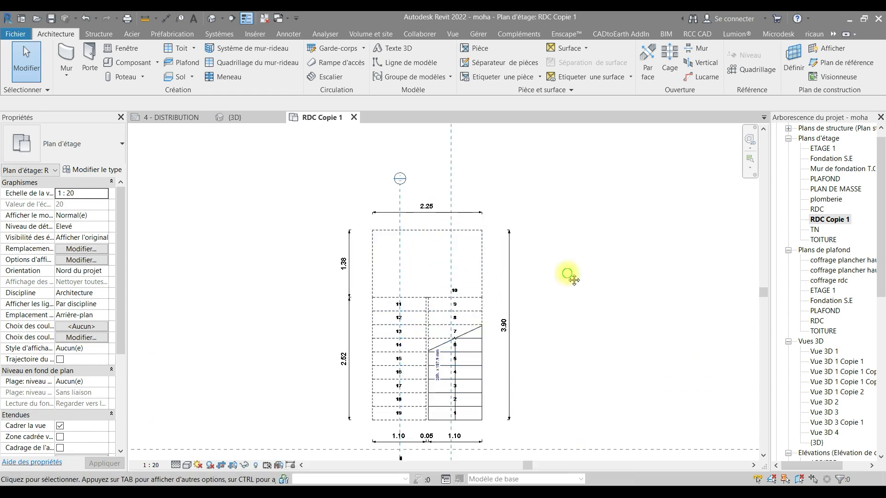
pyautogui.moveTo(569, 276); pyautogui.dragTo(583, 256, button='middle')
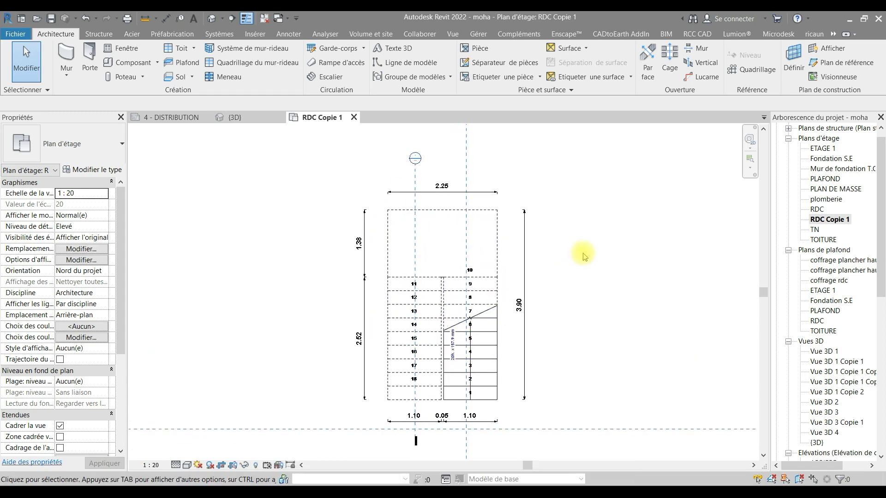
# Step: Check which model categories are set as visible in the RDC Copie 1 plan's visibility/graphics overrides, including Escalier
pyautogui.press('v')
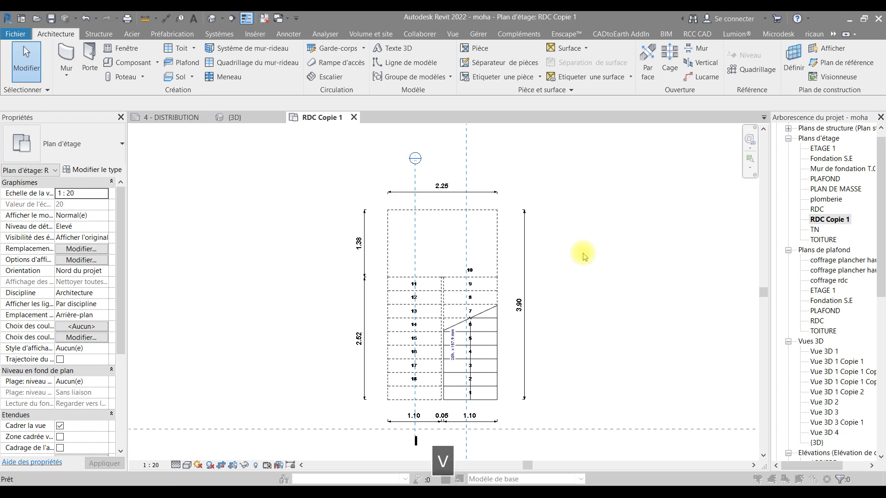
pyautogui.click(364, 139)
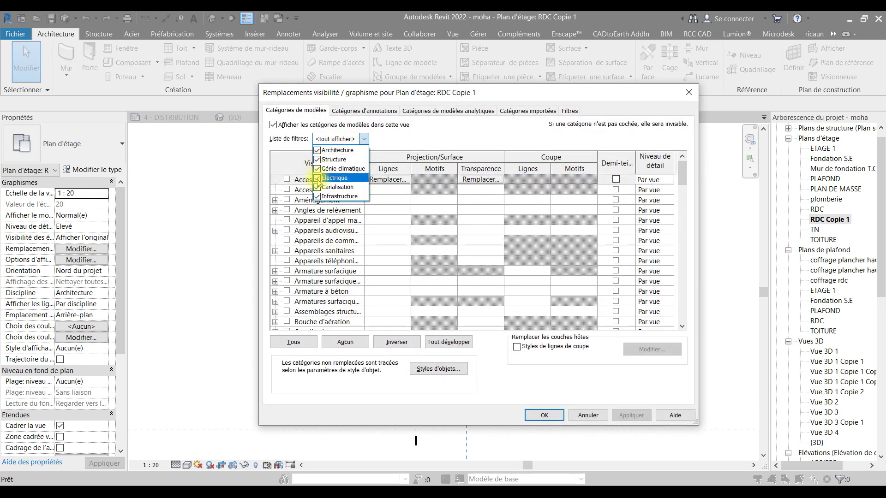
pyautogui.click(395, 136)
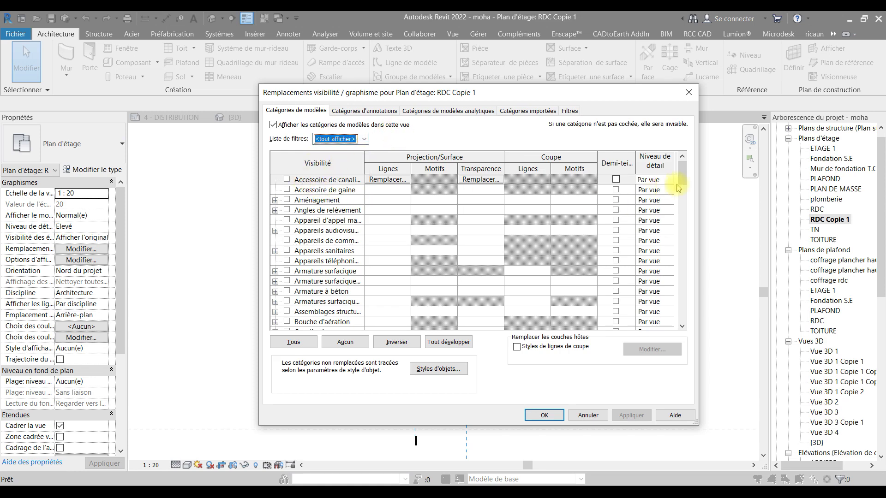
pyautogui.moveTo(683, 179); pyautogui.dragTo(732, 215)
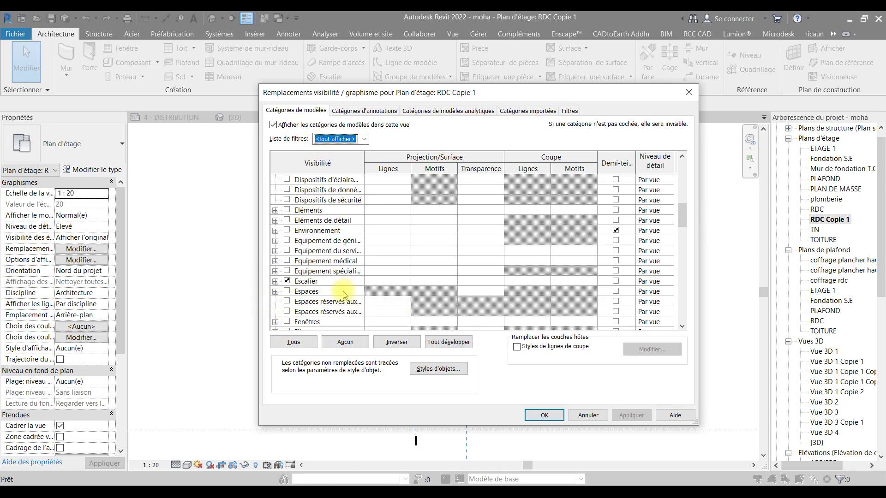
pyautogui.click(545, 416)
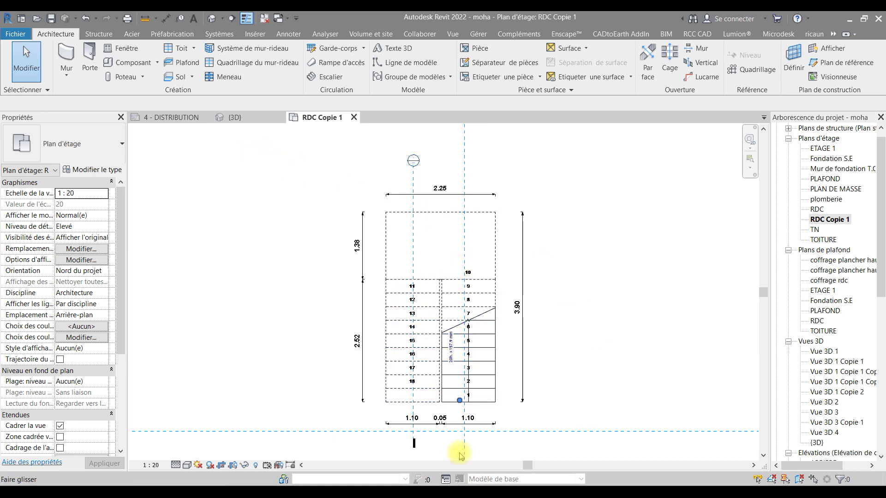
# Step: Temporarily hide the Coupe A and Coupe B section lines in the staircase plan
pyautogui.scroll(-1, 570, 323)
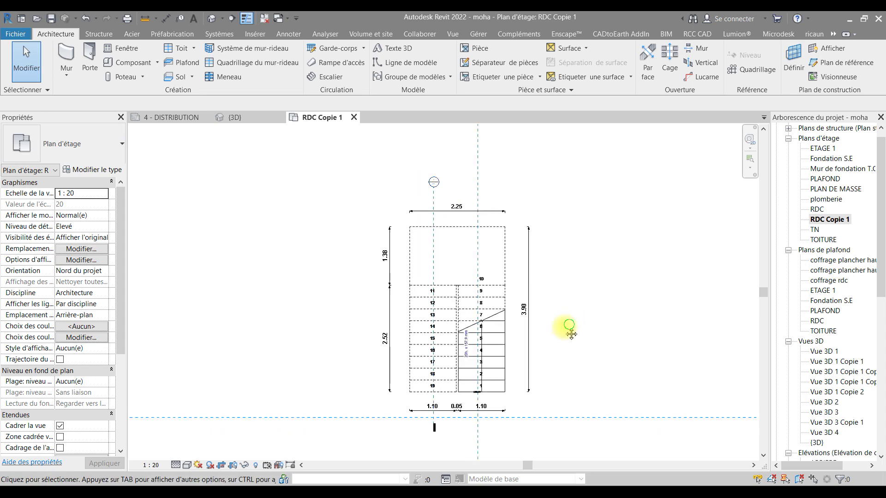
pyautogui.moveTo(568, 326); pyautogui.dragTo(561, 368, button='middle')
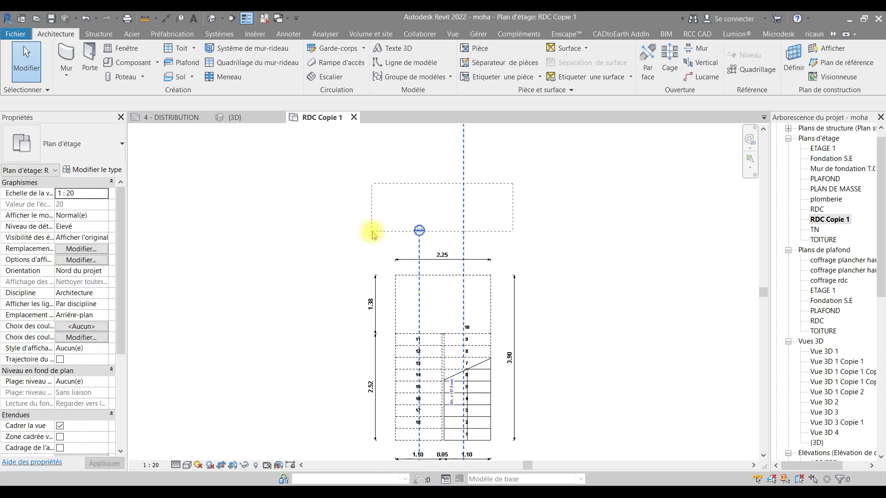
pyautogui.click(373, 234)
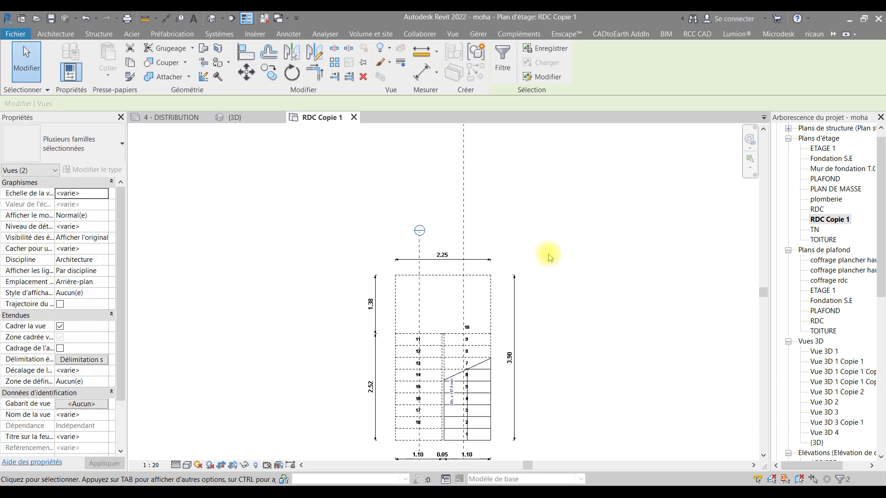
pyautogui.scroll(-2, 544, 256)
pyautogui.moveTo(536, 293); pyautogui.dragTo(494, 311, button='middle')
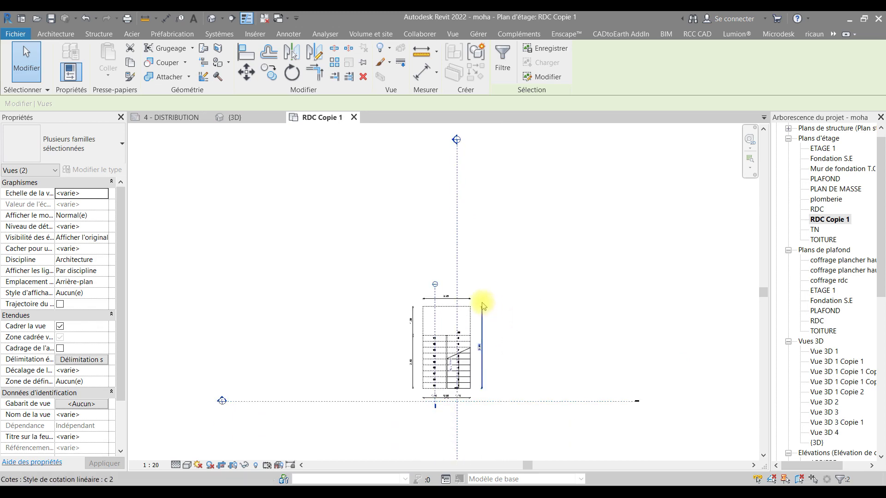
pyautogui.click(547, 249)
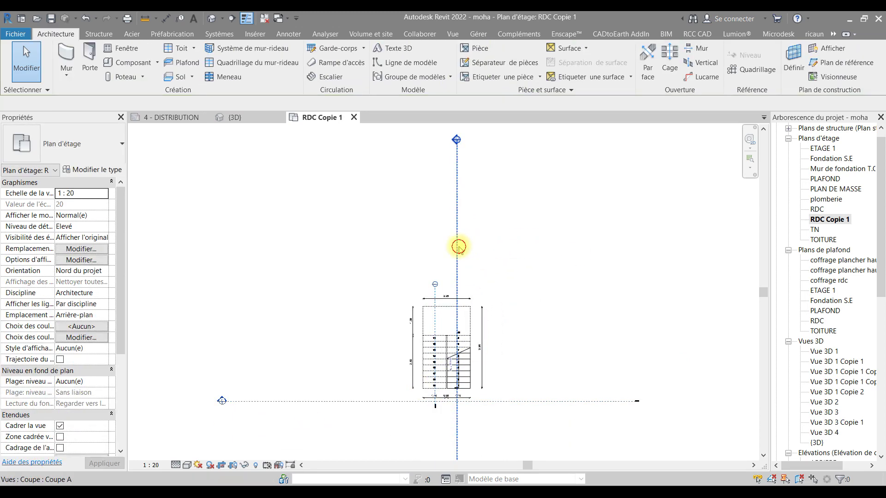
pyautogui.click(457, 249)
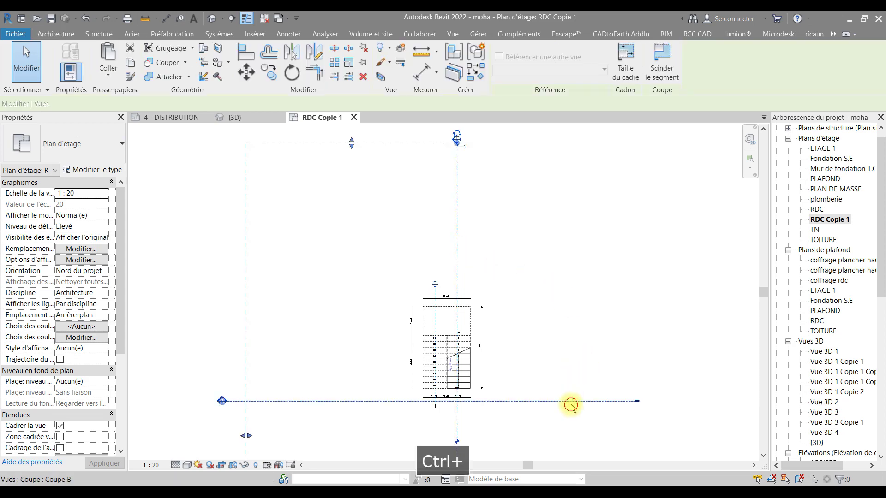
pyautogui.keyDown('ctrl'); pyautogui.click(623, 401); pyautogui.keyUp('ctrl')
pyautogui.click(245, 466)
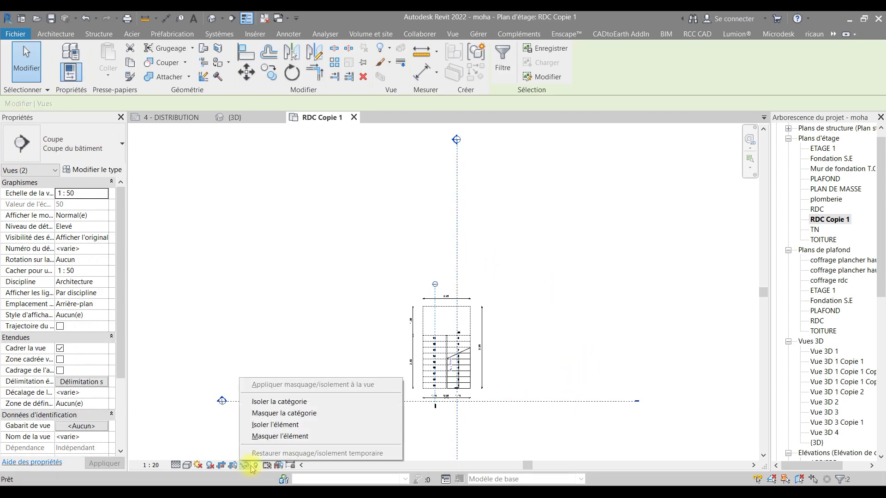
pyautogui.click(280, 436)
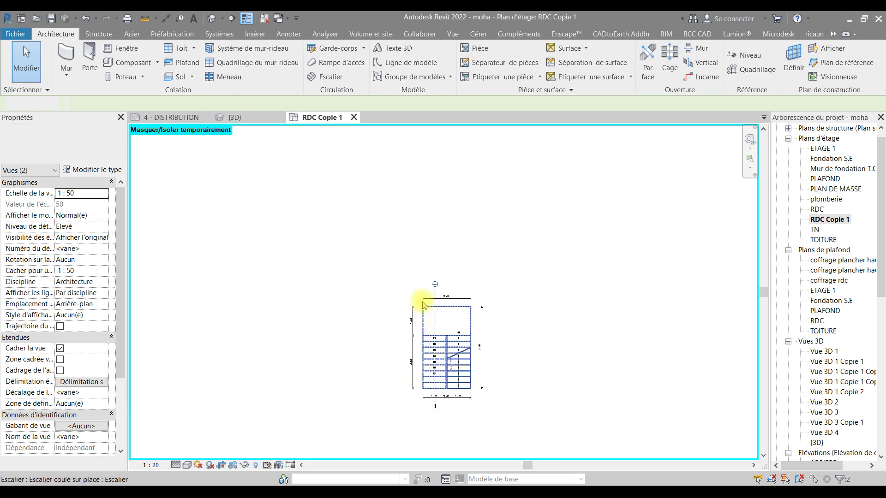
pyautogui.click(435, 290)
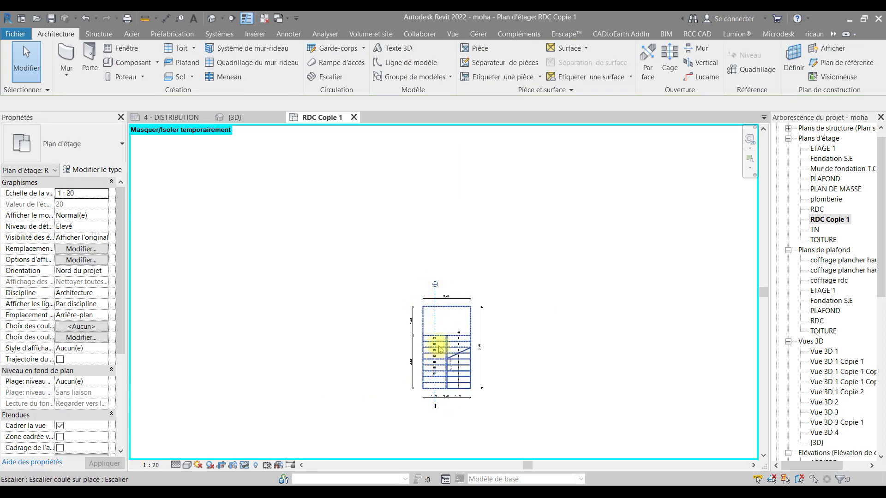
pyautogui.scroll(2, 439, 359)
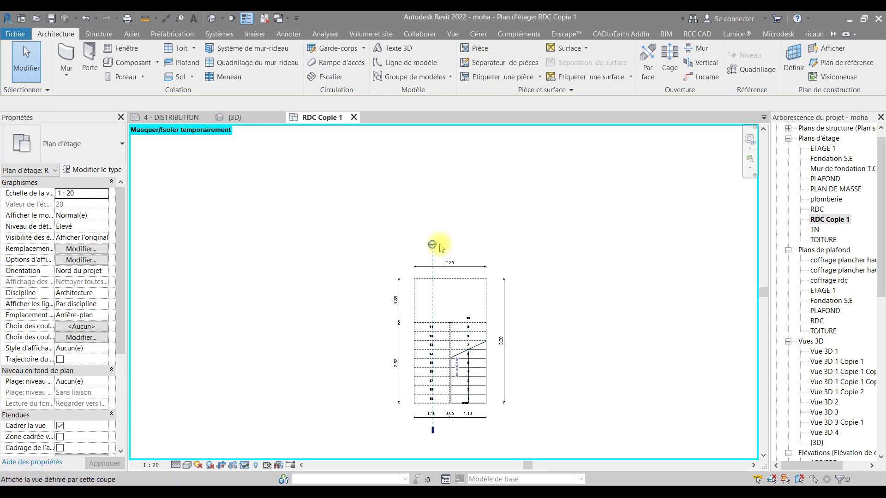
pyautogui.moveTo(561, 316); pyautogui.dragTo(574, 295, button='middle')
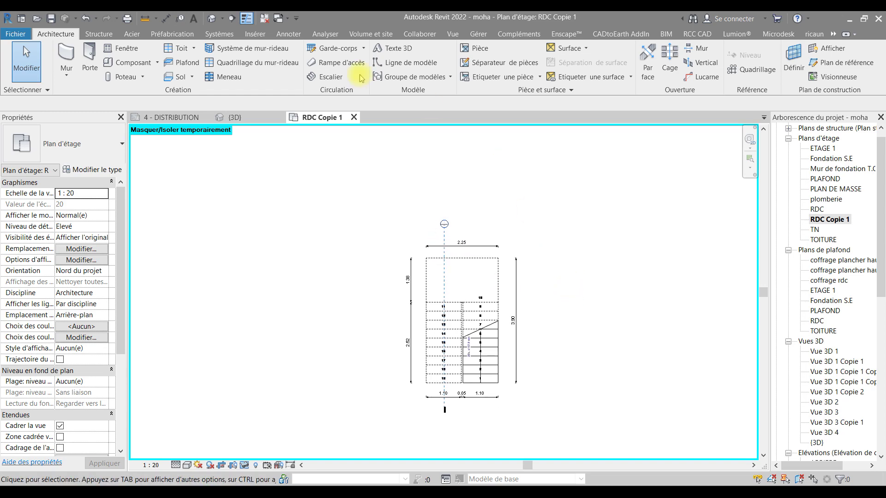
pyautogui.click(232, 19)
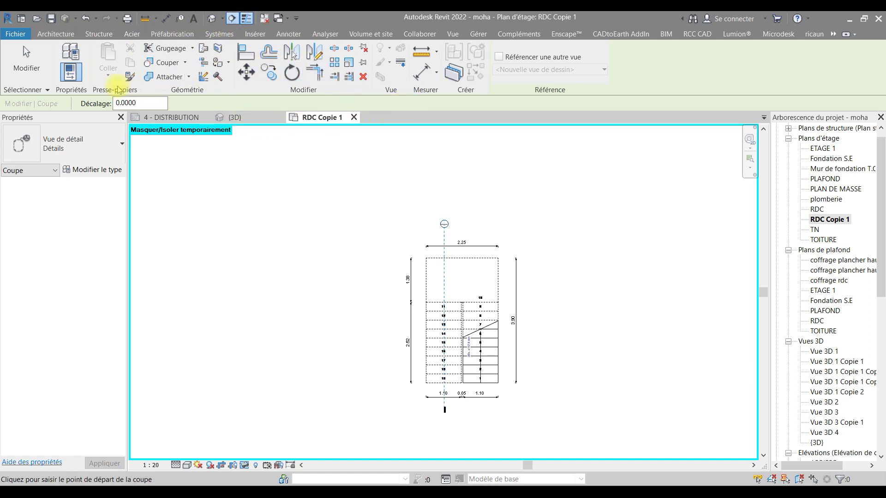
pyautogui.click(21, 146)
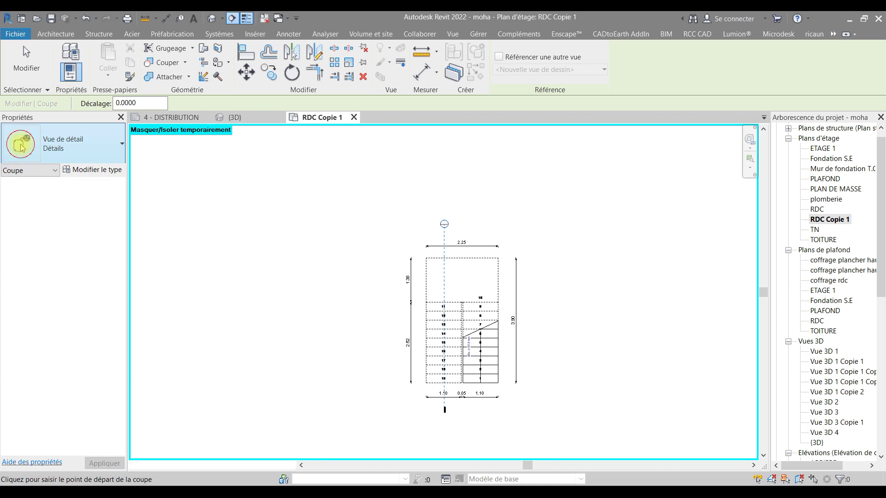
pyautogui.click(31, 151)
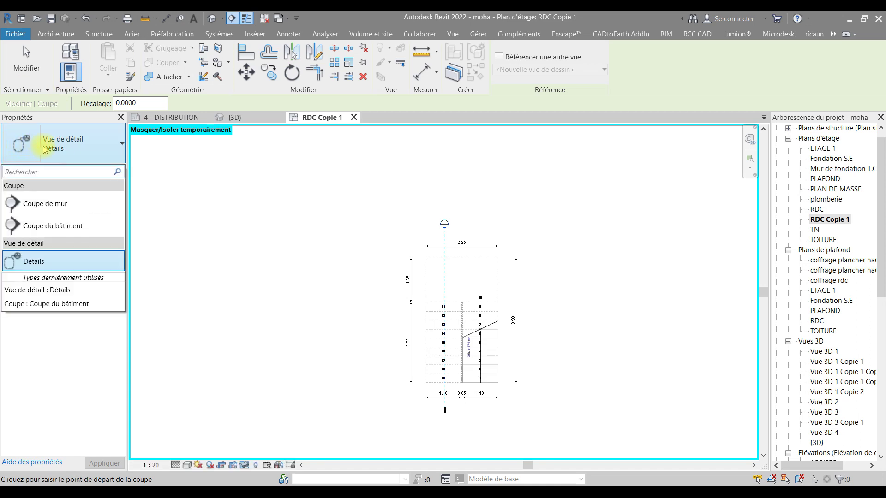
pyautogui.click(62, 263)
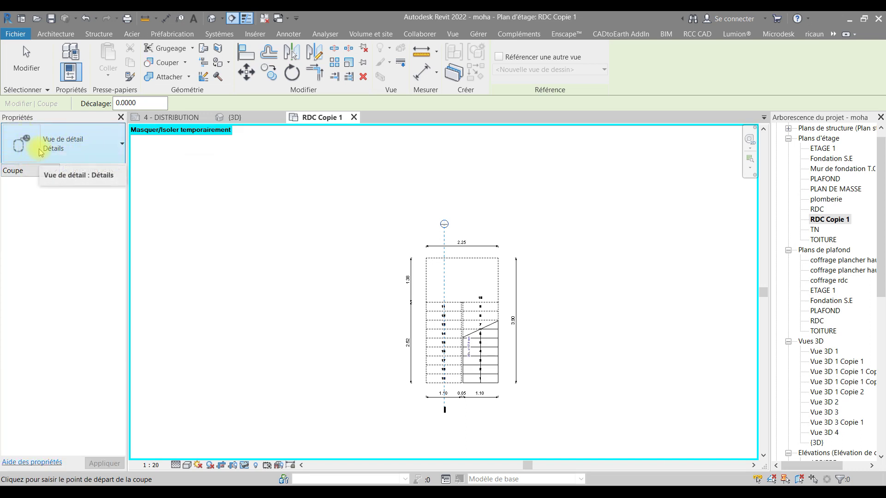
pyautogui.scroll(1, 577, 409)
pyautogui.moveTo(577, 410); pyautogui.dragTo(591, 420, button='middle')
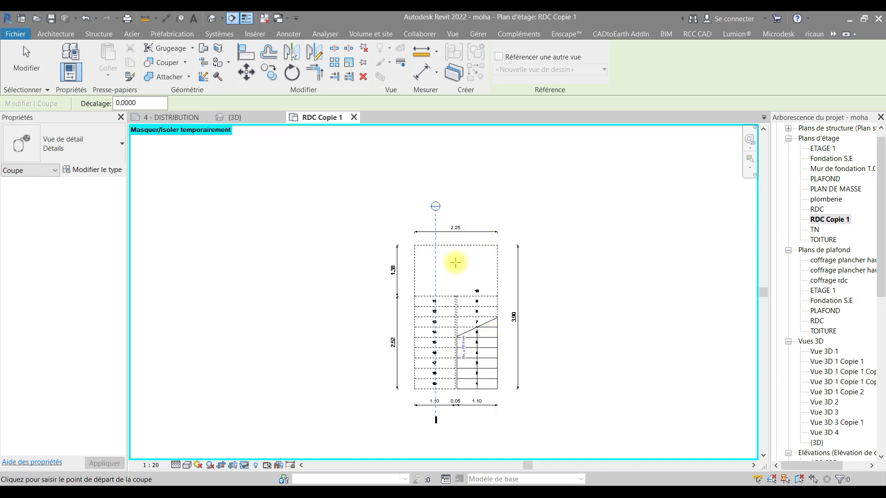
pyautogui.press('Escape')
# Step: Move the existing detail section line from the upper flight onto the lower flight, through steps 1 to 9
pyautogui.click(437, 224)
pyautogui.moveTo(472, 243); pyautogui.dragTo(475, 246)
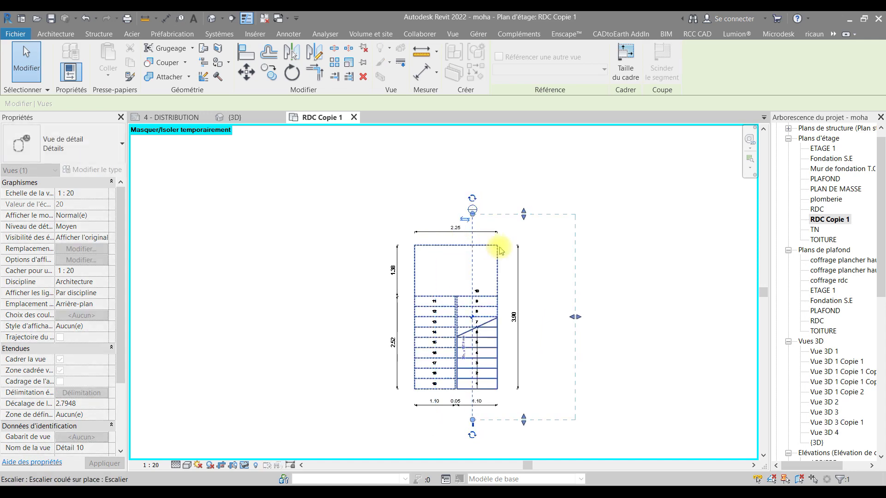
pyautogui.click(631, 275)
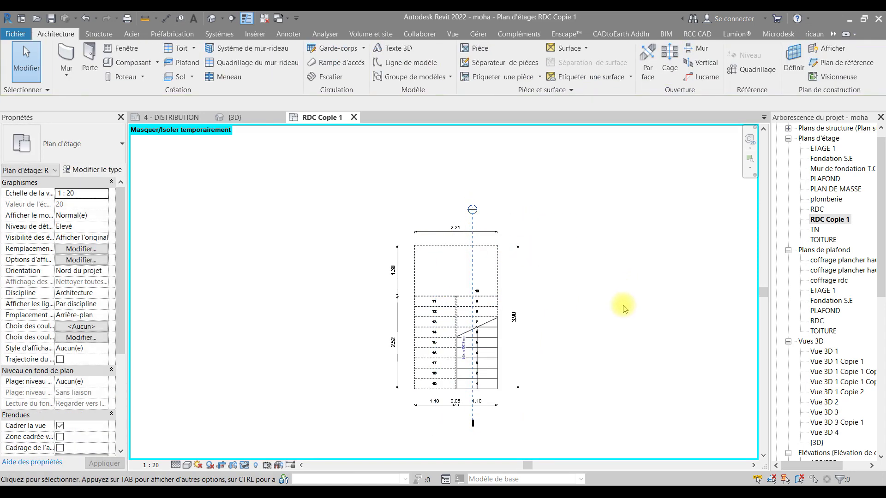
# Step: Open the detail view of the section line through the lower flight to examine the stair section
pyautogui.scroll(3, 480, 412)
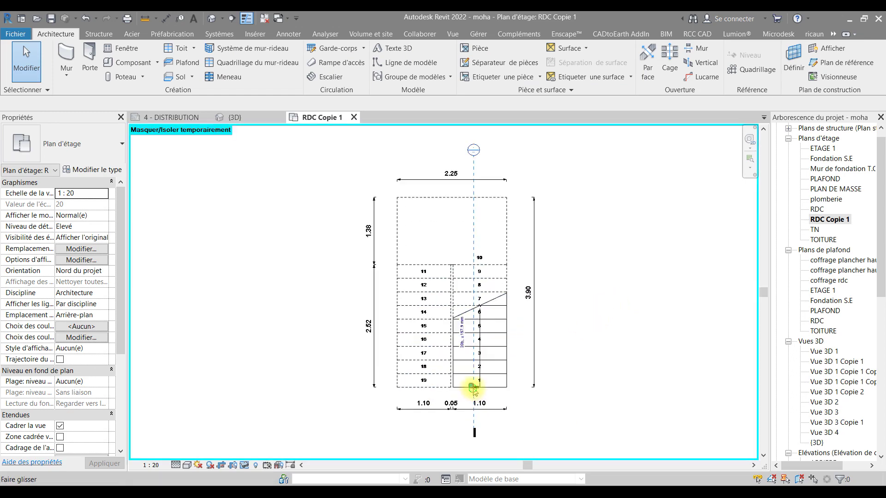
pyautogui.moveTo(482, 413); pyautogui.dragTo(475, 444, button='middle')
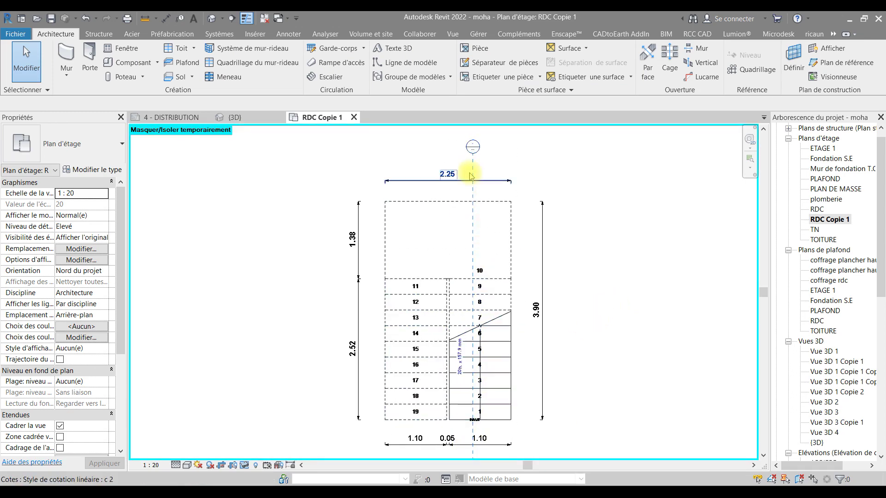
pyautogui.doubleClick(475, 146)
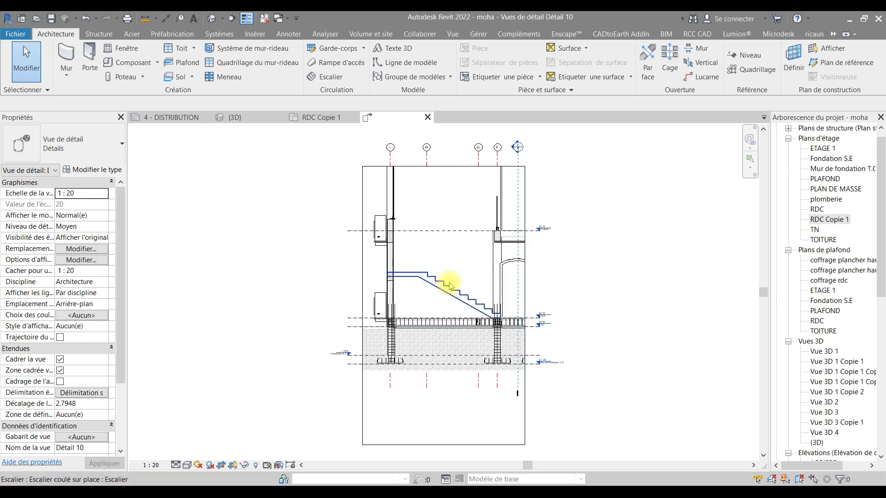
pyautogui.scroll(2, 433, 282)
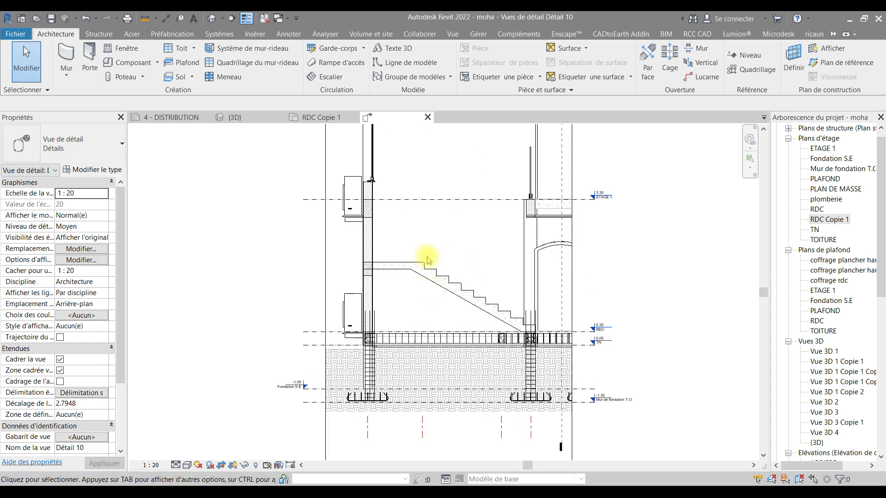
# Step: Flip the viewing direction of the lower flight's detail section line in RDC Copie 1 and return to its detail view
pyautogui.click(299, 117)
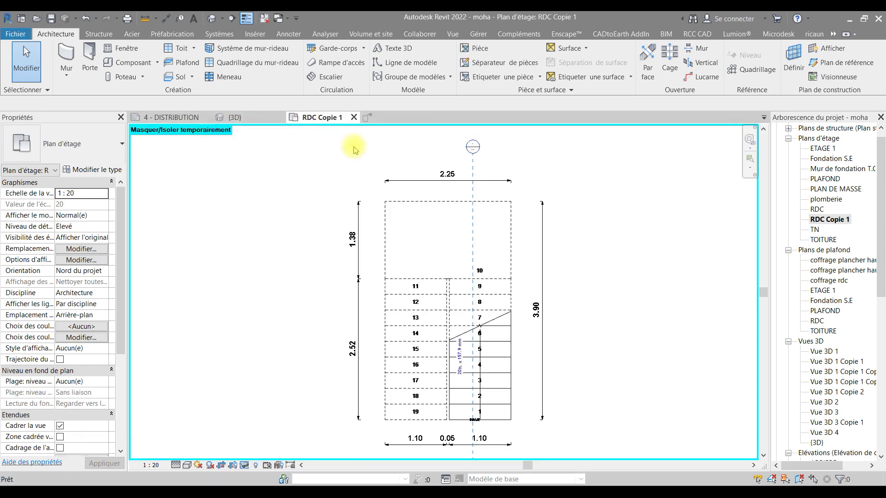
pyautogui.click(473, 154)
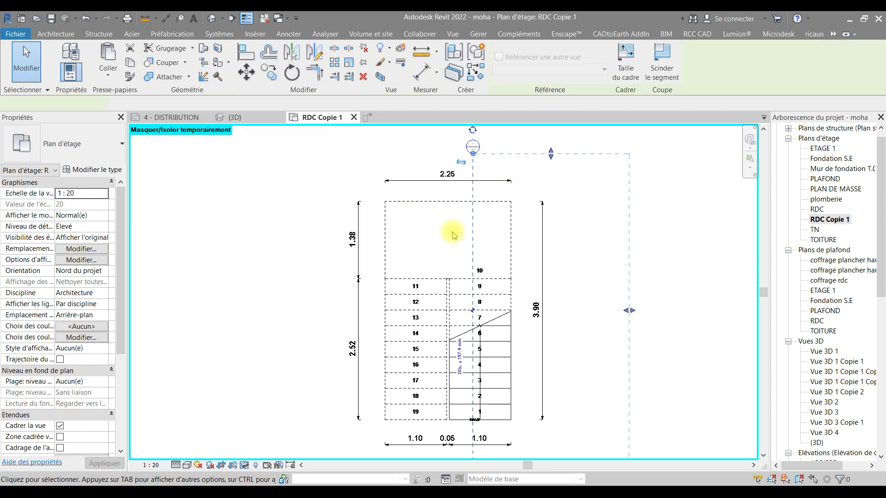
pyautogui.scroll(-1, 437, 217)
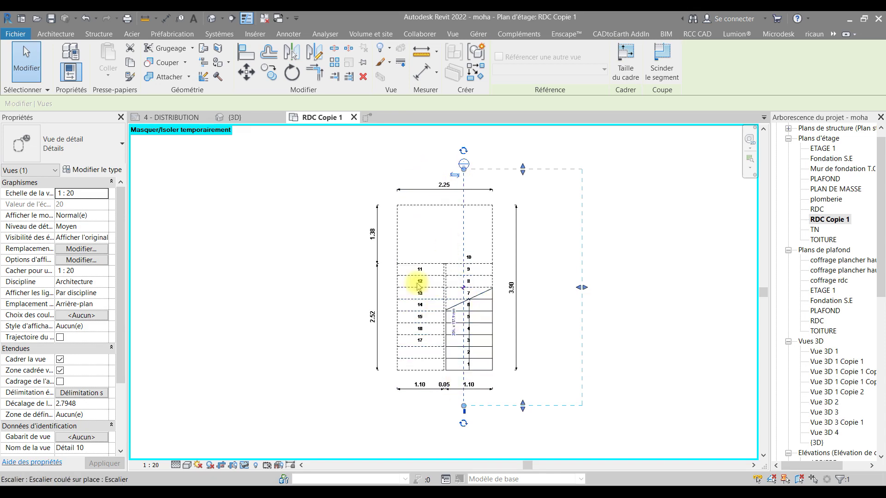
pyautogui.click(456, 179)
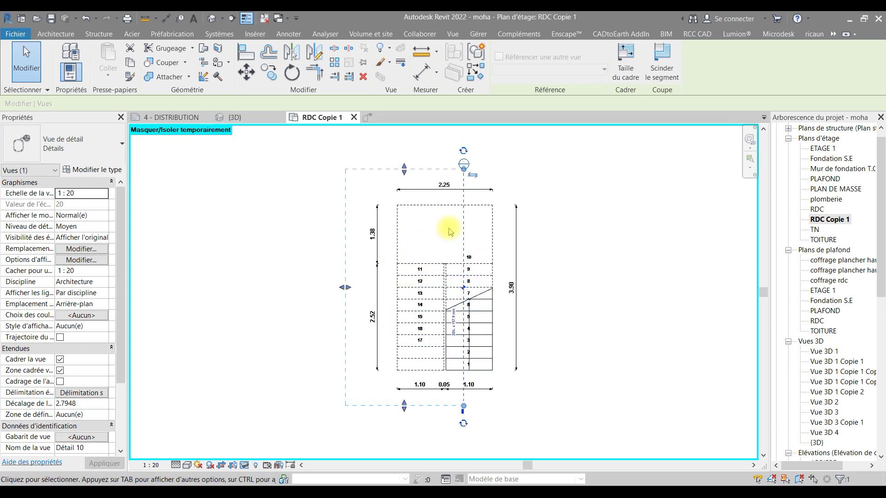
pyautogui.click(389, 118)
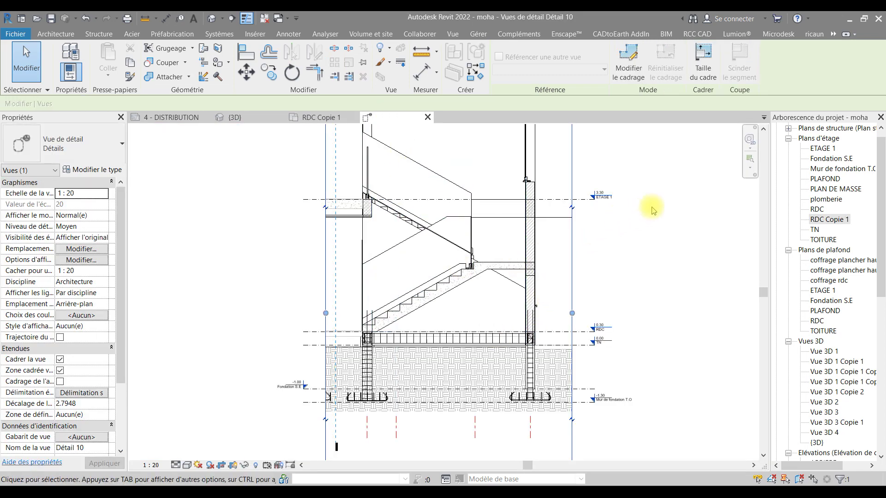
# Step: Turn off the visibility of all model categories in the Détail 10 view's visibility/graphics overrides
pyautogui.press('v')
pyautogui.press('v')
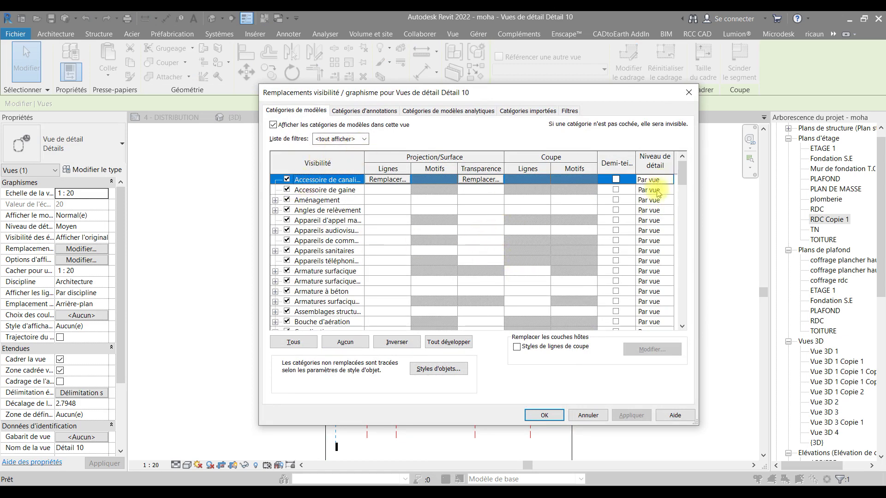
pyautogui.moveTo(685, 173); pyautogui.dragTo(682, 306)
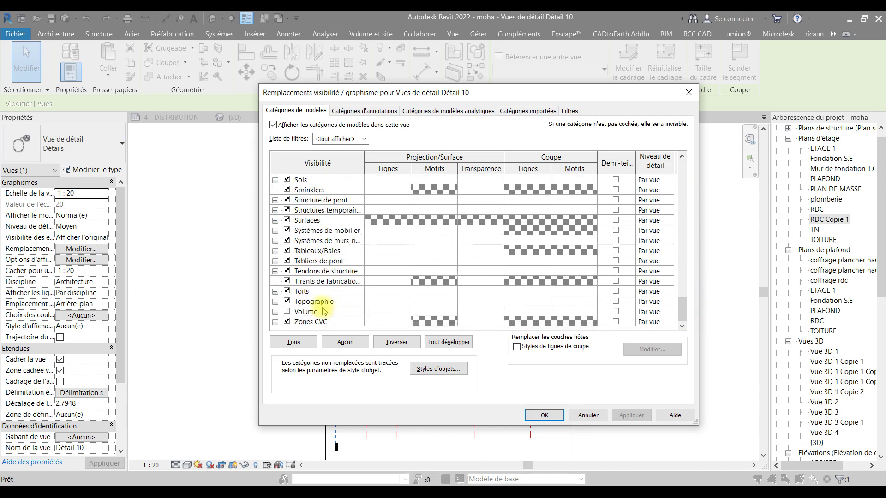
pyautogui.keyDown('shift'); pyautogui.click(321, 322); pyautogui.keyUp('shift')
pyautogui.click(287, 322)
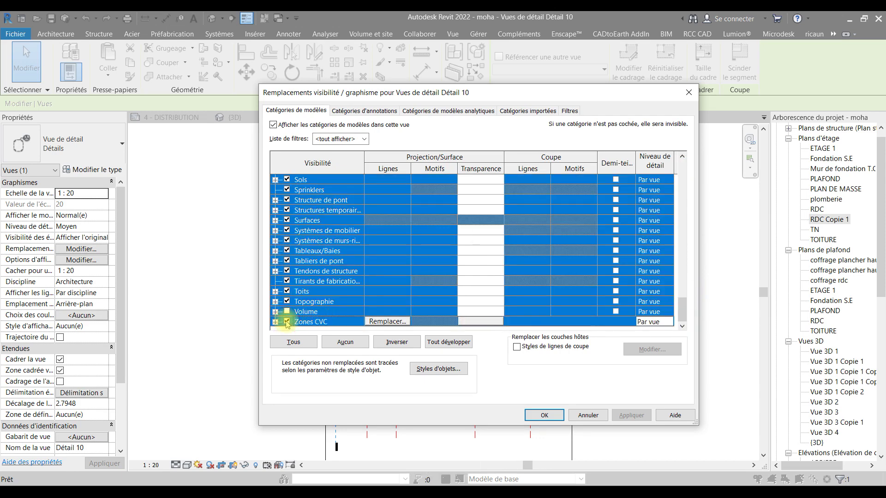
pyautogui.scroll(7, 316, 253)
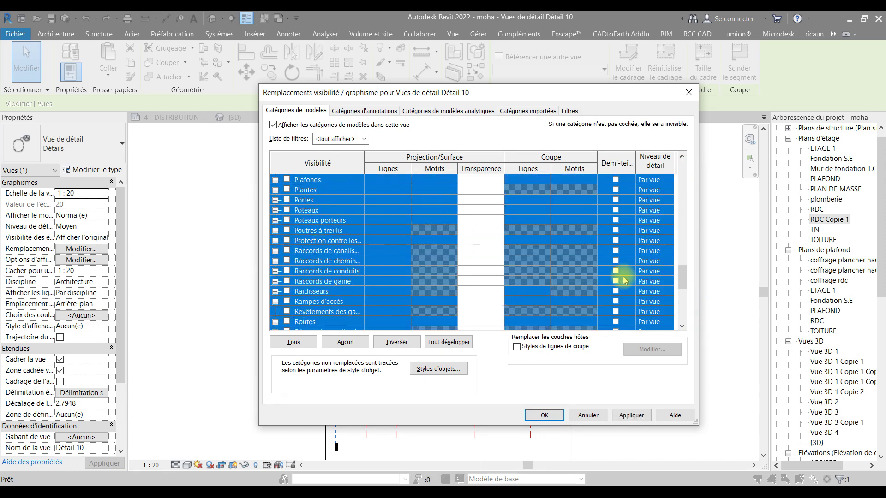
pyautogui.click(356, 261)
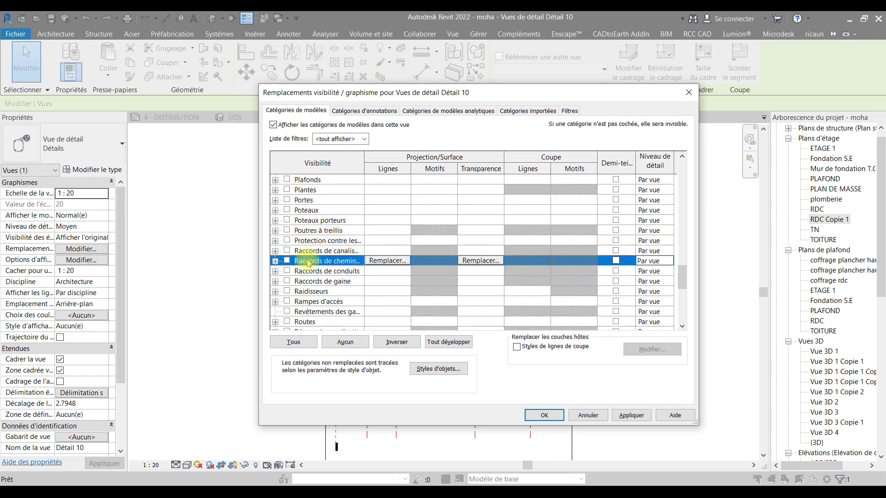
# Step: Make the Poteaux porteurs and Ossature model categories visible in the detail view
pyautogui.scroll(2, 307, 260)
pyautogui.scroll(-3, 307, 240)
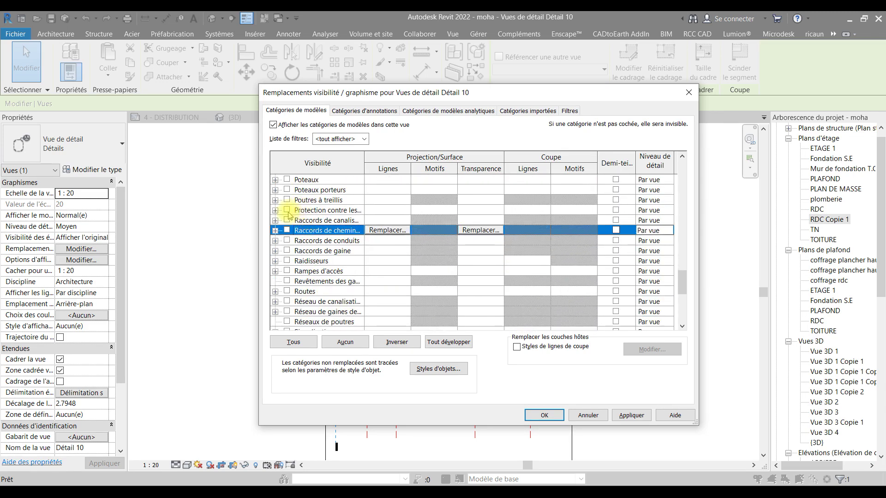
pyautogui.click(286, 190)
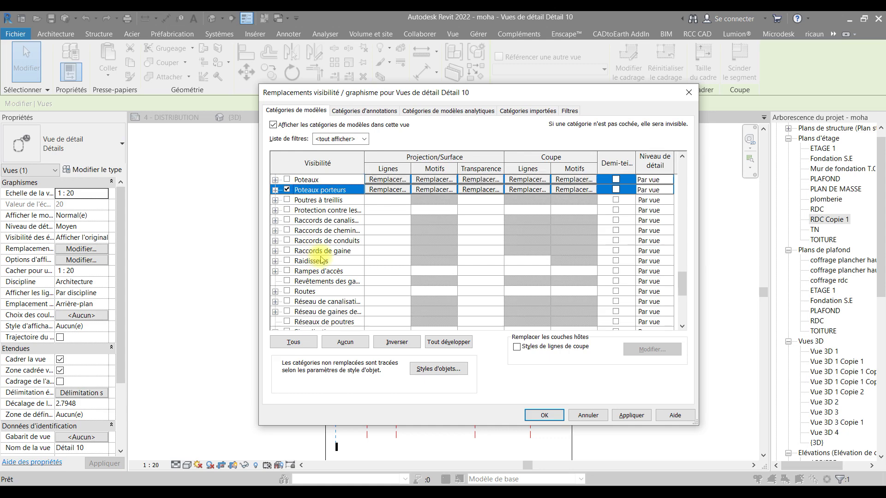
pyautogui.scroll(-4, 318, 257)
pyautogui.scroll(6, 323, 254)
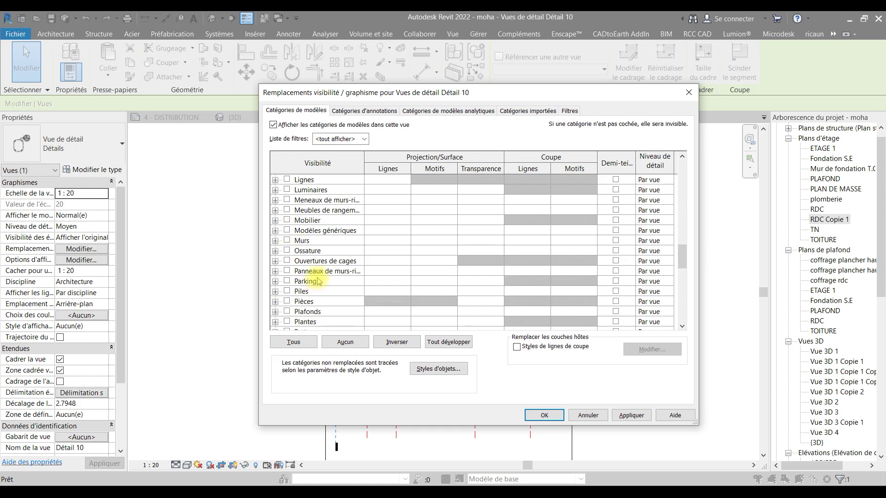
pyautogui.scroll(7, 318, 277)
pyautogui.scroll(5, 317, 267)
pyautogui.scroll(-10, 316, 263)
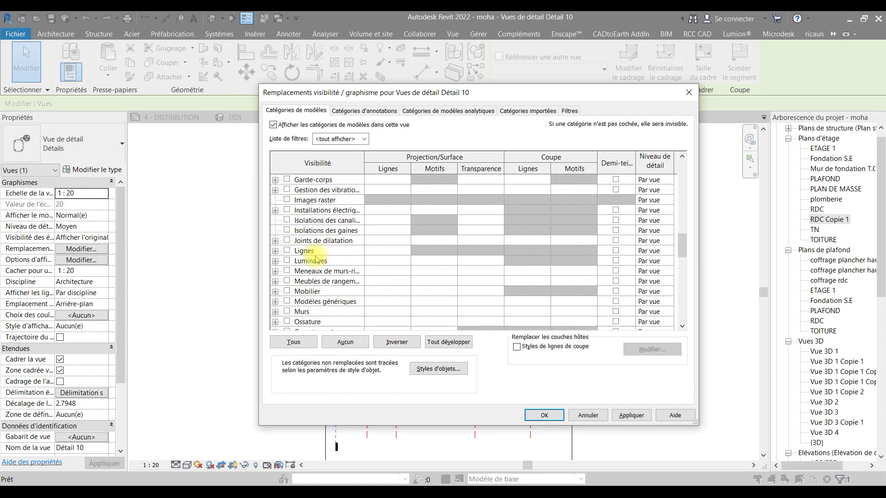
pyautogui.scroll(-3, 316, 259)
pyautogui.click(286, 251)
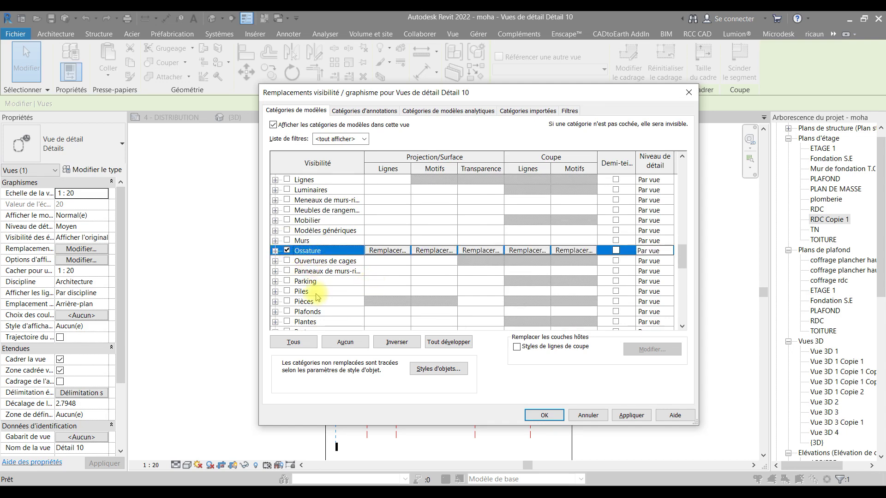
# Step: Make the Fondations model category visible in the detail view's overrides
pyautogui.scroll(-2, 318, 312)
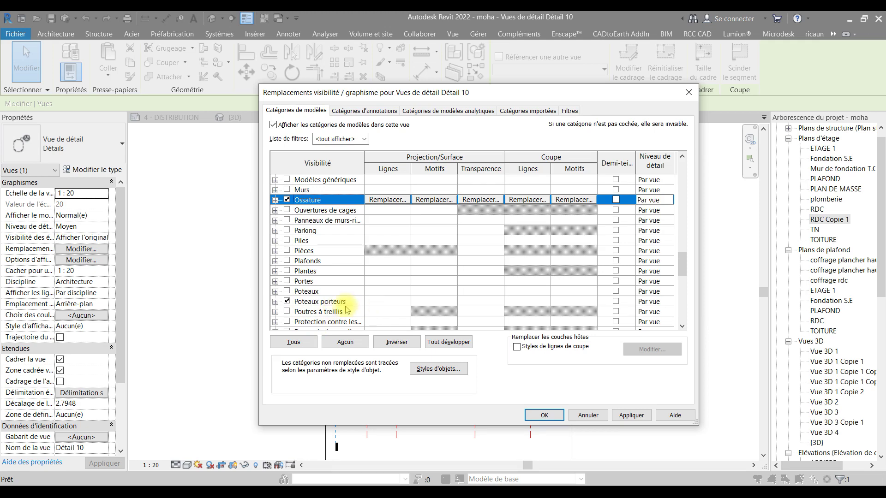
pyautogui.scroll(-2, 366, 309)
pyautogui.scroll(1, 414, 218)
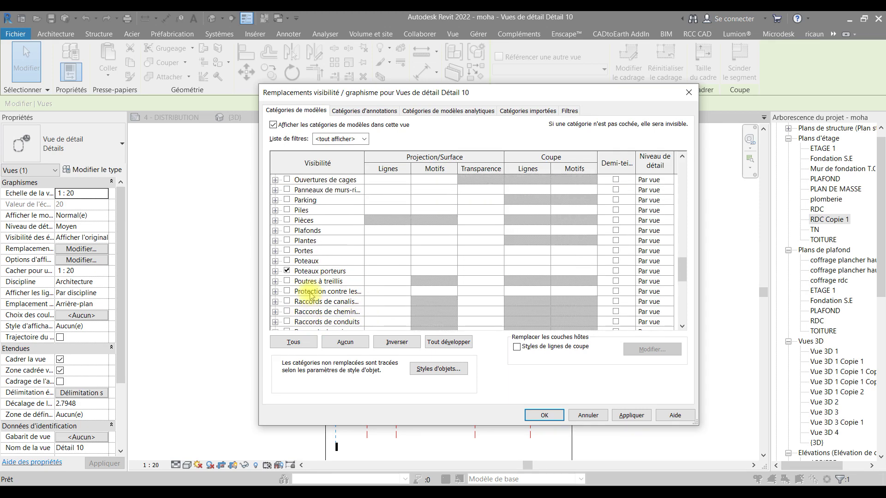
pyautogui.scroll(8, 316, 223)
pyautogui.scroll(-11, 320, 224)
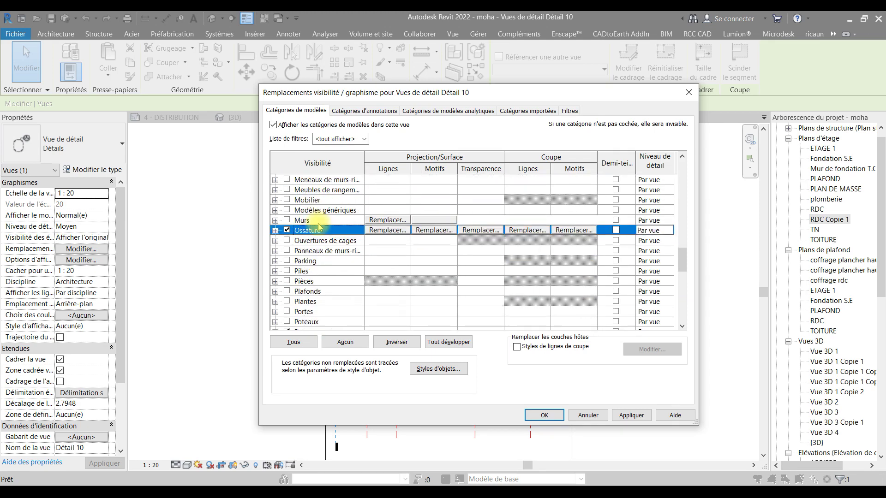
pyautogui.scroll(6, 321, 226)
pyautogui.scroll(10, 319, 226)
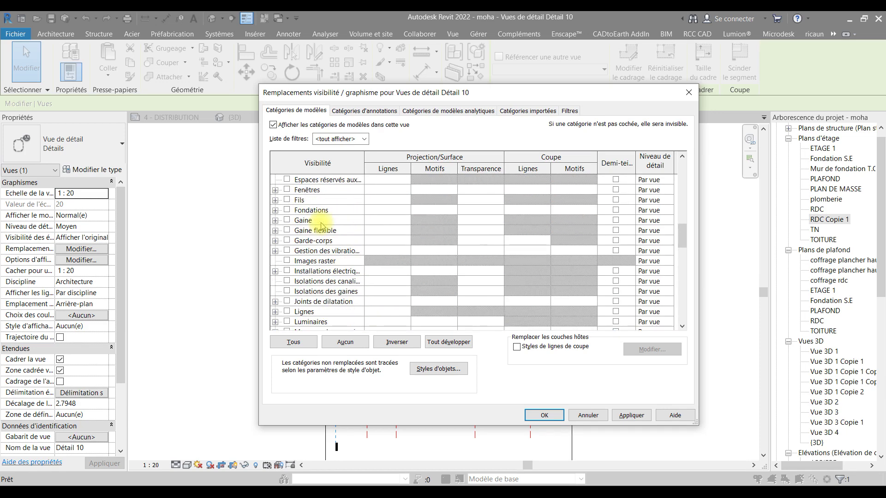
pyautogui.click(287, 230)
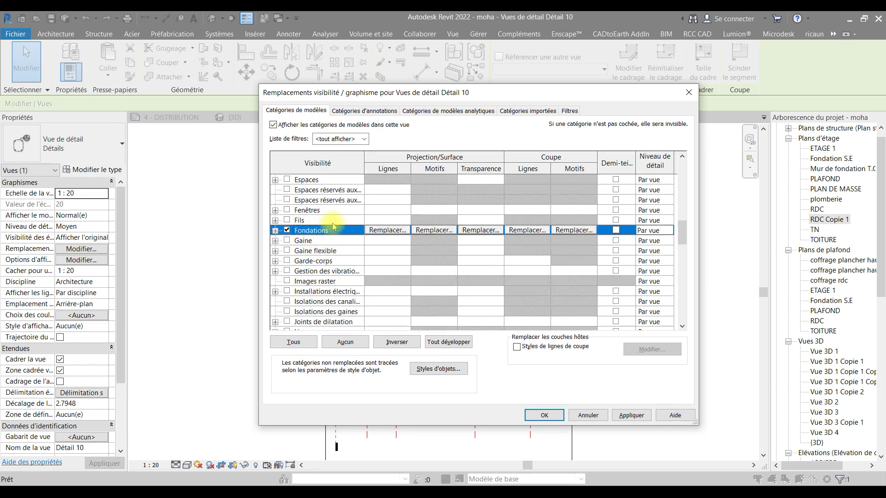
# Step: Make the Escalier model category visible, apply the visibility overrides to the detail view and clear the selection
pyautogui.scroll(14, 325, 222)
pyautogui.scroll(-8, 333, 218)
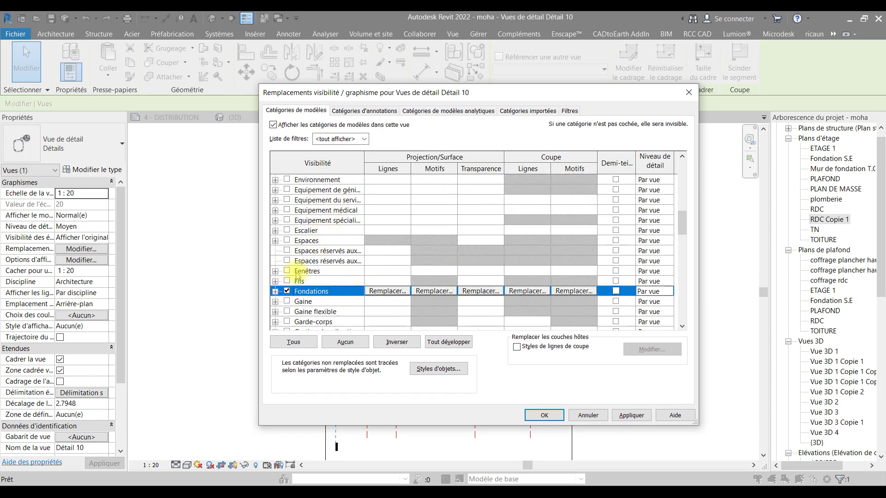
pyautogui.click(287, 230)
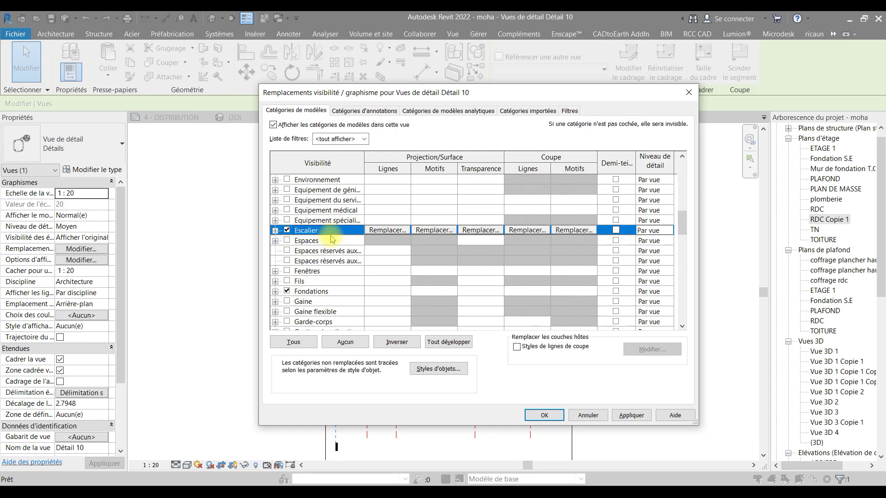
pyautogui.scroll(3, 337, 229)
pyautogui.click(536, 415)
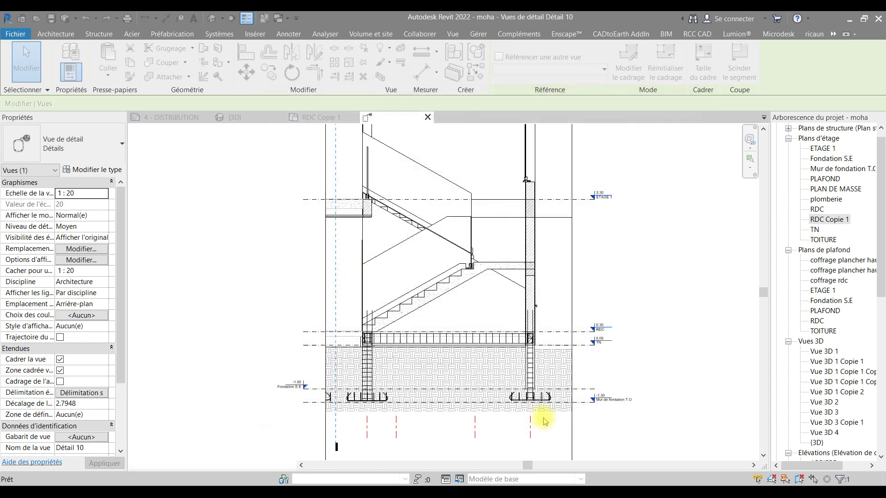
pyautogui.press('Escape')
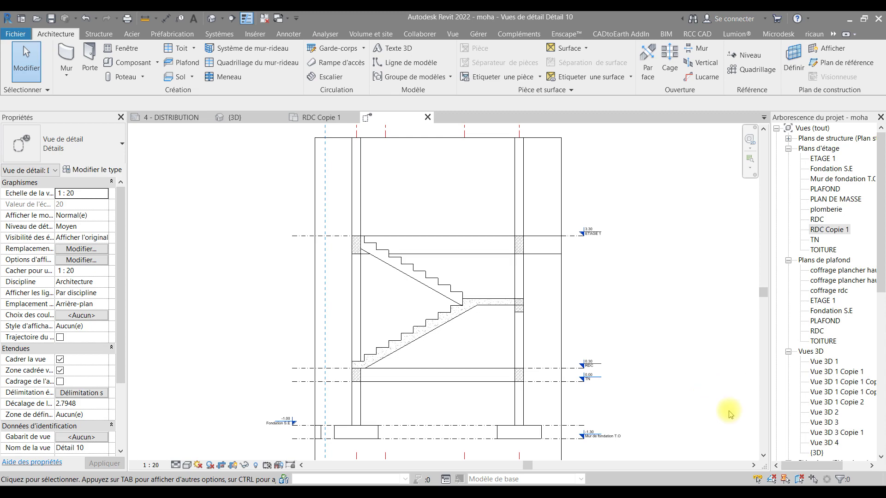
# Step: Examine the stair section in the detail view, including the flights, landing, beams, columns and footings
pyautogui.scroll(-2, 688, 376)
pyautogui.moveTo(687, 375); pyautogui.dragTo(671, 341, button='middle')
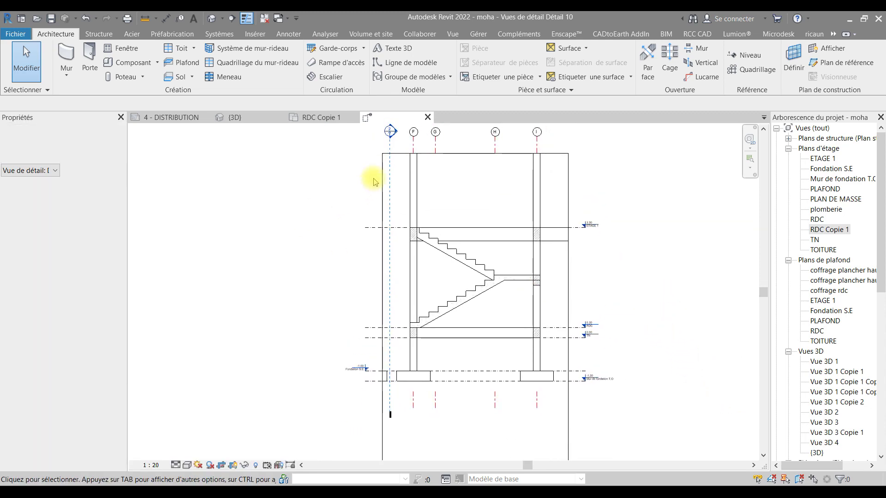
pyautogui.scroll(2, 554, 350)
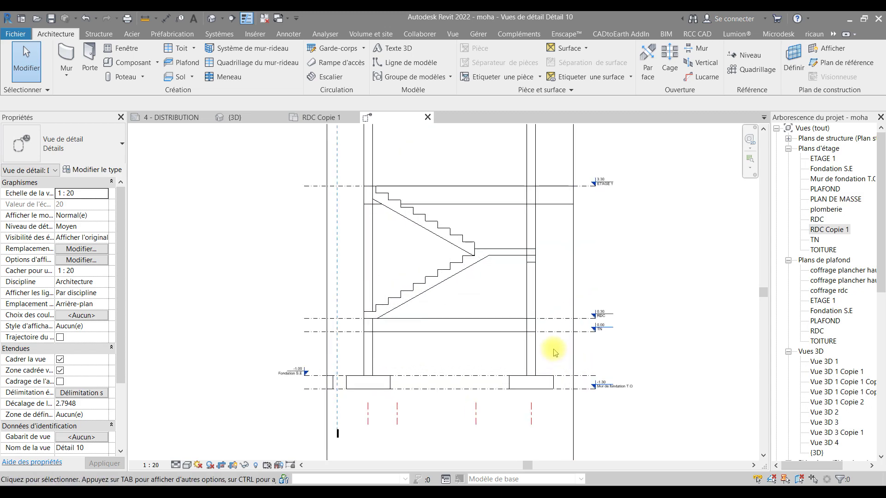
pyautogui.scroll(1, 439, 300)
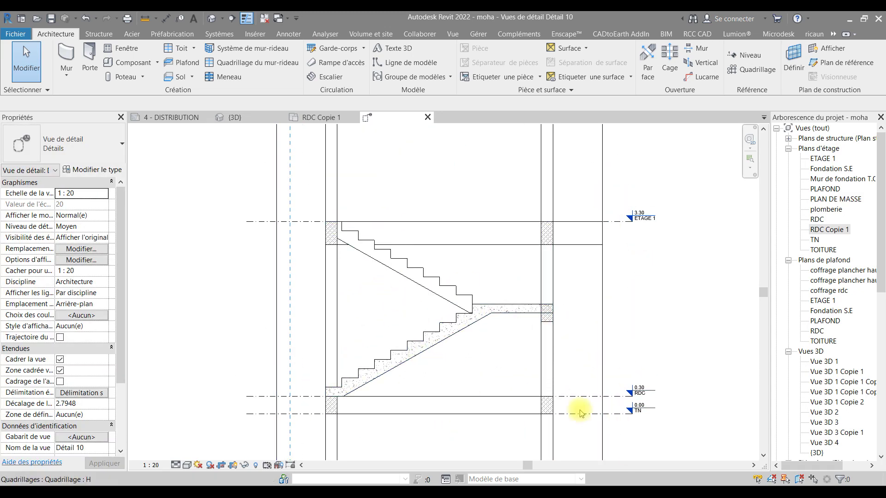
pyautogui.scroll(4, 405, 427)
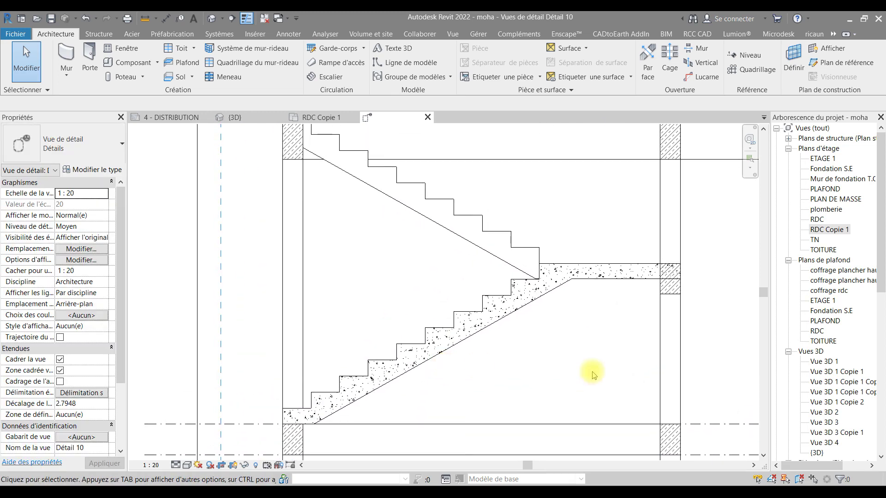
pyautogui.moveTo(595, 365)
pyautogui.mouseDown(button='middle')
pyautogui.moveTo(603, 347)
pyautogui.moveTo(614, 356)
pyautogui.mouseUp(button='middle')
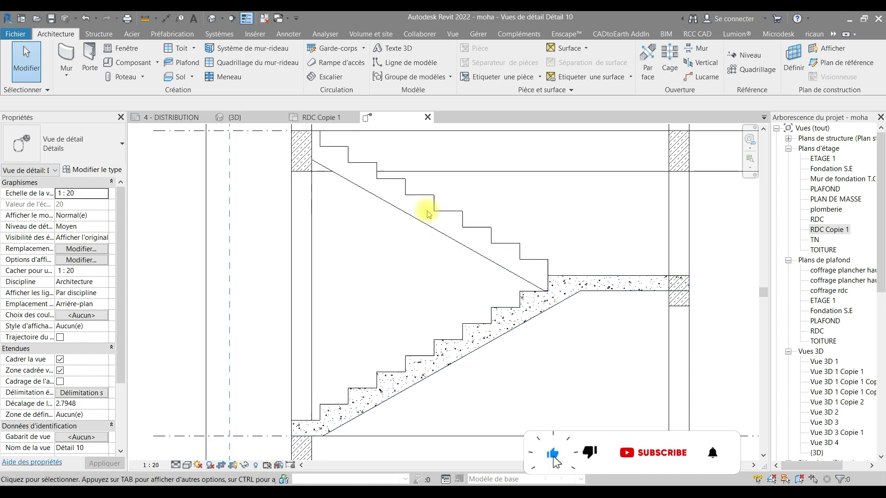
pyautogui.moveTo(431, 422); pyautogui.dragTo(431, 372, button='middle')
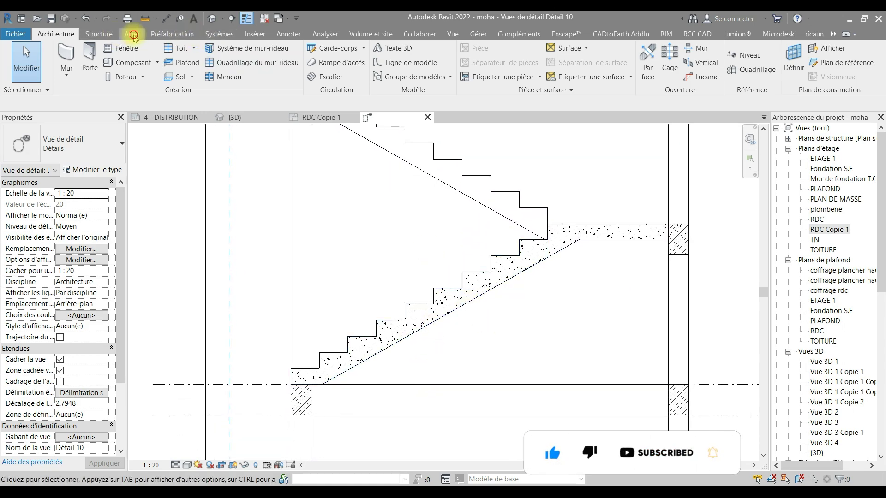
# Step: Start the Enrobage tool on the stair and check the escalier cover value in the rebar cover settings
pyautogui.click(133, 35)
pyautogui.click(98, 34)
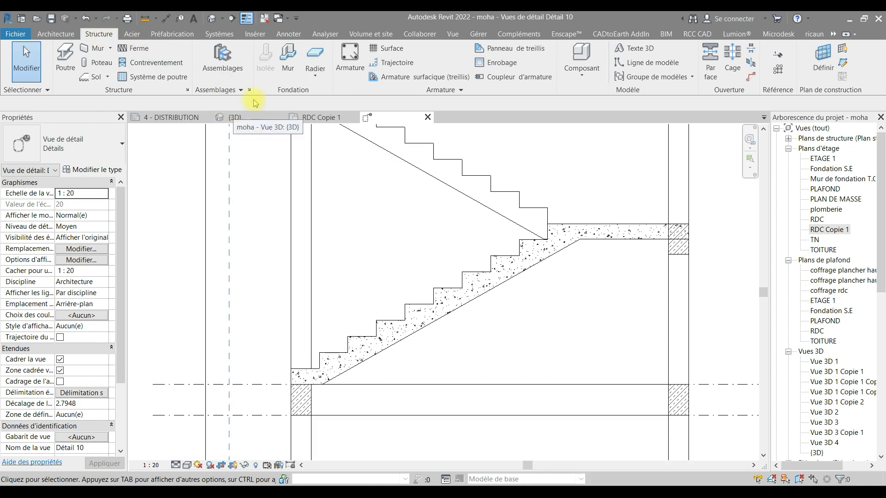
pyautogui.click(490, 63)
pyautogui.click(473, 198)
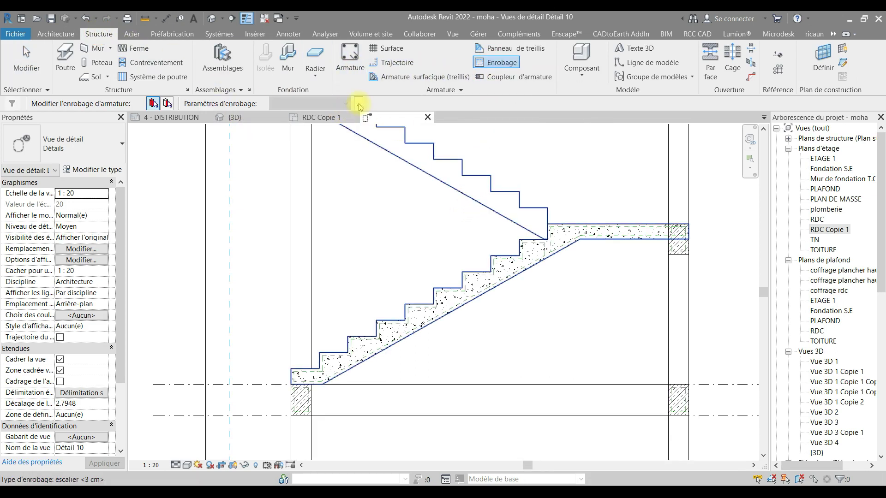
pyautogui.click(359, 105)
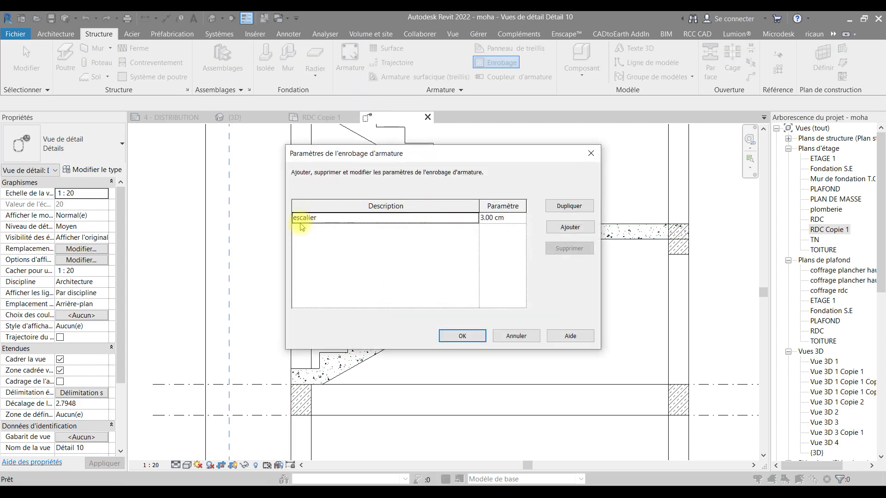
pyautogui.click(513, 221)
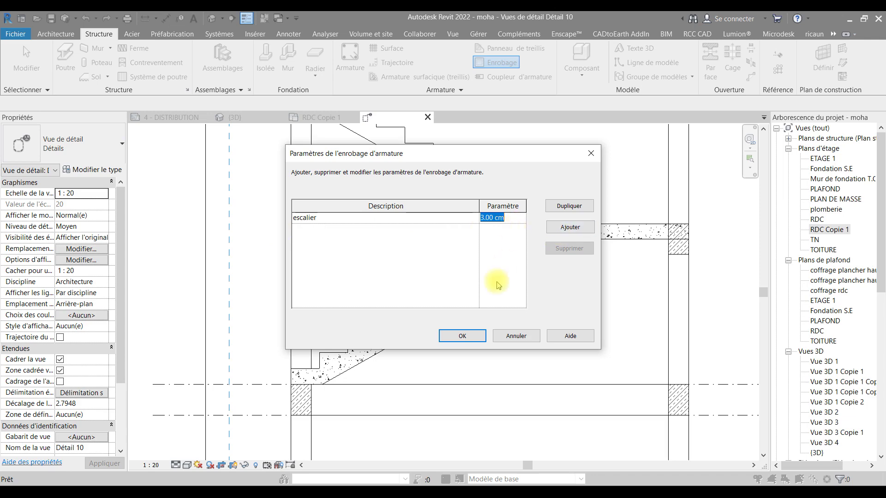
pyautogui.click(463, 336)
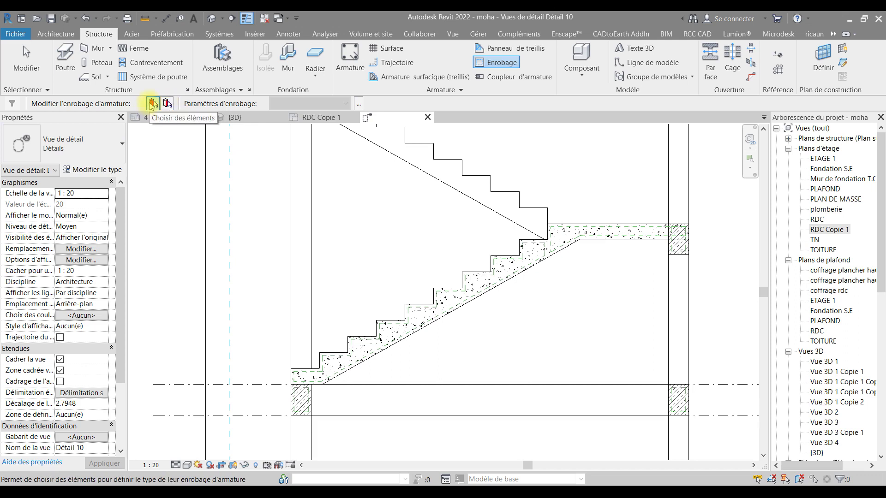
# Step: Pick the stair with the Enrobage tool, review the escalier cover entry in the rebar cover settings and leave without changes
pyautogui.click(153, 105)
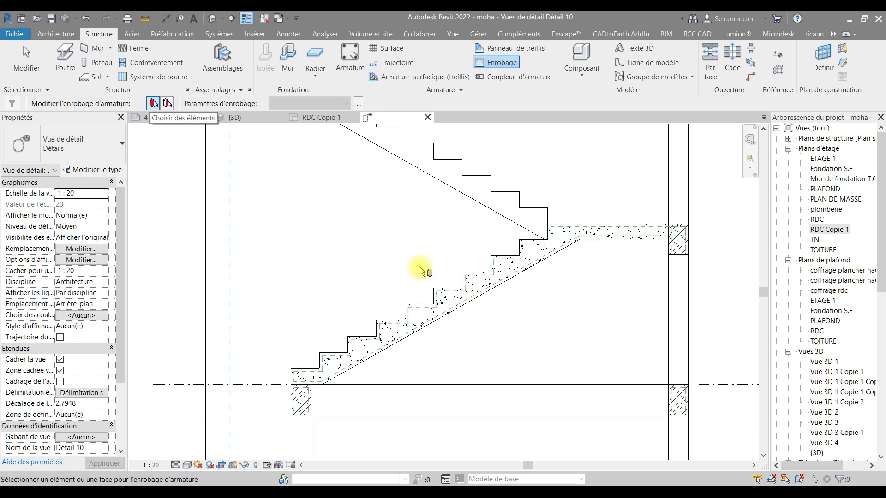
pyautogui.click(483, 298)
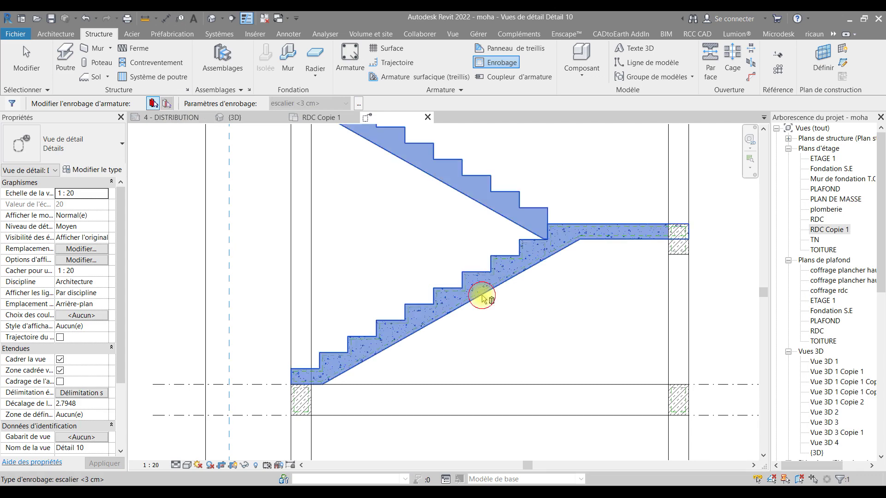
pyautogui.press('Return')
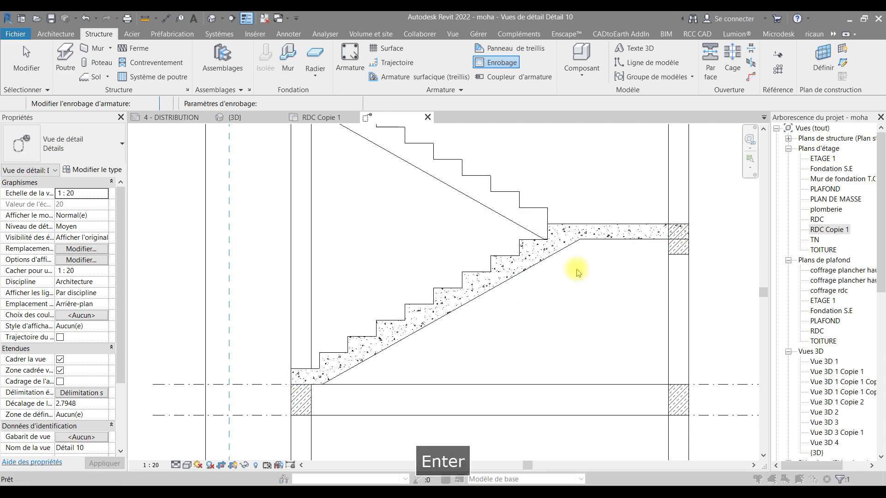
pyautogui.click(502, 218)
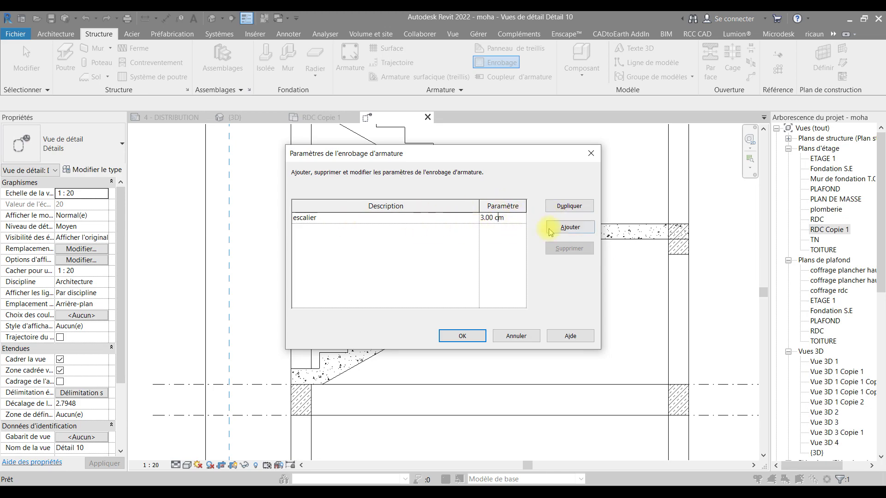
pyautogui.click(515, 335)
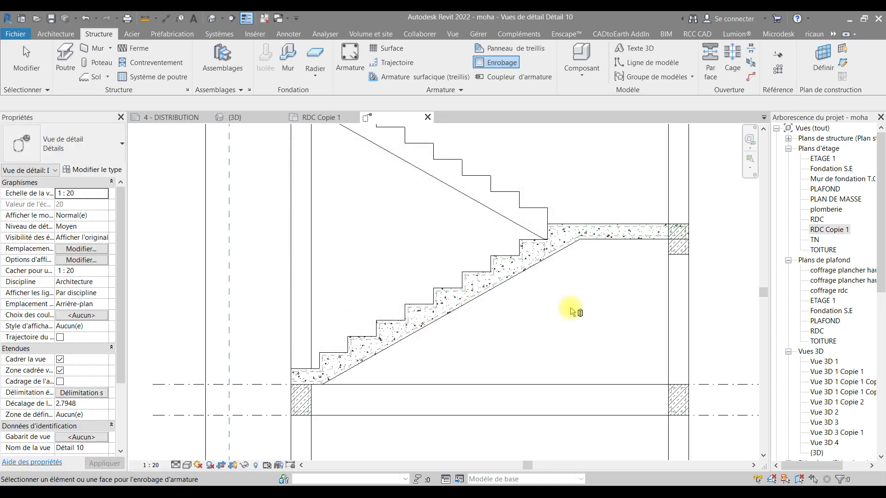
pyautogui.scroll(-3, 528, 290)
pyautogui.press('Escape')
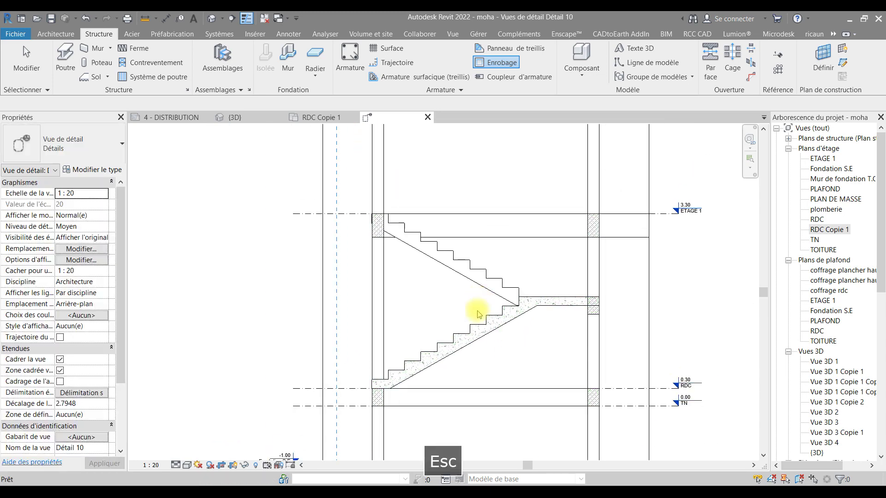
# Step: Start the Armature tool for the stair, review the placement methods and use Référence d'enrobage distant as the placement plane
pyautogui.scroll(4, 376, 382)
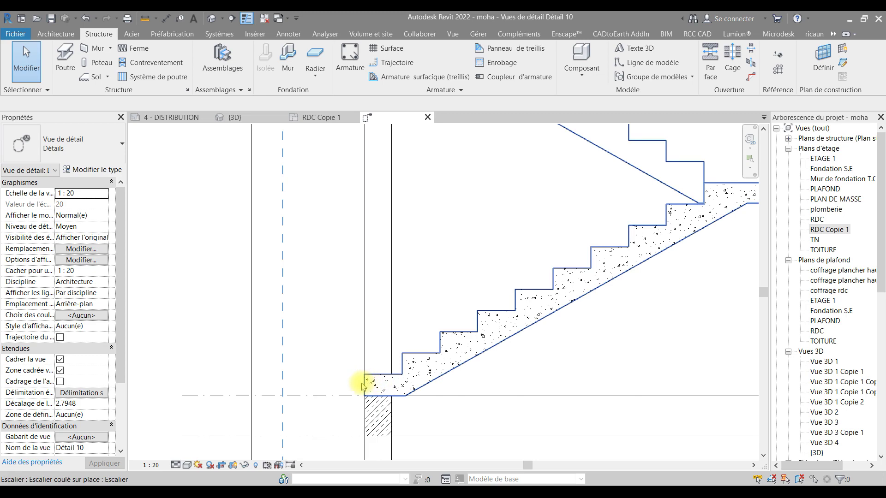
pyautogui.moveTo(477, 386); pyautogui.dragTo(406, 415, button='middle')
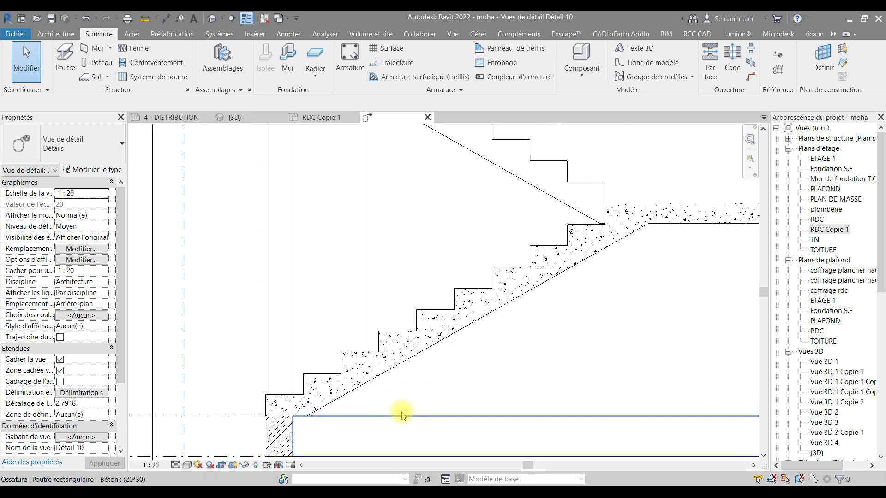
pyautogui.click(347, 66)
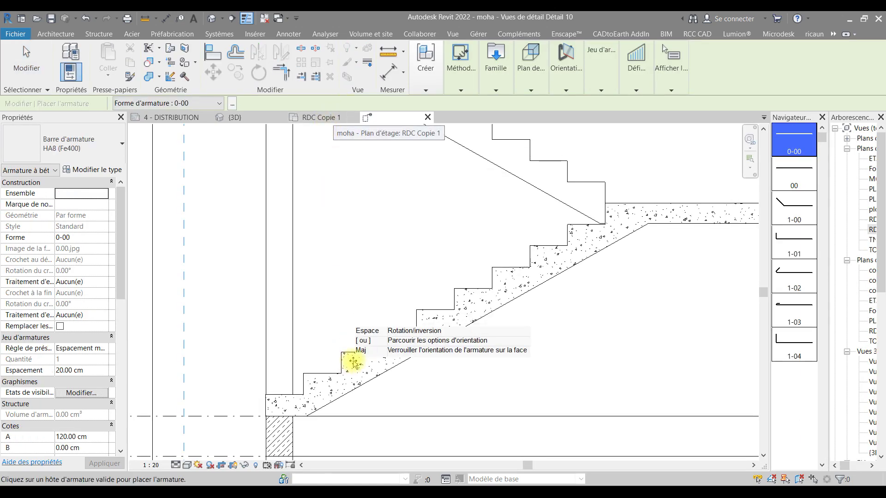
pyautogui.click(470, 87)
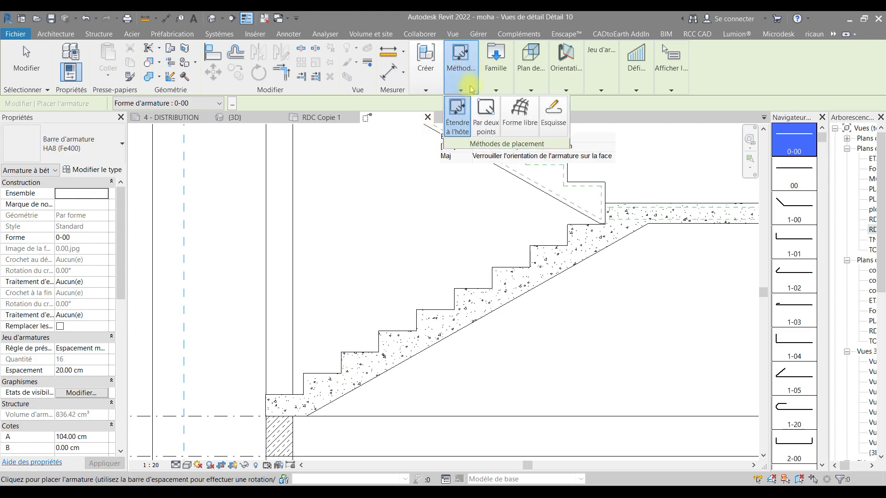
pyautogui.click(533, 81)
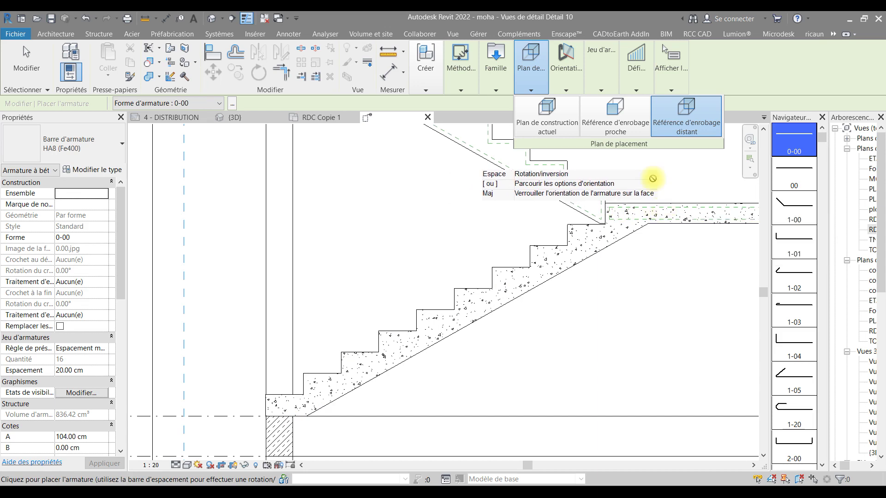
pyautogui.click(673, 111)
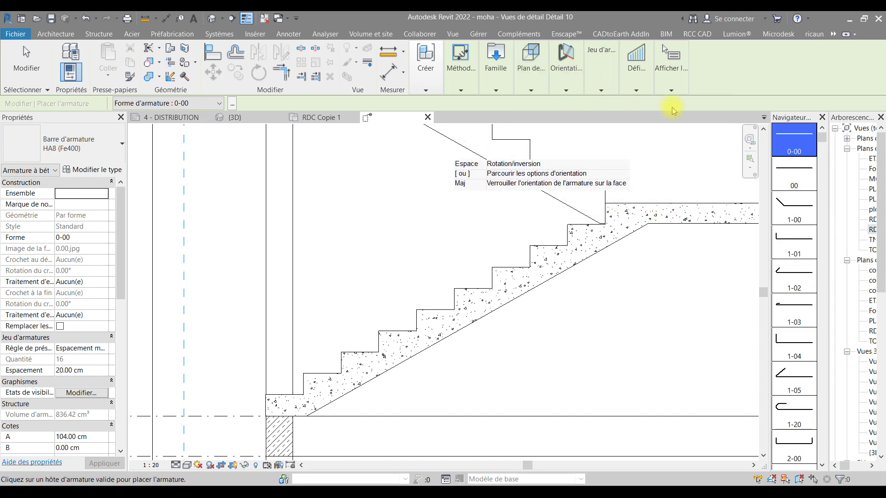
# Step: Set the rebar placement orientation to Parallèle au plan de construction for the lower stair flight
pyautogui.click(566, 87)
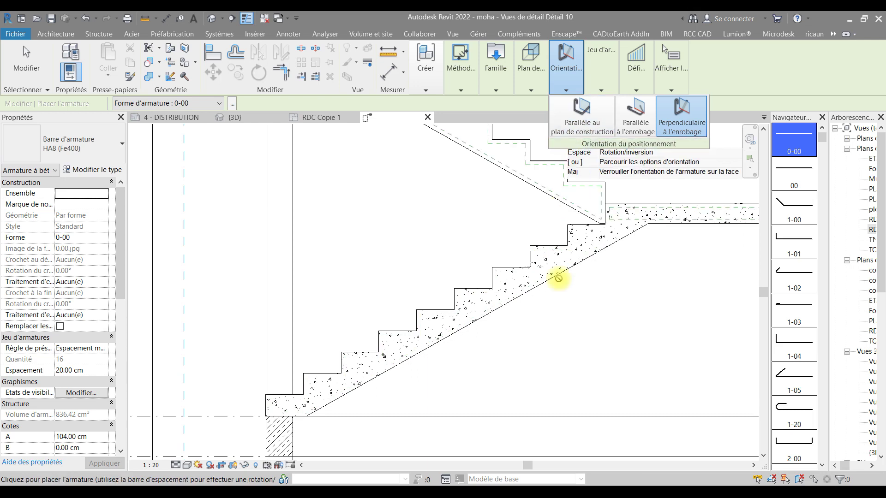
pyautogui.click(528, 276)
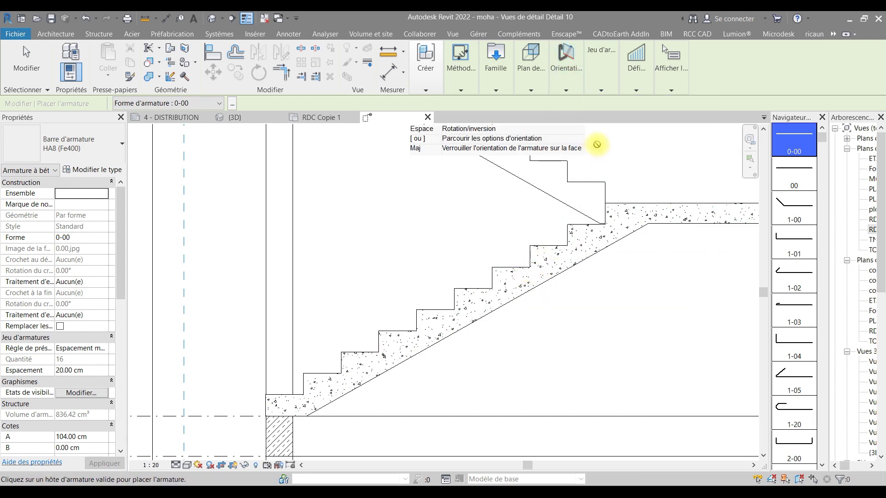
pyautogui.click(563, 83)
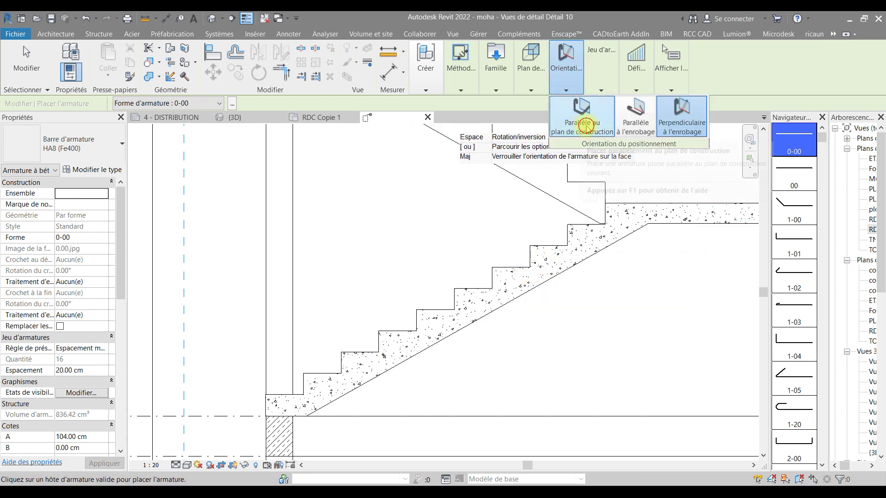
pyautogui.click(581, 121)
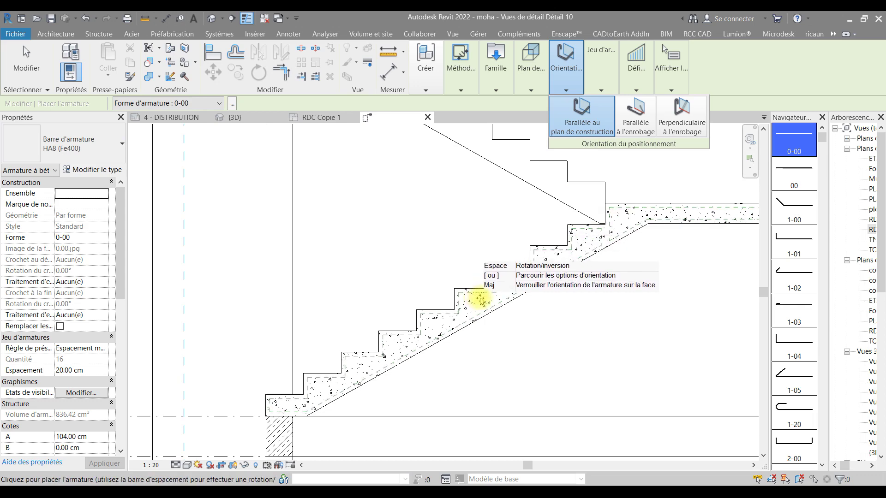
pyautogui.click(682, 123)
pyautogui.scroll(4, 523, 294)
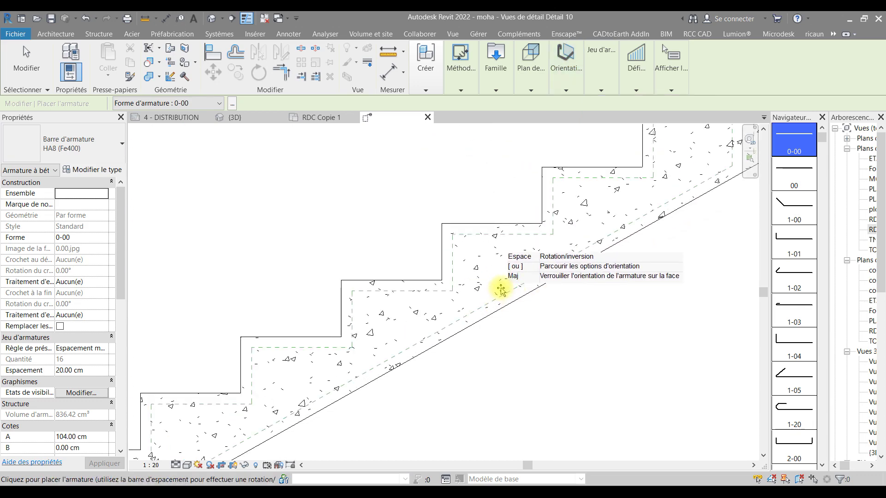
# Step: Review the rebar set's layout rules, keeping Espacement maximum with a spacing of 20 cm
pyautogui.click(557, 71)
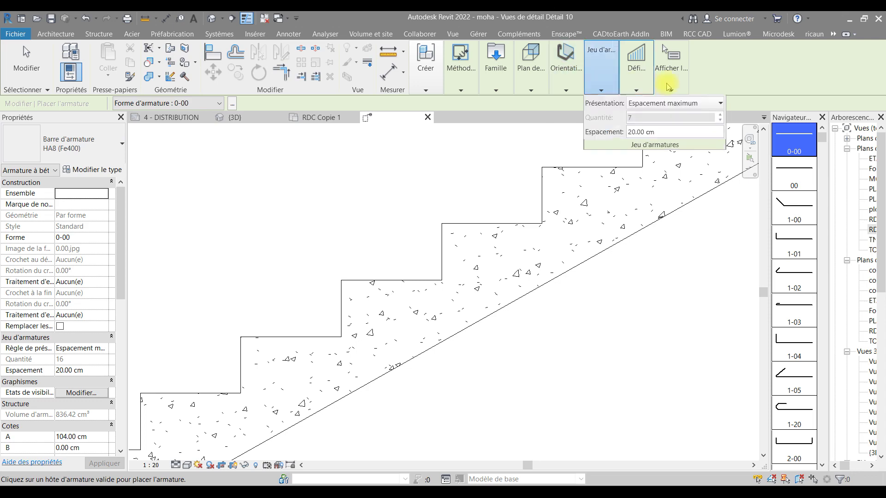
pyautogui.moveTo(607, 78)
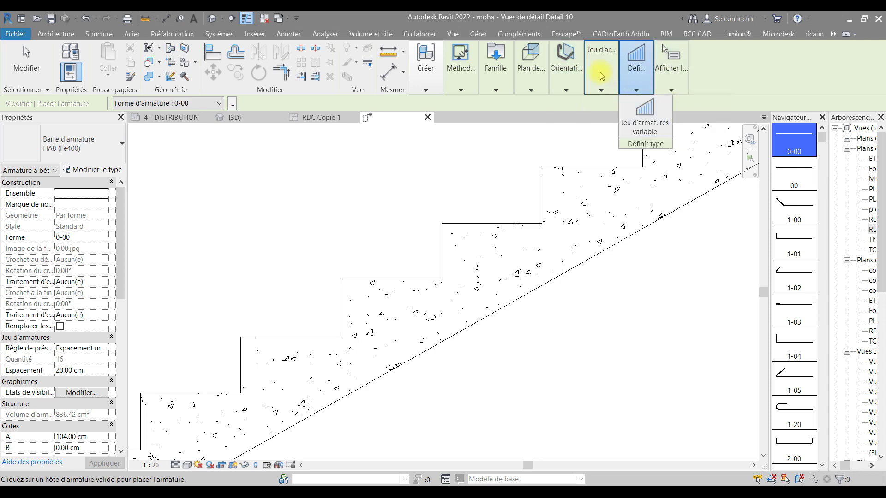
pyautogui.click(646, 107)
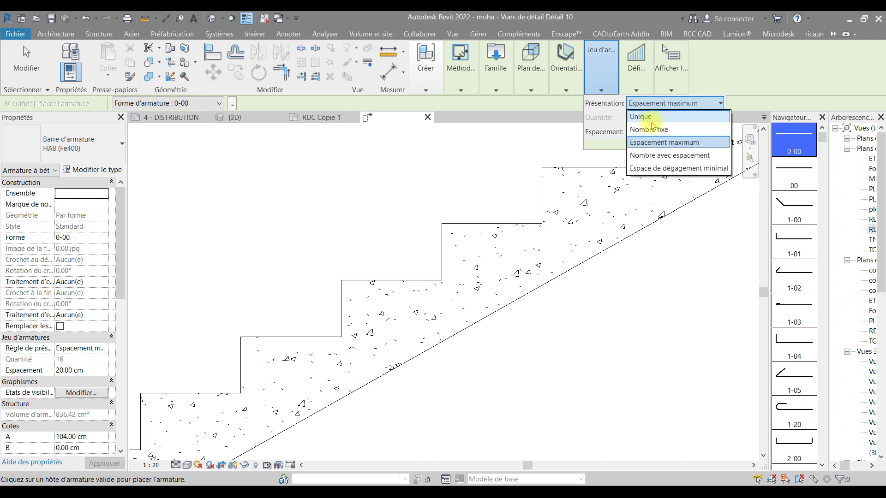
pyautogui.click(661, 146)
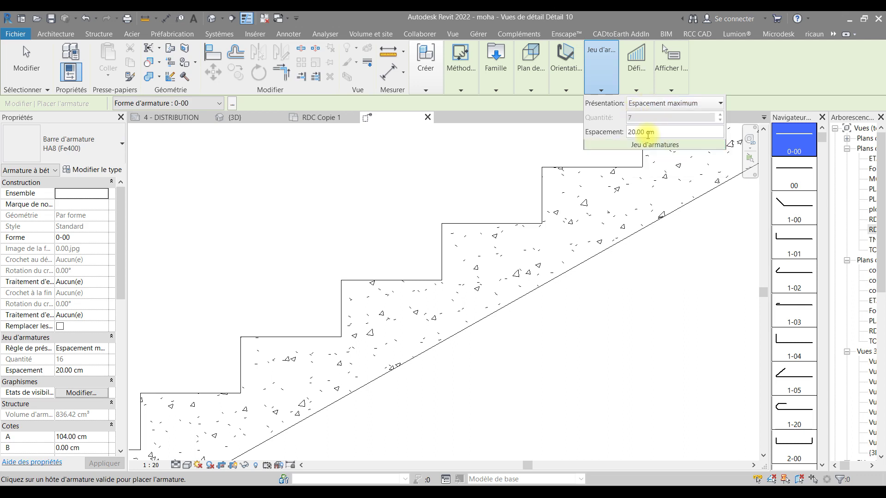
pyautogui.click(655, 132)
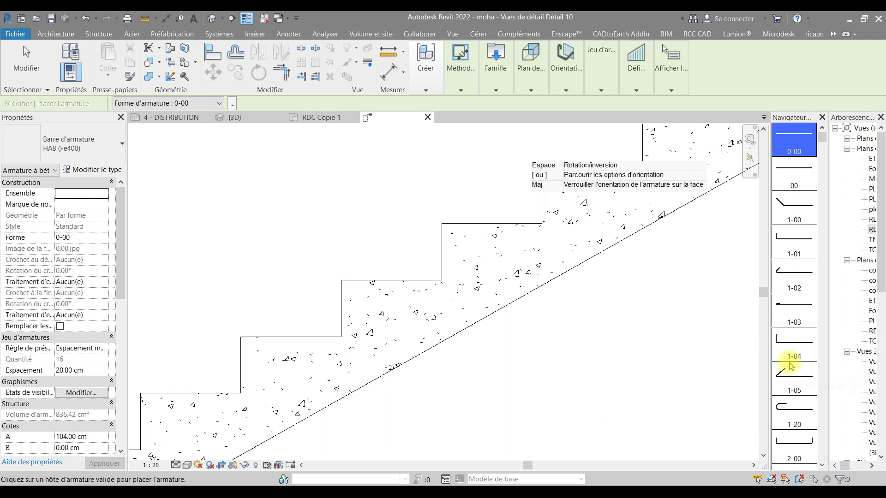
# Step: Choose rebar shape 1-04 with orientation Perpendiculaire à l'enrobage and preview it on the flight and landing
pyautogui.click(796, 347)
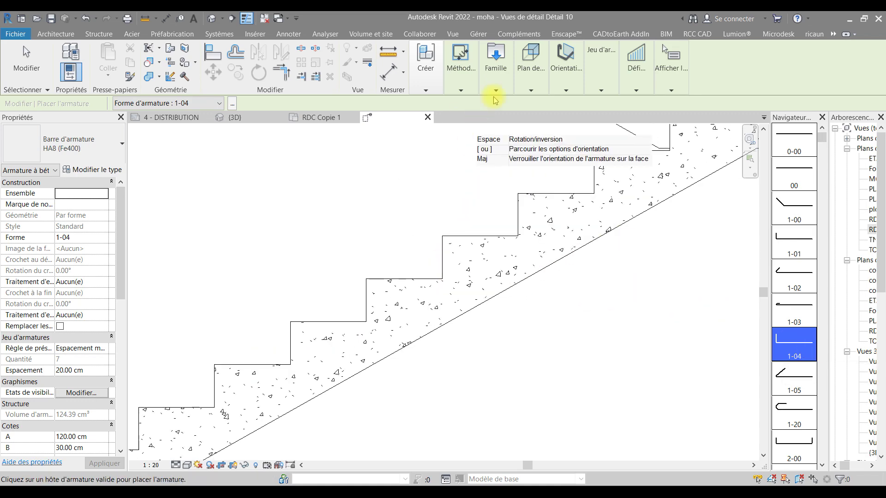
pyautogui.click(571, 85)
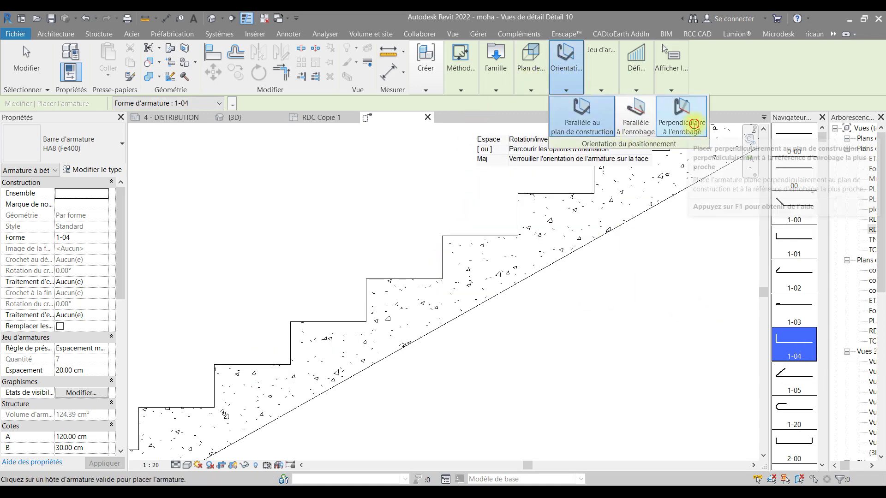
pyautogui.click(684, 121)
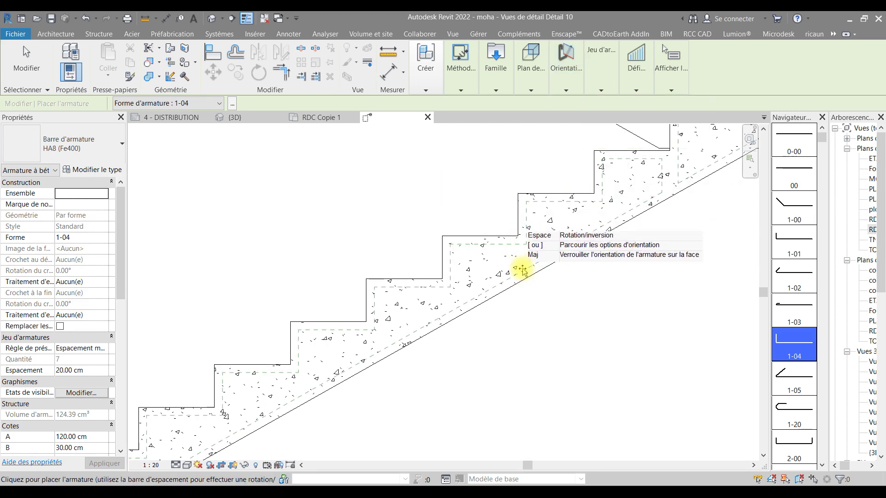
pyautogui.scroll(-3, 519, 247)
pyautogui.scroll(6, 521, 248)
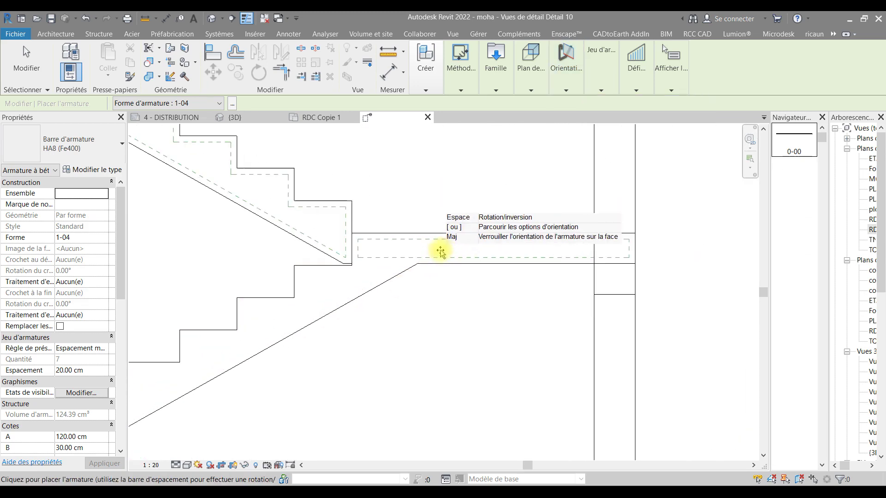
# Step: Review the bar types, keeping HA8 (Fe400), and set the placement orientation to Parallèle au plan de construction
pyautogui.click(63, 148)
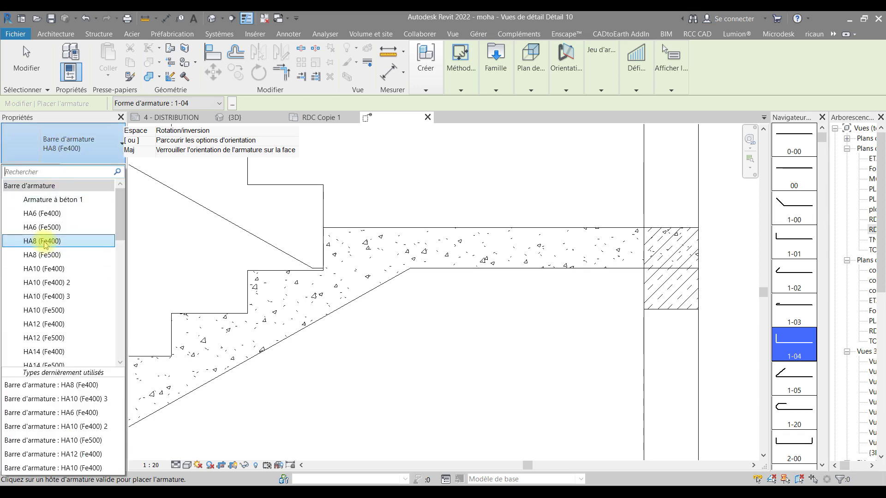
pyautogui.click(535, 109)
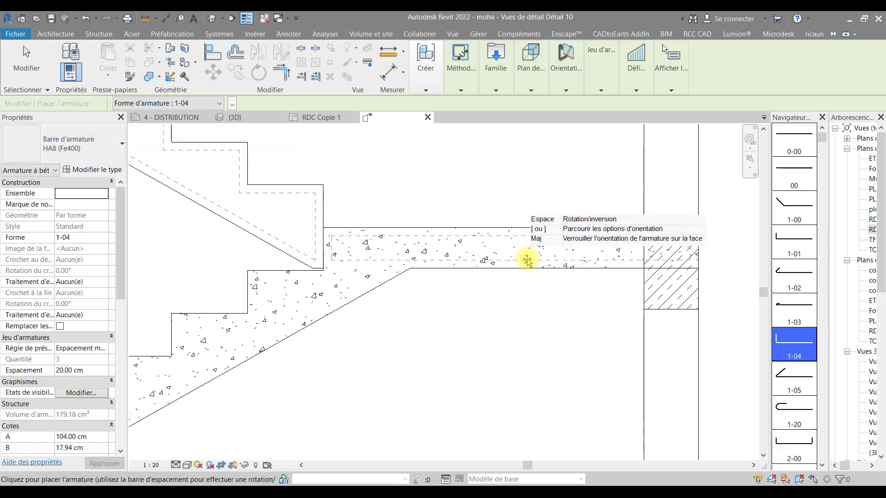
pyautogui.click(559, 77)
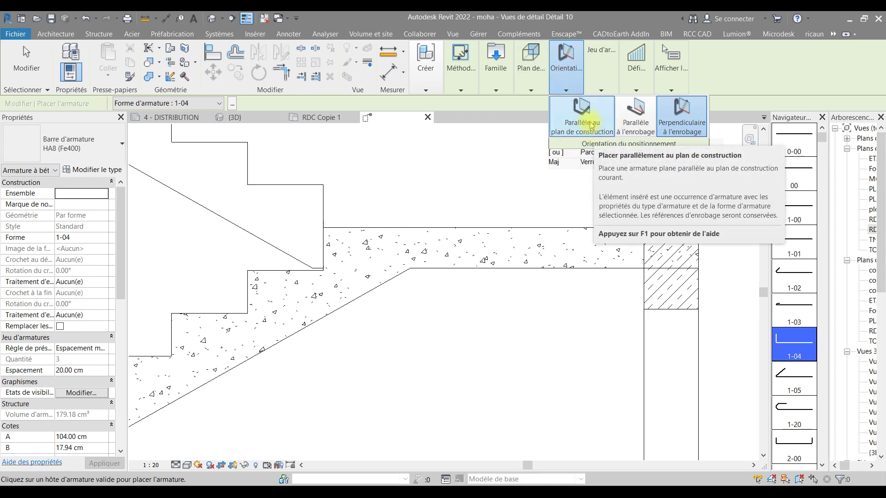
pyautogui.click(592, 124)
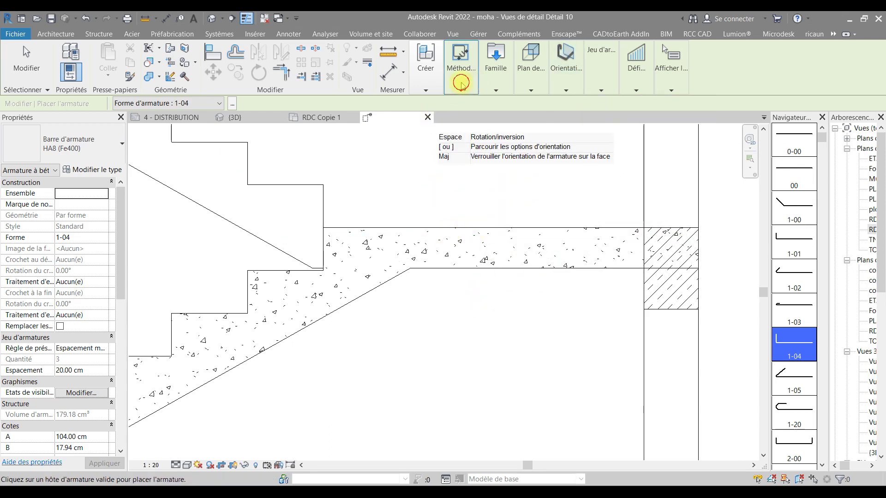
# Step: Start a bar with the Esquisse placement method, using the stair landing slab as its host
pyautogui.click(460, 86)
pyautogui.click(554, 123)
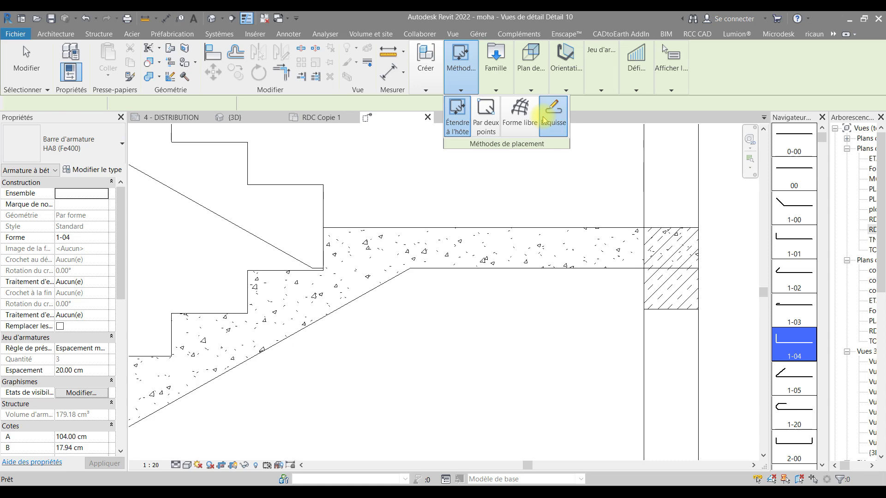
pyautogui.scroll(2, 708, 208)
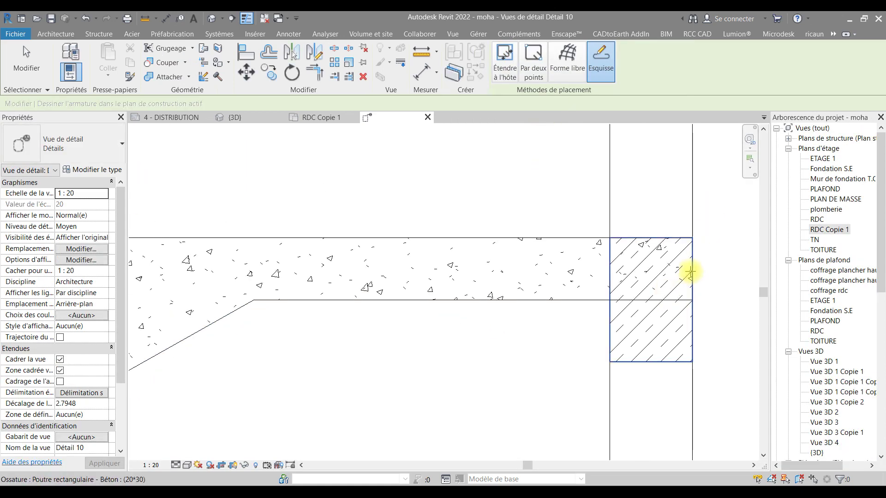
pyautogui.click(552, 240)
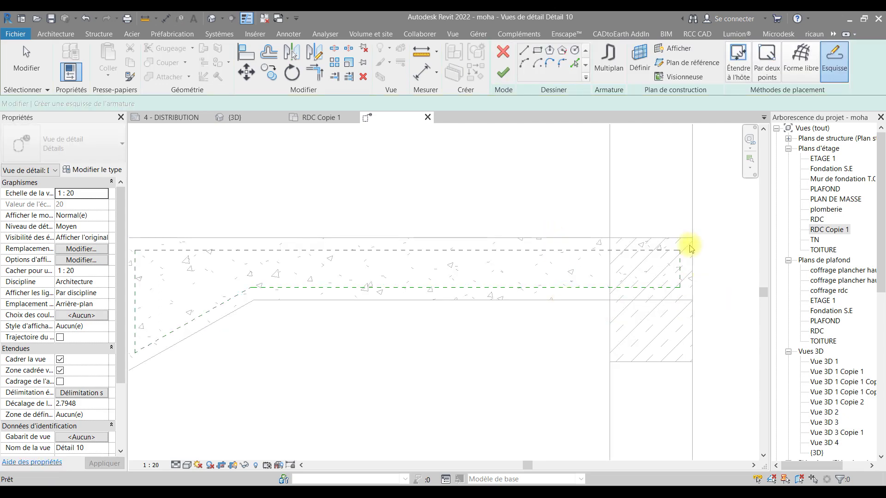
# Step: Sketch a 0.08 m vertical bar leg down from the upper cover corner of the landing inside the supporting beam
pyautogui.scroll(2, 690, 243)
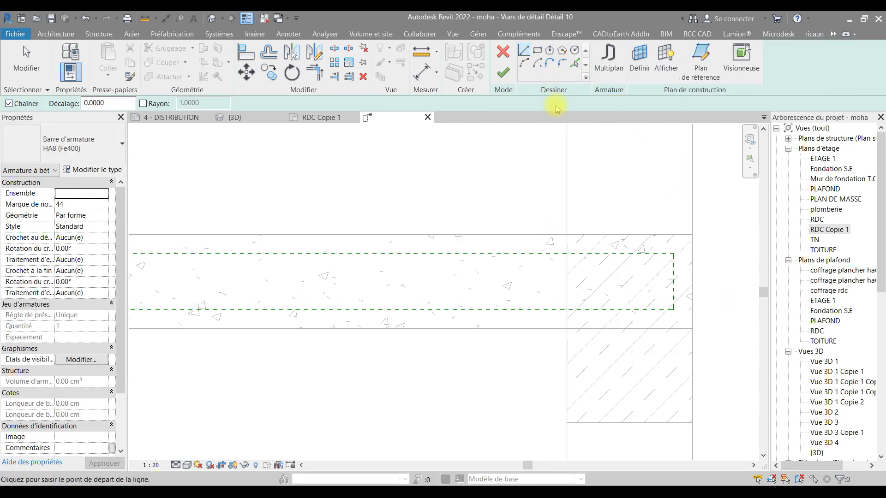
pyautogui.click(674, 253)
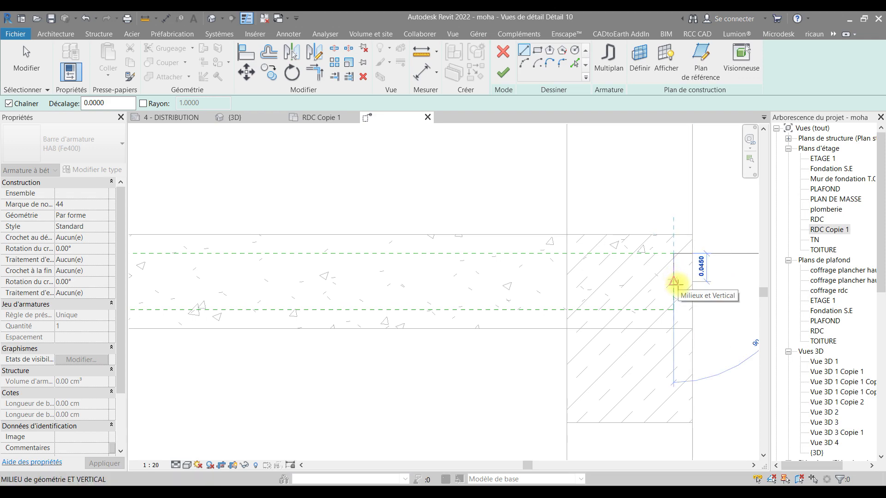
pyautogui.write('0.0')
pyautogui.press('Return')
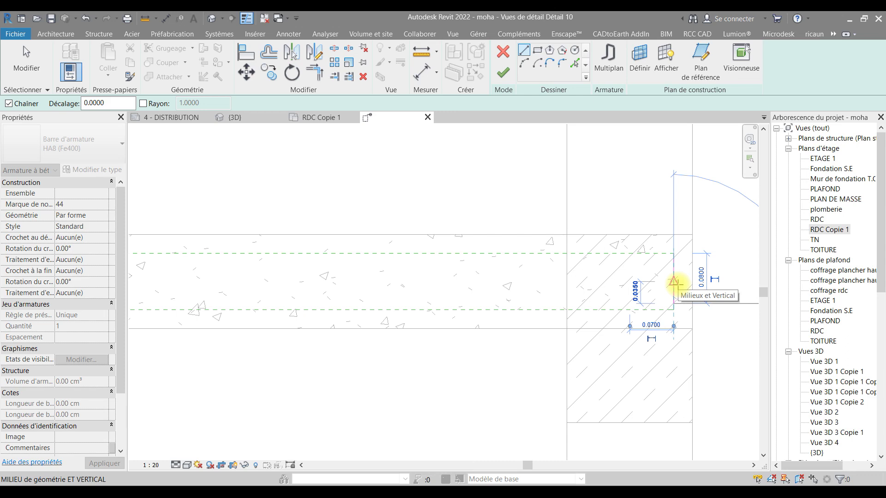
pyautogui.press('Escape')
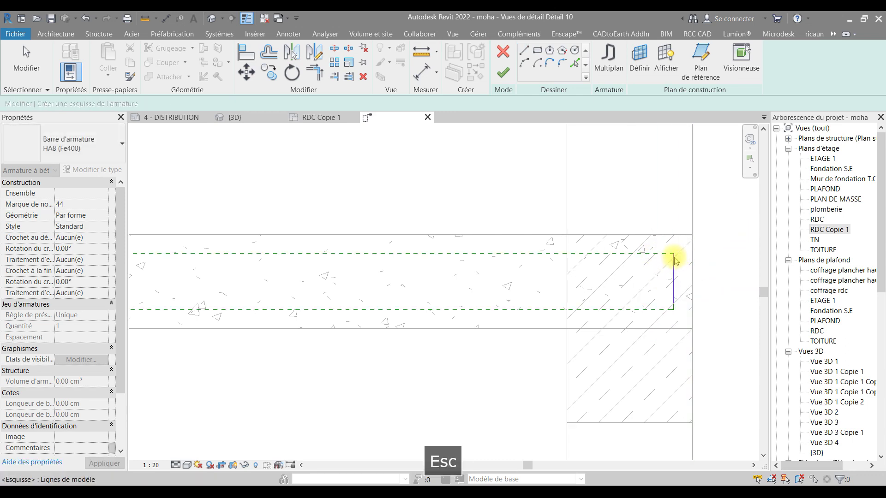
pyautogui.press('Escape')
# Step: Draw a 1.06 m horizontal bar segment along the landing's upper cover line, starting from the top of the vertical leg
pyautogui.click(522, 50)
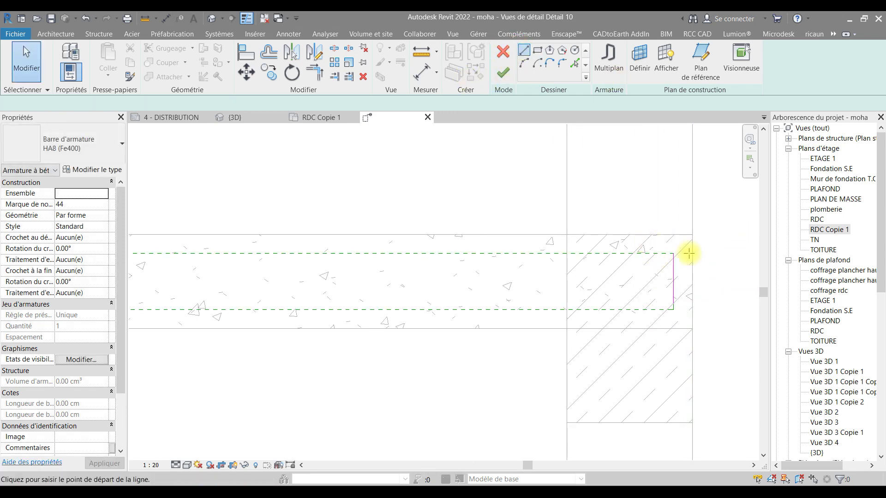
pyautogui.click(671, 251)
pyautogui.scroll(-3, 672, 251)
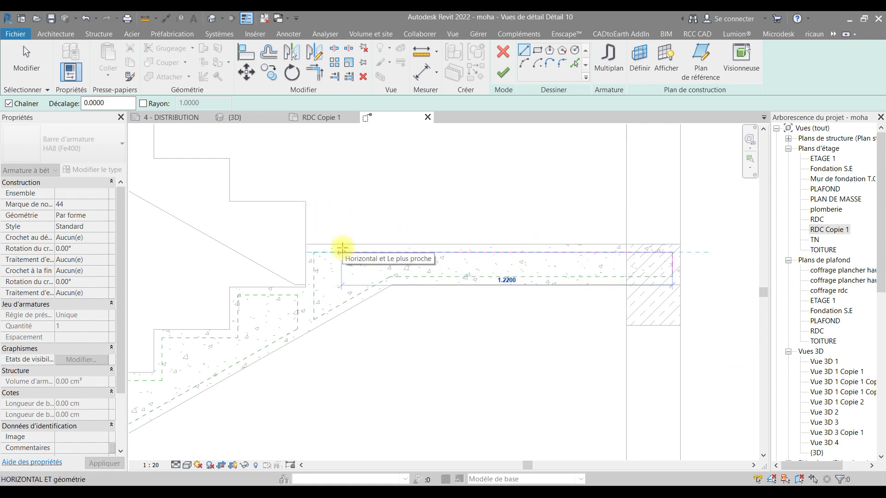
pyautogui.write('1.06')
pyautogui.press('Return')
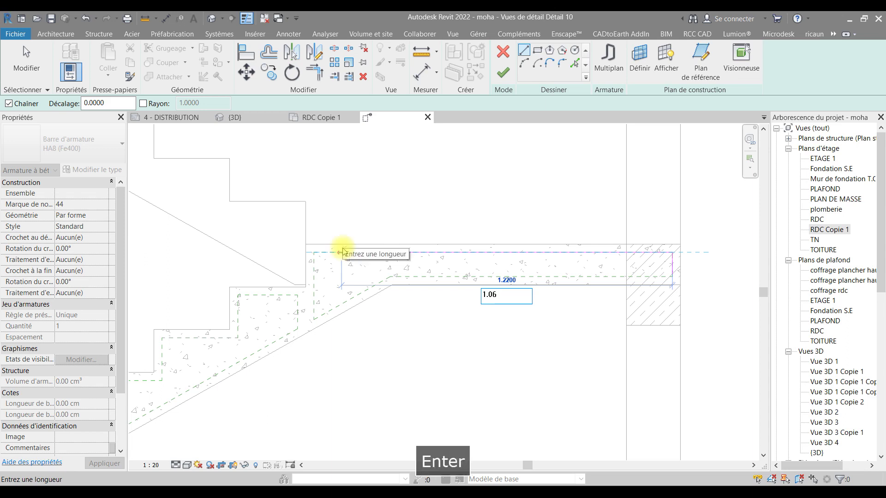
pyautogui.moveTo(257, 333); pyautogui.dragTo(478, 212, button='middle')
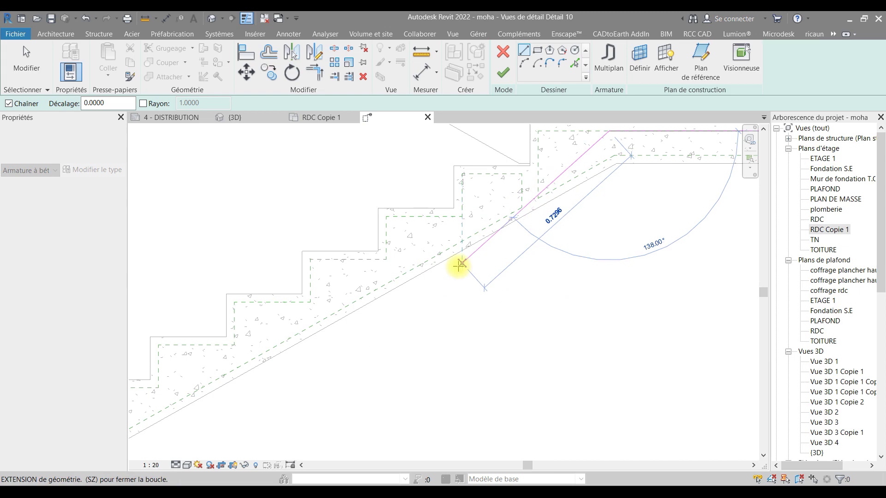
pyautogui.scroll(-2, 460, 264)
pyautogui.moveTo(462, 264); pyautogui.dragTo(563, 249, button='middle')
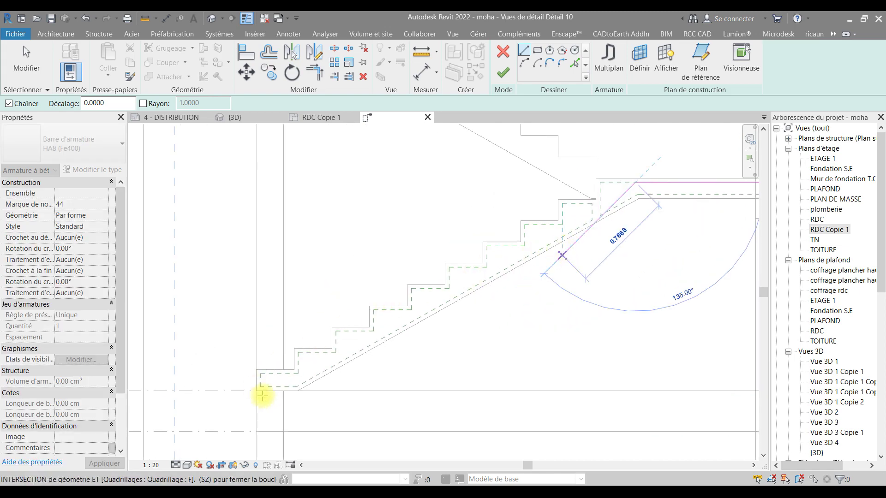
pyautogui.scroll(3, 317, 360)
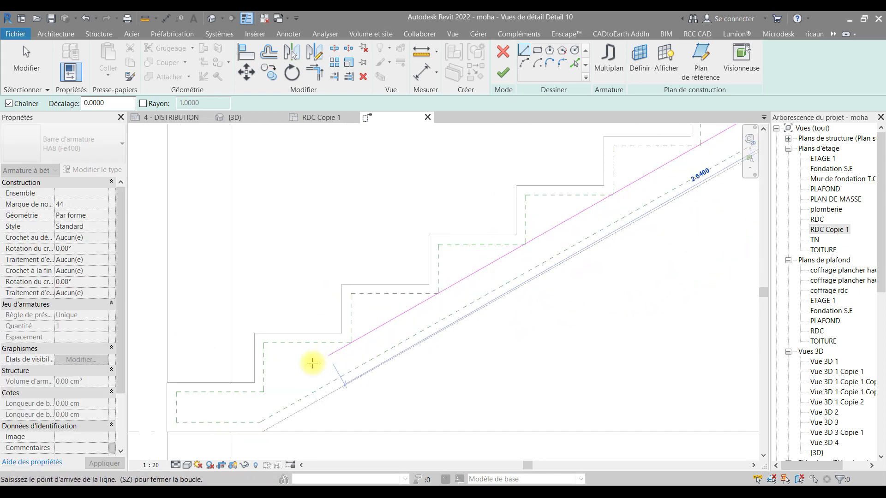
pyautogui.scroll(-2, 270, 371)
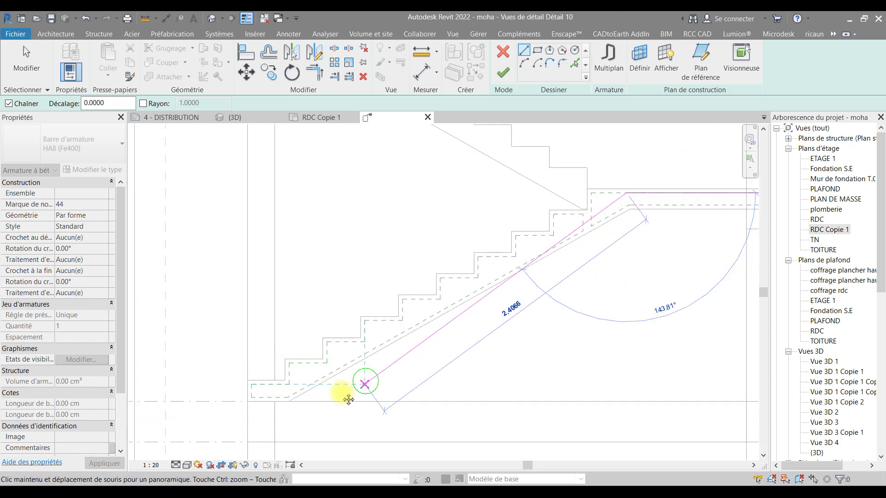
pyautogui.press('Escape')
pyautogui.press('Escape')
# Step: Draw an inclined bar segment about 2.91 m long along the flight's lower cover line, from the landing's soffit corner to the stair foot
pyautogui.scroll(-1, 393, 369)
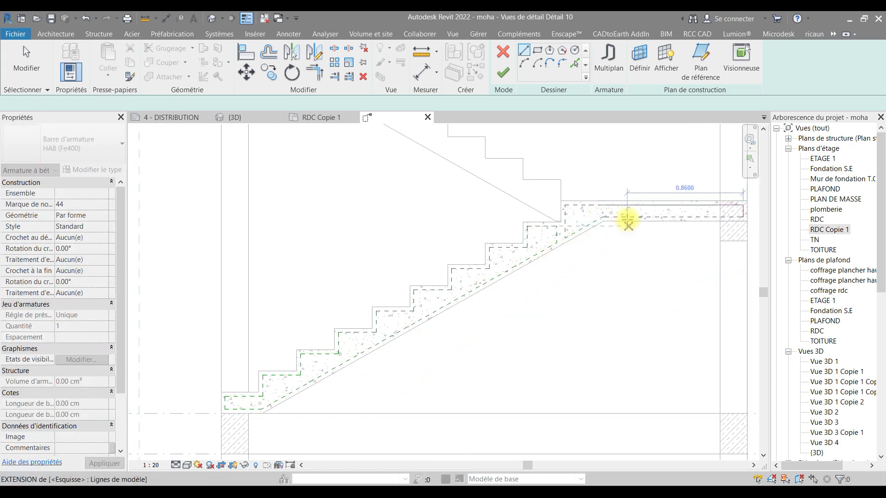
pyautogui.scroll(2, 610, 222)
pyautogui.click(603, 217)
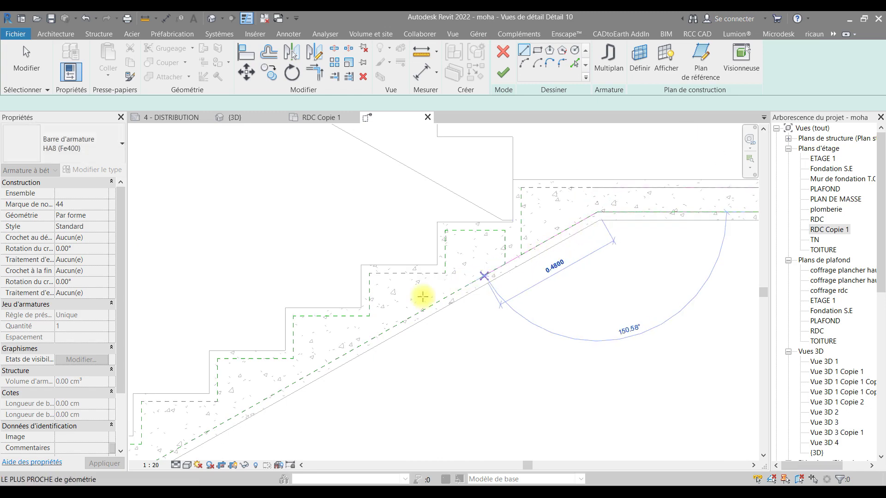
pyautogui.scroll(-2, 501, 242)
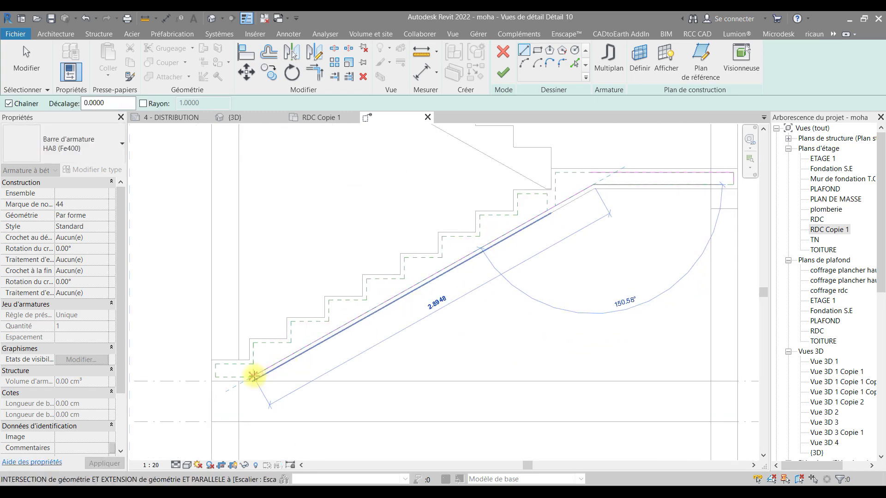
pyautogui.click(252, 378)
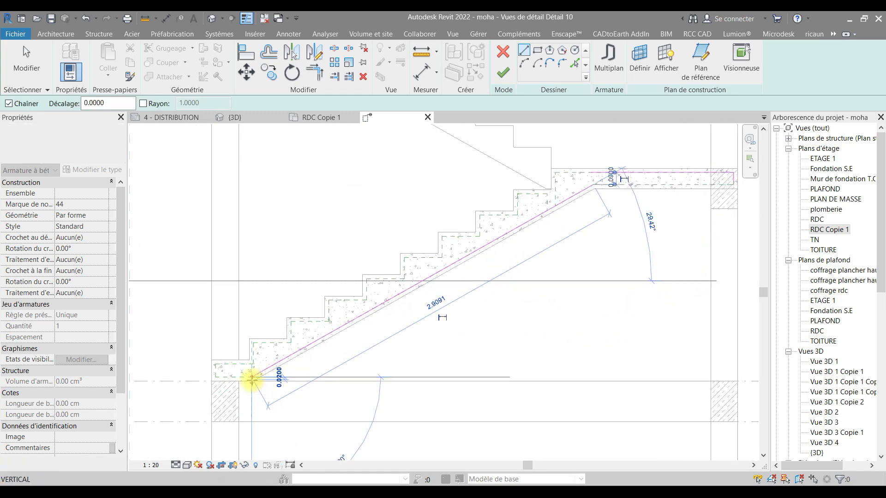
pyautogui.click(599, 216)
pyautogui.press('Escape')
pyautogui.scroll(3, 589, 222)
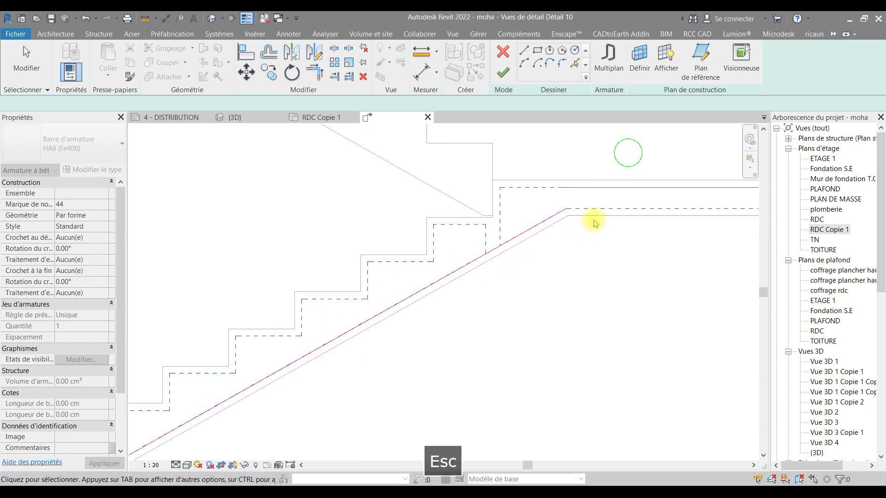
pyautogui.press('Escape')
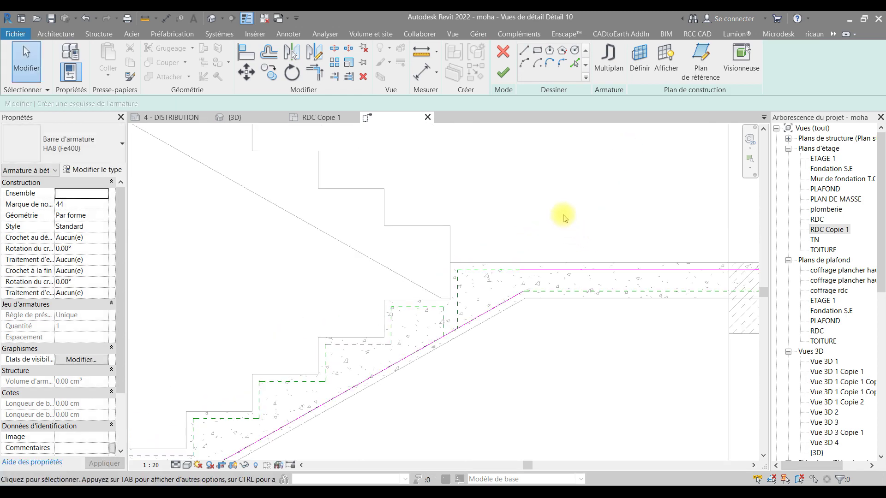
# Step: Trim and extend the horizontal landing segment and the inclined flight segment to a common corner
pyautogui.press('t')
pyautogui.press('r')
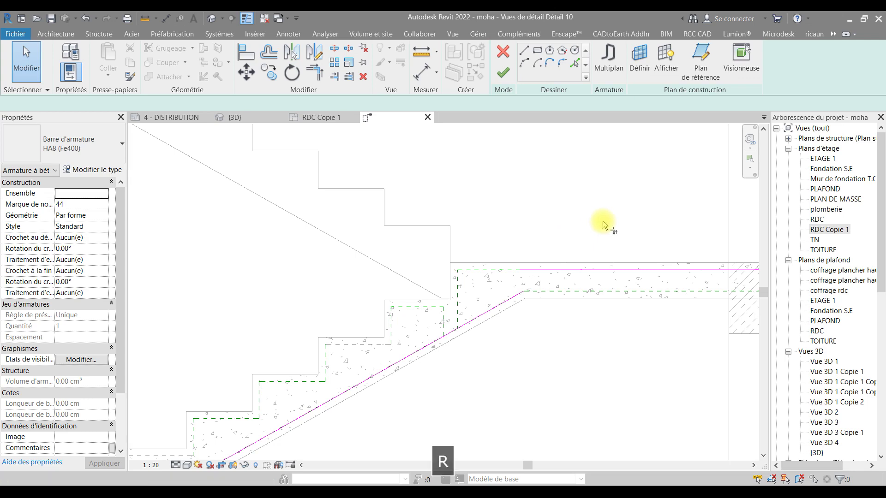
pyautogui.click(598, 270)
pyautogui.click(508, 300)
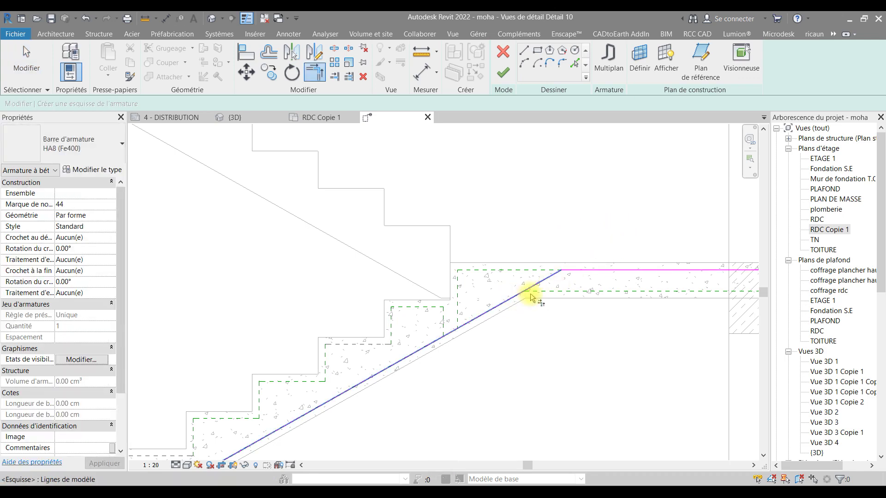
pyautogui.press('Escape')
pyautogui.press('Escape')
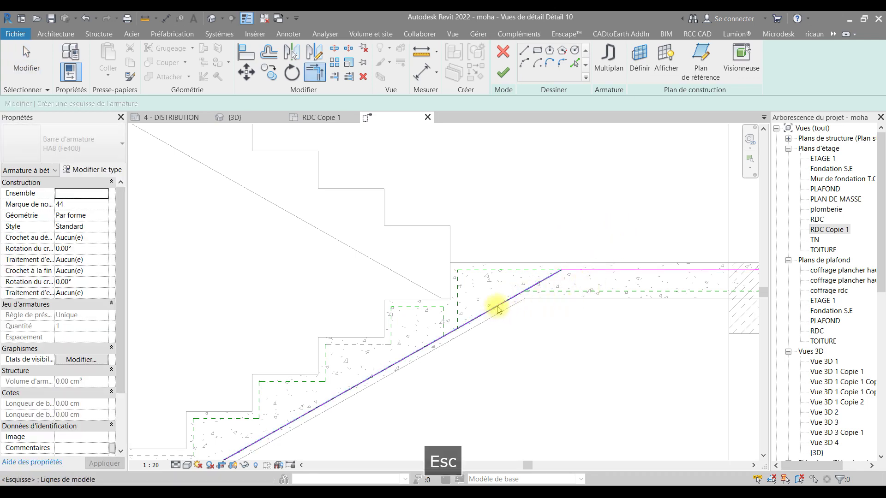
# Step: Shift the inclined segment parallel to itself toward the steps until its upper end sits above the landing's soffit corner
pyautogui.scroll(5, 495, 307)
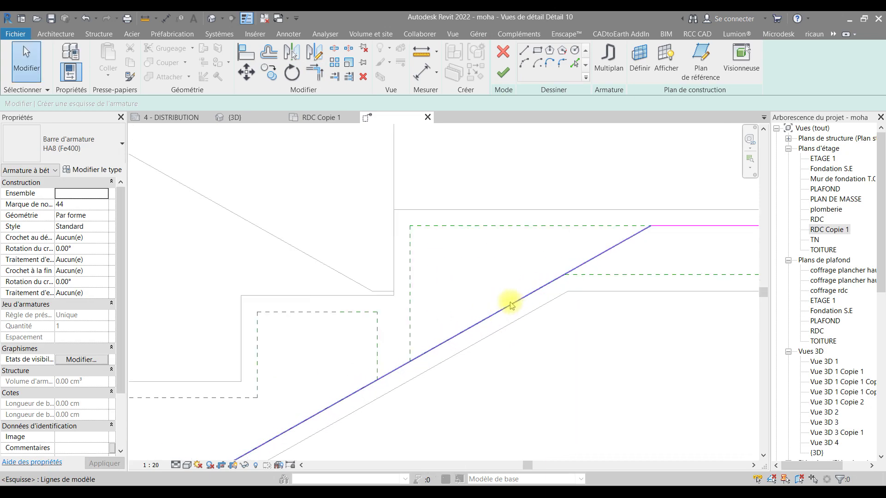
pyautogui.click(534, 293)
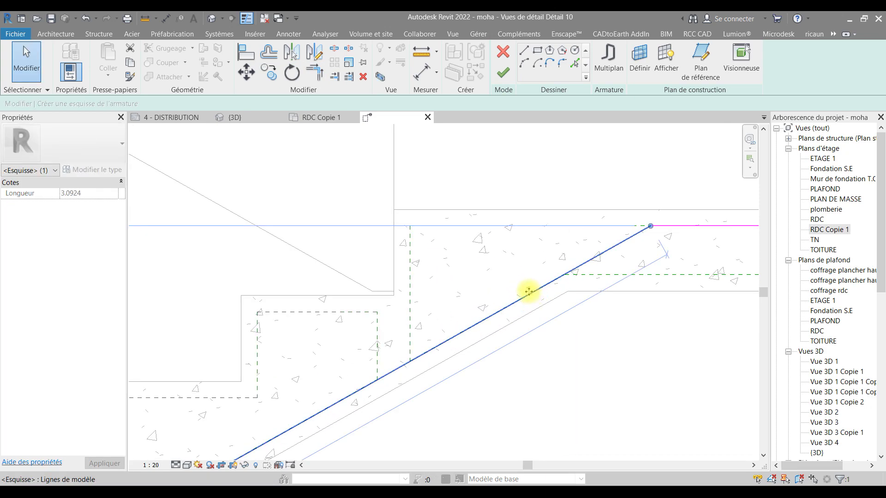
pyautogui.moveTo(521, 285)
pyautogui.mouseDown()
pyautogui.moveTo(460, 266)
pyautogui.moveTo(476, 277)
pyautogui.mouseUp()
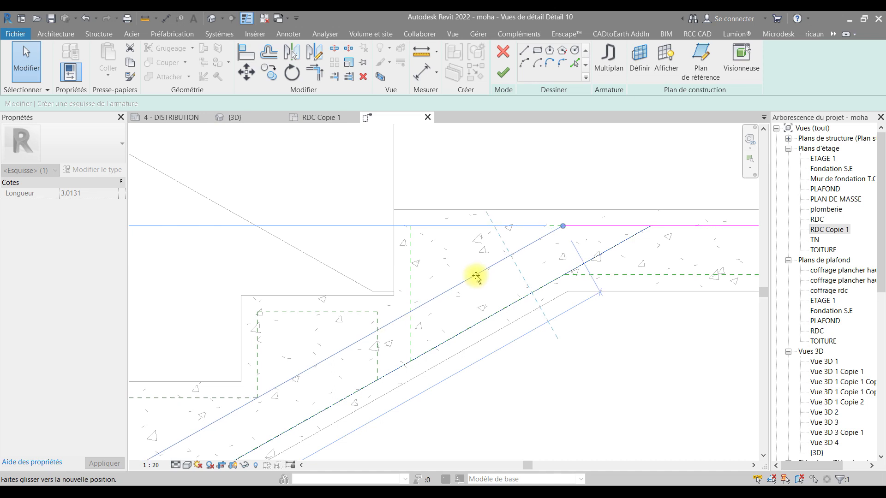
pyautogui.moveTo(476, 275); pyautogui.dragTo(475, 272)
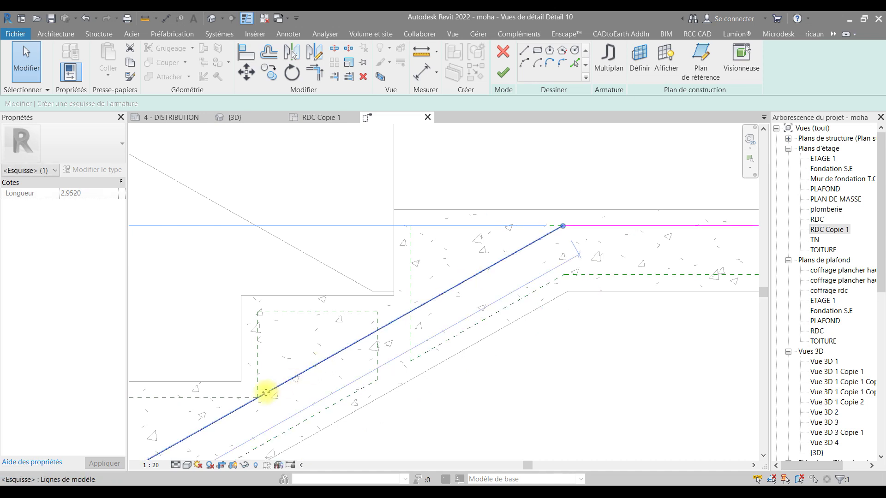
pyautogui.scroll(-3, 397, 301)
pyautogui.moveTo(453, 323)
pyautogui.mouseDown(button='middle')
pyautogui.moveTo(576, 306)
pyautogui.moveTo(615, 287)
pyautogui.mouseUp(button='middle')
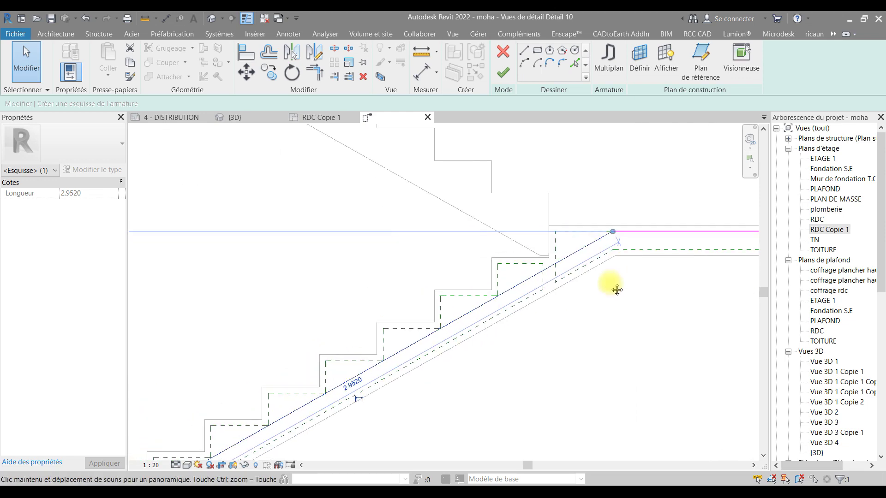
pyautogui.click(606, 372)
# Step: Finish the sketch of the bent HA8 (Fe400) bar running through the landing and flight
pyautogui.moveTo(623, 283)
pyautogui.mouseDown(button='middle')
pyautogui.moveTo(560, 317)
pyautogui.moveTo(483, 288)
pyautogui.mouseUp(button='middle')
pyautogui.scroll(-3, 483, 285)
pyautogui.moveTo(332, 369); pyautogui.dragTo(428, 337, button='middle')
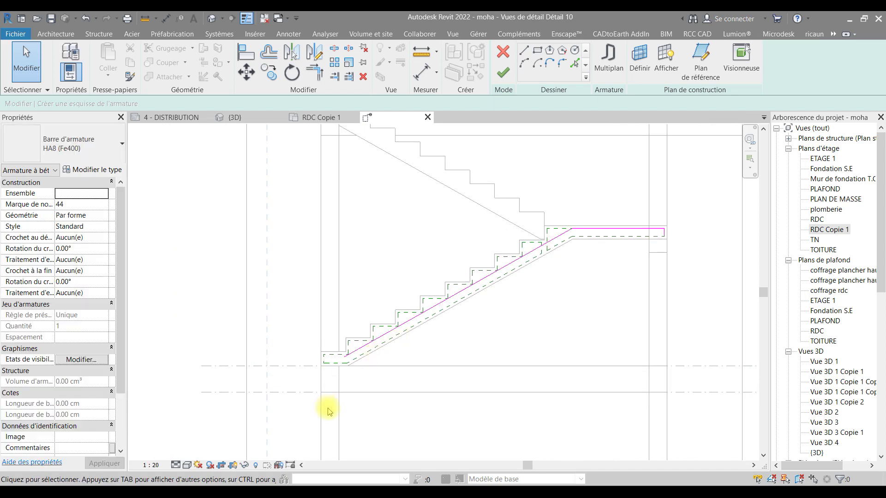
pyautogui.click(499, 82)
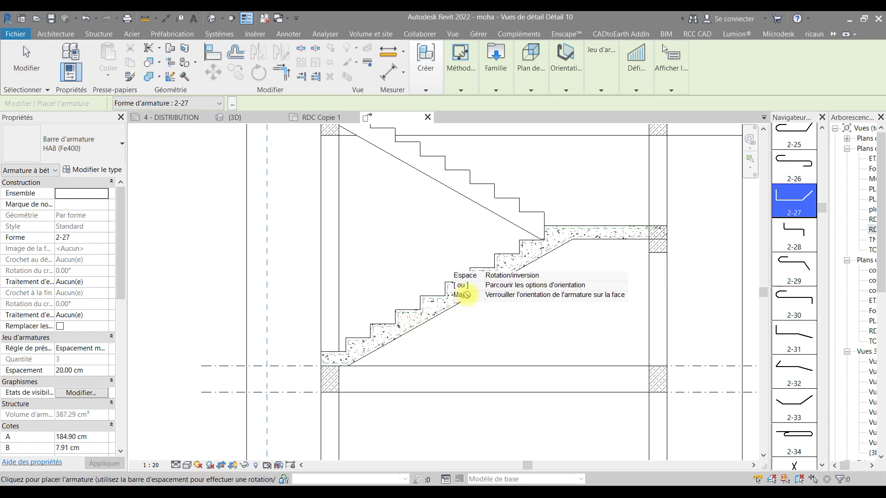
# Step: Start another bar with the Esquisse placement method, using the lower cast-in-place stair flight as its host
pyautogui.click(460, 88)
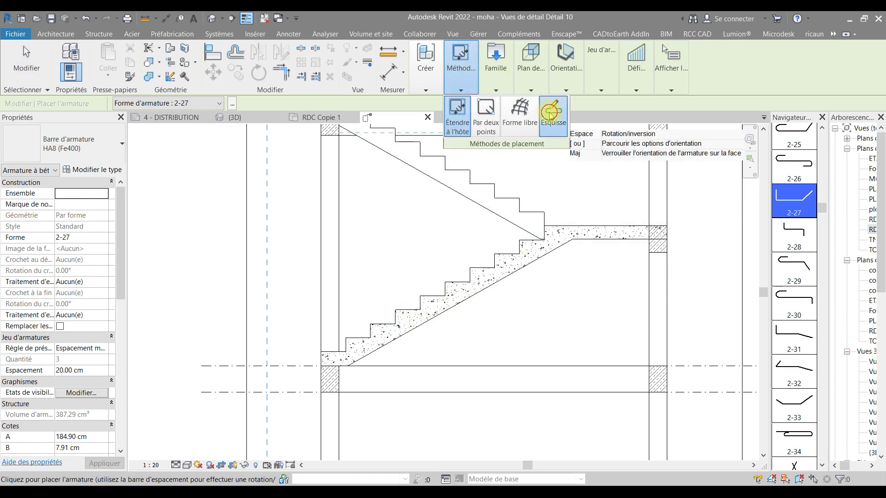
pyautogui.click(554, 113)
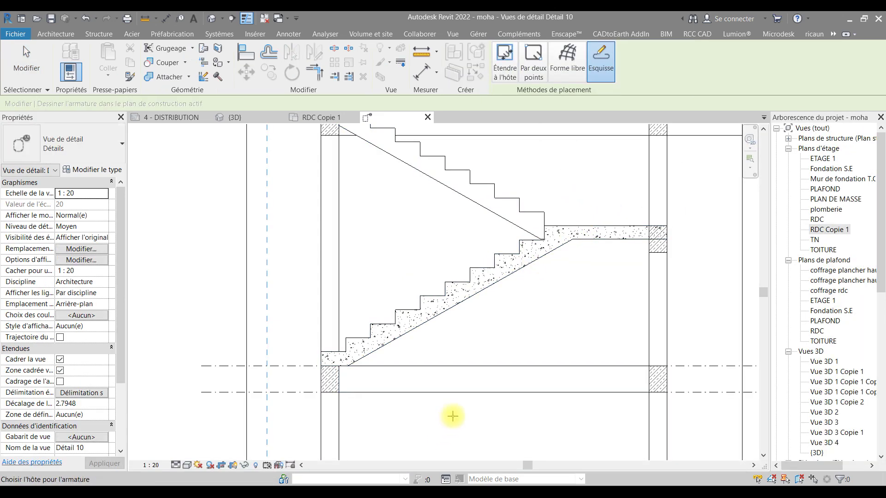
pyautogui.scroll(3, 333, 359)
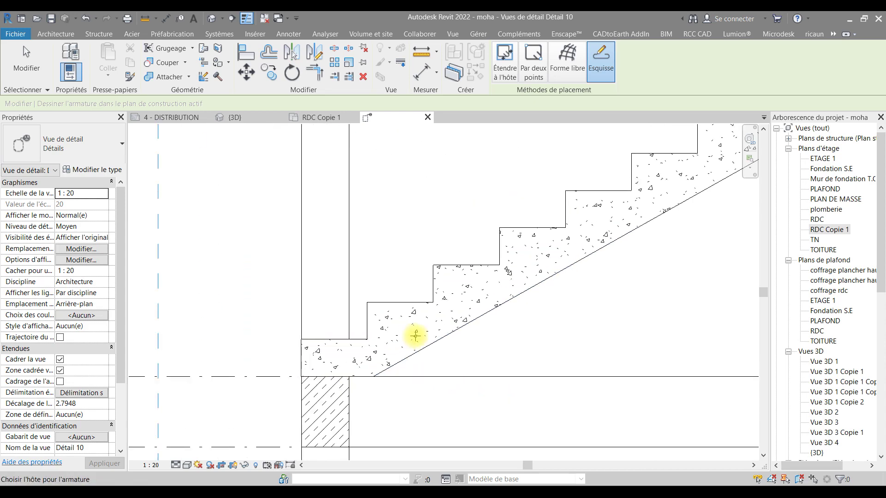
pyautogui.moveTo(375, 352); pyautogui.dragTo(370, 371, button='middle')
pyautogui.scroll(1, 370, 371)
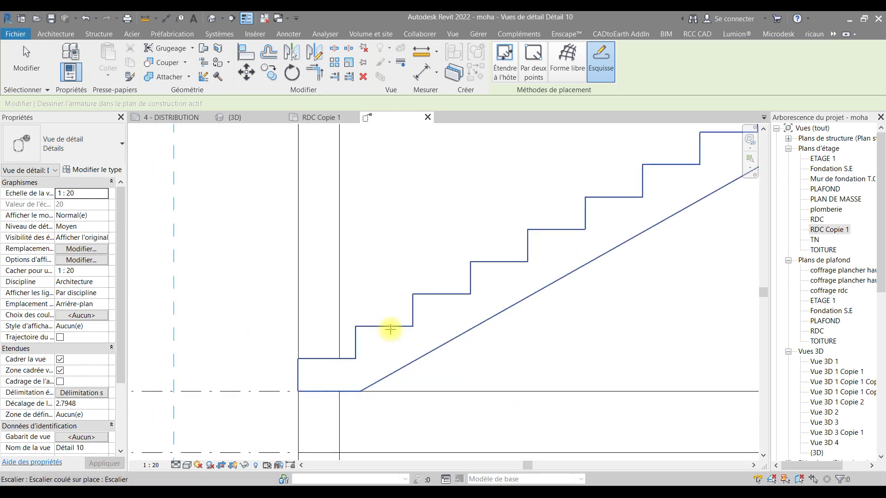
pyautogui.click(386, 374)
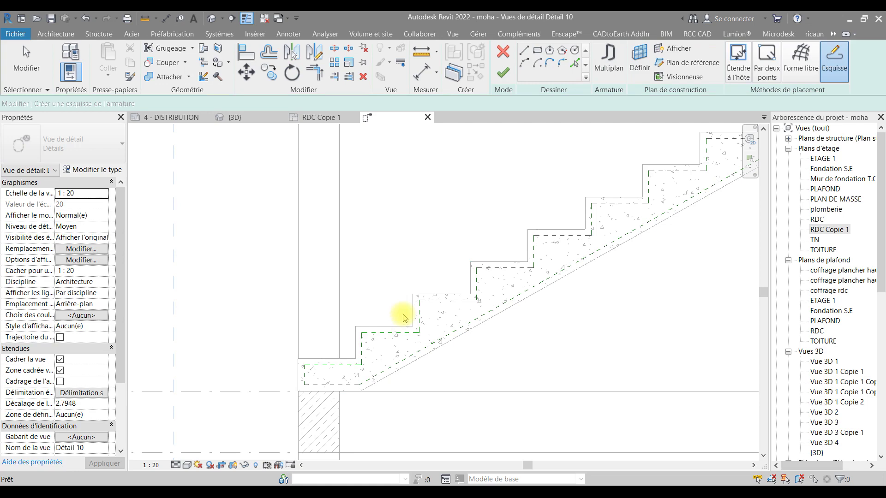
# Step: Sketch an inclined bar segment 0.54 long up the flight's lower cover line, starting from its corner with the horizontal cover line
pyautogui.scroll(2, 362, 385)
pyautogui.moveTo(301, 376)
pyautogui.mouseDown(button='middle')
pyautogui.moveTo(227, 366)
pyautogui.moveTo(332, 338)
pyautogui.mouseUp(button='middle')
pyautogui.scroll(1, 235, 343)
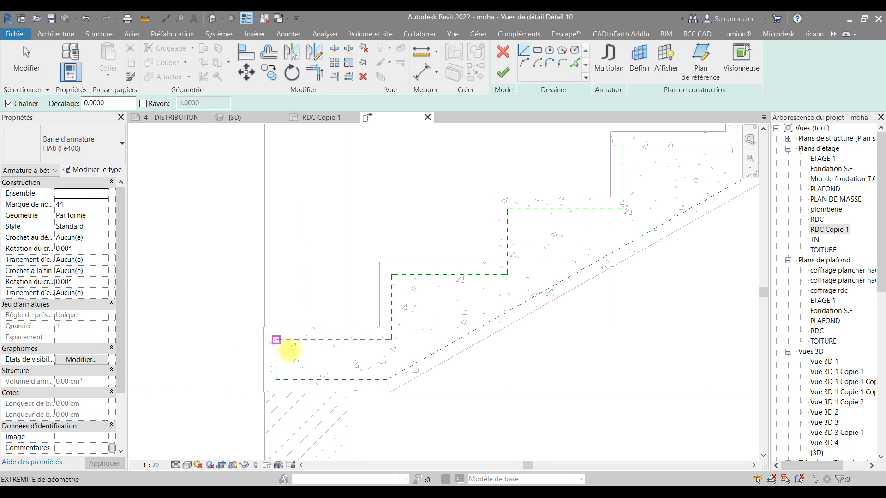
pyautogui.click(387, 381)
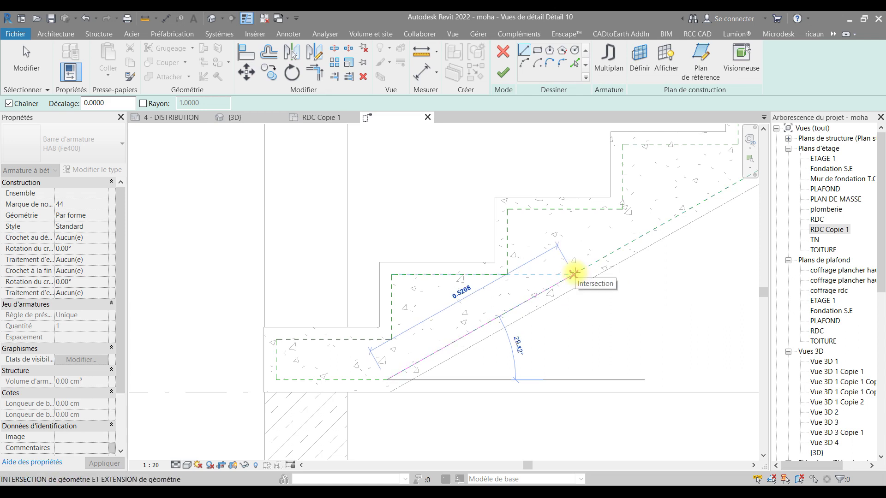
pyautogui.write('0')
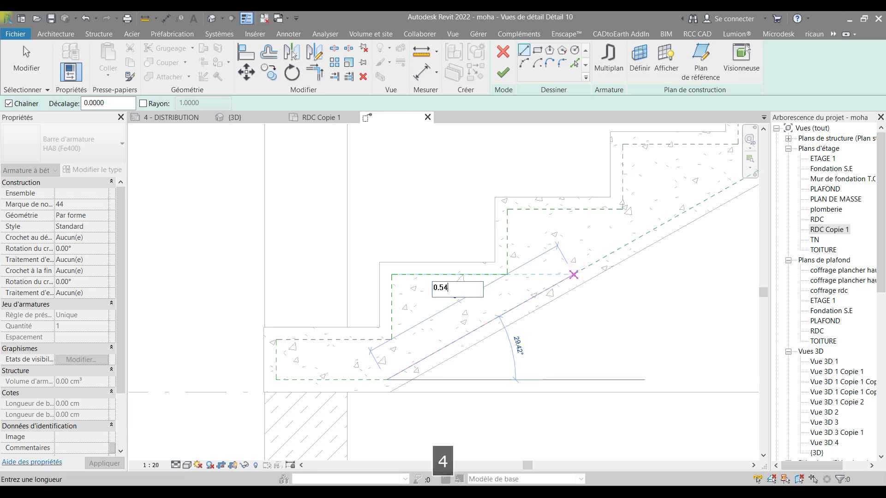
pyautogui.write('.54')
pyautogui.press('Return')
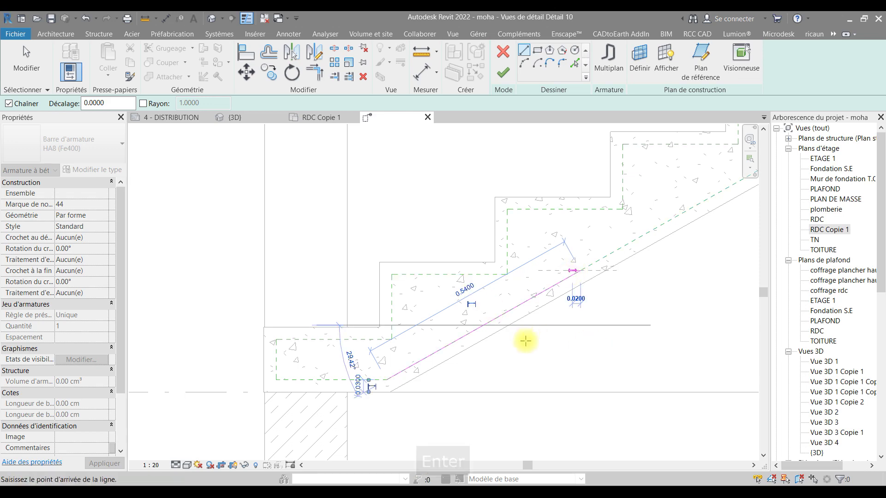
pyautogui.press('Escape')
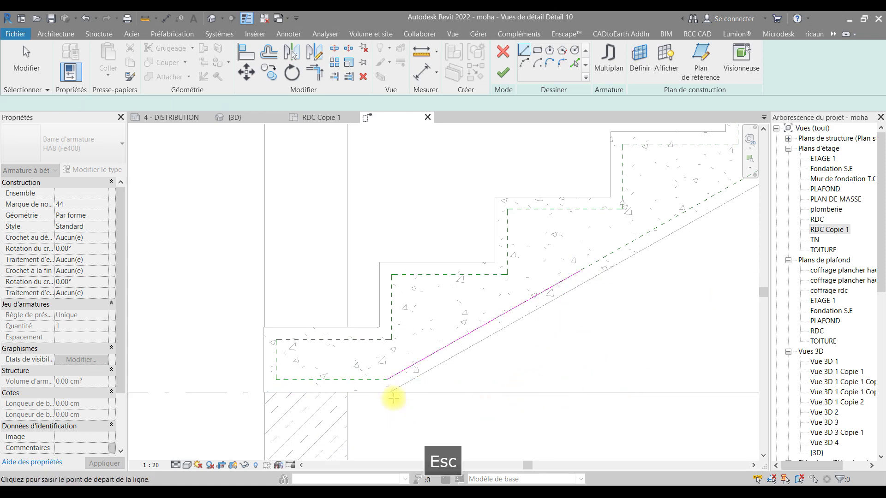
# Step: Continue the inclined segment about 0.31 down into the column, ending in line with the vertical cover line at the stair's foot
pyautogui.moveTo(400, 390); pyautogui.dragTo(433, 347, button='middle')
pyautogui.click(410, 318)
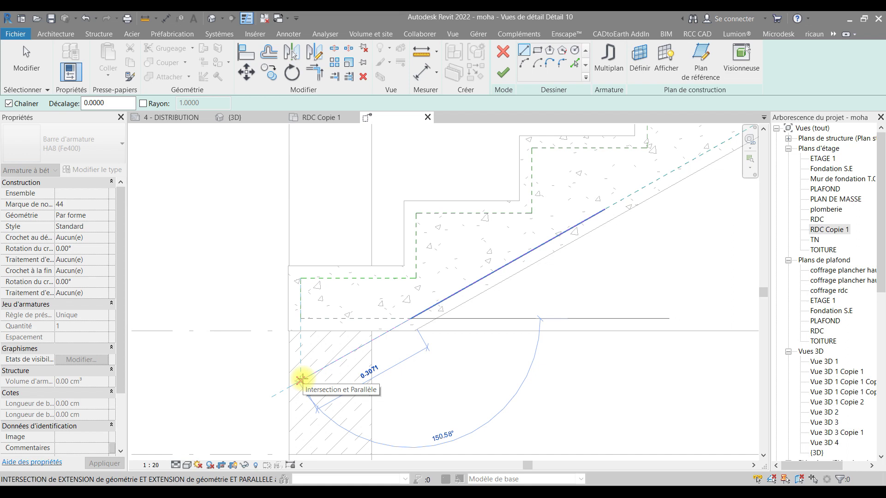
pyautogui.click(302, 379)
# Step: Add a 0.23 vertical segment down the column and a 0.08 horizontal return at its foot, ending the line chain
pyautogui.moveTo(307, 376); pyautogui.dragTo(322, 306, button='middle')
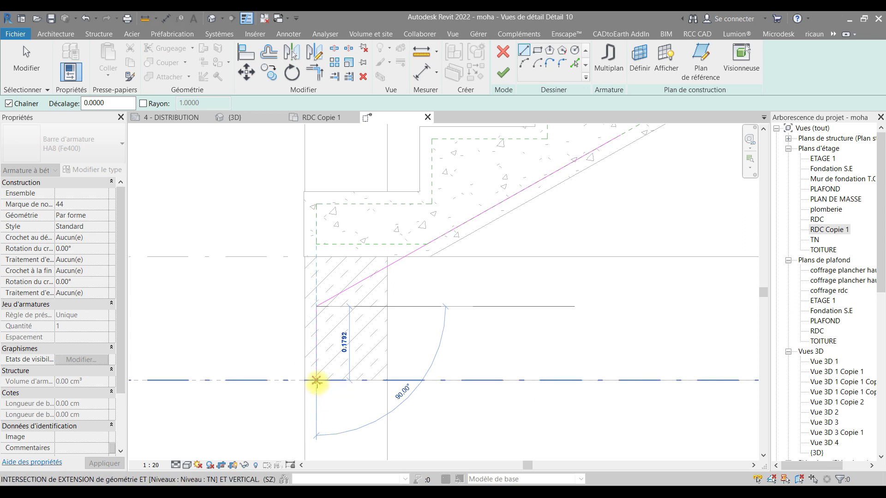
pyautogui.write('0')
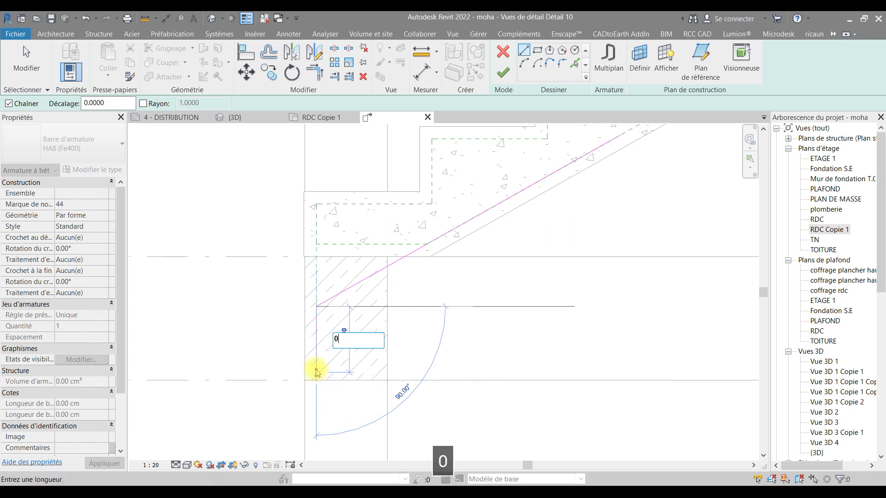
pyautogui.write('.23')
pyautogui.press('Return')
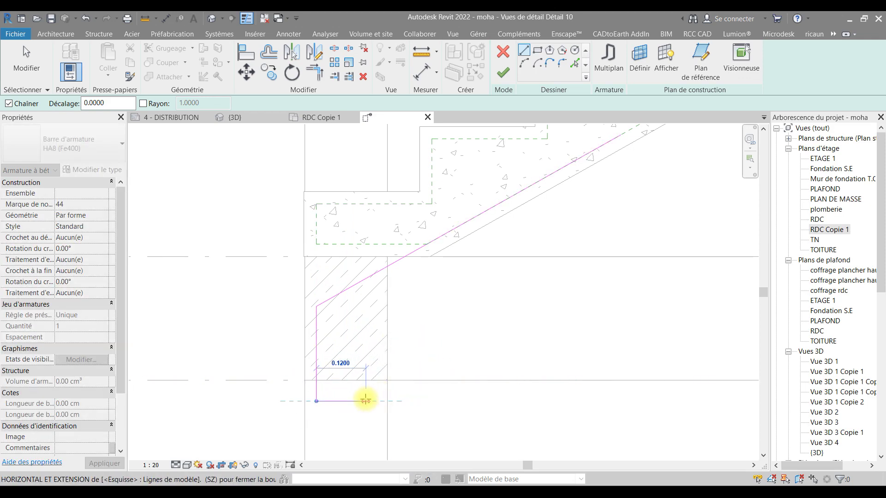
pyautogui.write('0.08')
pyautogui.press('Return')
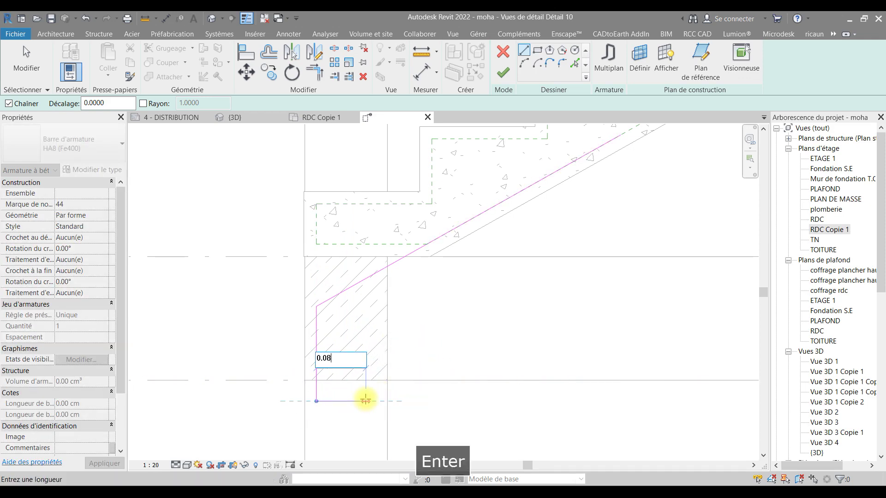
pyautogui.press('F1')
pyautogui.press('Escape')
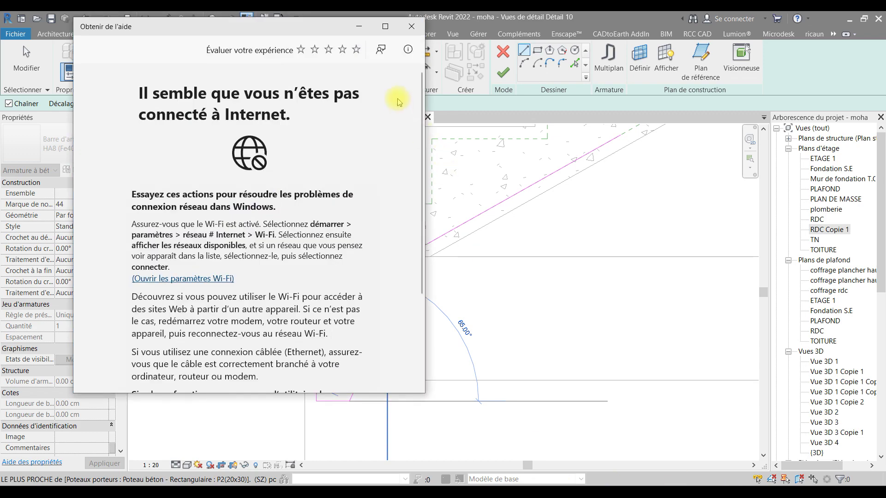
pyautogui.click(421, 31)
pyautogui.press('Escape')
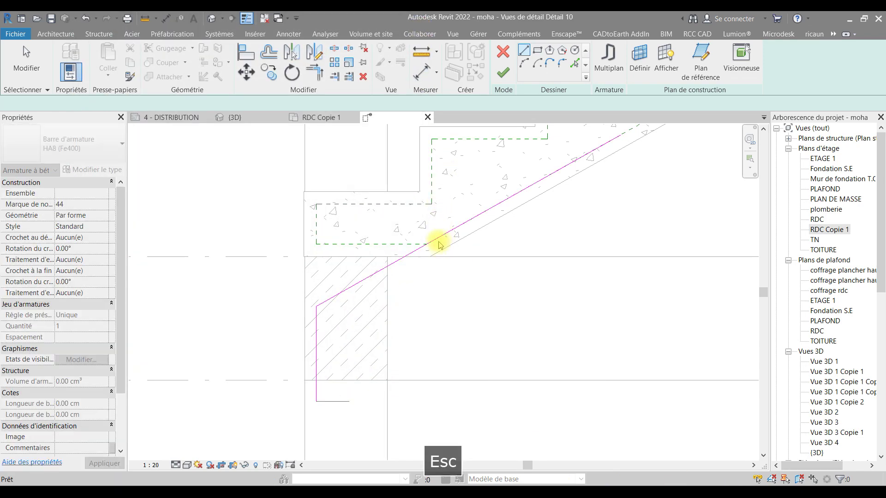
# Step: Shift the inclined segment parallel to itself toward the steps until it passes through the first step's inner cover corner
pyautogui.doubleClick(439, 241)
pyautogui.moveTo(439, 235); pyautogui.dragTo(422, 208)
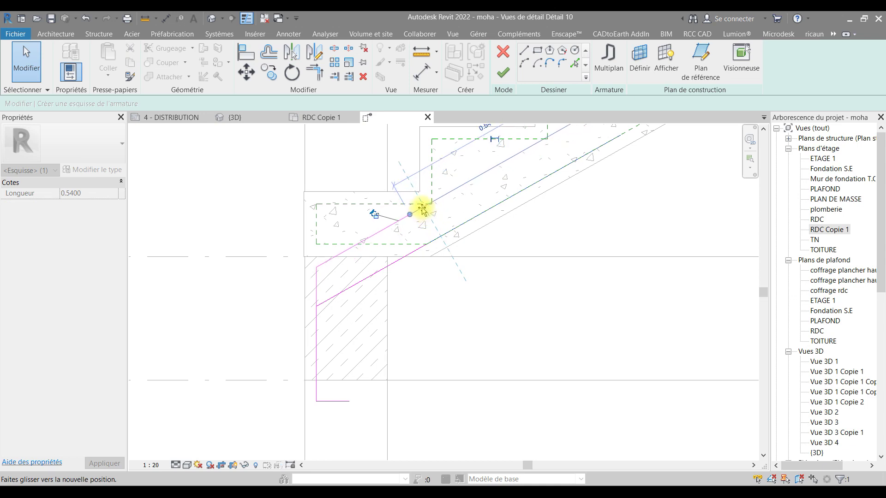
pyautogui.moveTo(421, 208); pyautogui.dragTo(439, 208)
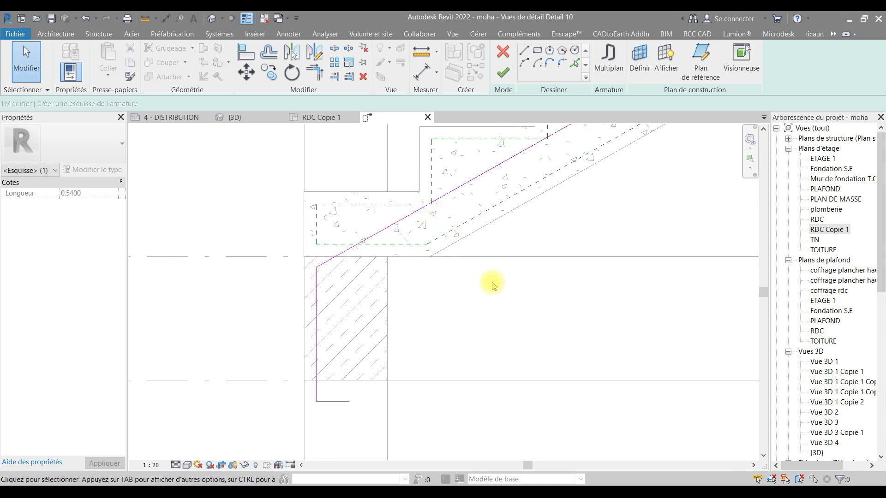
# Step: Try to finish the bar sketch, and discard it
pyautogui.scroll(-4, 491, 277)
pyautogui.scroll(-3, 475, 340)
pyautogui.moveTo(548, 338)
pyautogui.mouseDown(button='middle')
pyautogui.moveTo(503, 364)
pyautogui.moveTo(397, 378)
pyautogui.mouseUp(button='middle')
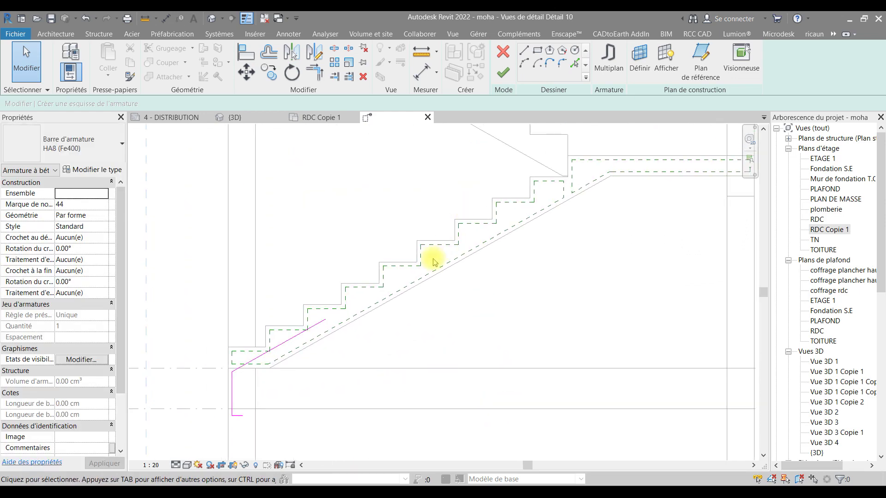
pyautogui.click(504, 74)
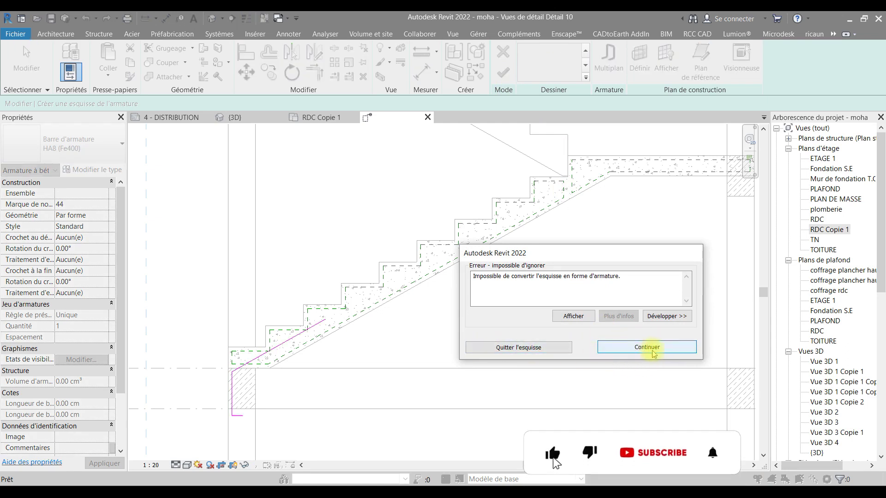
pyautogui.click(569, 350)
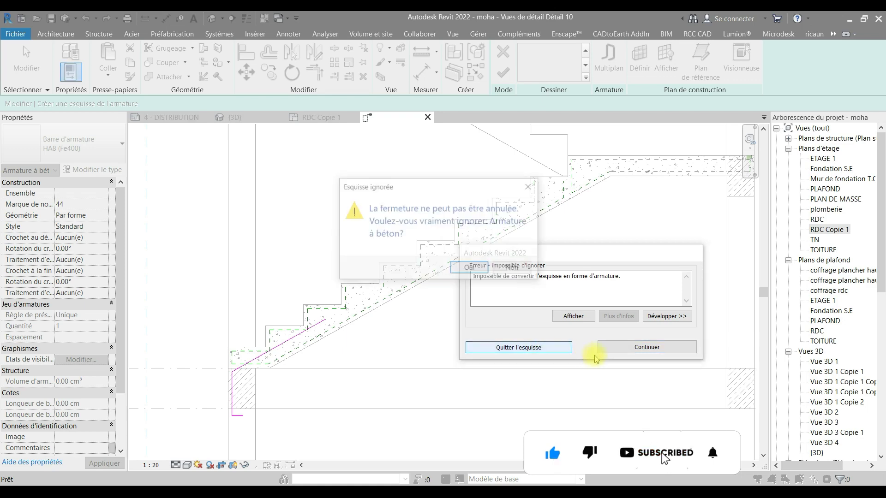
pyautogui.click(471, 270)
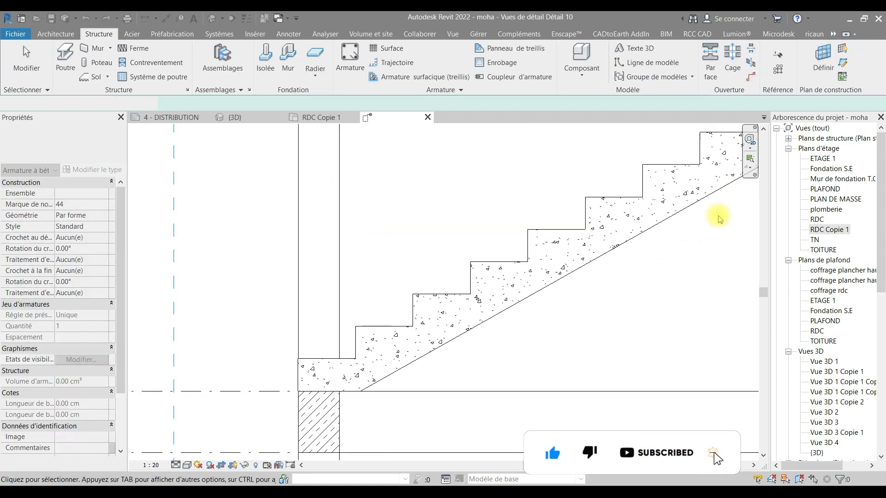
# Step: Start placing an HA8 (Fe400) bar and select rebar shape 2-22
pyautogui.scroll(3, 510, 293)
pyautogui.click(349, 59)
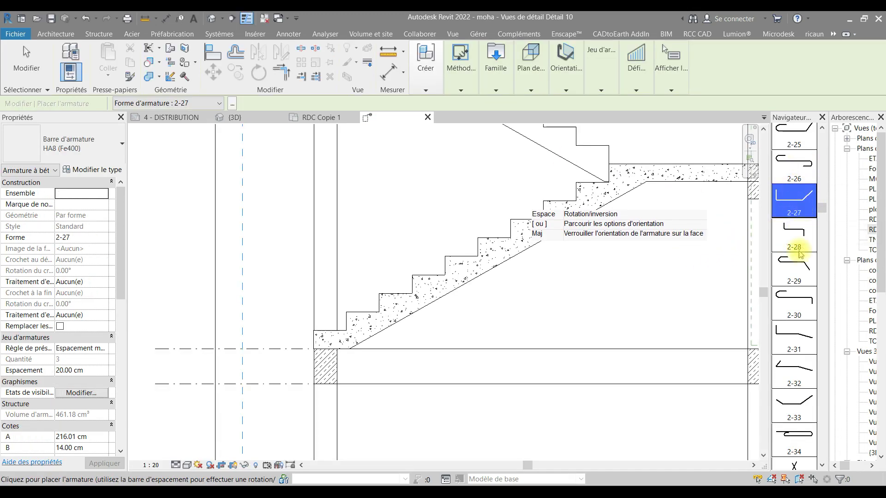
pyautogui.scroll(-1, 796, 259)
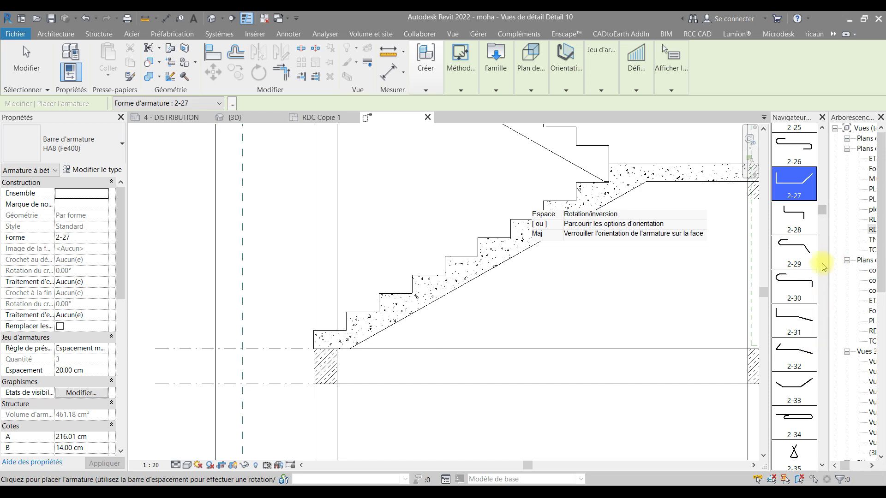
pyautogui.scroll(4, 808, 277)
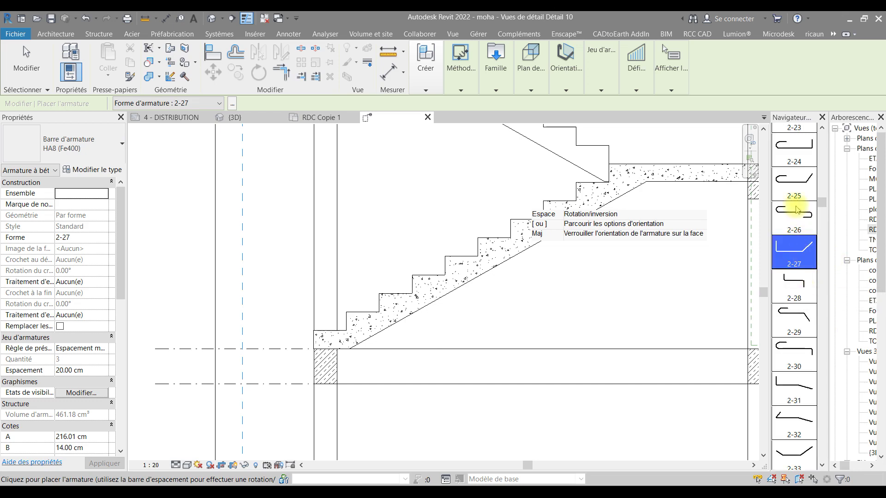
pyautogui.scroll(3, 793, 206)
pyautogui.scroll(4, 794, 206)
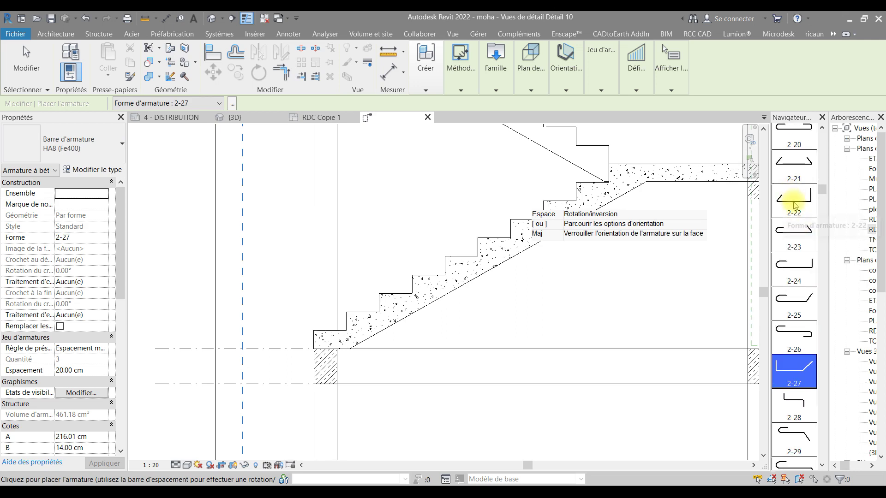
pyautogui.scroll(3, 794, 203)
pyautogui.click(797, 260)
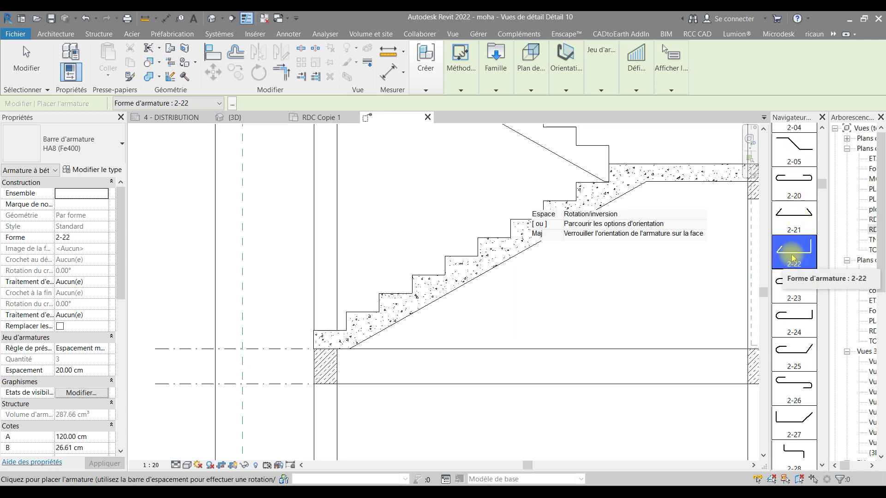
# Step: Try to place a bar of shape 2-23 at the foot of the stair flight
pyautogui.scroll(8, 816, 294)
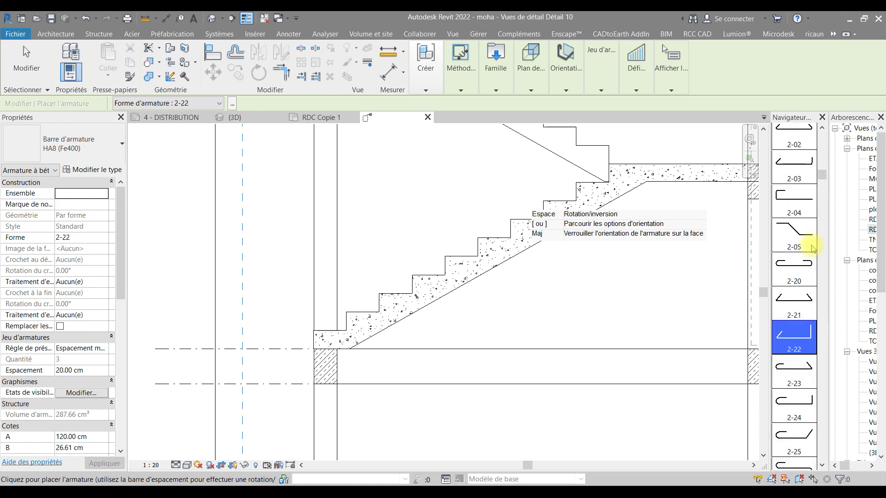
pyautogui.scroll(4, 811, 245)
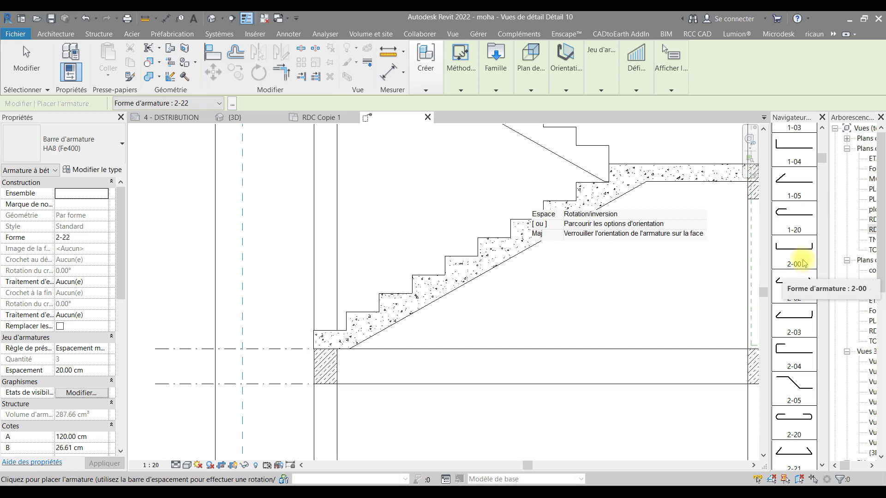
pyautogui.scroll(-6, 801, 277)
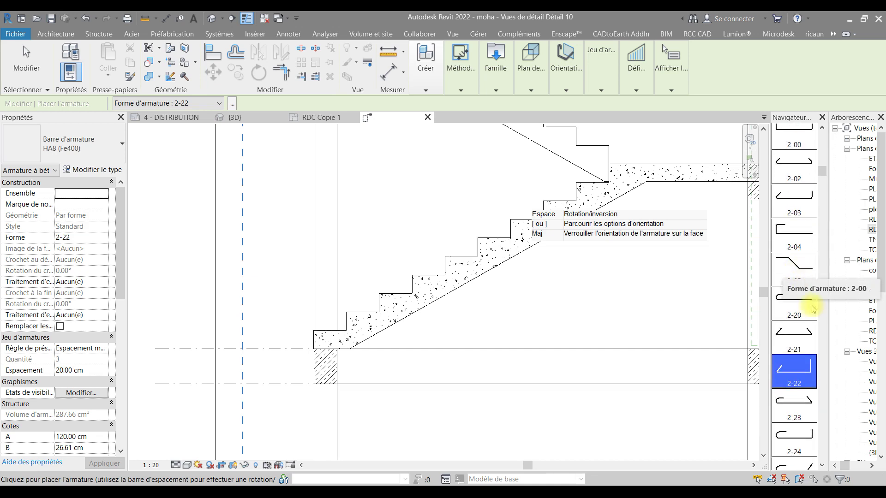
pyautogui.scroll(-2, 815, 387)
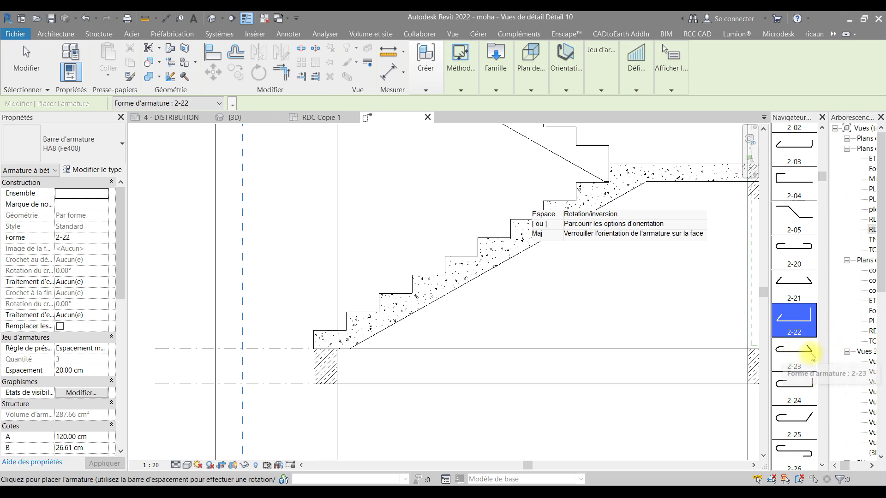
pyautogui.click(798, 345)
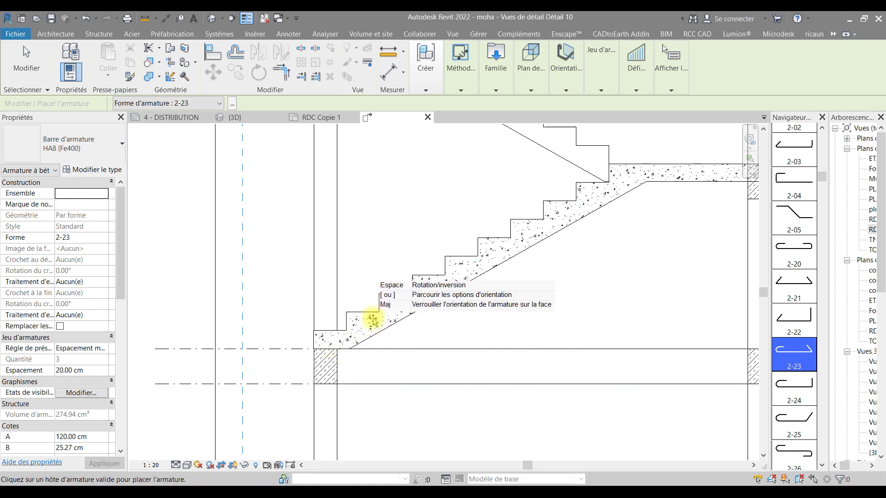
pyautogui.click(341, 375)
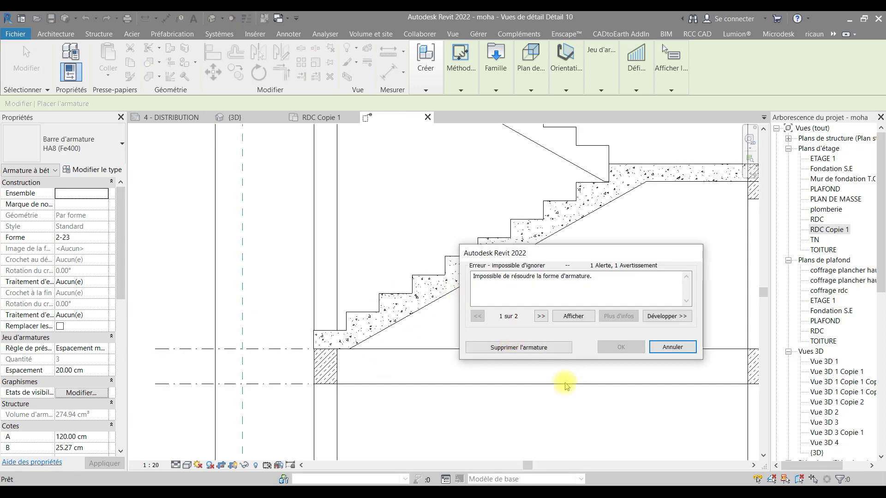
pyautogui.click(672, 347)
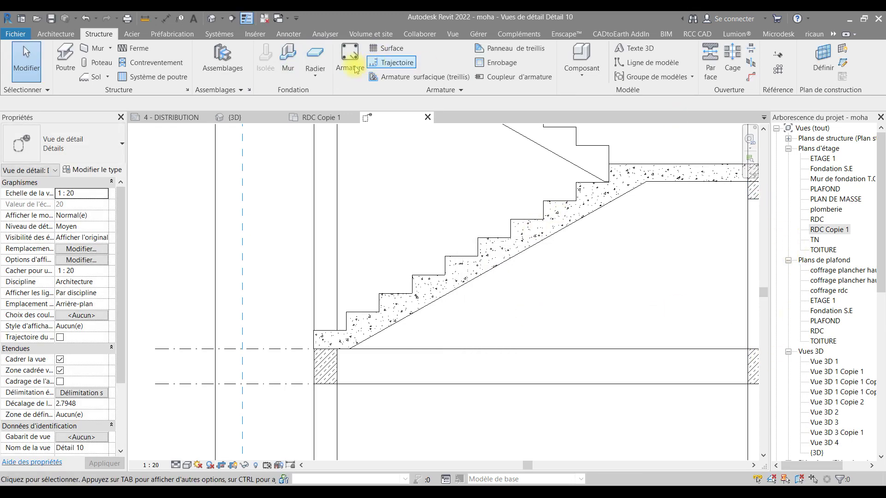
# Step: Start a new HA8 (Fe400) bar with the Esquisse placement method, using the lower stair flight as its host
pyautogui.click(355, 68)
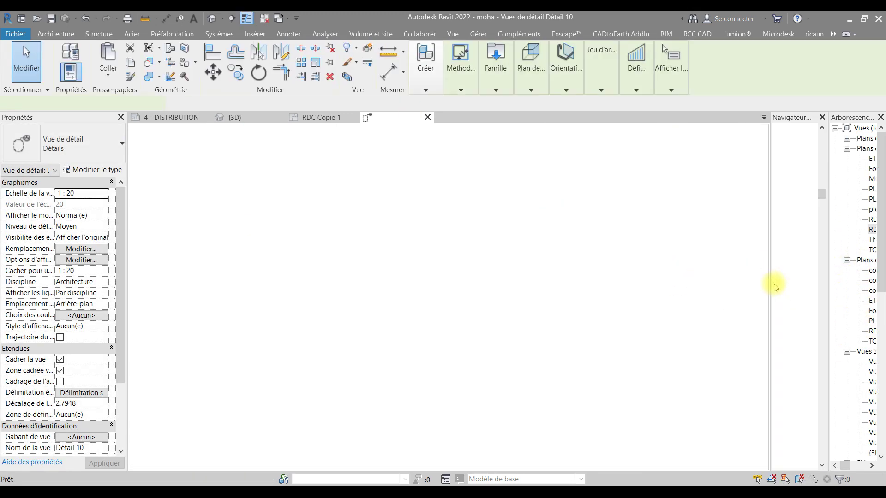
pyautogui.click(805, 200)
pyautogui.click(530, 90)
pyautogui.click(461, 90)
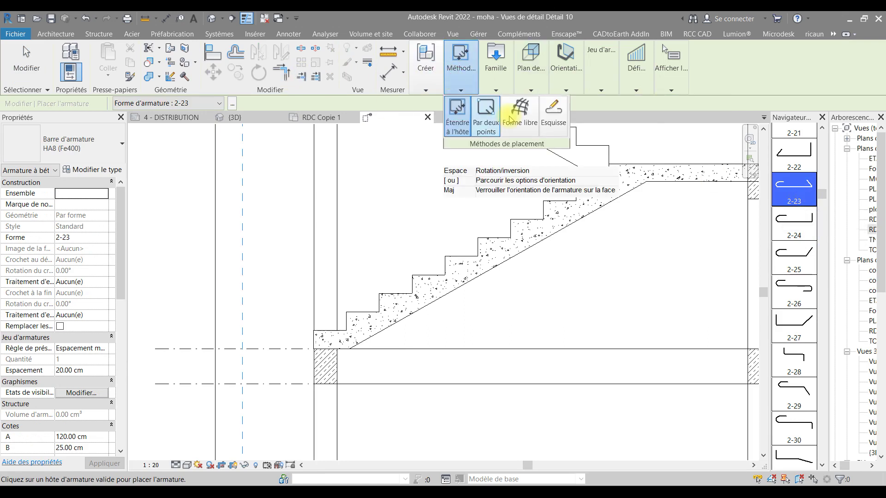
pyautogui.click(603, 81)
pyautogui.click(530, 90)
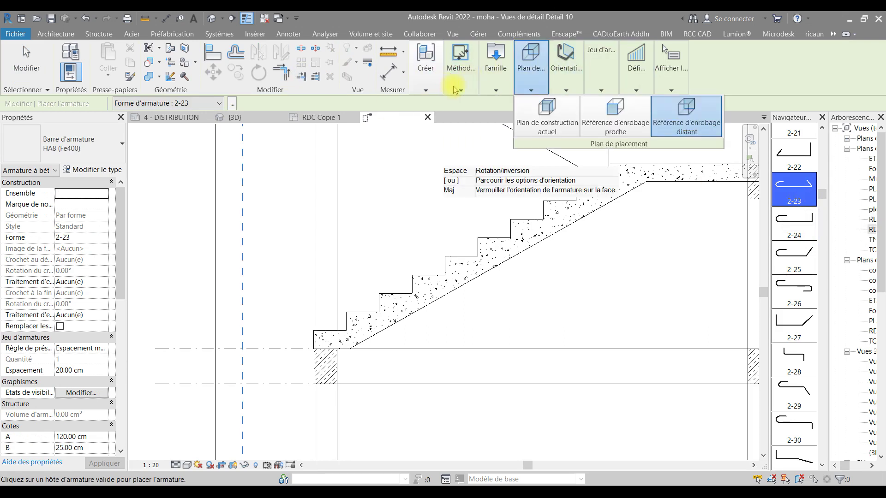
pyautogui.click(461, 90)
pyautogui.click(546, 127)
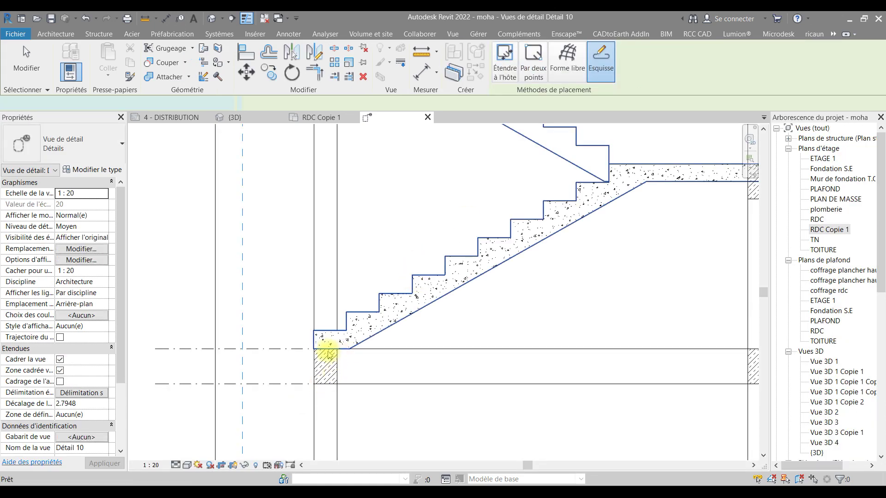
pyautogui.click(337, 355)
pyautogui.scroll(3, 337, 356)
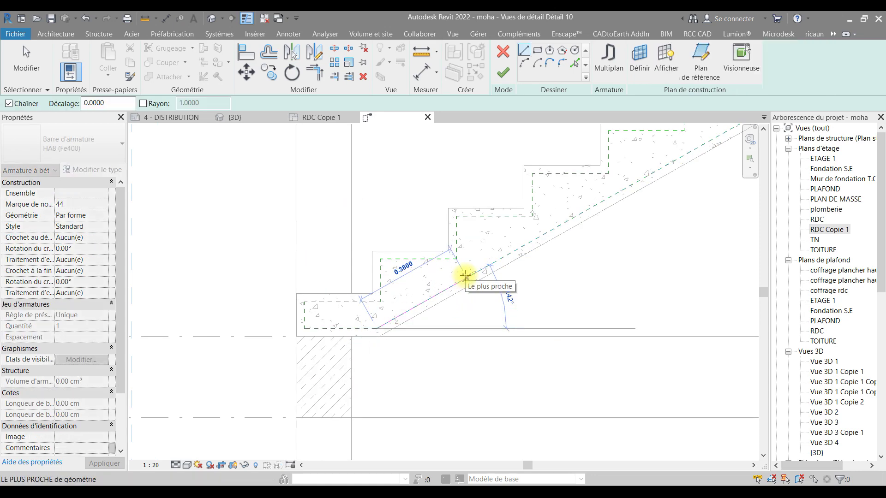
# Step: Sketch the sloped bar segment along the lower flight's underside cover line and stretch its lower end into the support beam, about 0.85 m overall
pyautogui.press('Return')
pyautogui.press('Escape')
pyautogui.press('Escape')
pyautogui.press('Escape')
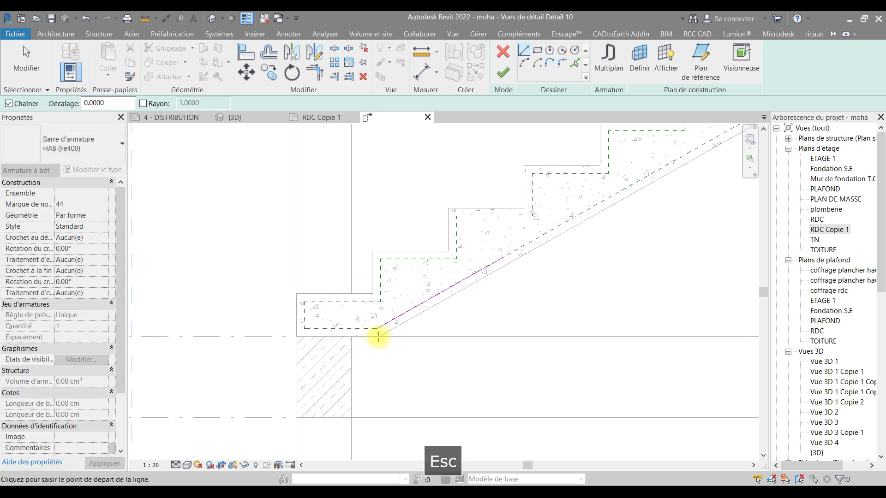
pyautogui.click(377, 329)
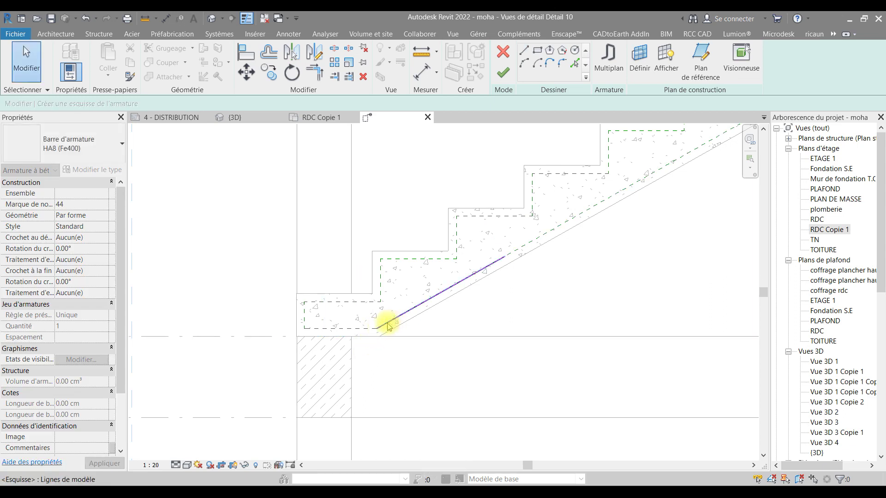
pyautogui.click(387, 326)
pyautogui.moveTo(323, 353); pyautogui.dragTo(307, 370)
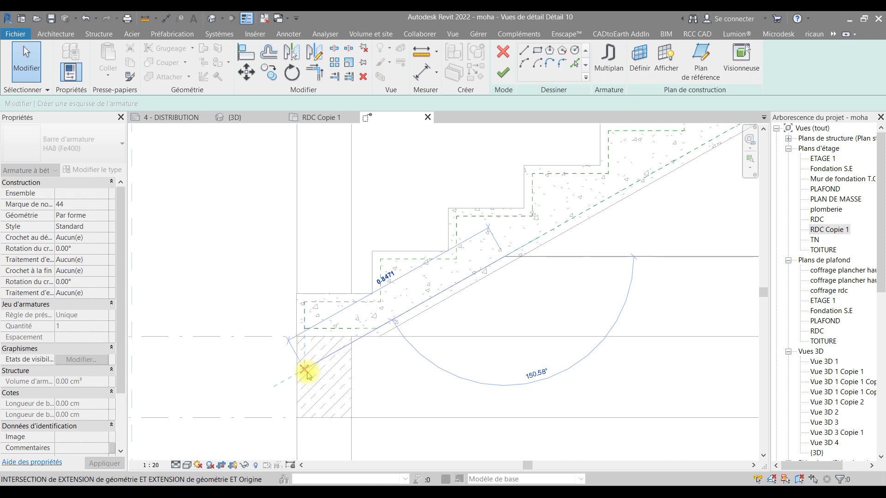
# Step: Add a 0.23 m vertical leg down from the sloped segment's lower end, plus a short horizontal return leg at its foot
pyautogui.press('l')
pyautogui.press('i')
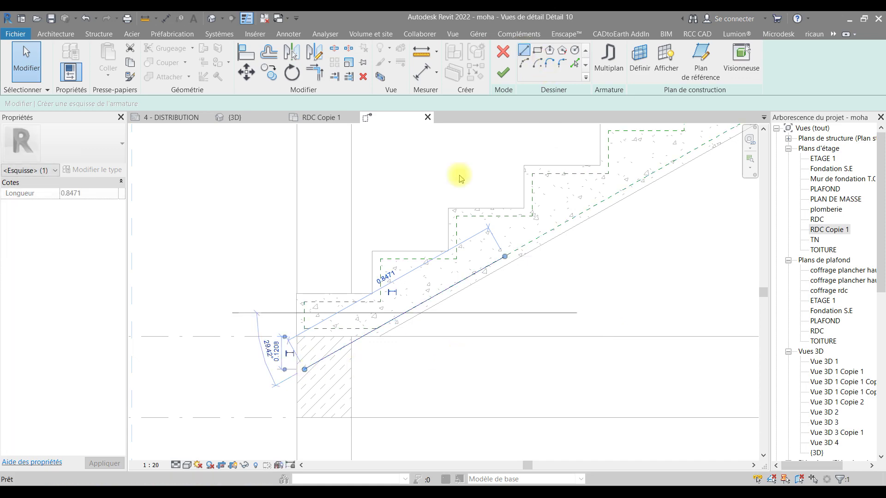
pyautogui.click(305, 369)
pyautogui.write('0.')
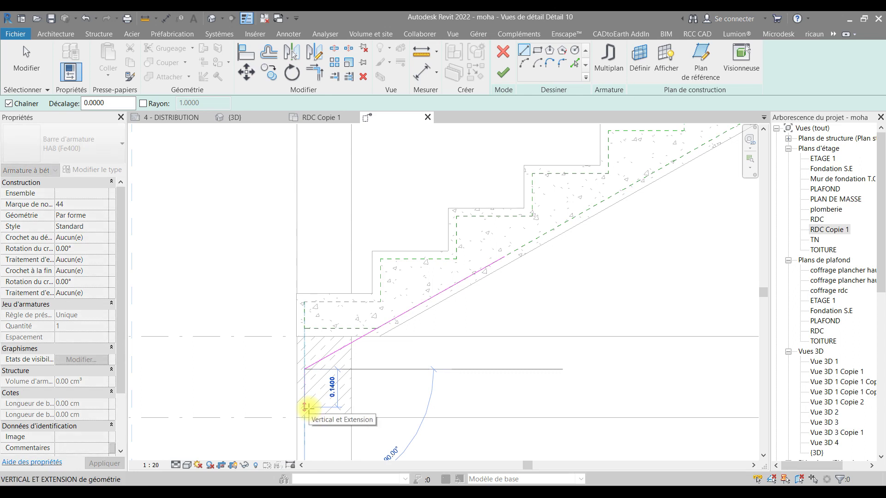
pyautogui.write('23')
pyautogui.press('Return')
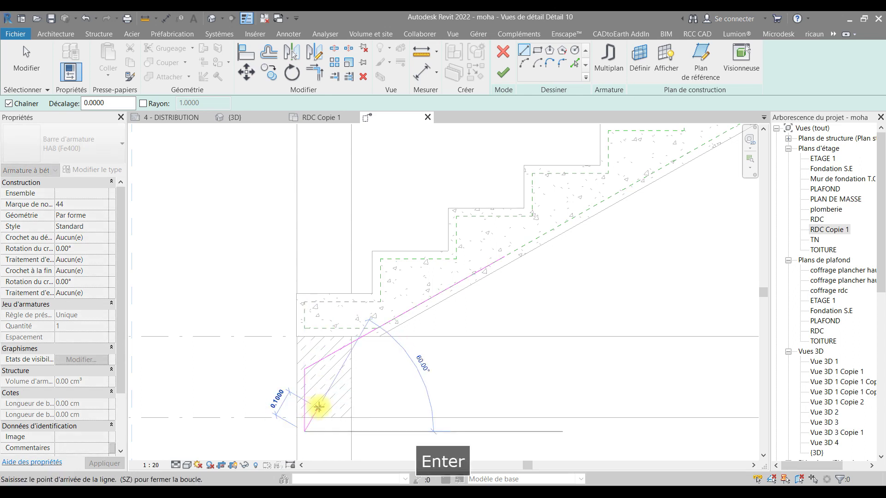
pyautogui.write('0')
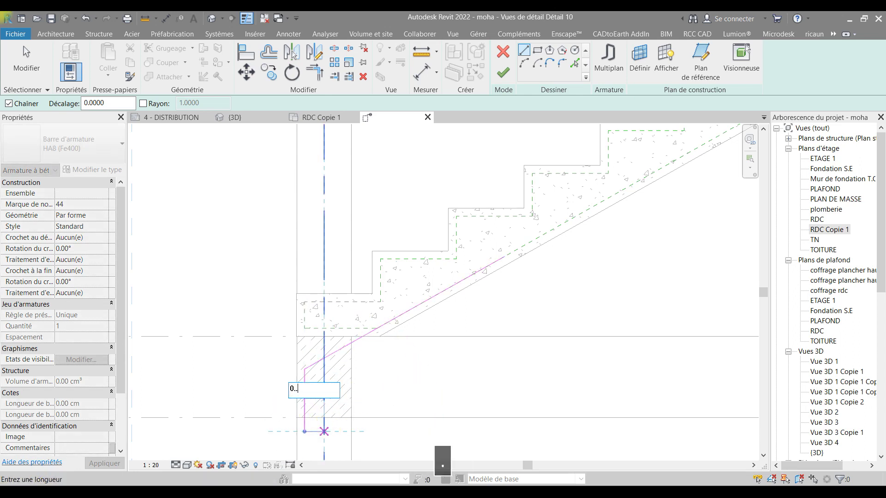
pyautogui.write('.0')
pyautogui.press('Return')
pyautogui.press('Escape')
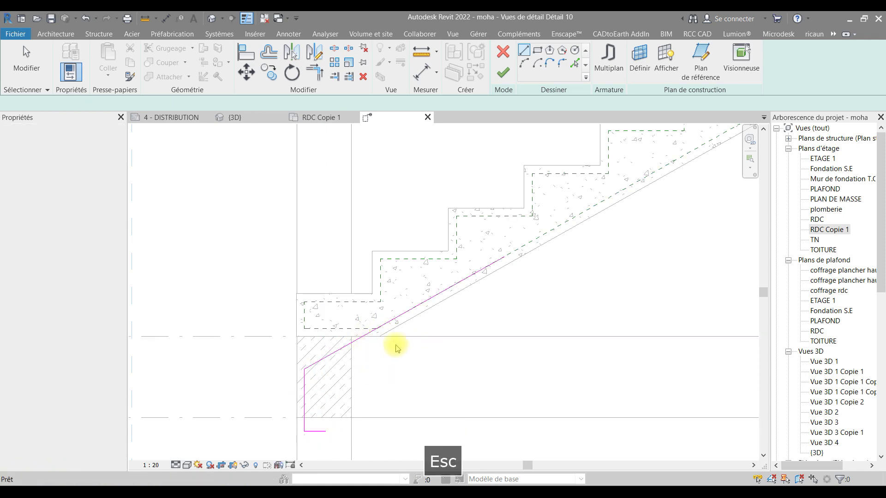
# Step: Shift the sloped segment up within the flight thickness, finish the HA8 starter bar and end bar placement
pyautogui.click(392, 323)
pyautogui.moveTo(389, 317); pyautogui.dragTo(376, 304)
pyautogui.press('Escape')
pyautogui.click(503, 72)
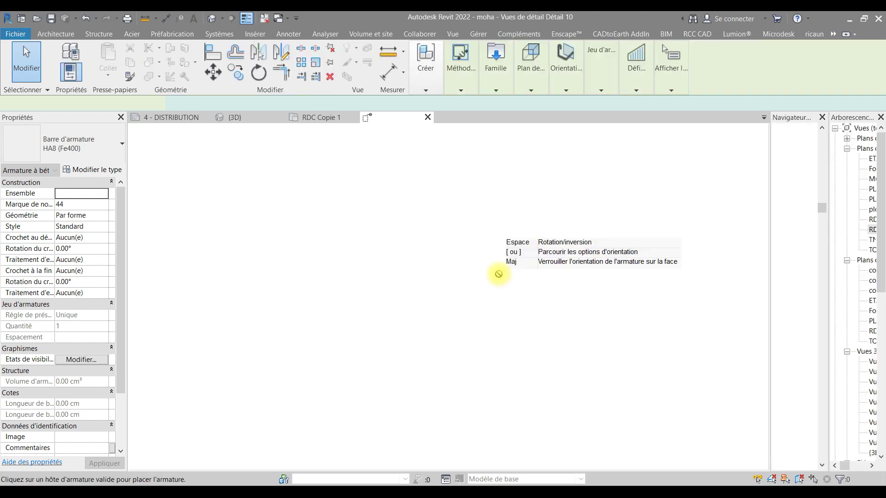
pyautogui.moveTo(510, 334)
pyautogui.mouseDown(button='middle')
pyautogui.moveTo(356, 327)
pyautogui.moveTo(447, 361)
pyautogui.moveTo(454, 349)
pyautogui.mouseUp(button='middle')
pyautogui.press('Escape')
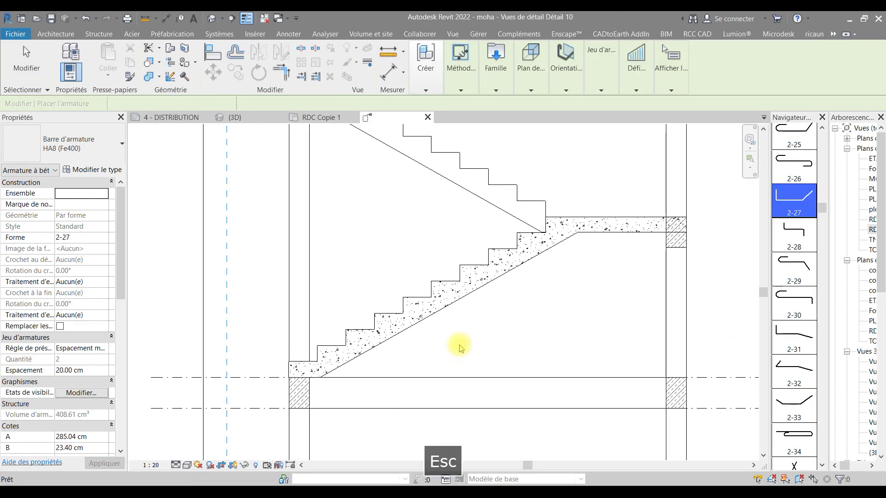
pyautogui.press('Escape')
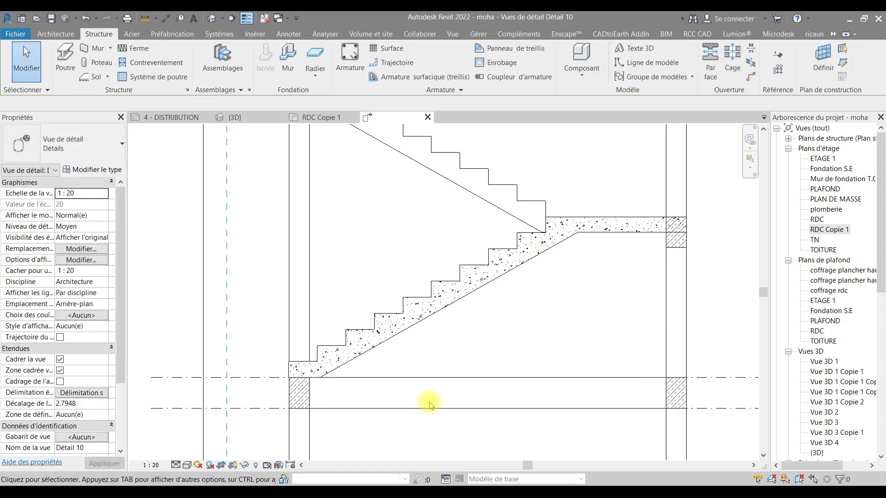
# Step: Make the Armature à béton category visible in the Détail 10 view
pyautogui.press('v')
pyautogui.press('v')
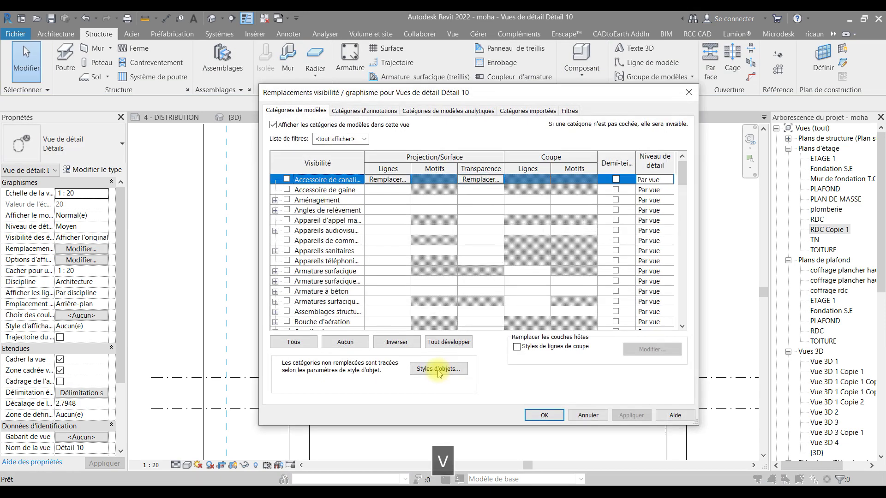
pyautogui.scroll(-2, 373, 220)
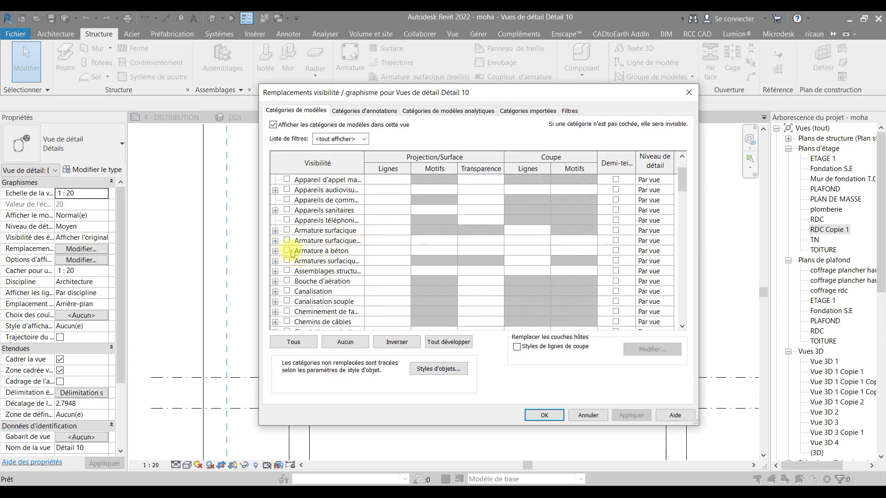
pyautogui.click(287, 250)
pyautogui.click(536, 416)
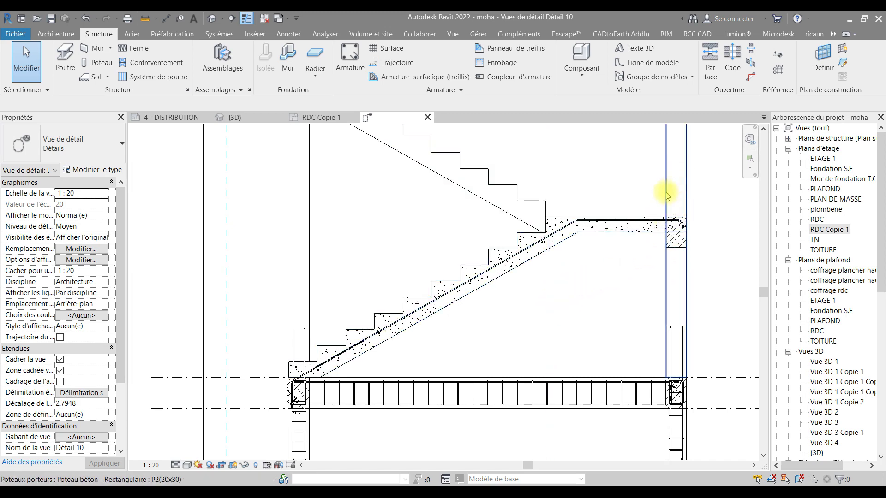
# Step: Start a new HA10 (Fe400) 3 bar with the Esquisse placement method, using the stair landing as its host
pyautogui.scroll(3, 668, 192)
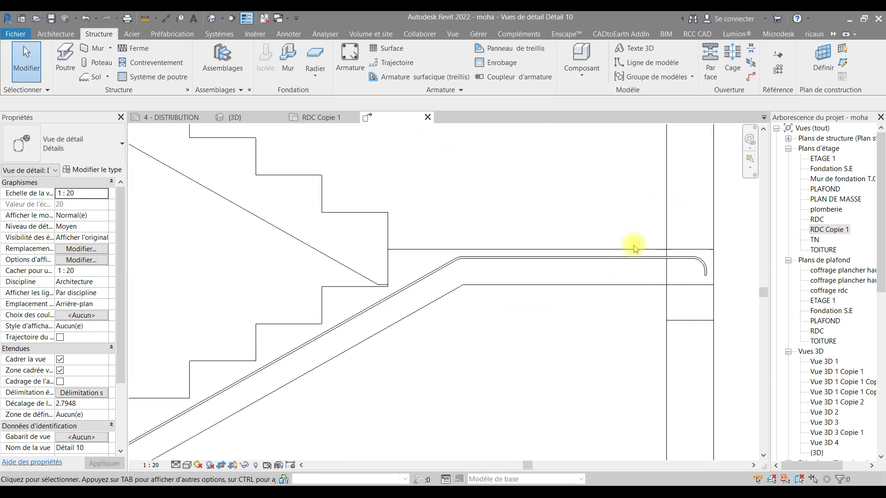
pyautogui.click(351, 68)
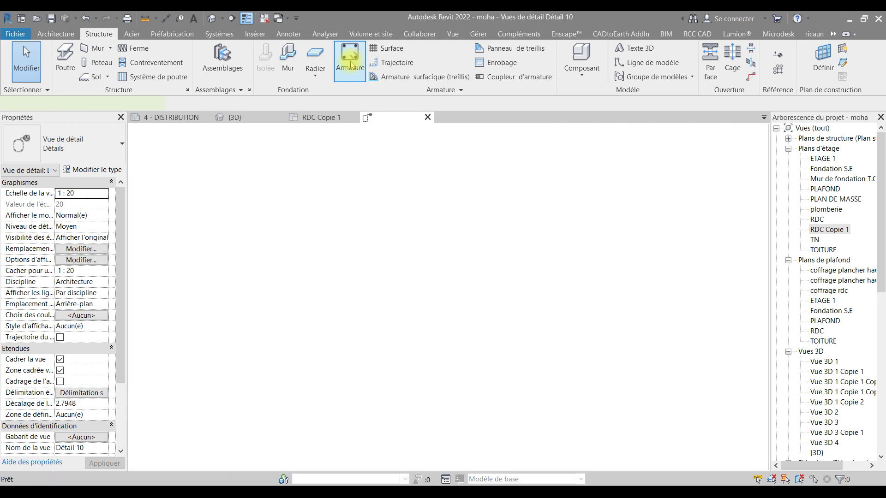
pyautogui.press('Escape')
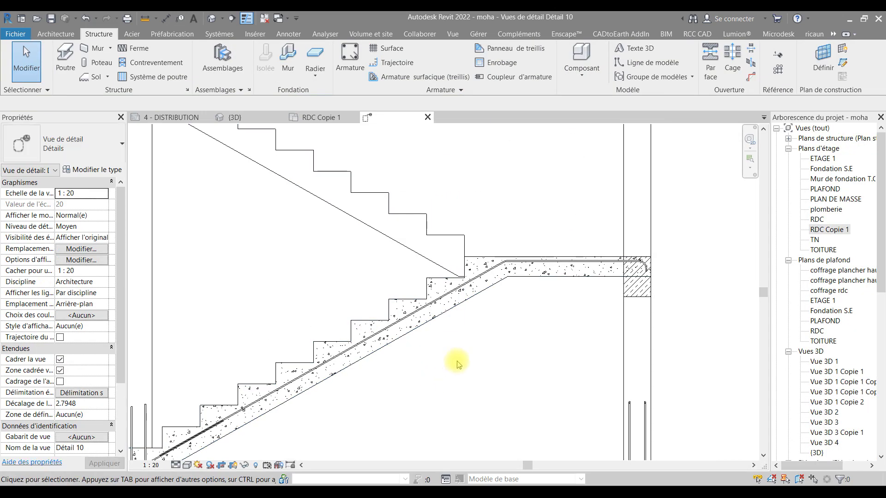
pyautogui.click(344, 64)
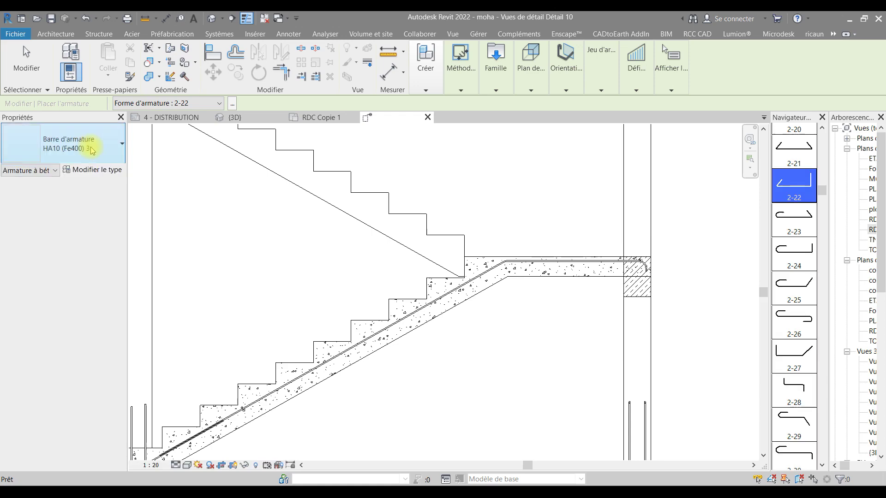
pyautogui.click(93, 148)
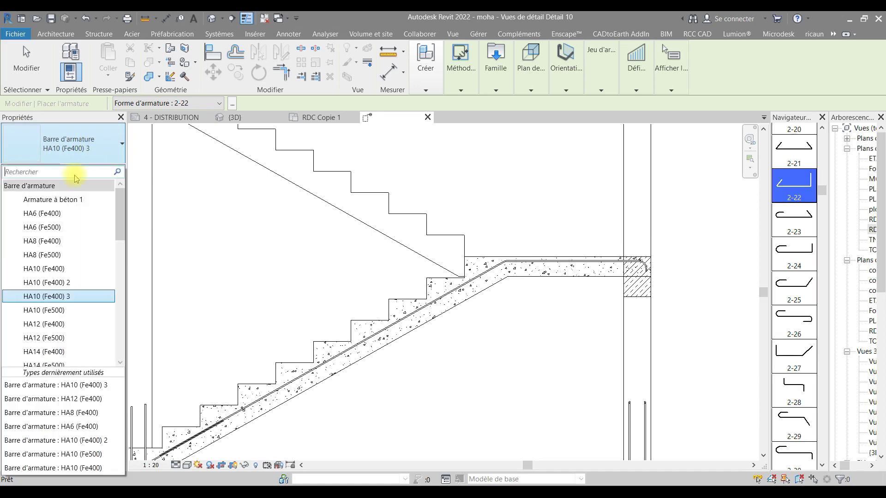
pyautogui.click(73, 299)
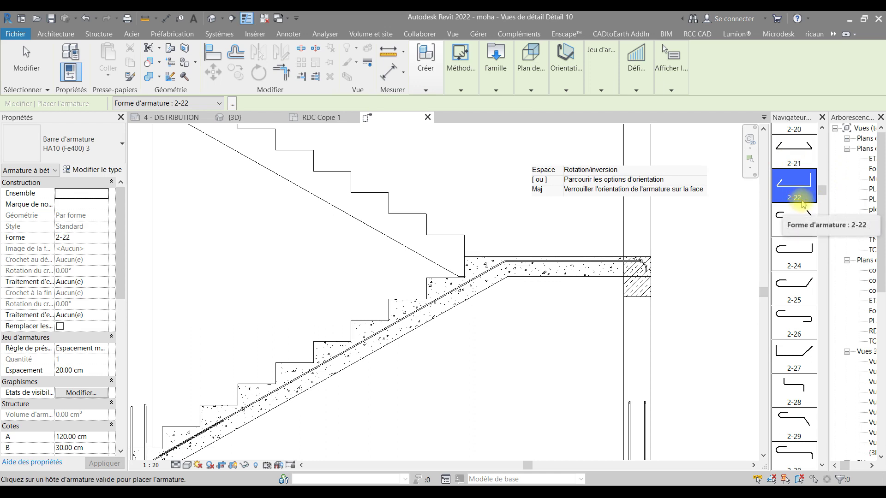
pyautogui.click(464, 82)
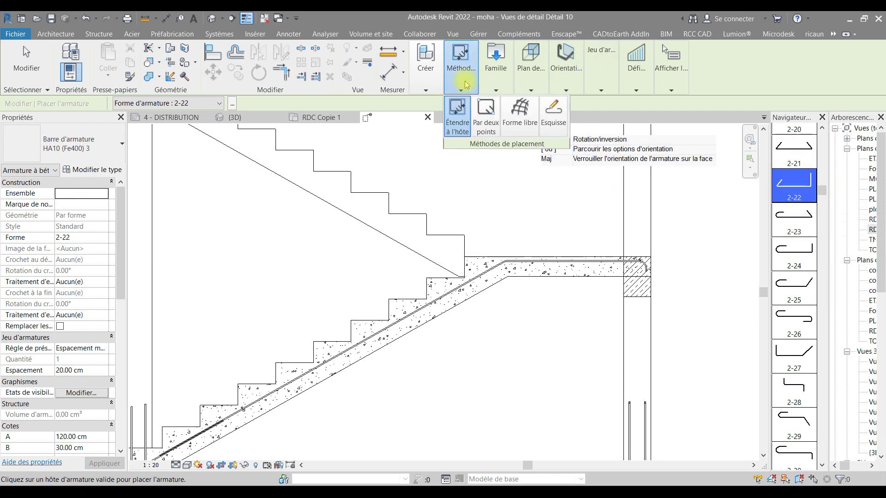
pyautogui.click(552, 129)
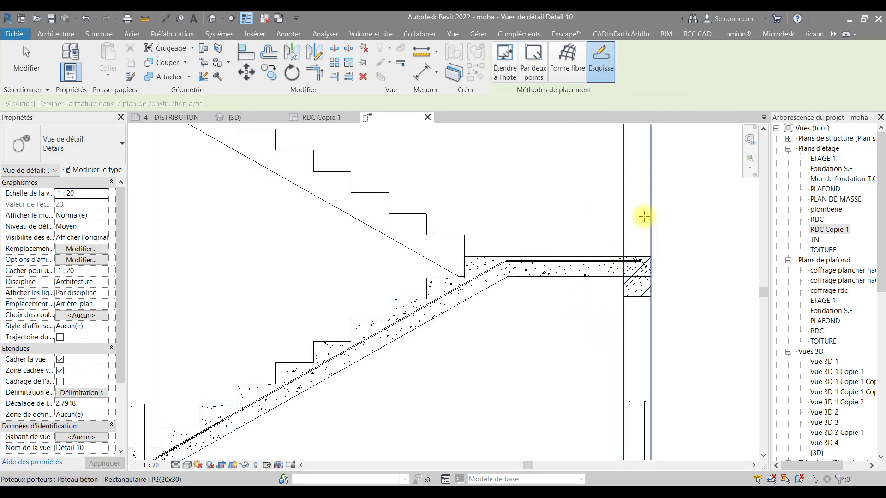
pyautogui.click(532, 280)
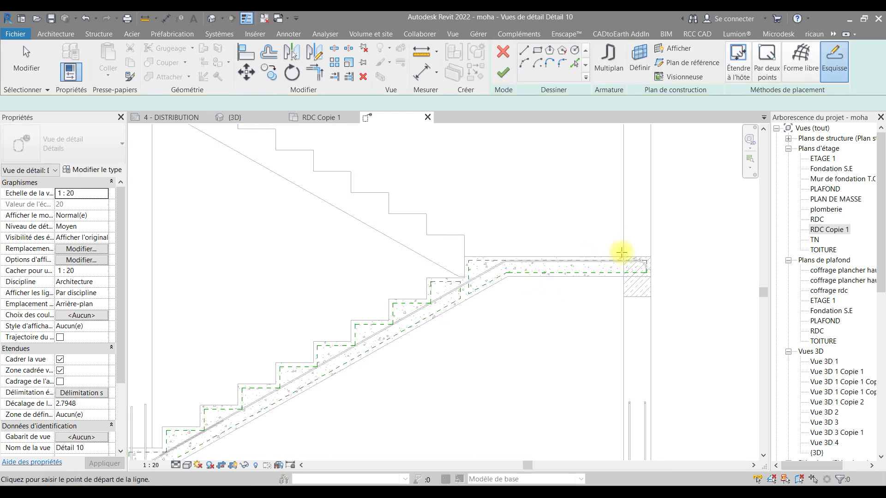
# Step: Sketch a 0.09 m vertical leg at the landing's outer end and a horizontal segment along its bottom cover line to the flight bend
pyautogui.scroll(4, 674, 263)
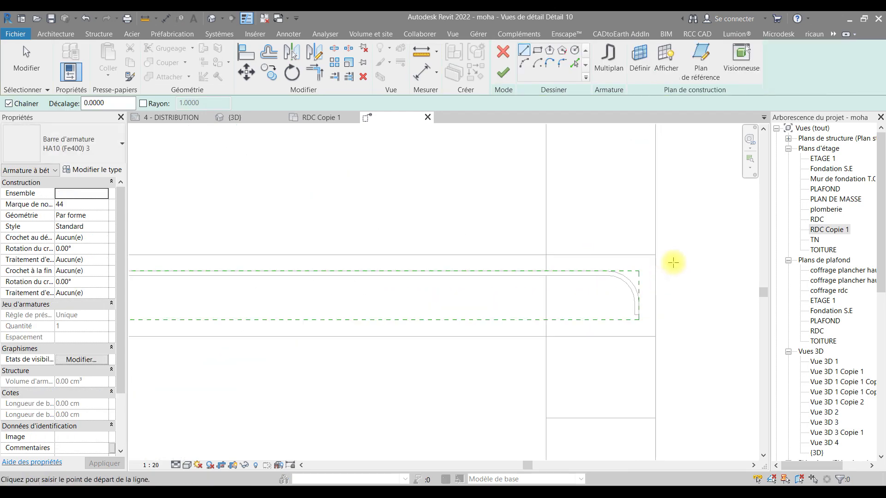
pyautogui.click(638, 273)
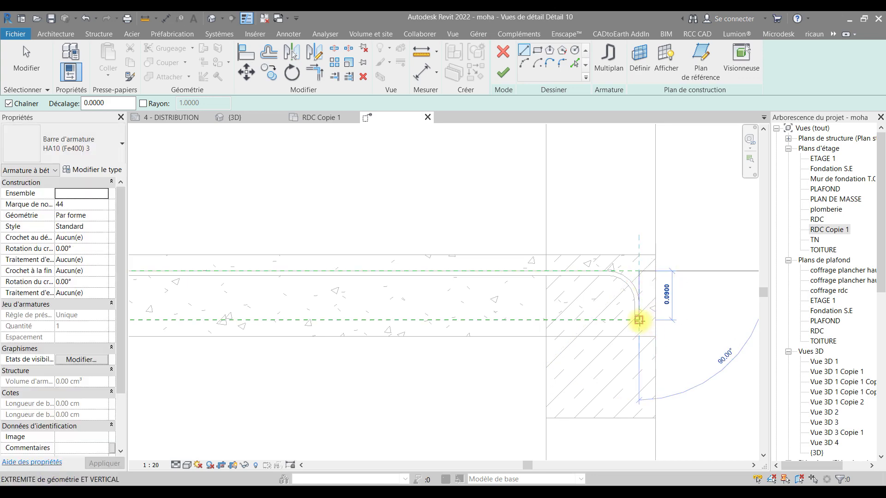
pyautogui.scroll(2, 649, 327)
pyautogui.moveTo(649, 326)
pyautogui.mouseDown(button='middle')
pyautogui.moveTo(657, 351)
pyautogui.moveTo(647, 351)
pyautogui.mouseUp(button='middle')
pyautogui.scroll(1, 647, 350)
pyautogui.scroll(-1, 411, 344)
pyautogui.scroll(-1, 411, 342)
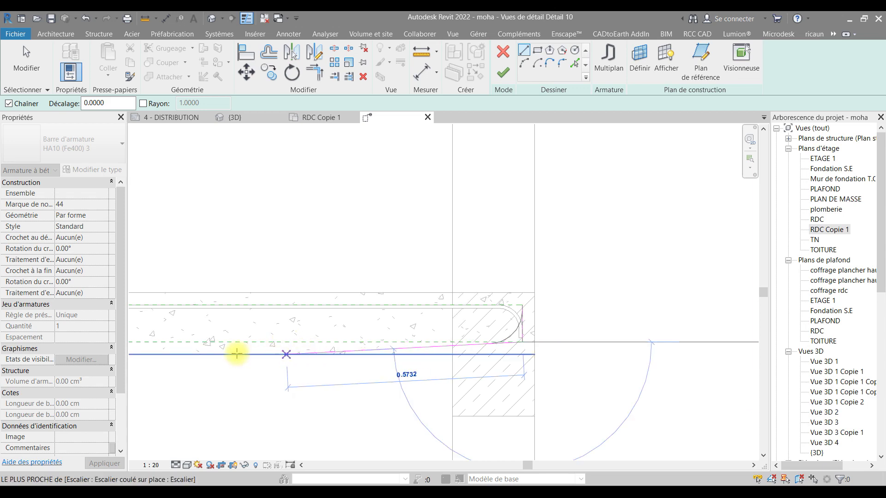
pyautogui.moveTo(380, 363); pyautogui.dragTo(554, 348, button='middle')
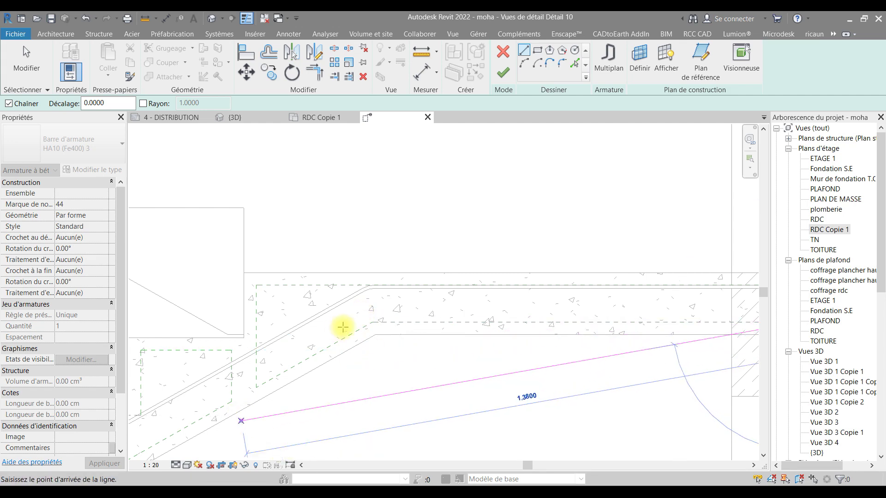
pyautogui.click(371, 321)
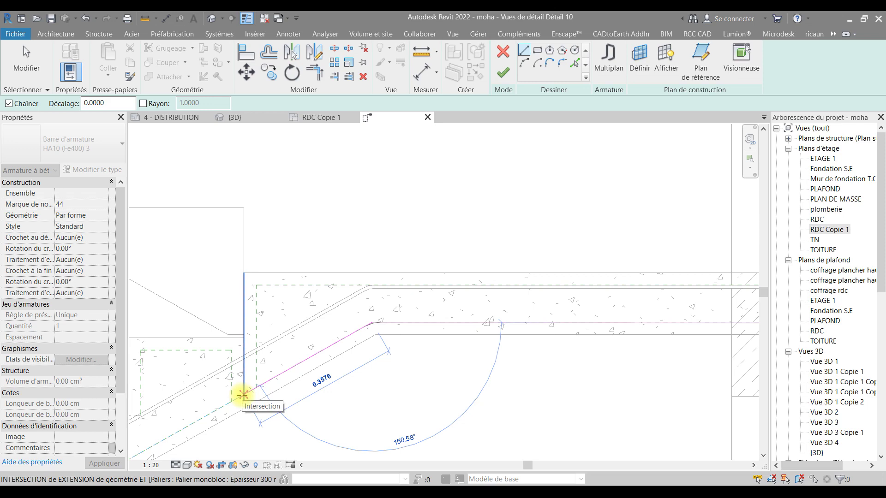
# Step: Add a 0.3 m sloped segment from the landing bend down along the flight's underside cover line
pyautogui.write('0.')
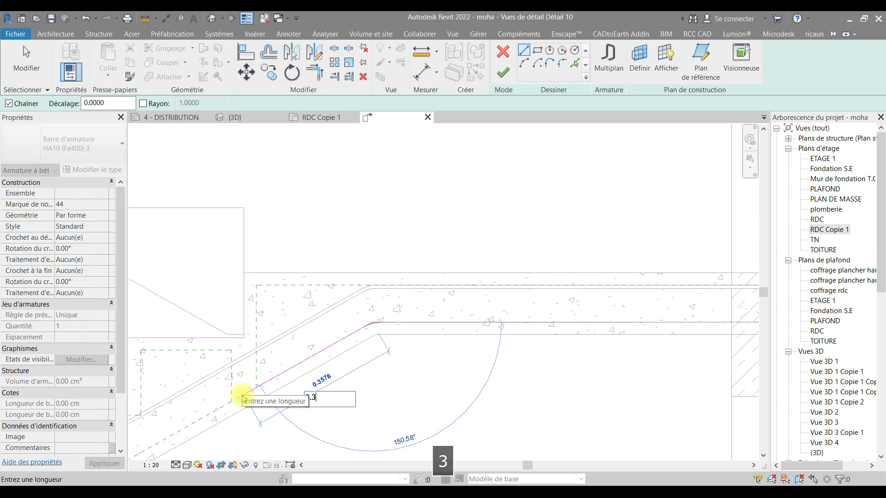
pyautogui.write('3')
pyautogui.press('Return')
pyautogui.press('Escape')
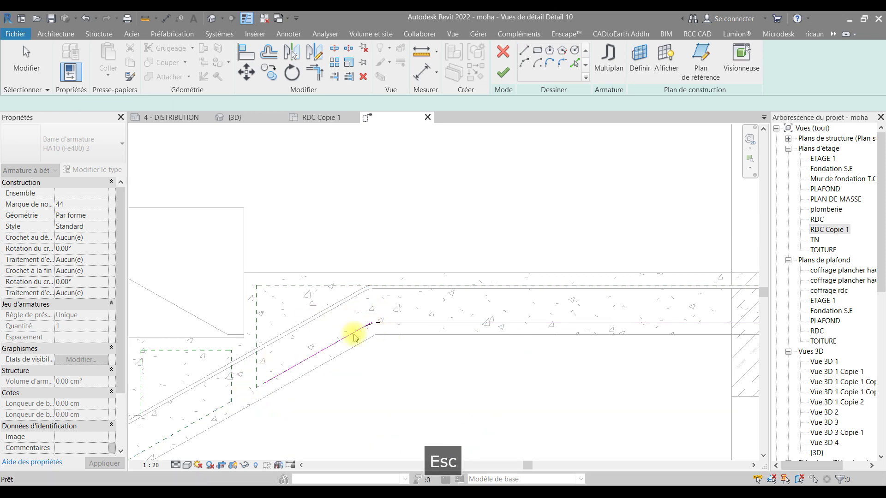
# Step: Move the sloped segment up toward the existing upper bar and finish the landing bar sketch
pyautogui.click(326, 341)
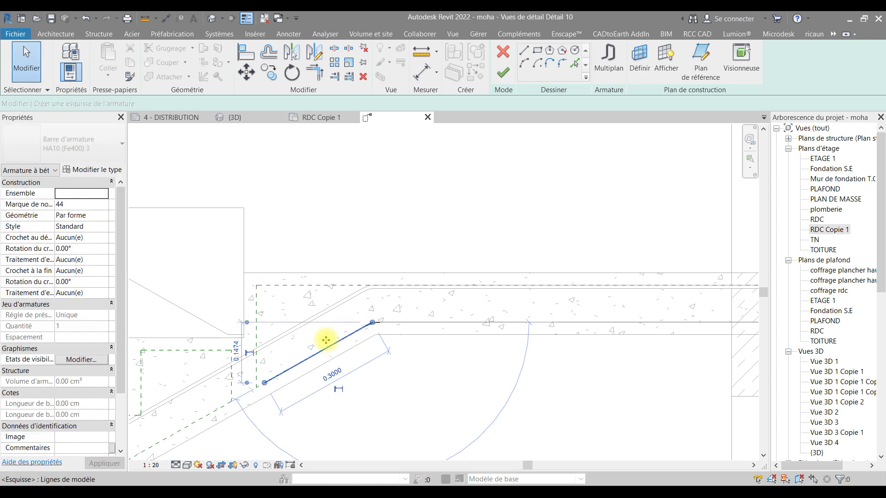
pyautogui.moveTo(323, 337); pyautogui.dragTo(311, 327)
pyautogui.press('Escape')
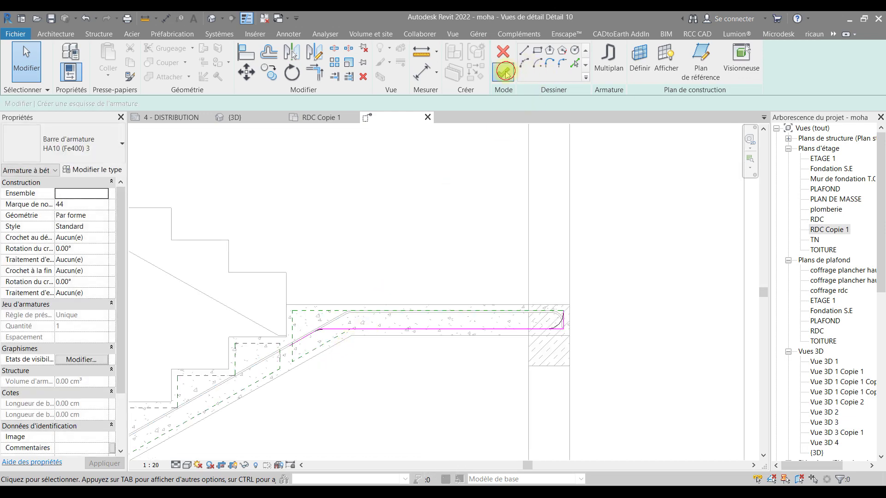
pyautogui.click(505, 72)
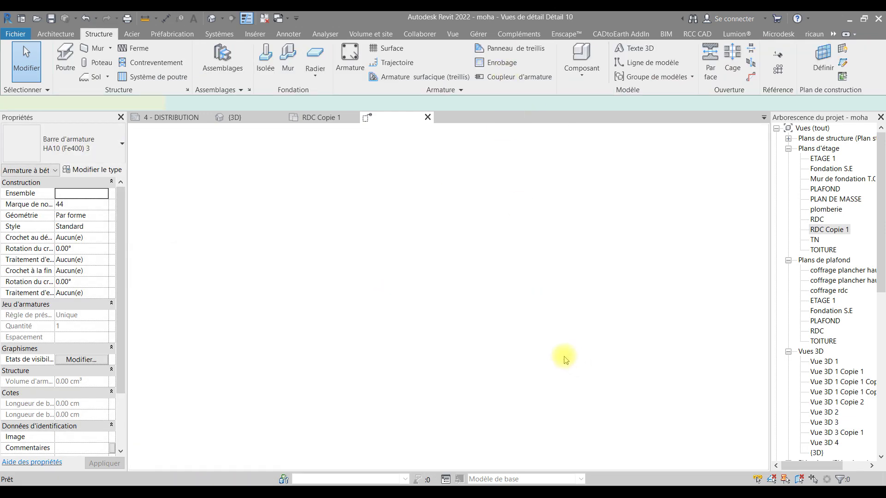
# Step: Start another HA10 (Fe400) 3 bar with shape 2-22 and the Esquisse placement method, hosted by the stair landing
pyautogui.press('r')
pyautogui.press('b')
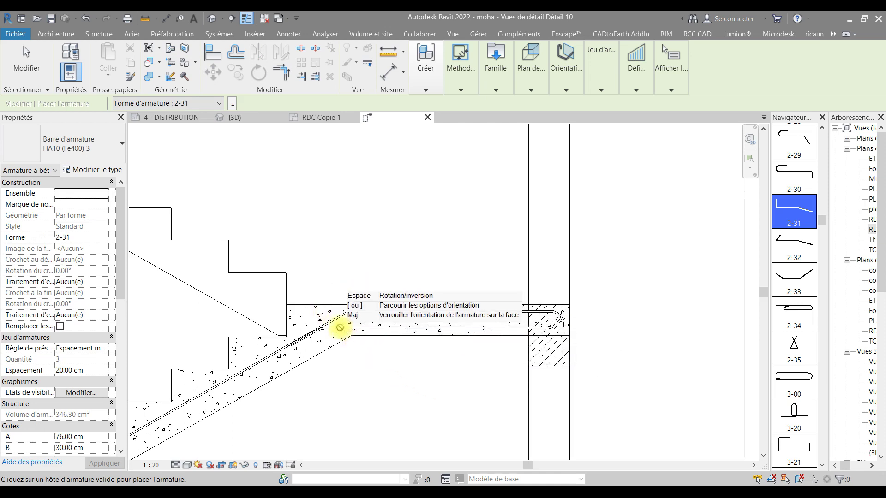
pyautogui.scroll(2, 325, 352)
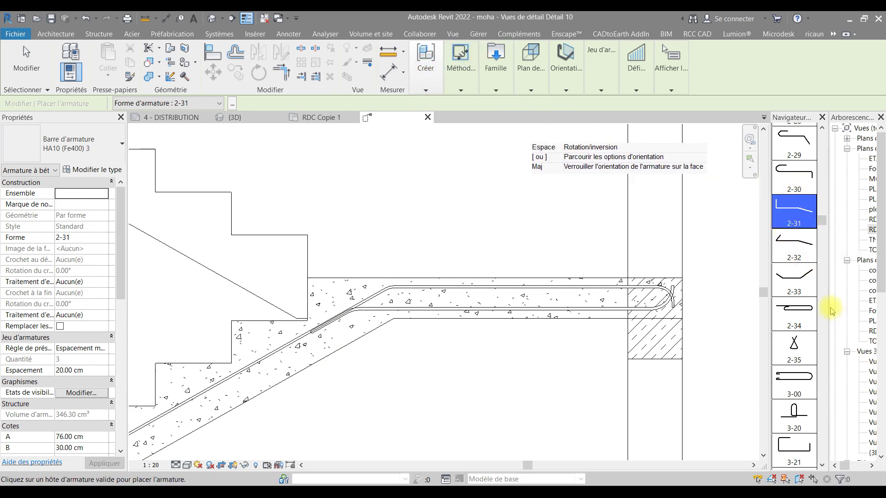
pyautogui.scroll(4, 796, 290)
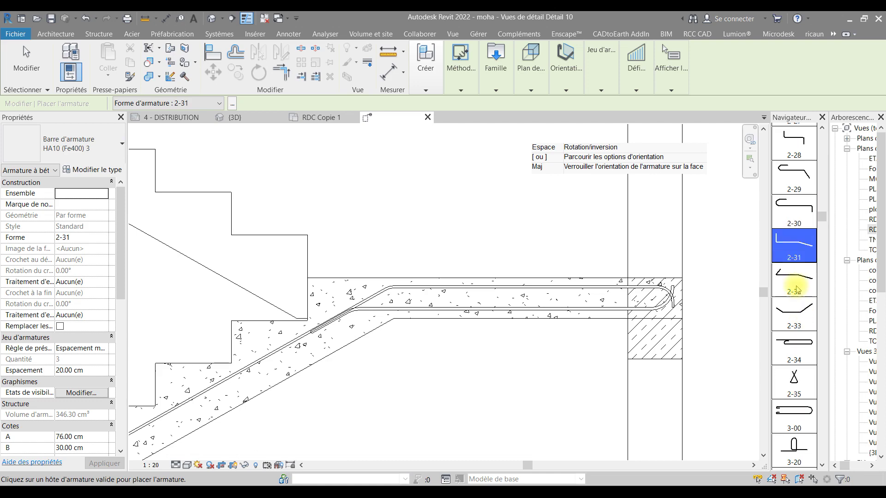
pyautogui.scroll(4, 801, 198)
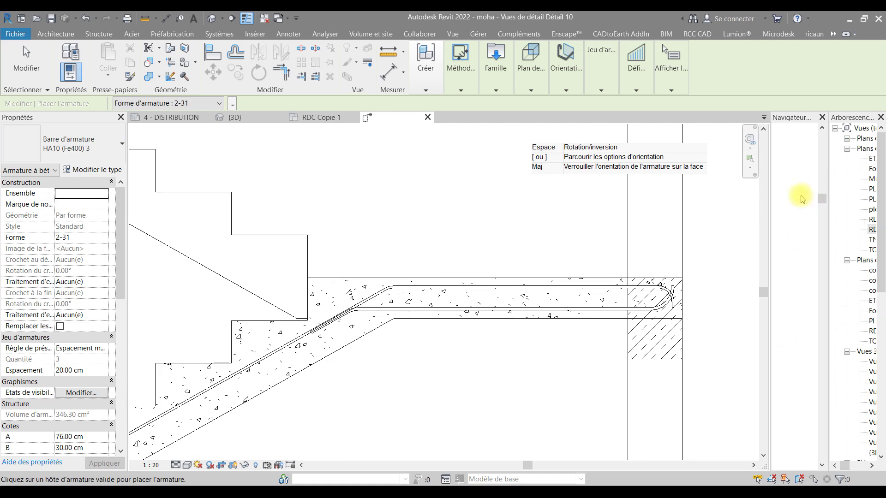
pyautogui.click(798, 174)
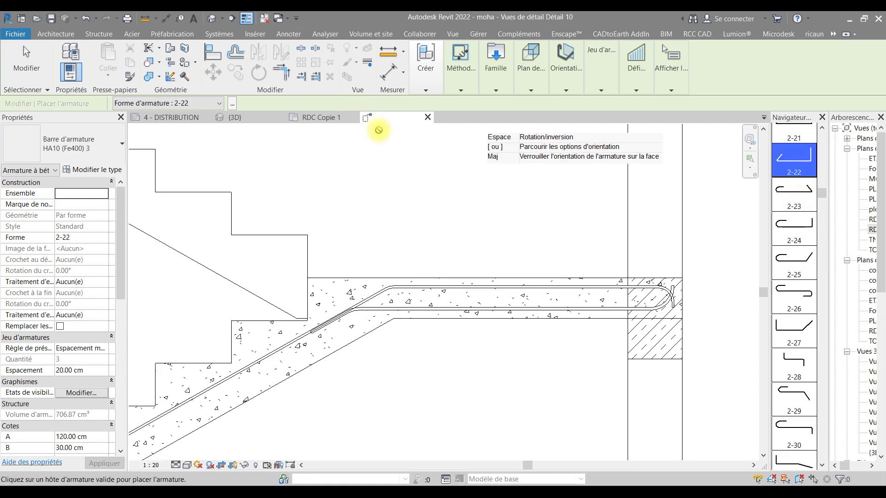
pyautogui.click(456, 74)
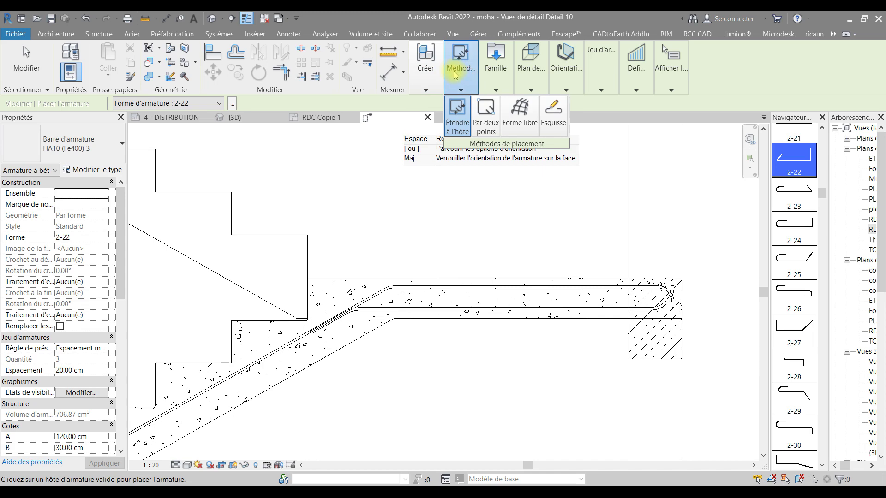
pyautogui.click(563, 129)
pyautogui.moveTo(437, 321)
pyautogui.mouseDown(button='middle')
pyautogui.moveTo(501, 281)
pyautogui.moveTo(493, 249)
pyautogui.mouseUp(button='middle')
pyautogui.scroll(1, 496, 201)
pyautogui.click(496, 205)
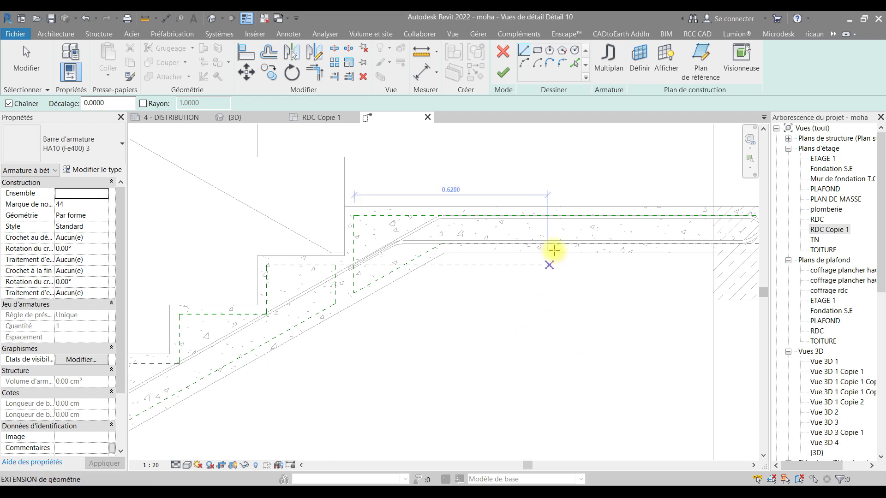
# Step: Sketch a 0.3 m horizontal segment along the landing's bottom cover line, starting at the bend with the flight
pyautogui.click(440, 243)
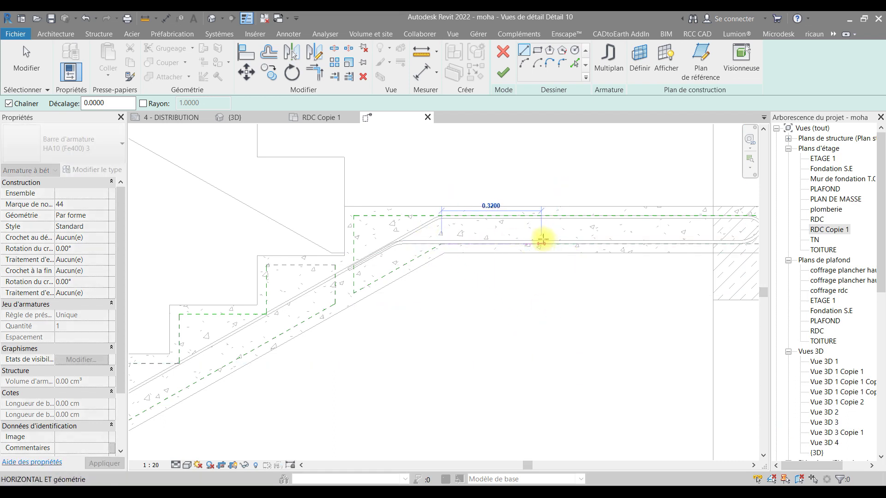
pyautogui.write('0.3')
pyautogui.press('Return')
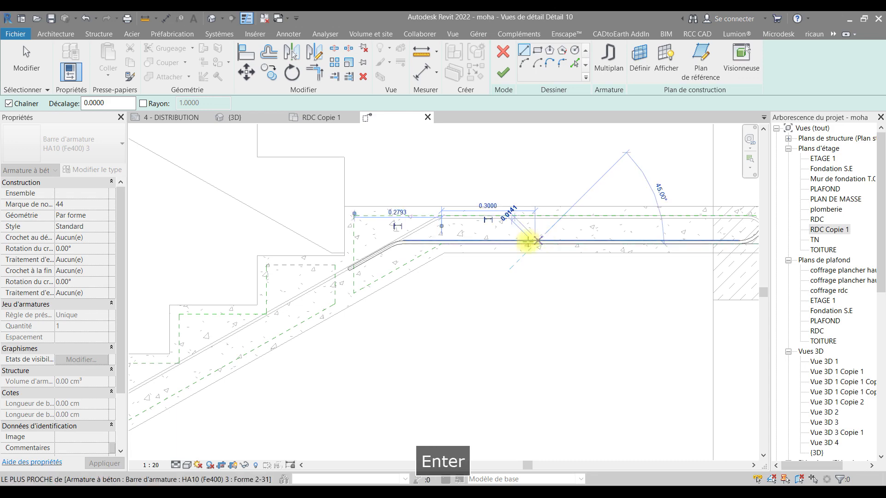
pyautogui.press('Escape')
# Step: Sketch the sloped segment along the flight's underside cover line down to its foot, finish the bar sketch and dismiss the save reminder
pyautogui.scroll(-2, 295, 371)
pyautogui.moveTo(267, 393); pyautogui.dragTo(573, 210, button='middle')
pyautogui.moveTo(298, 402); pyautogui.dragTo(480, 310, button='middle')
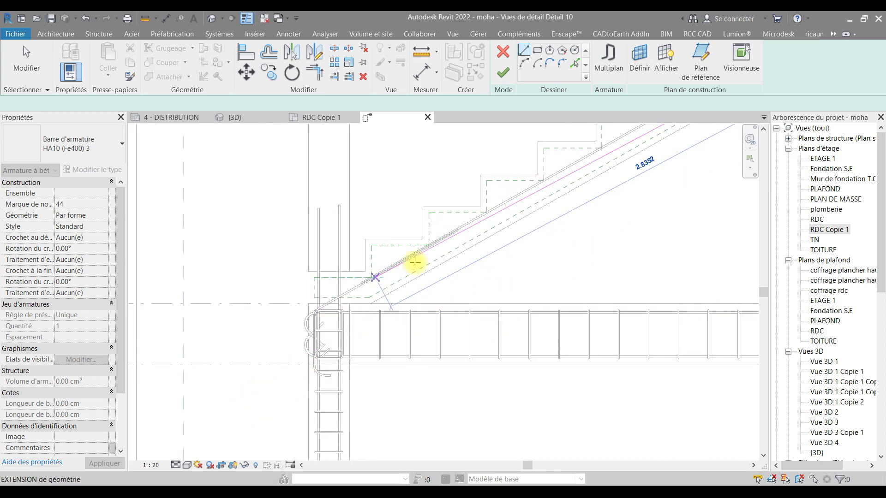
pyautogui.click(371, 295)
pyautogui.scroll(-2, 376, 319)
pyautogui.moveTo(311, 376); pyautogui.dragTo(383, 336, button='middle')
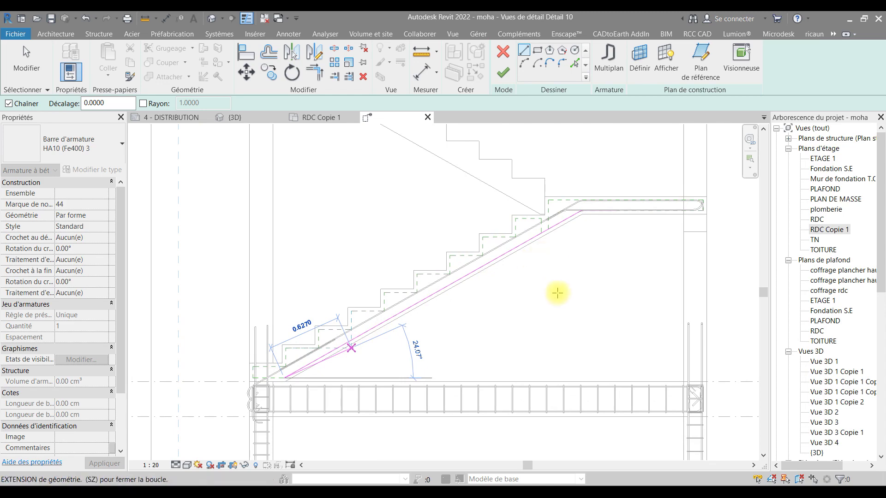
pyautogui.press('Escape')
pyautogui.press('Escape')
pyautogui.click(502, 73)
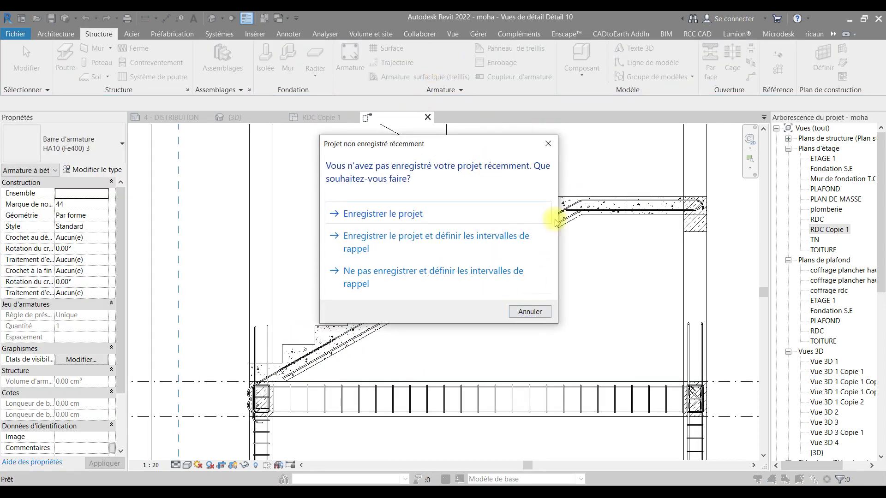
pyautogui.click(549, 143)
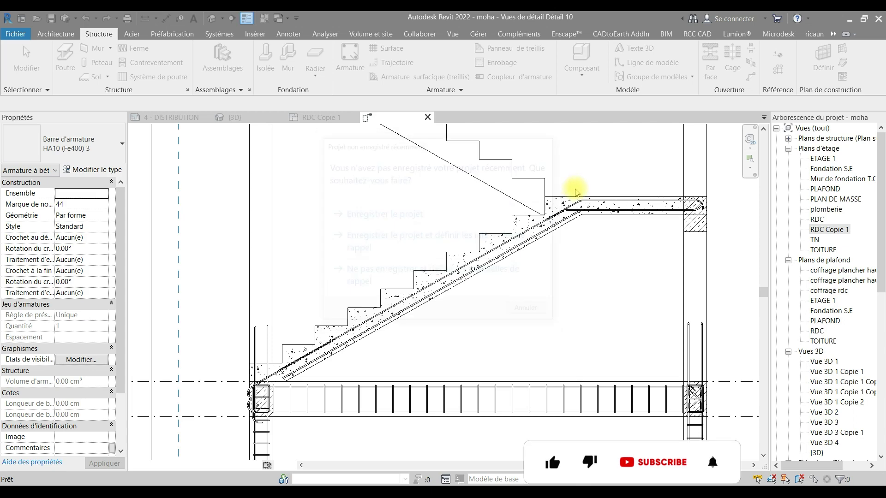
# Step: Start placing a further HA10 (Fe400) 3 bar and choose rebar shape 2-22 for it
pyautogui.click(349, 57)
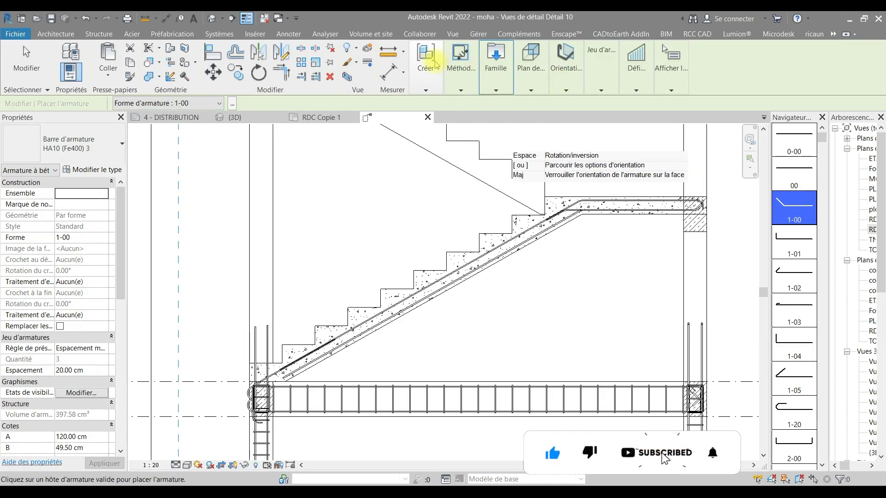
pyautogui.click(460, 76)
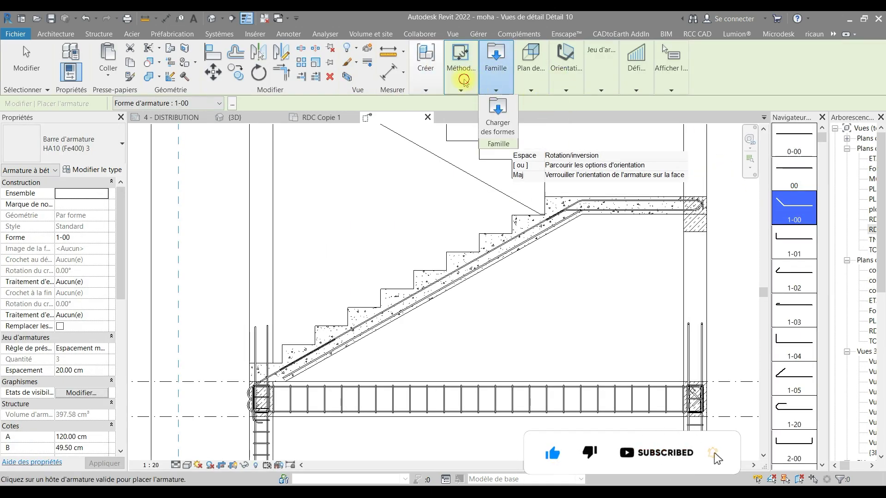
pyautogui.click(464, 80)
pyautogui.click(553, 121)
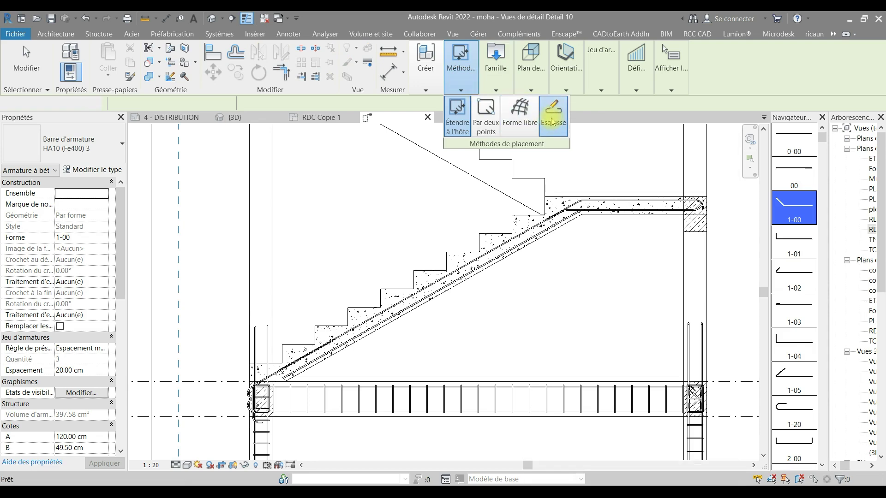
pyautogui.press('Escape')
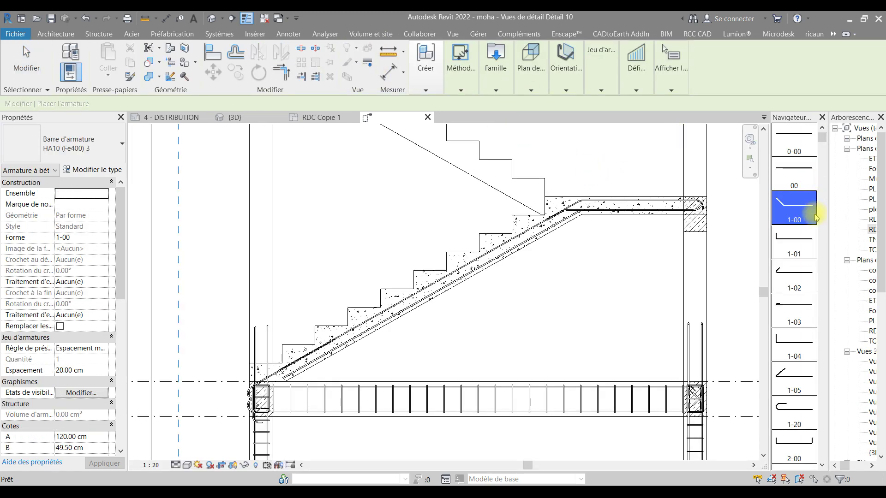
pyautogui.scroll(-2, 810, 344)
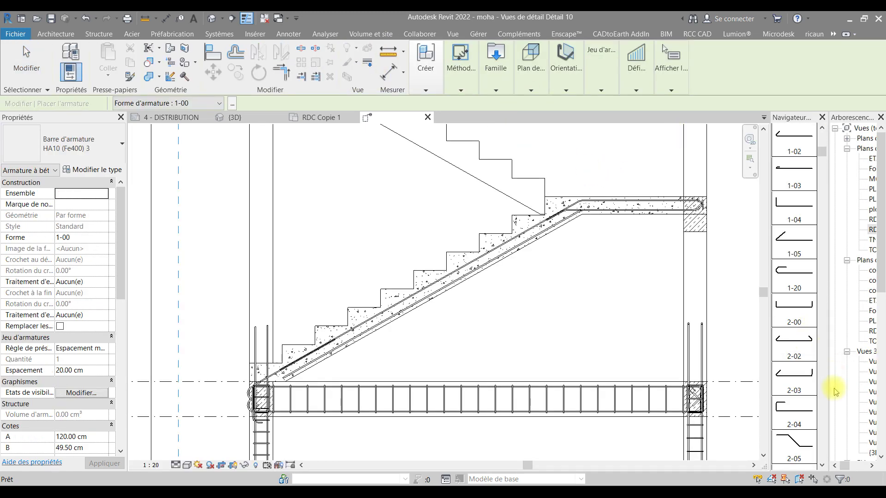
pyautogui.scroll(-2, 798, 328)
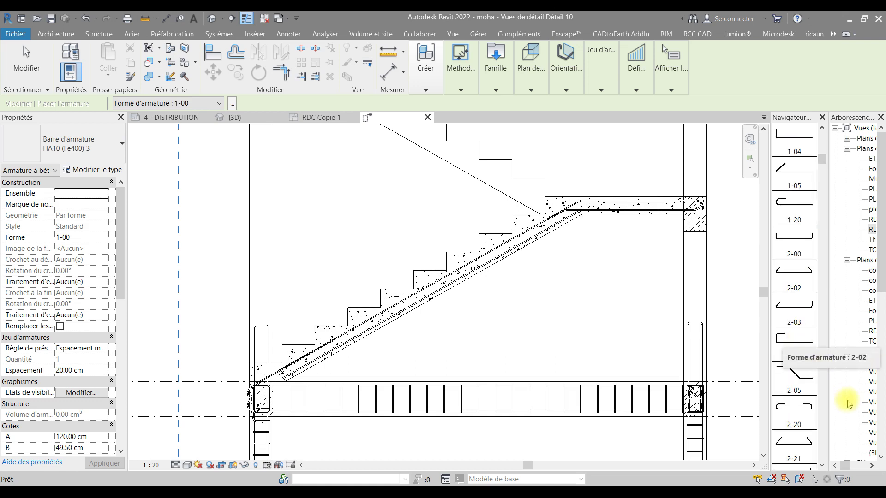
pyautogui.scroll(-1, 813, 381)
pyautogui.scroll(2, 807, 377)
pyautogui.scroll(-5, 807, 372)
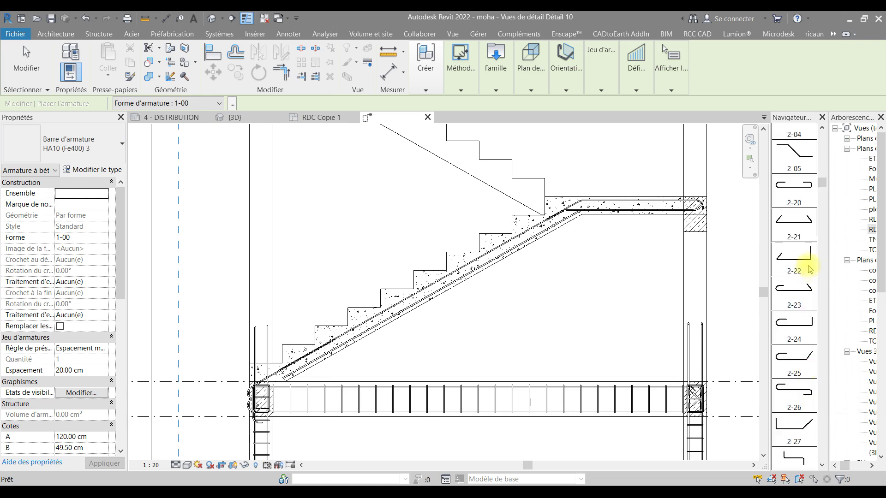
pyautogui.click(795, 262)
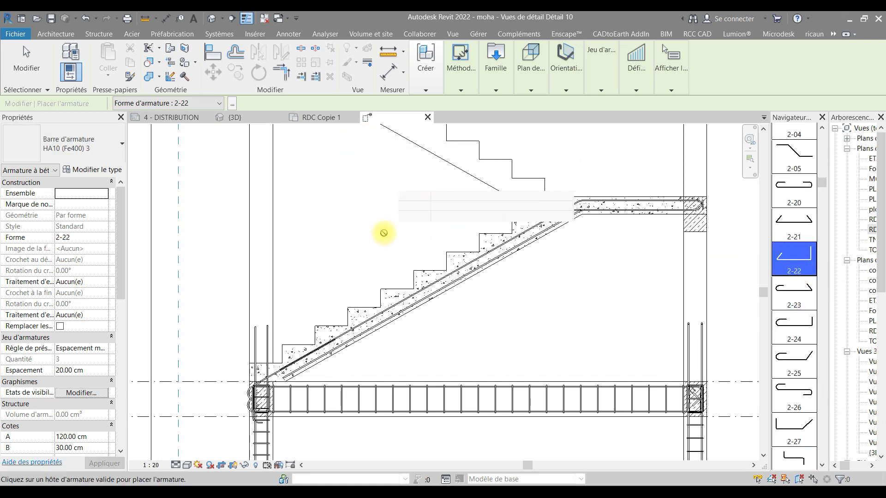
# Step: Start a sketched rebar hosted by the concrete stair and draw a 0.54 m line along the lower inclined bar from its bottom end
pyautogui.click(477, 92)
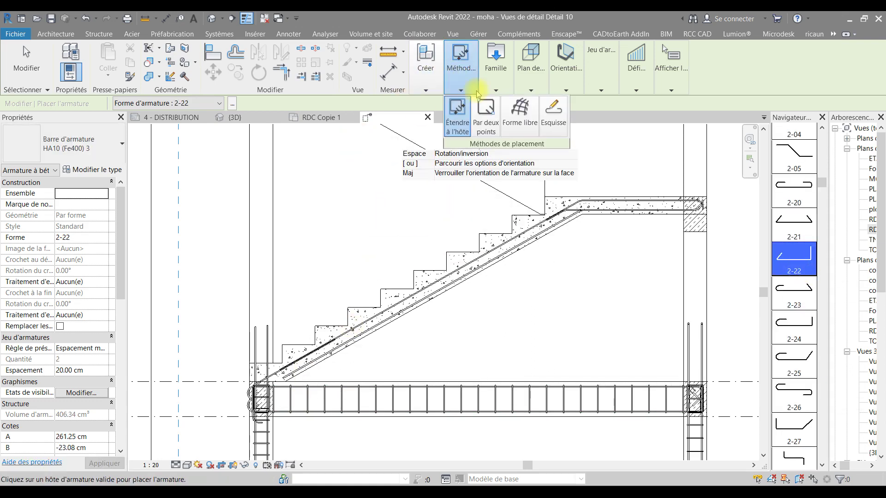
pyautogui.click(553, 111)
pyautogui.scroll(3, 264, 376)
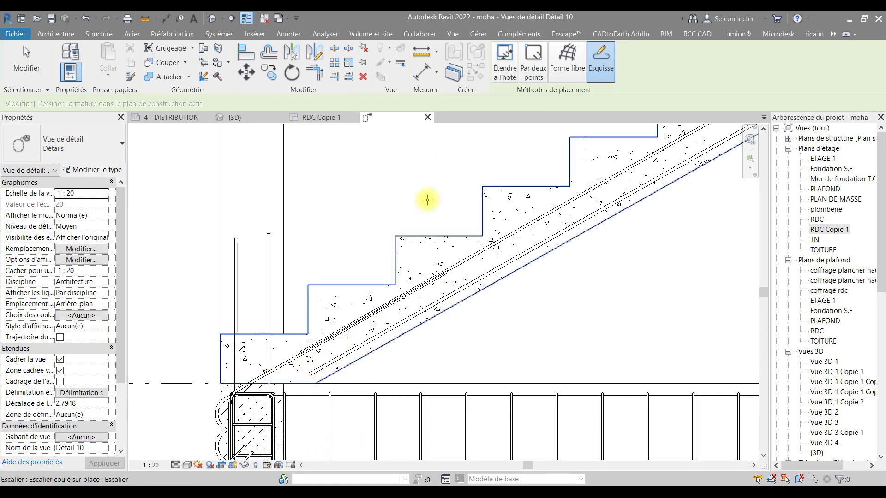
pyautogui.press('Return')
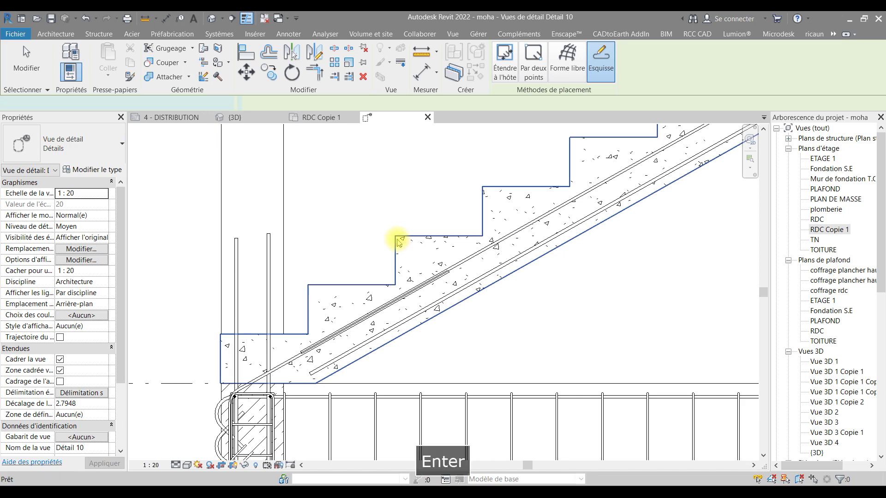
pyautogui.scroll(2, 311, 373)
pyautogui.click(311, 374)
pyautogui.click(312, 369)
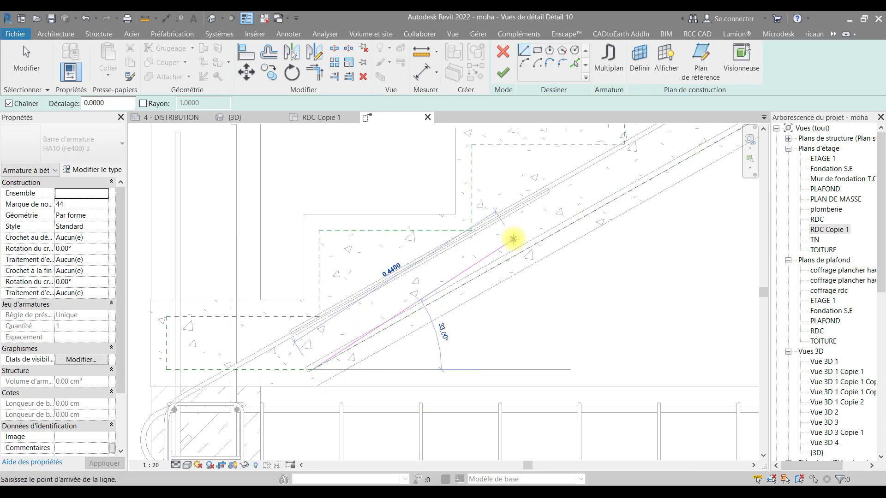
pyautogui.write('0.5')
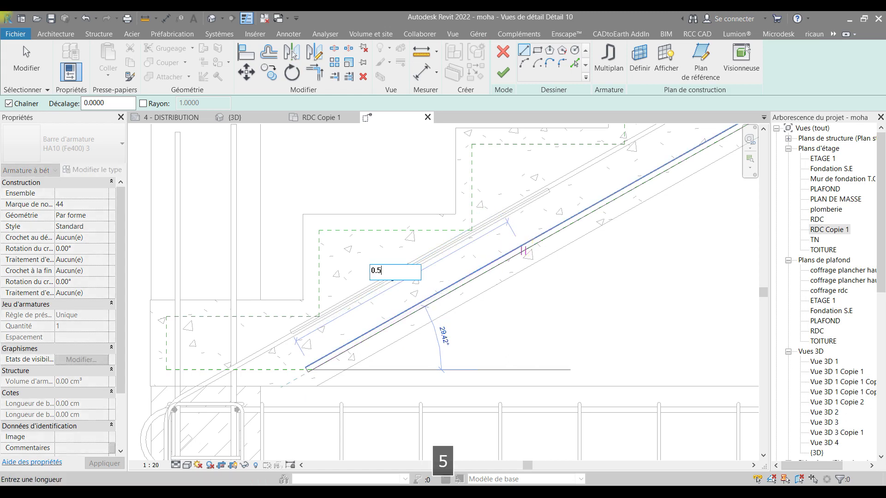
pyautogui.press('Return')
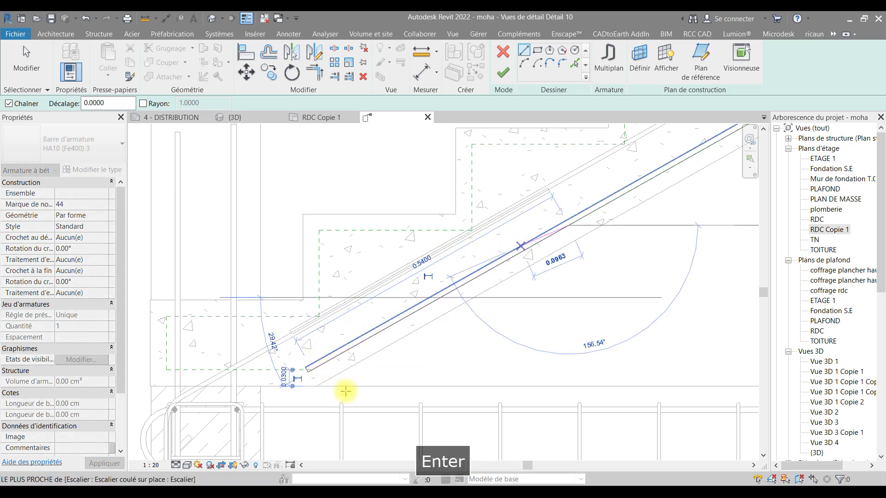
pyautogui.press('Escape')
# Step: Extend the inclined sketch line's lower end into the support beam, up to the outer vertical bar
pyautogui.click(309, 372)
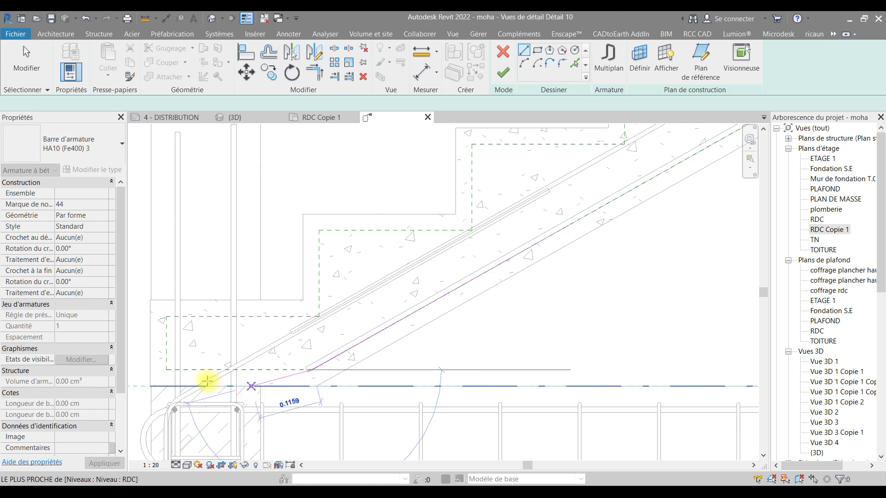
pyautogui.press('Escape')
pyautogui.press('Escape')
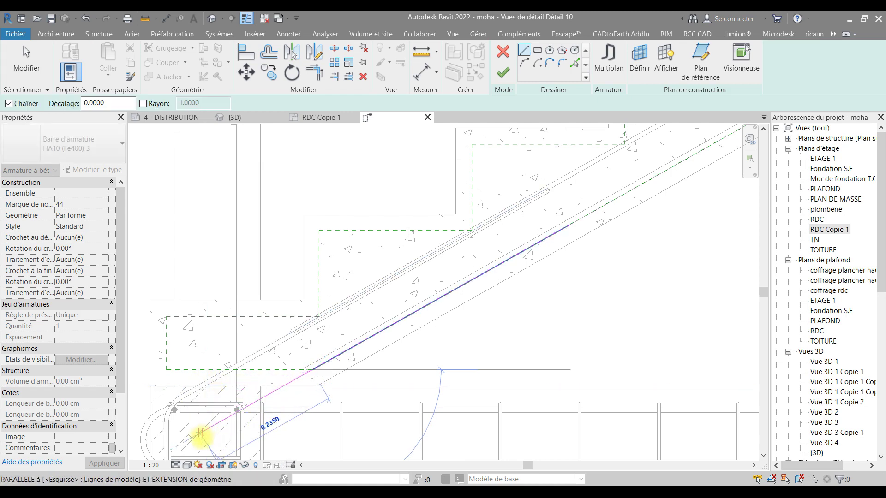
pyautogui.moveTo(334, 343)
pyautogui.mouseDown(button='middle')
pyautogui.moveTo(450, 273)
pyautogui.moveTo(459, 243)
pyautogui.mouseUp(button='middle')
pyautogui.click(459, 236)
pyautogui.moveTo(409, 268); pyautogui.dragTo(315, 318)
# Step: Draw a short vertical leg upward from the inclined line's lower end inside the support beam
pyautogui.click(528, 50)
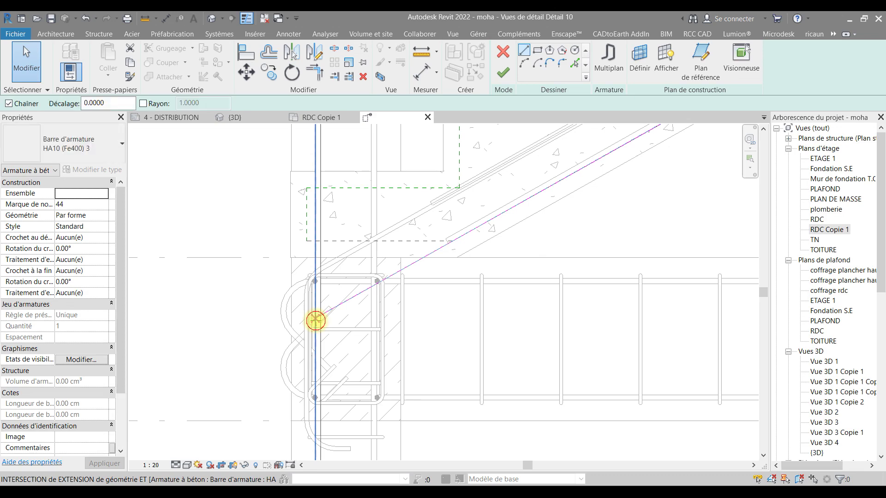
pyautogui.click(316, 321)
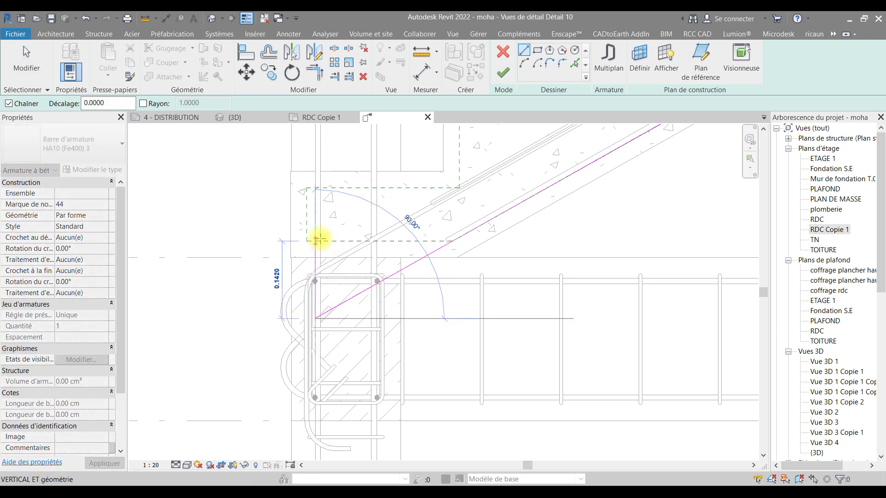
pyautogui.press('Return')
pyautogui.press('Escape')
pyautogui.press('Escape')
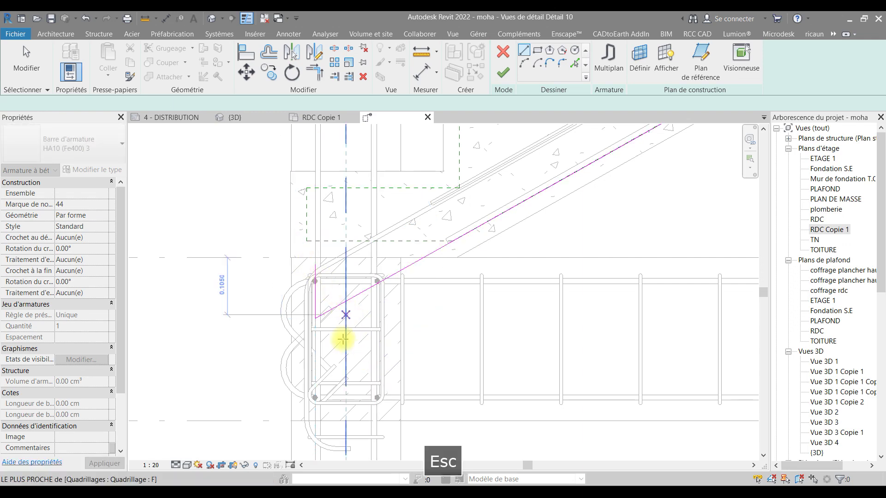
# Step: Finish the rebar sketch and delete the rebar whose shape cannot be resolved
pyautogui.scroll(-4, 342, 346)
pyautogui.scroll(-4, 415, 343)
pyautogui.click(503, 74)
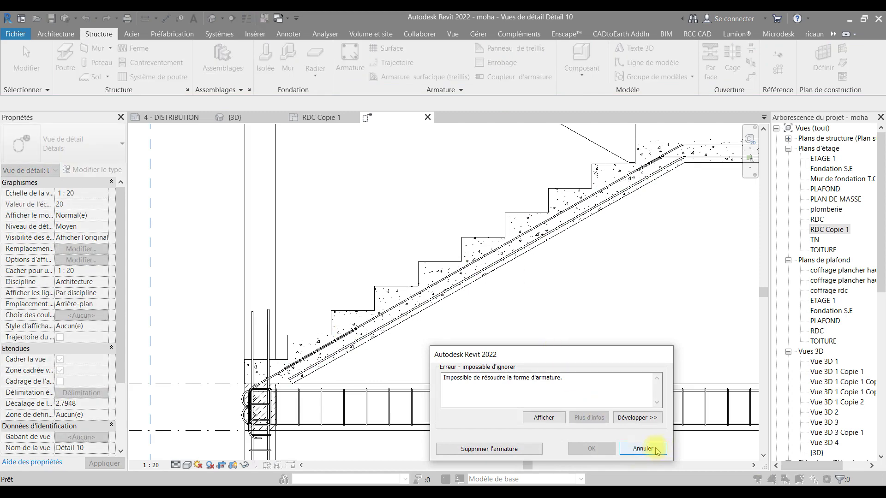
pyautogui.click(510, 451)
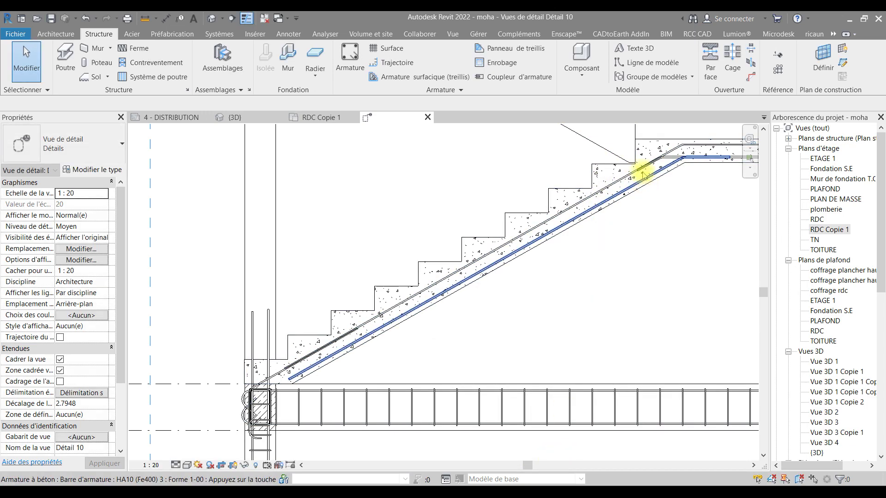
# Step: Start another sketched rebar in the stair and draw a 0.54 m line along the lower inclined bar from its bottom end
pyautogui.click(346, 66)
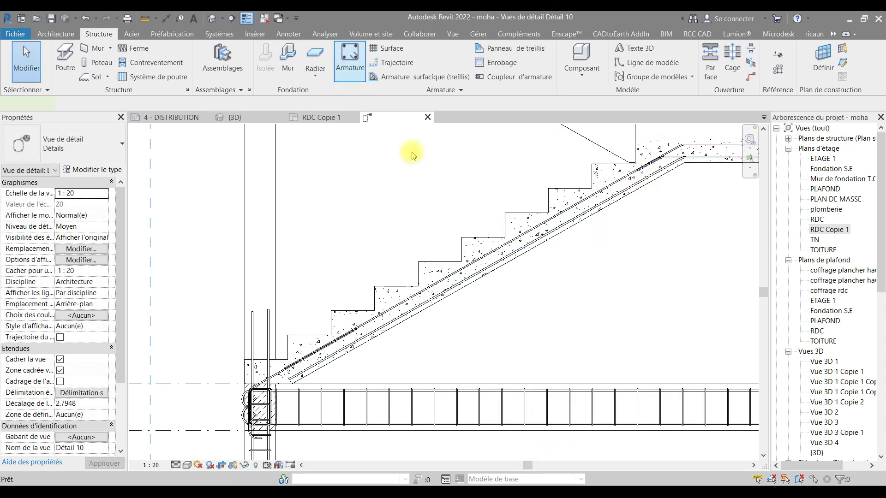
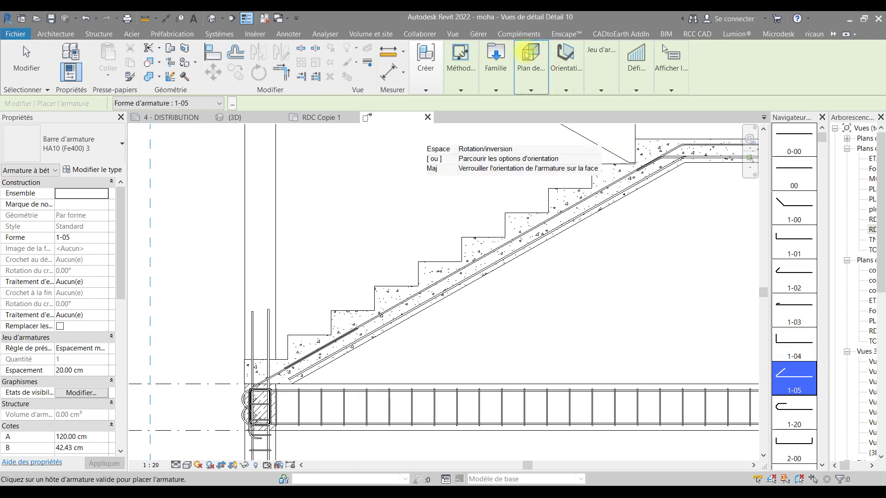
pyautogui.click(531, 69)
pyautogui.click(452, 92)
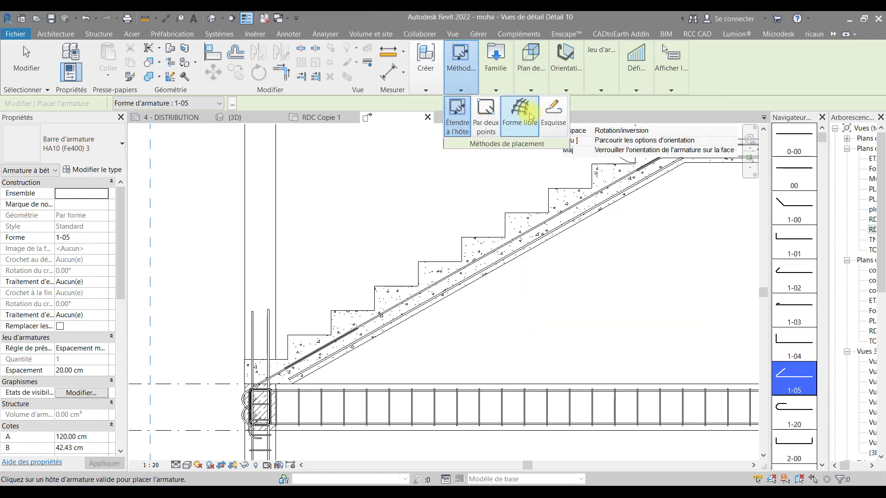
pyautogui.click(553, 110)
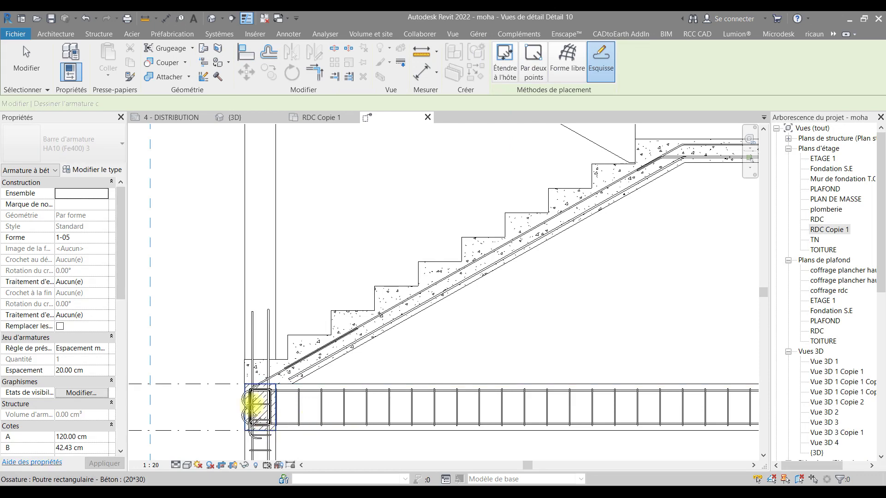
pyautogui.scroll(3, 251, 382)
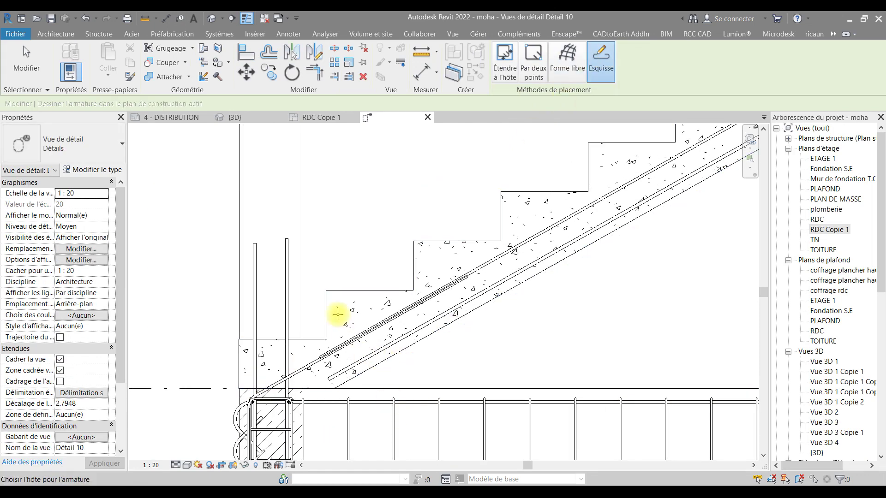
pyautogui.press('Return')
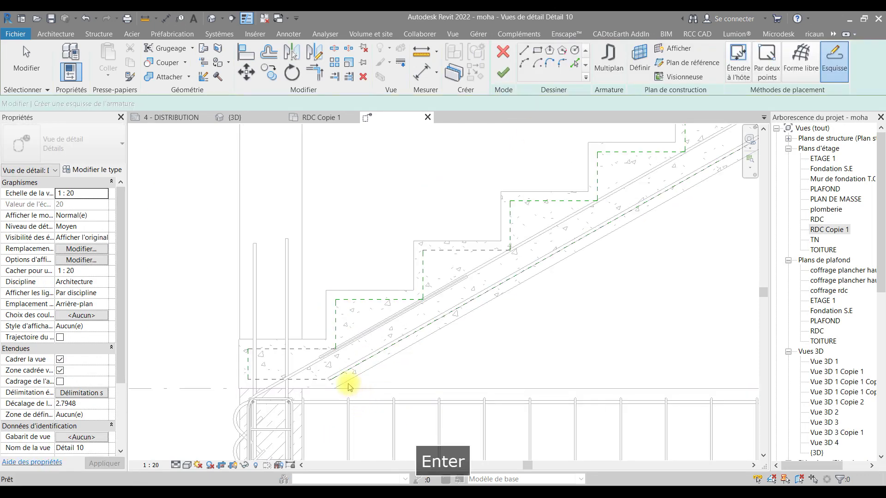
pyautogui.click(331, 379)
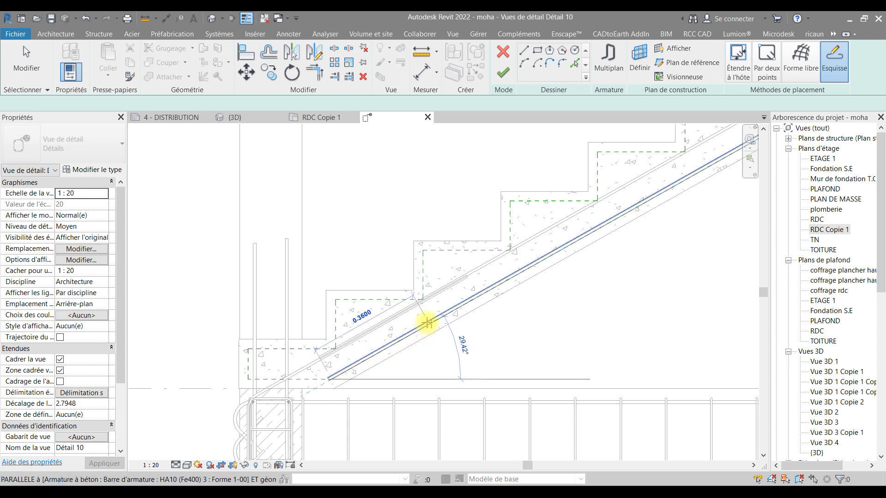
pyautogui.write('0.')
pyautogui.press('BackSpace')
pyautogui.write('54')
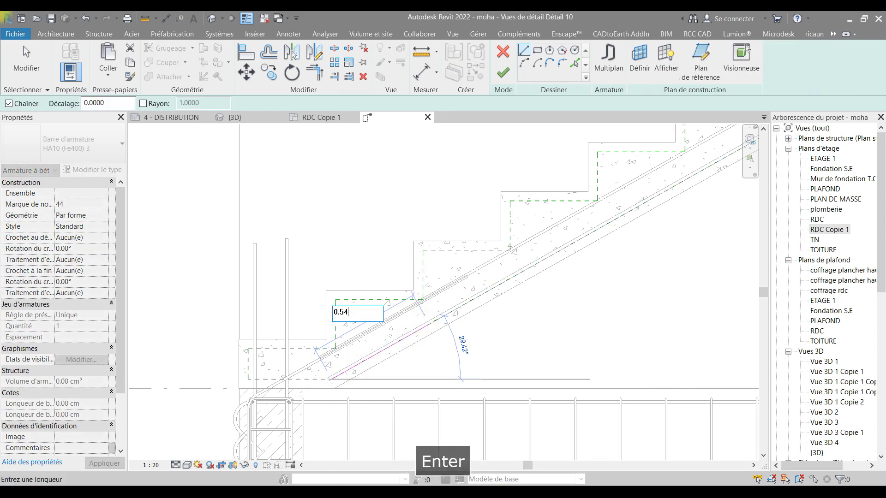
pyautogui.press('Return')
pyautogui.press('Escape')
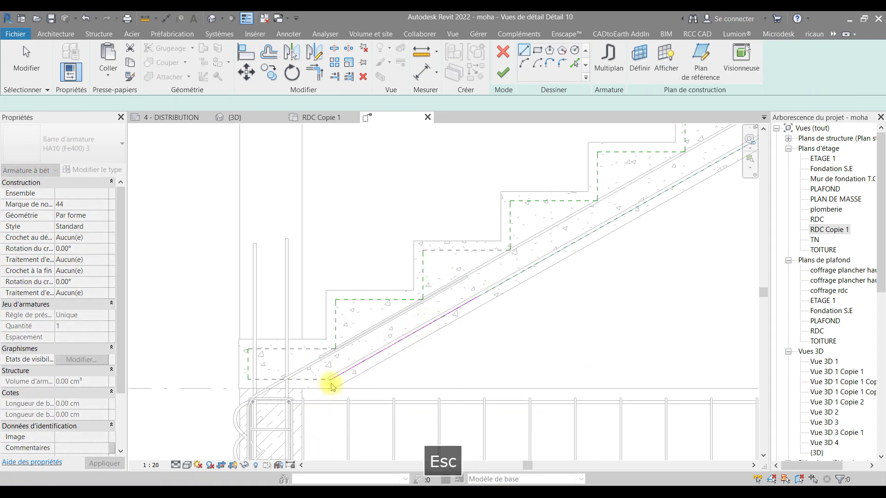
# Step: Extend the line's lower end into the support beam, add a 0.1 m vertical leg upward and finish the sketch
pyautogui.moveTo(331, 379); pyautogui.dragTo(248, 427)
pyautogui.click(524, 51)
pyautogui.click(248, 426)
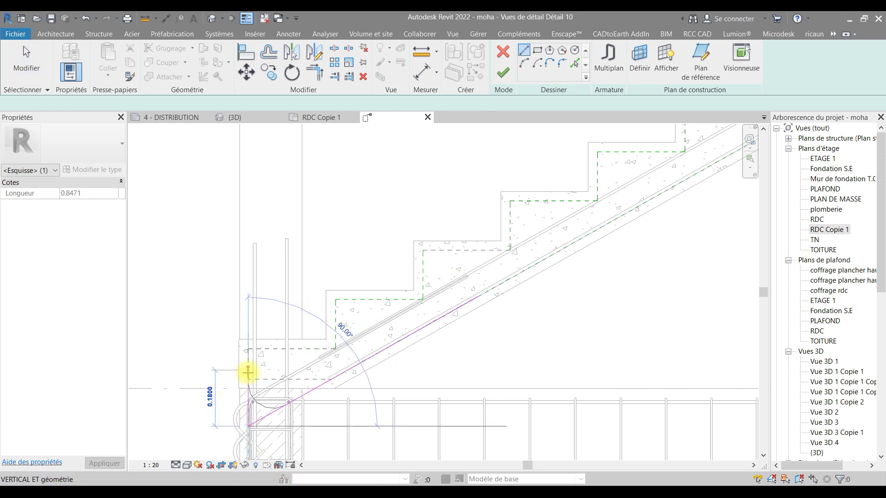
pyautogui.write('0.')
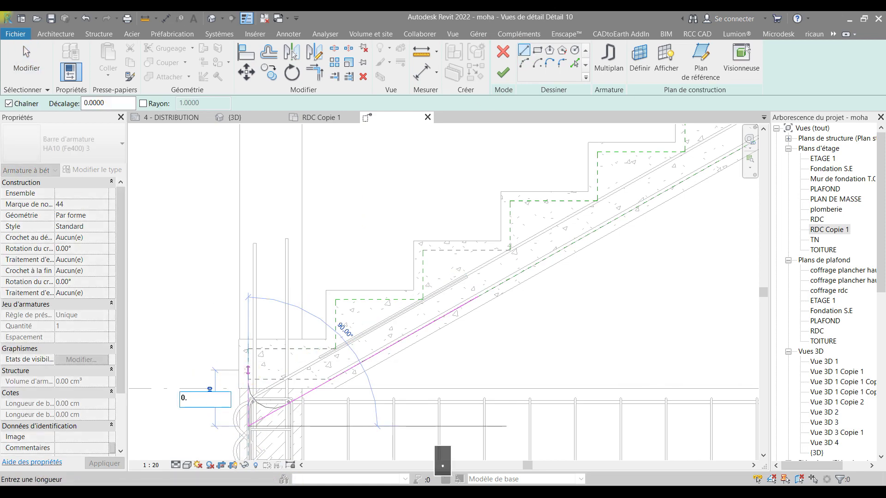
pyautogui.write('1')
pyautogui.press('Return')
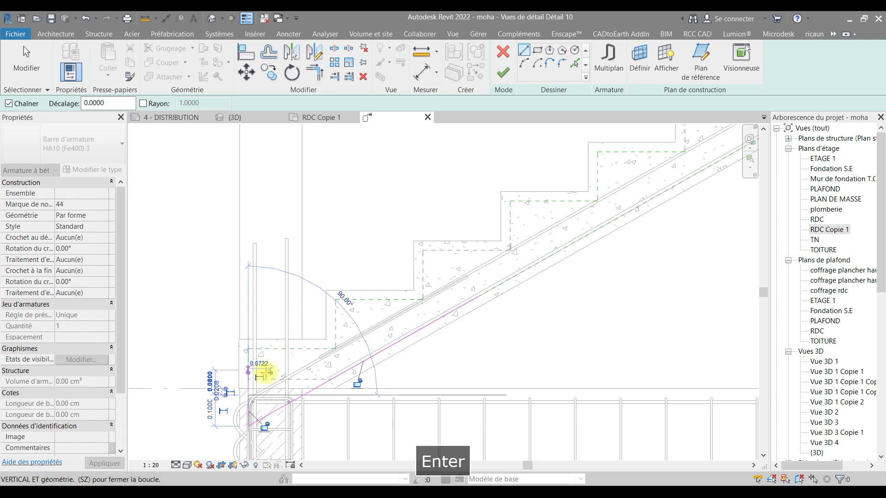
pyautogui.press('Escape')
pyautogui.press('Escape')
pyautogui.click(305, 395)
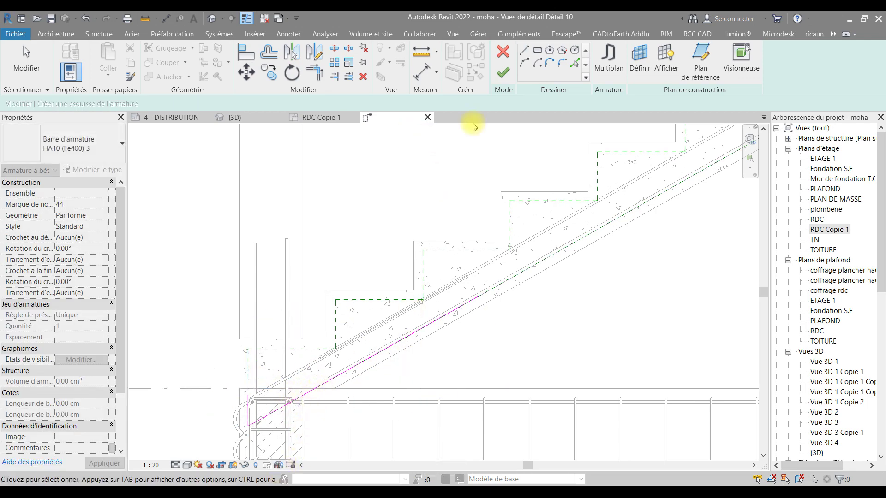
pyautogui.click(503, 73)
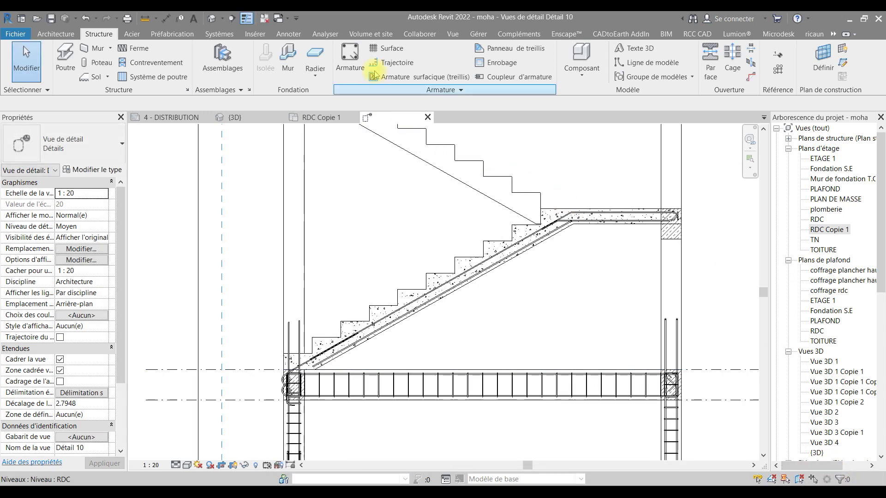
# Step: Start a new sketched rebar hosted by the stair and draw a 0.54 m line parallel to the lower inclined bar from its bottom end
pyautogui.click(350, 61)
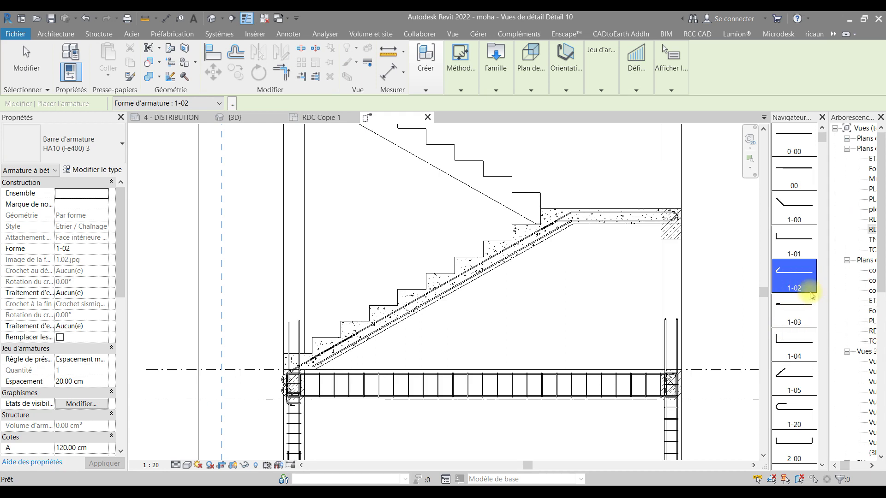
pyautogui.scroll(4, 300, 372)
pyautogui.click(462, 65)
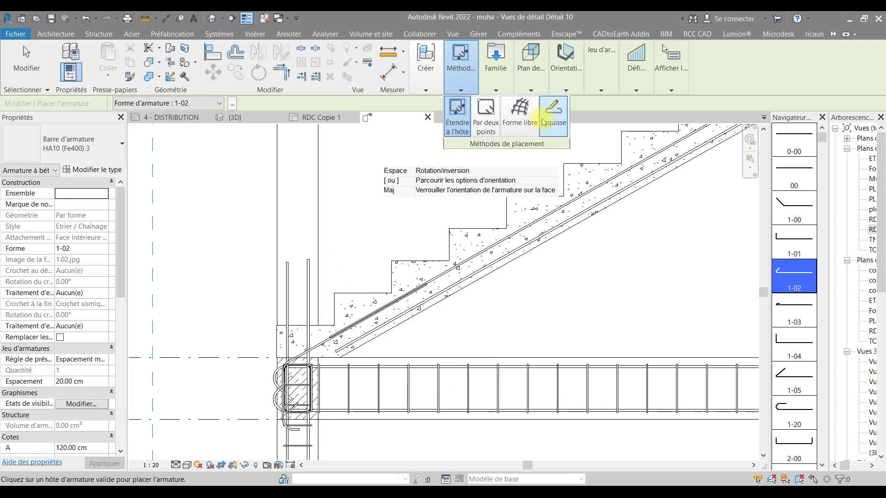
pyautogui.click(553, 113)
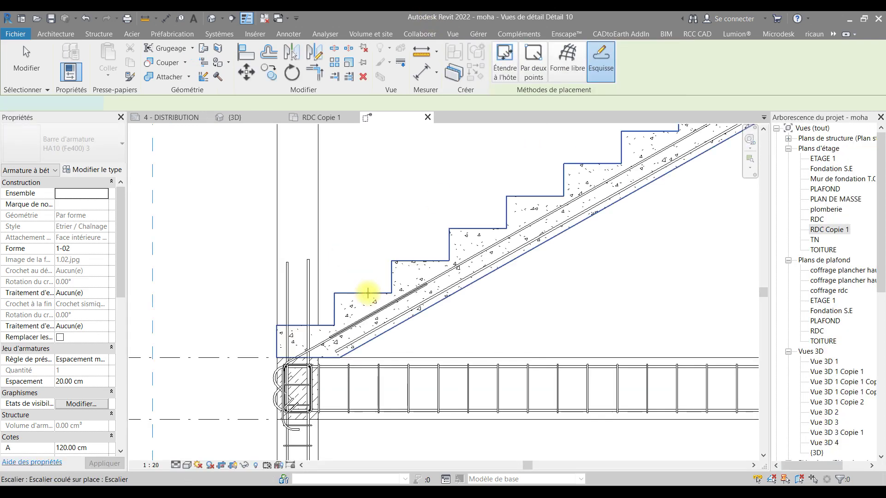
pyautogui.scroll(4, 332, 350)
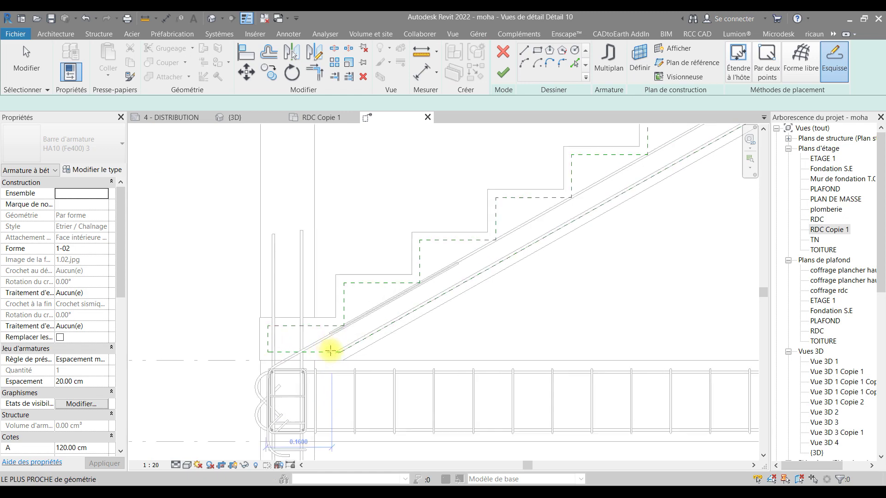
pyautogui.click(342, 354)
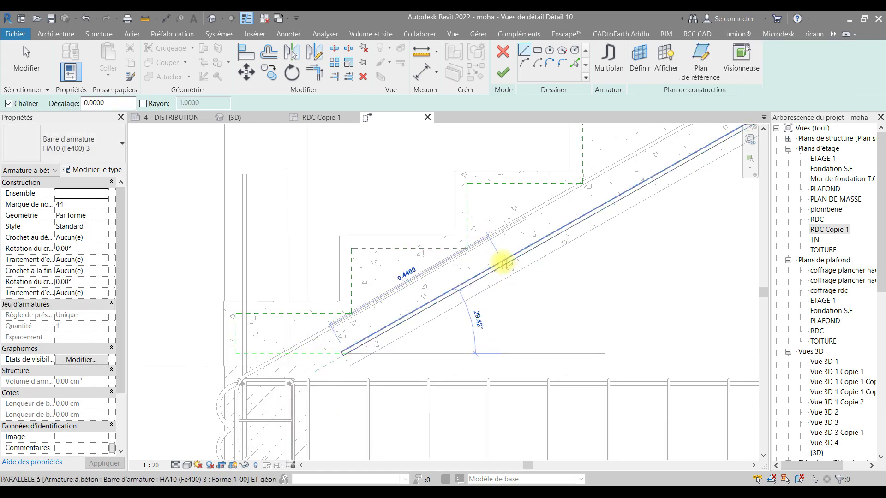
pyautogui.write('0.54')
pyautogui.press('Return')
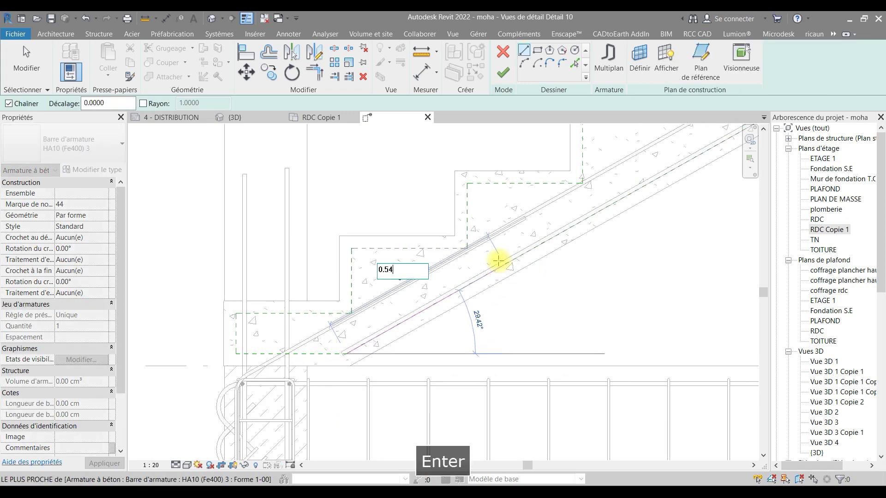
pyautogui.press('Escape')
pyautogui.press('Escape')
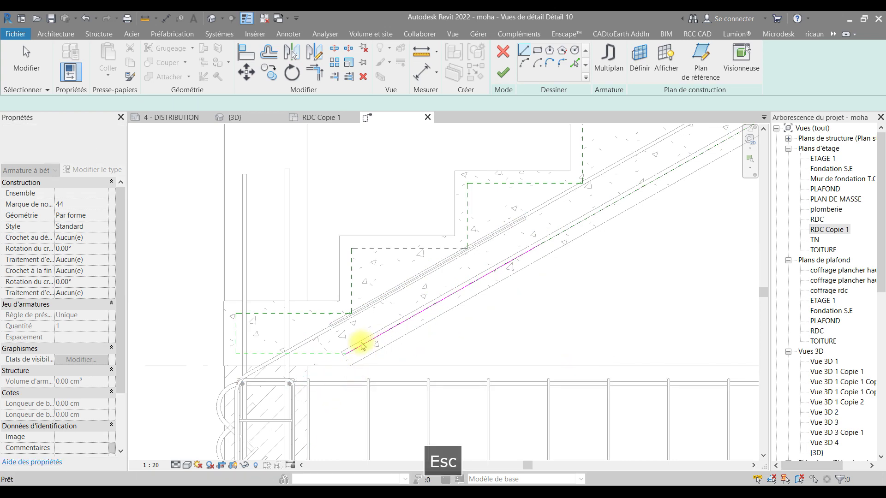
# Step: Try to complete the starter bar sketch by extending the line's lower end into the support beam with a 0.1 m vertical leg upward
pyautogui.click(359, 347)
pyautogui.moveTo(342, 356); pyautogui.dragTo(236, 397)
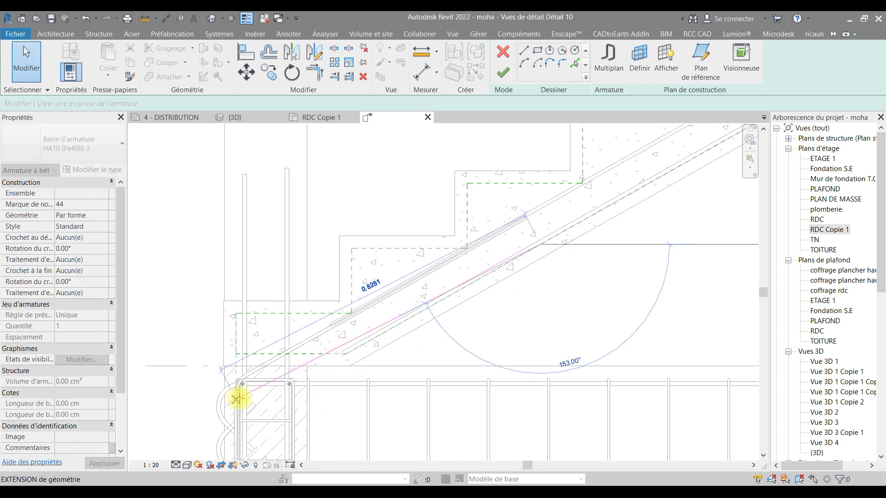
pyautogui.click(522, 52)
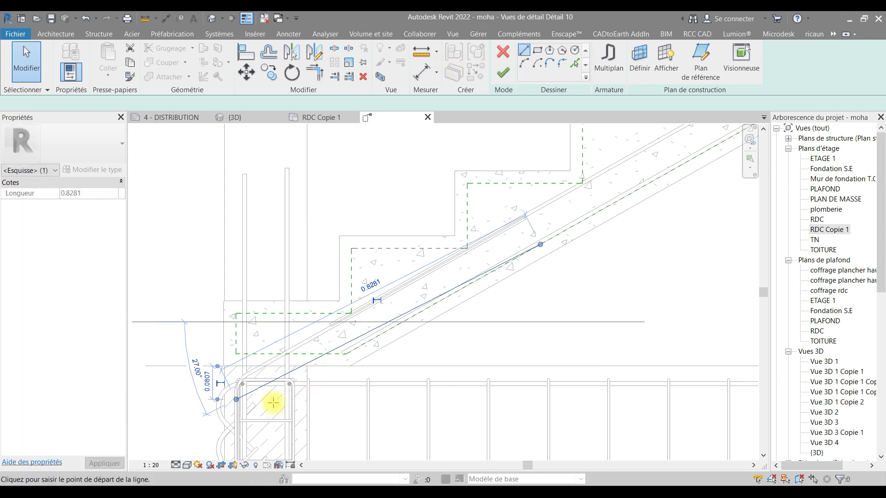
pyautogui.click(236, 397)
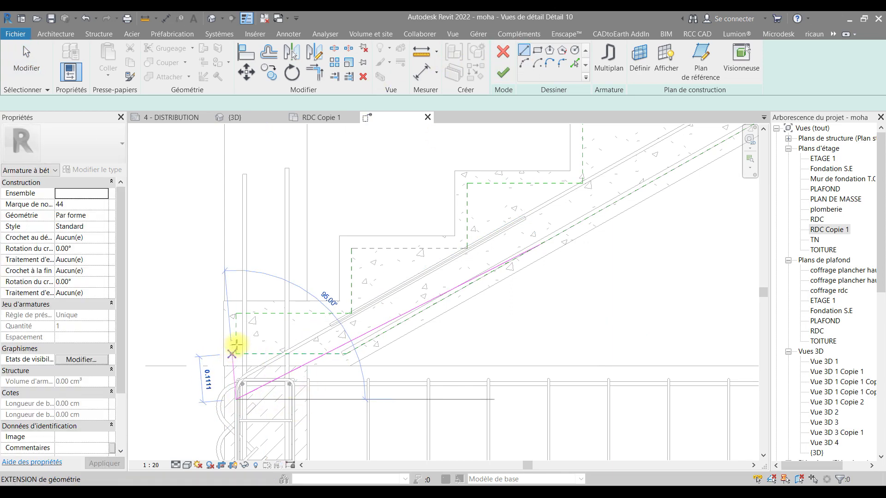
pyautogui.write('0')
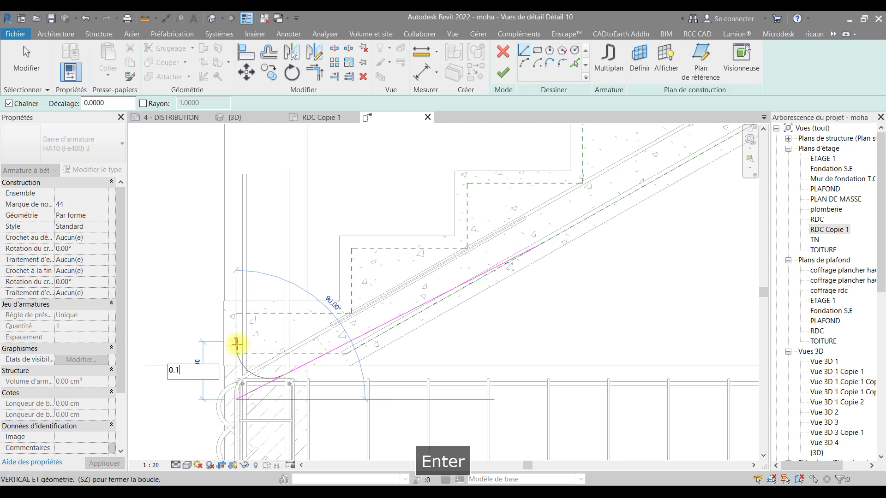
pyautogui.write('.1')
pyautogui.press('Return')
pyautogui.press('Escape')
pyautogui.click(503, 75)
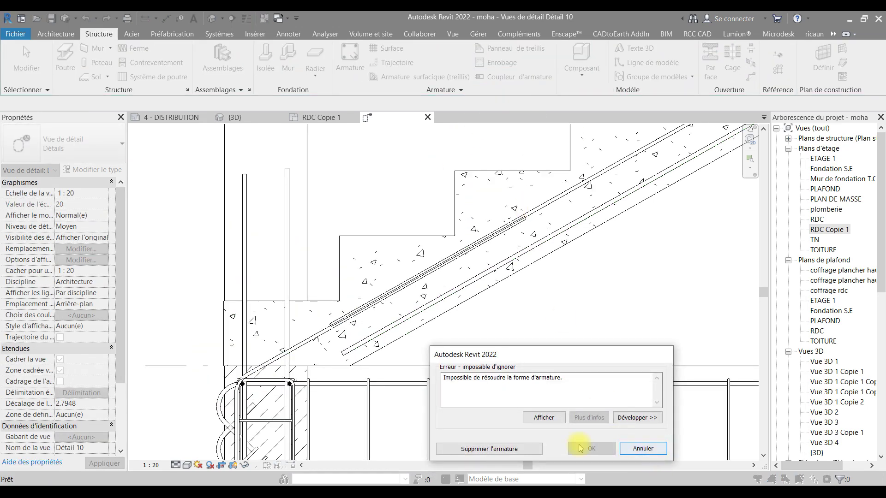
pyautogui.click(643, 449)
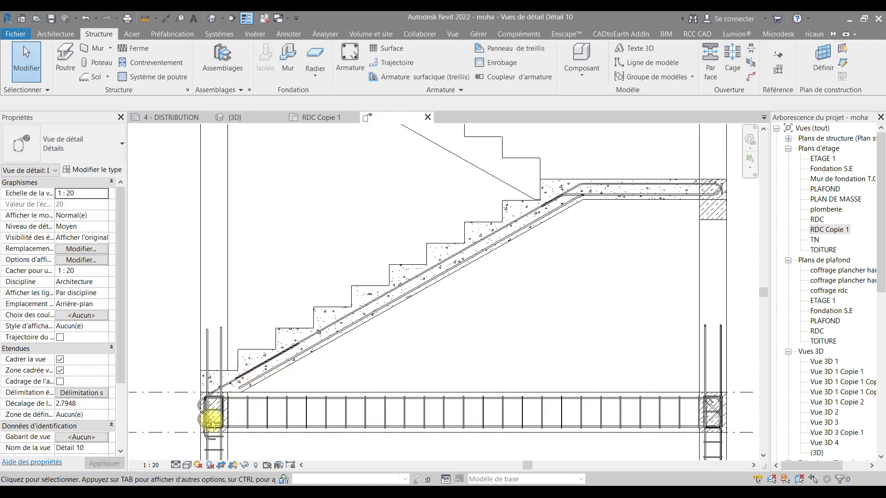
# Step: Start a new sketched rebar hosted by the stair and draw a 0.54 m line upward along the lower inclined bar from its bottom end
pyautogui.click(349, 63)
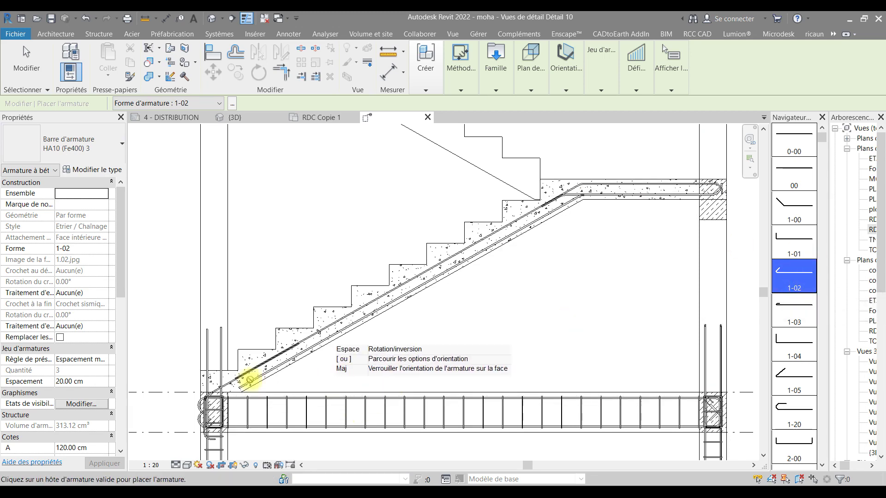
pyautogui.click(461, 83)
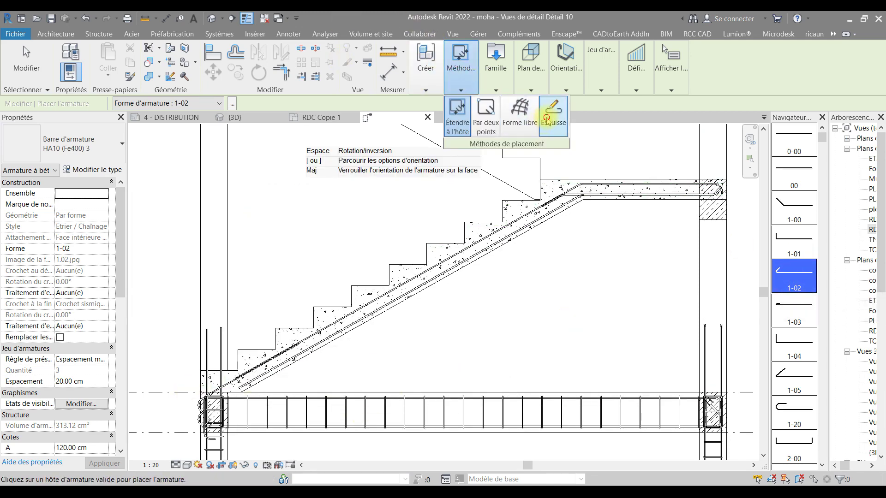
pyautogui.click(556, 113)
pyautogui.scroll(5, 251, 358)
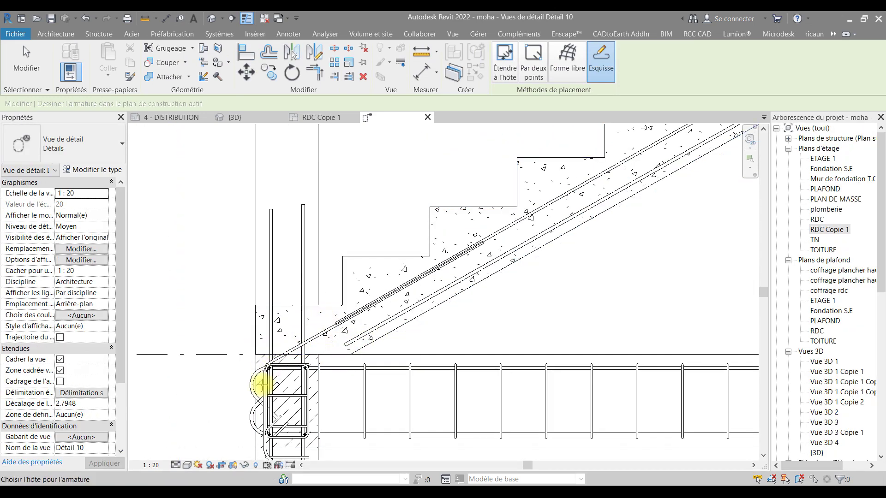
pyautogui.click(383, 257)
pyautogui.press('Return')
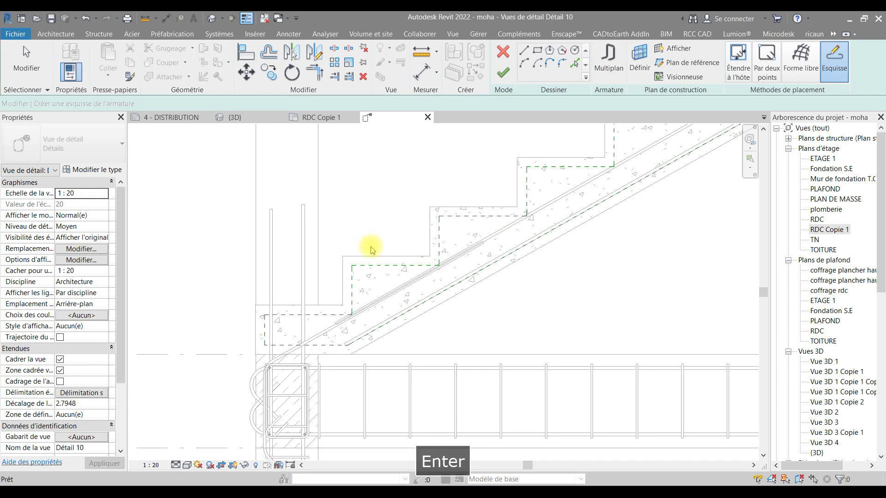
pyautogui.click(348, 346)
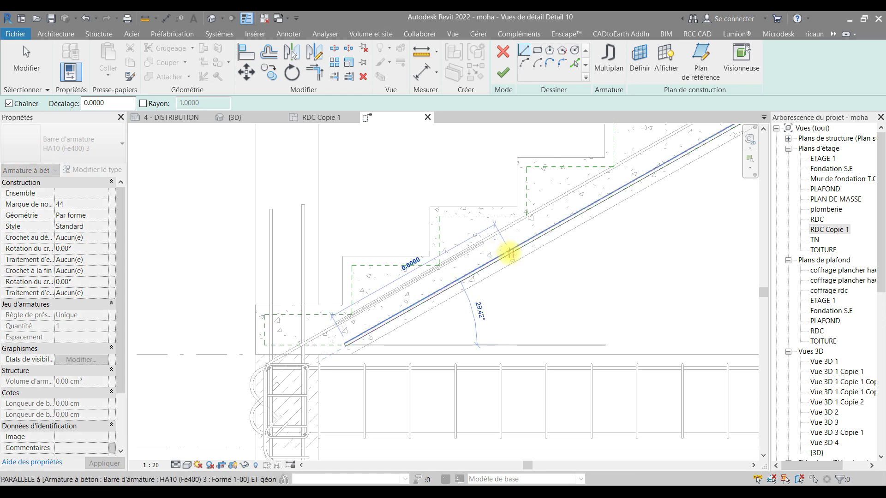
pyautogui.write('0')
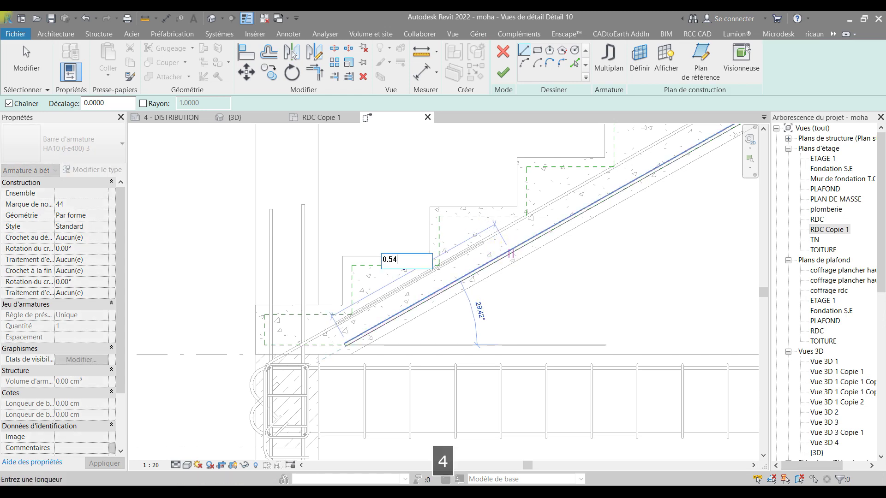
pyautogui.write('.54')
pyautogui.press('Return')
pyautogui.press('Escape')
pyautogui.press('Escape')
# Step: Stretch the line along its slope into the support beam to about 0.85 m and add a 0.1 m vertical leg upward at its end
pyautogui.click(354, 344)
pyautogui.click(354, 344)
pyautogui.moveTo(347, 344)
pyautogui.mouseDown()
pyautogui.moveTo(287, 361)
pyautogui.moveTo(267, 372)
pyautogui.moveTo(270, 384)
pyautogui.mouseUp()
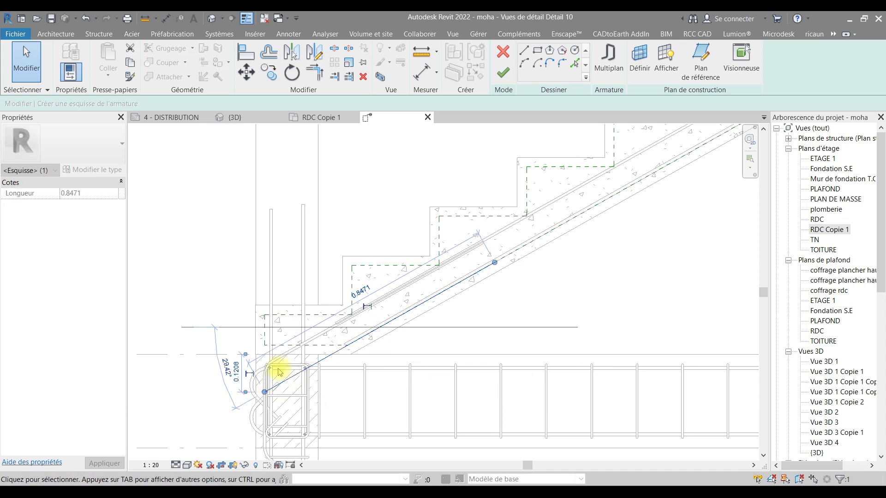
pyautogui.click(523, 52)
pyautogui.press('Escape')
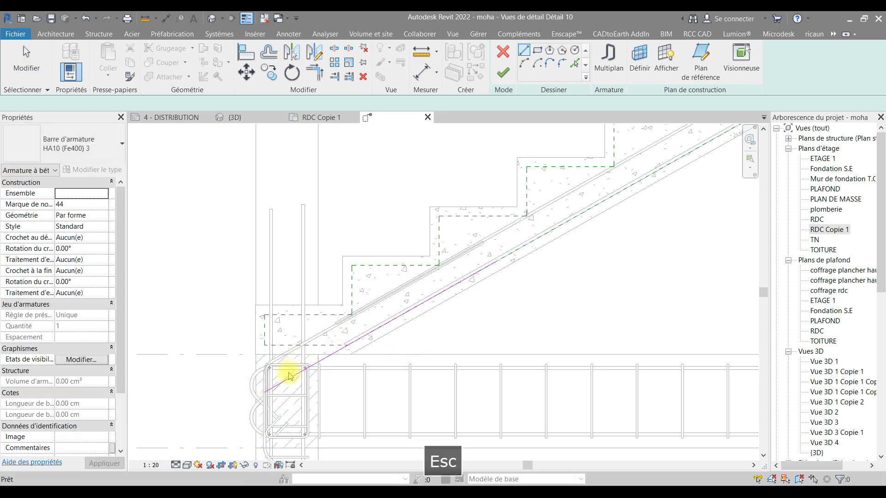
pyautogui.press('Escape')
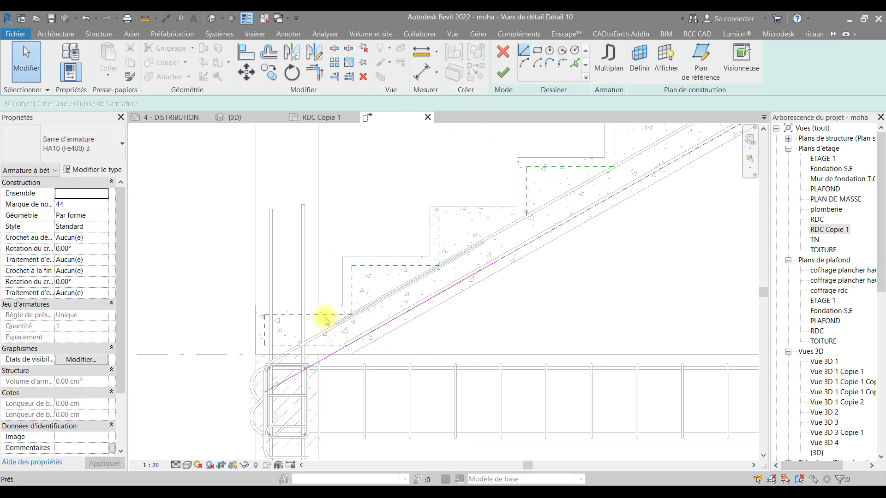
pyautogui.click(265, 392)
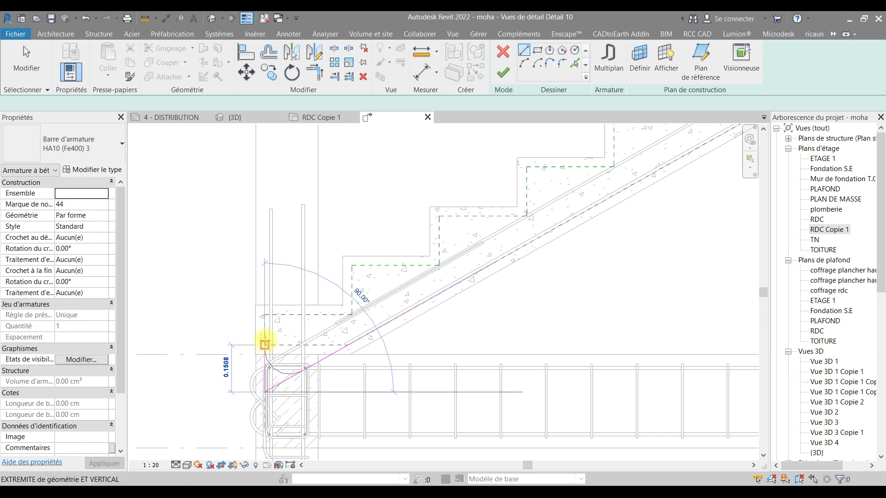
pyautogui.write('0.1')
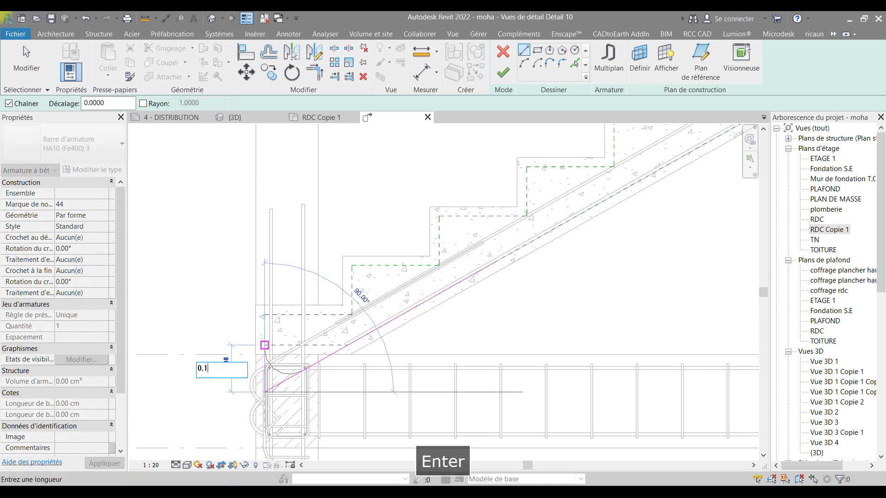
pyautogui.press('Return')
pyautogui.press('Escape')
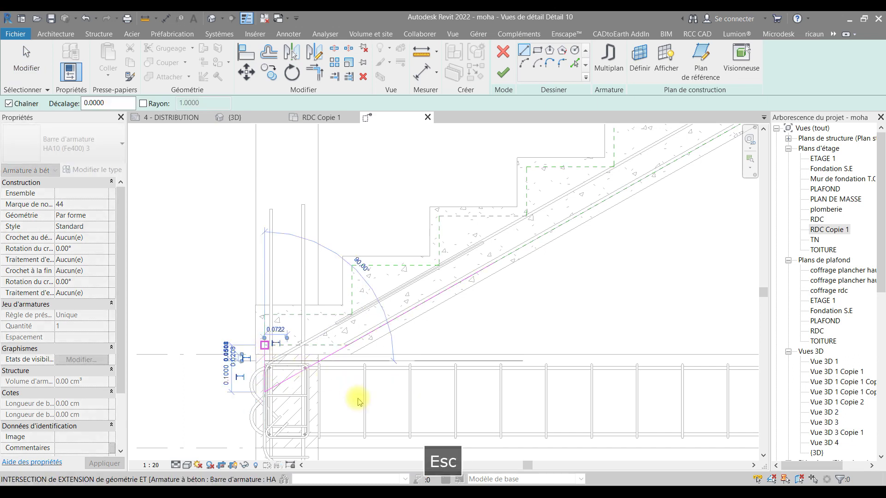
# Step: Try to finish the two-segment rebar sketch and cancel the rebar creation
pyautogui.click(367, 343)
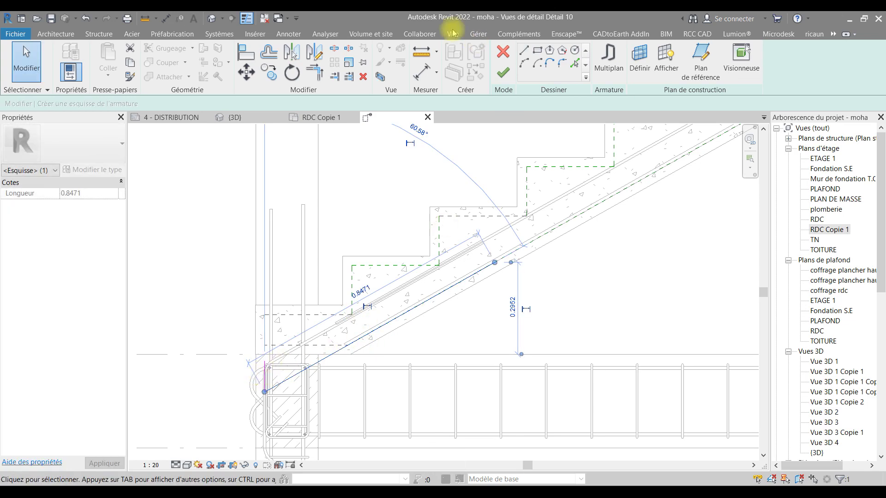
pyautogui.click(502, 72)
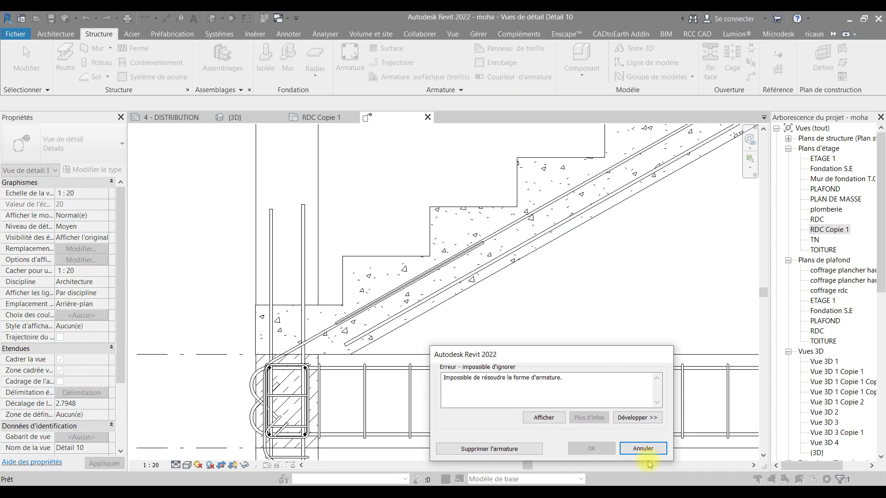
pyautogui.click(641, 448)
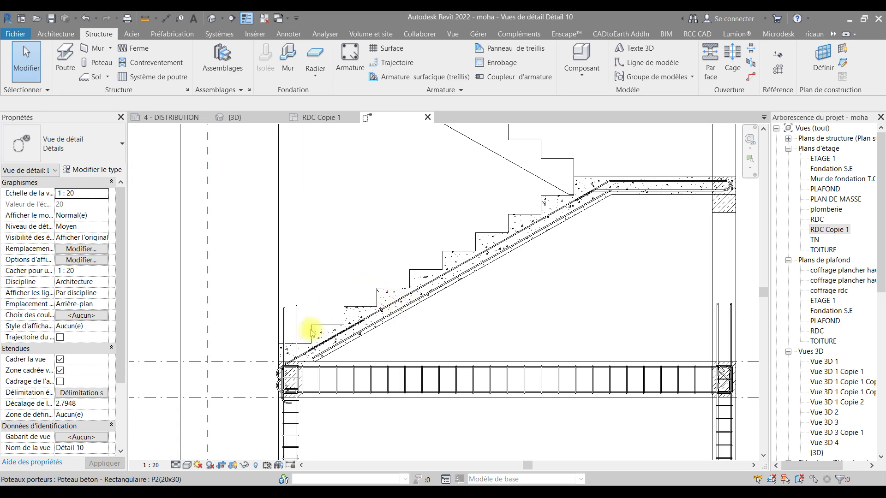
# Step: Start another sketched rebar in the stair and draw a line about 0.73 m long down along the lower inclined bar into the support beam
pyautogui.scroll(1, 276, 376)
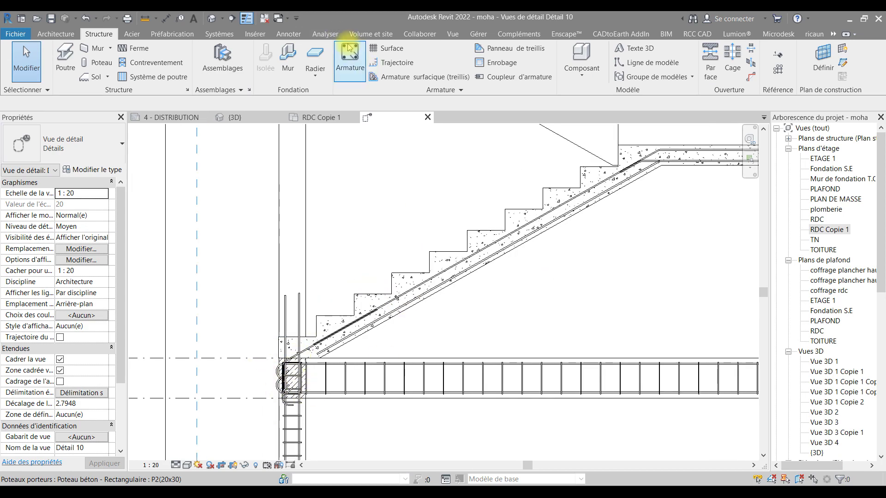
pyautogui.click(359, 88)
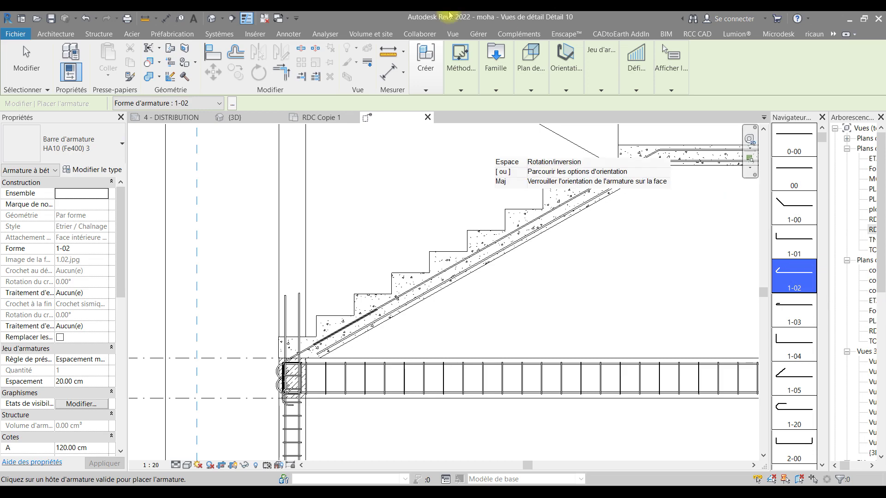
pyautogui.click(460, 84)
pyautogui.click(551, 131)
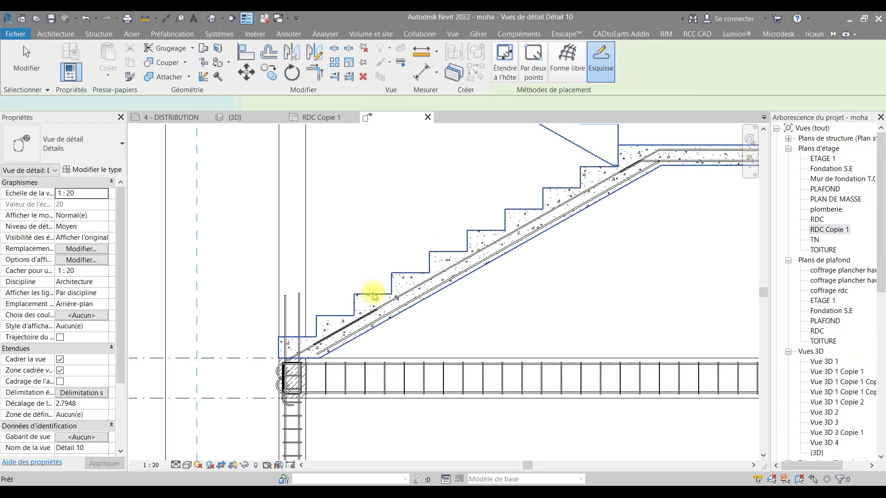
pyautogui.press('Return')
pyautogui.scroll(2, 273, 356)
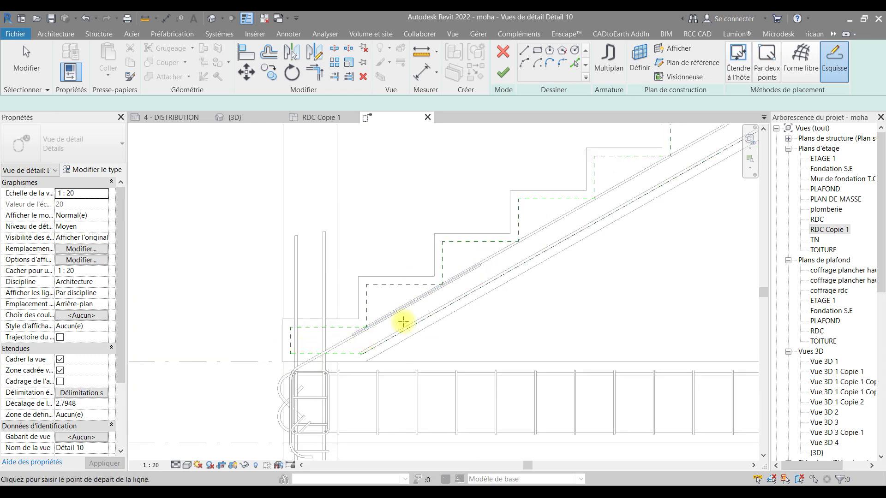
pyautogui.click(485, 282)
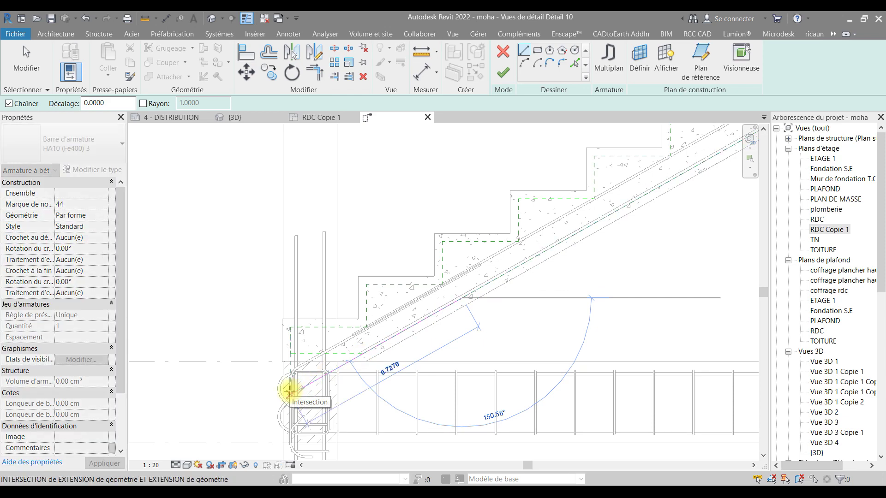
pyautogui.click(293, 349)
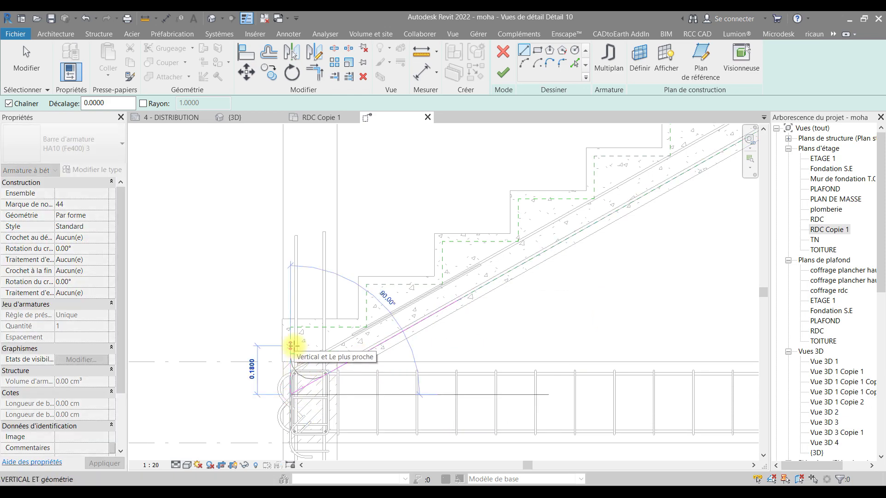
# Step: Add a 0.1 m vertical leg upward from the line's lower end in the beam and finish the rebar sketch
pyautogui.write('0.1')
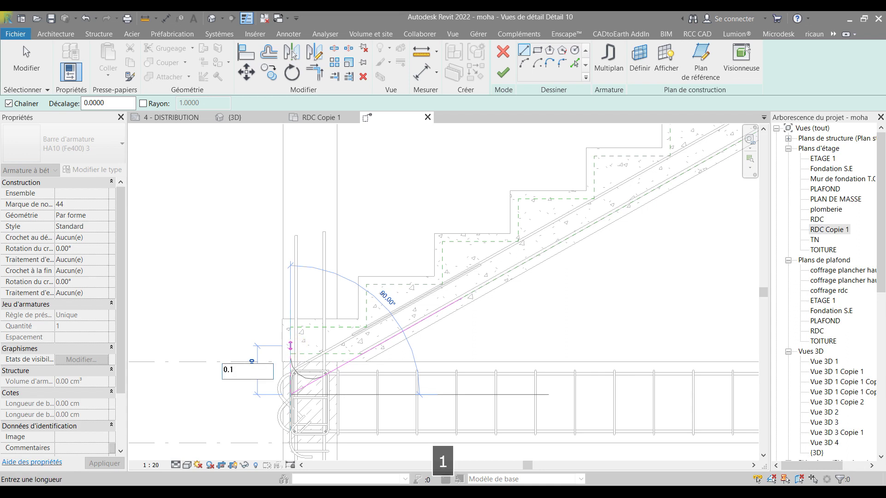
pyautogui.press('Return')
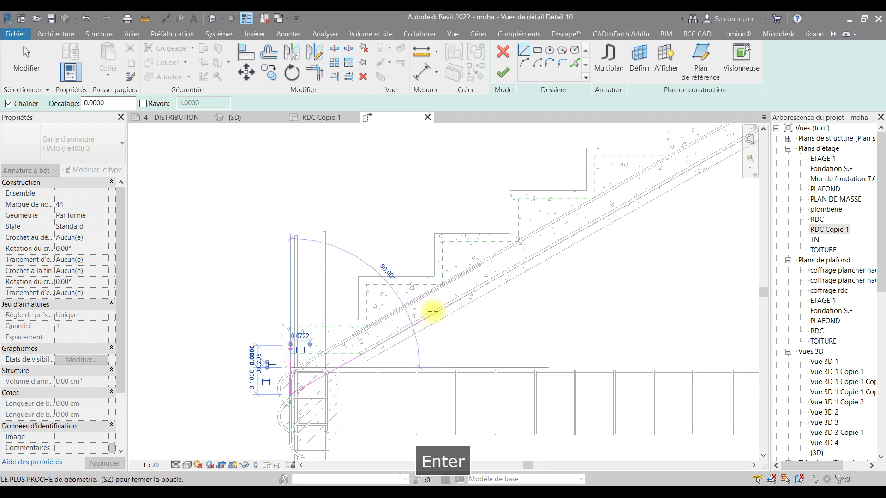
pyautogui.press('Escape')
pyautogui.press('Escape')
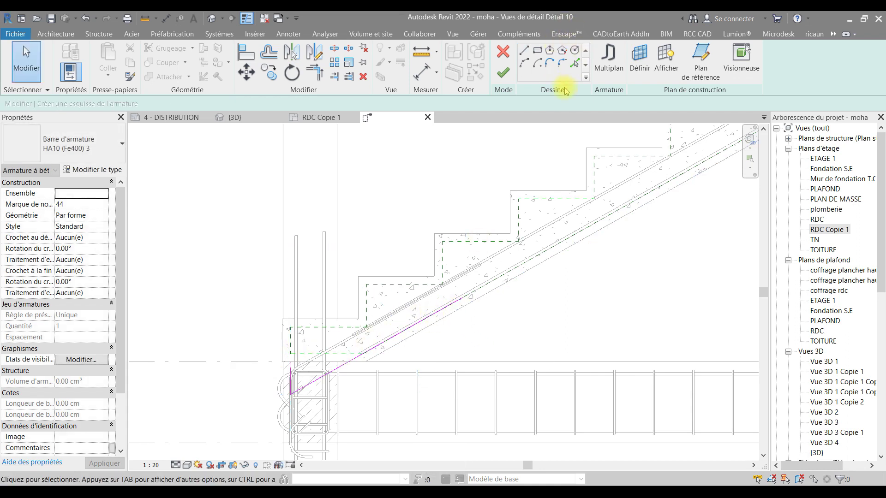
pyautogui.click(501, 74)
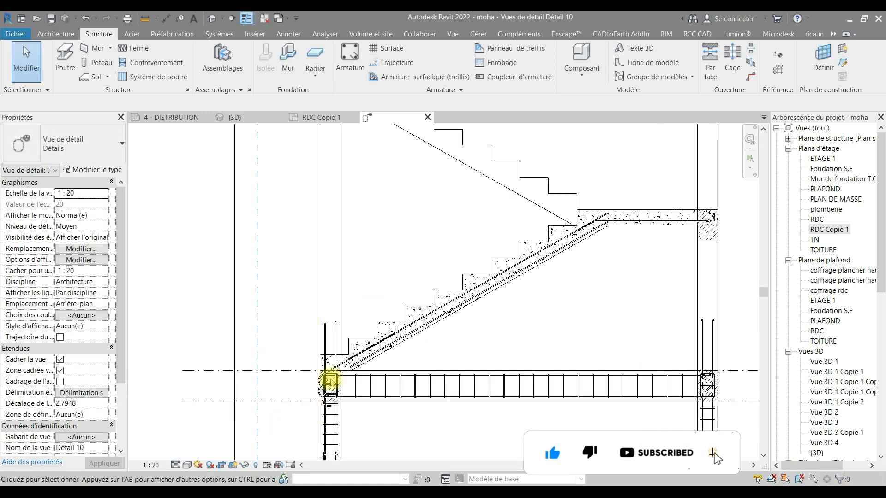
# Step: Start another sketched rebar in the stair and draw a line about 0.84 m long down along the lower cover line into the support beam
pyautogui.scroll(3, 333, 373)
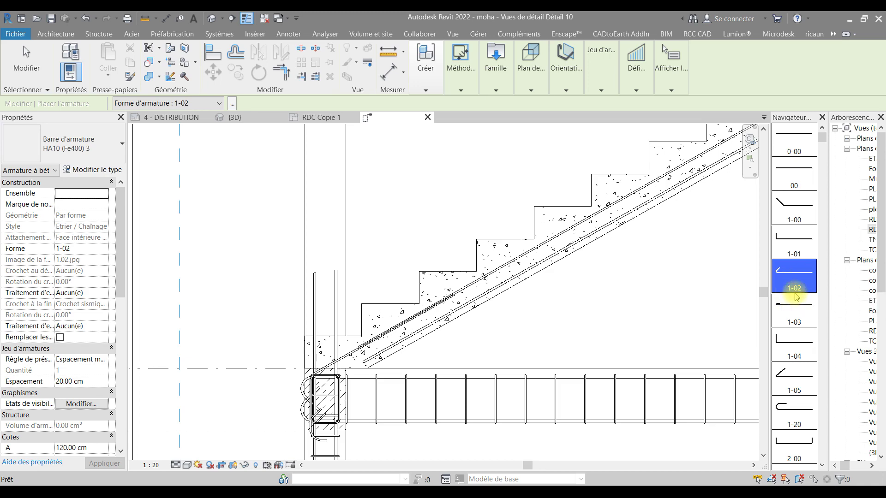
pyautogui.click(461, 81)
pyautogui.click(556, 113)
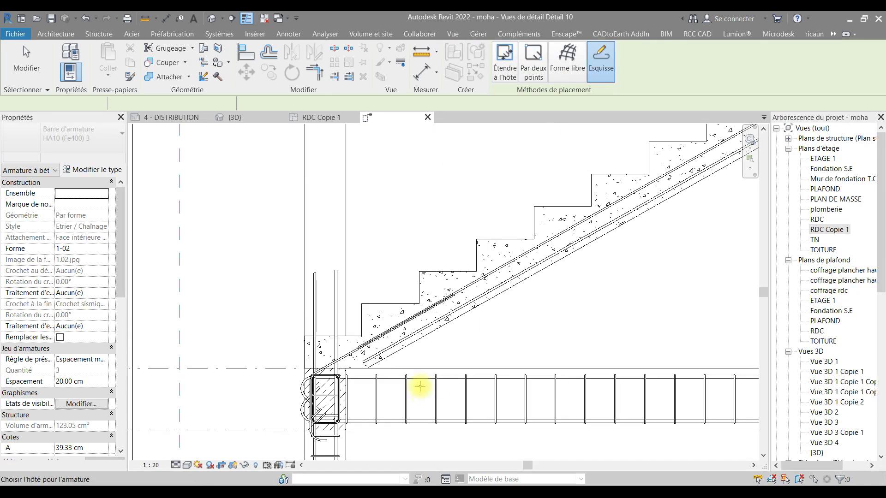
pyautogui.click(385, 307)
pyautogui.press('Return')
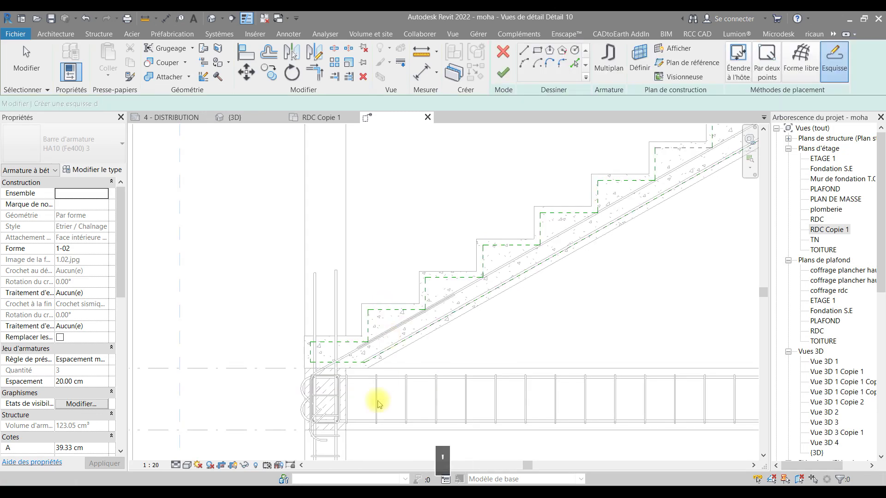
pyautogui.scroll(1, 332, 357)
pyautogui.click(524, 50)
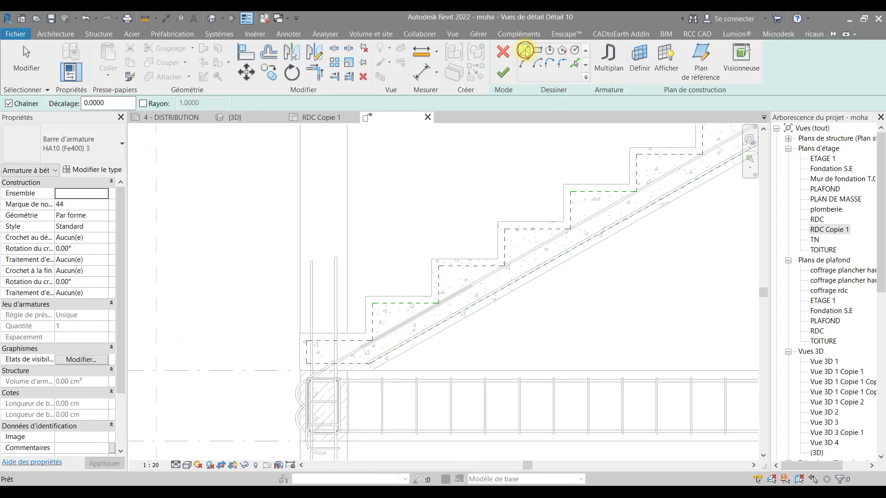
pyautogui.click(480, 301)
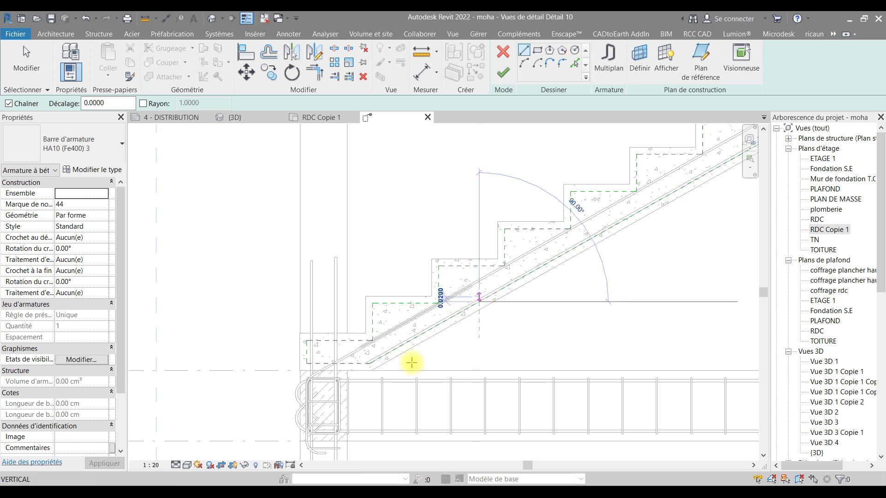
pyautogui.click(306, 396)
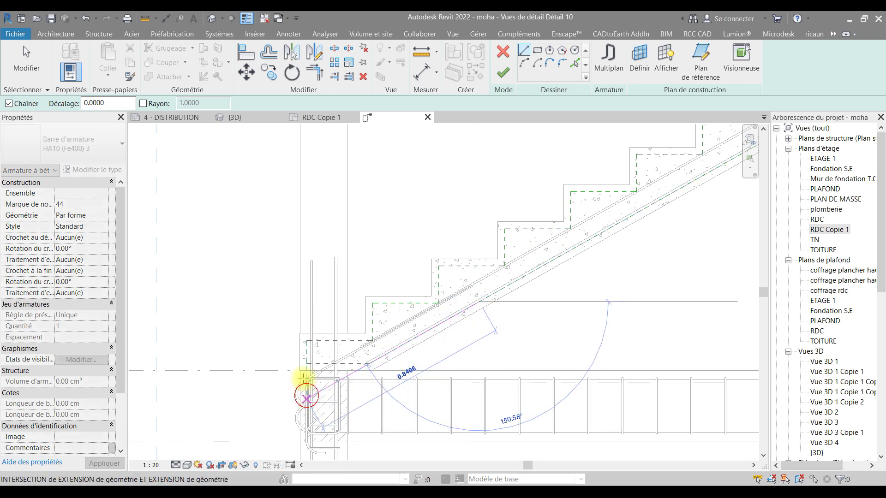
# Step: Add a vertical leg from the line's lower end up to the stair's upper cover corner, finish the rebar sketch and leave rebar placement
pyautogui.click(306, 342)
pyautogui.press('Escape')
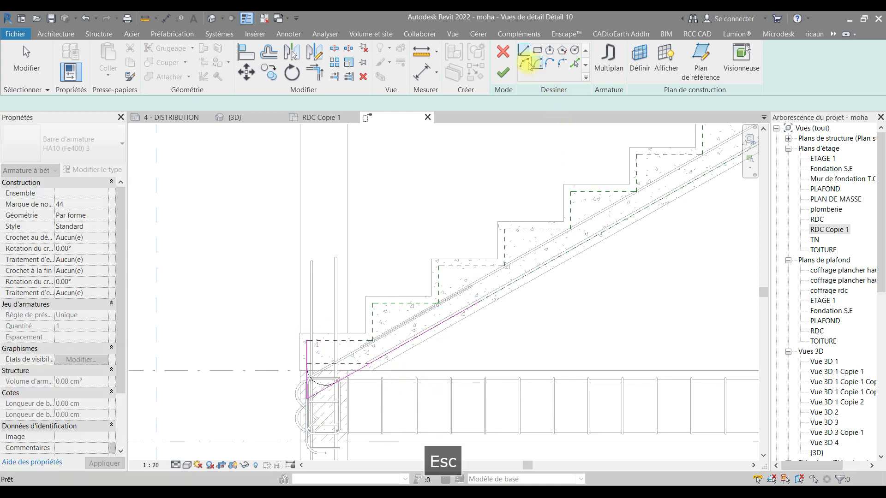
pyautogui.click(503, 72)
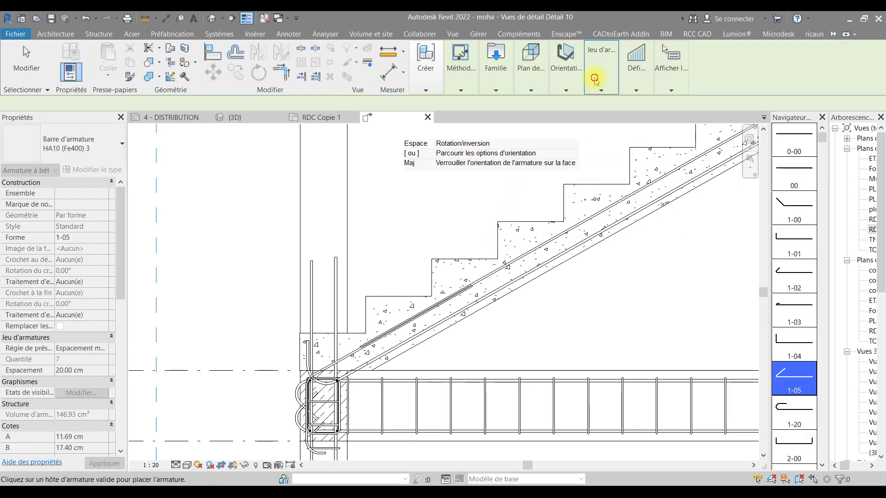
pyautogui.click(597, 74)
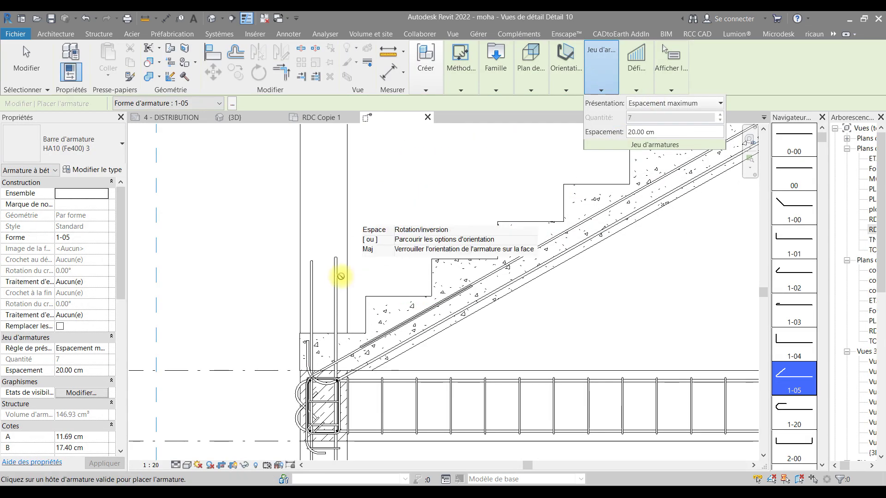
pyautogui.scroll(-3, 358, 279)
pyautogui.press('Escape')
pyautogui.press('Escape')
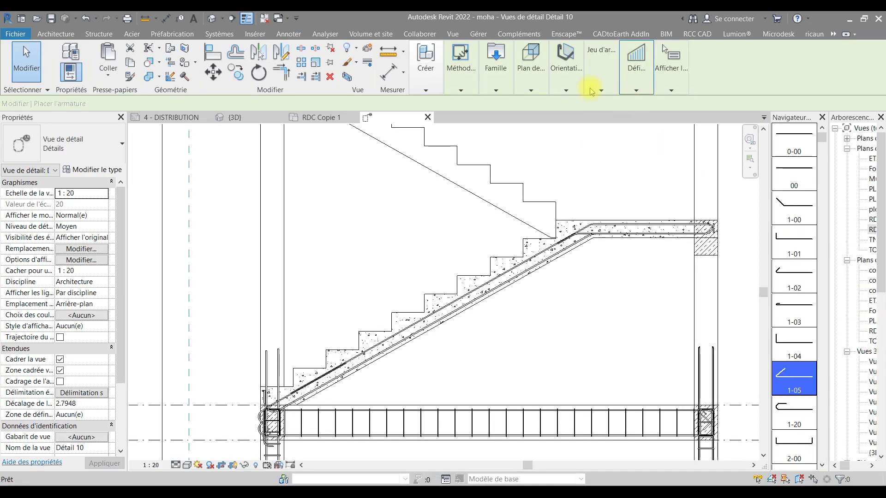
# Step: Start a straight rebar of shape 0-00, oriented perpendicular to the cover, with maximum spacing of 10 cm
pyautogui.click(566, 74)
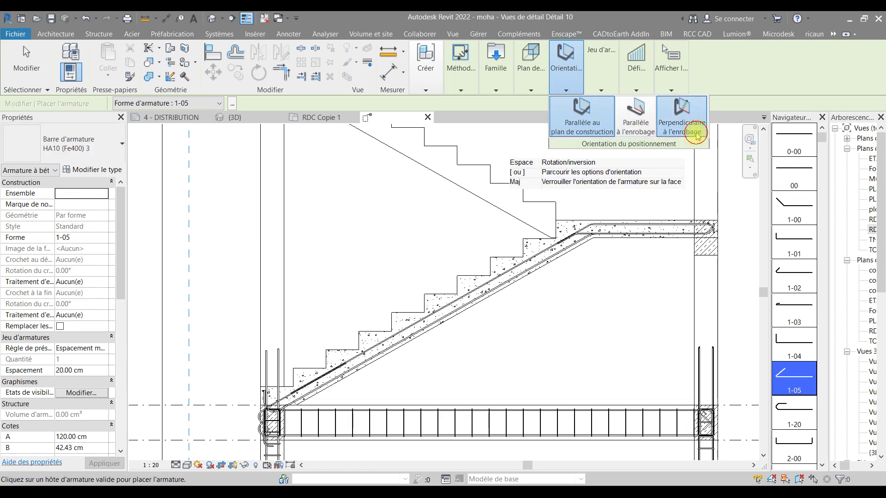
pyautogui.click(614, 88)
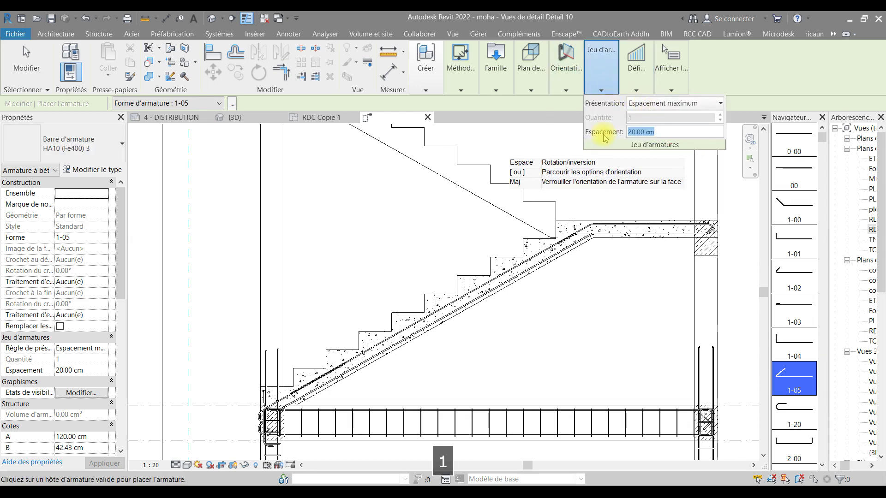
pyautogui.write('10')
pyautogui.press('Return')
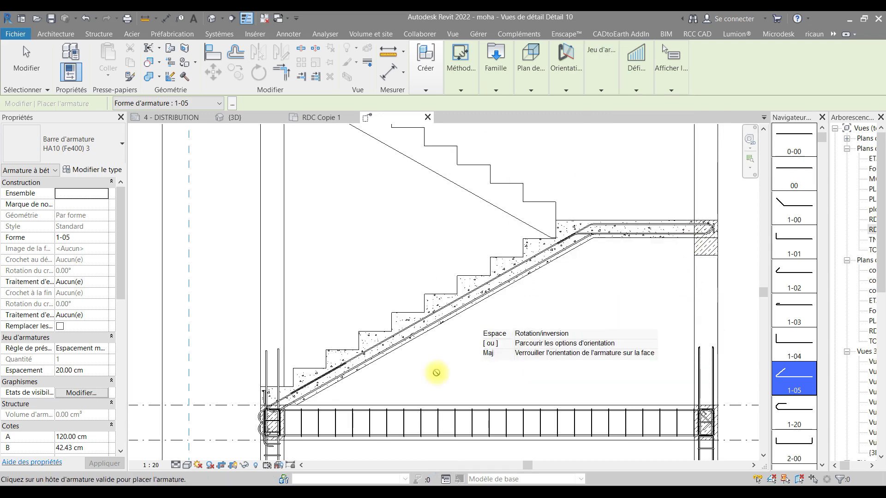
pyautogui.click(800, 144)
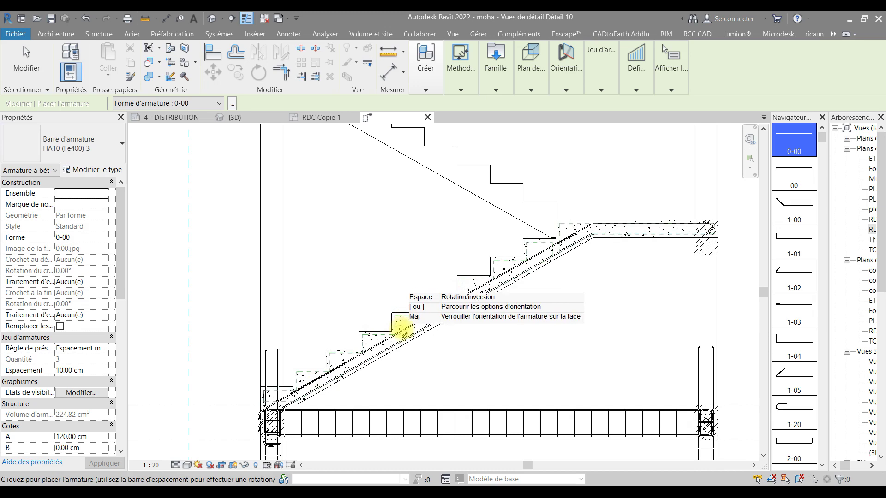
# Step: Place distribution bar sets along the upper and lower inclined reinforcement of the lower stair flight
pyautogui.scroll(3, 402, 331)
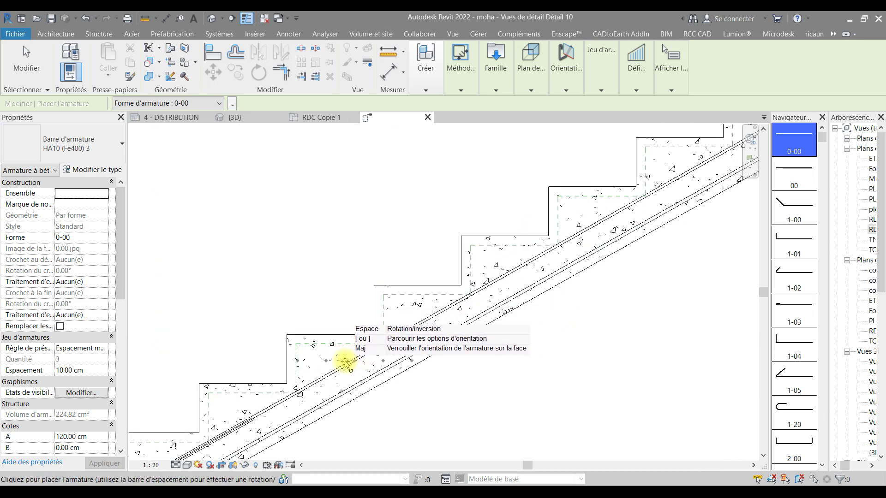
pyautogui.scroll(2, 344, 361)
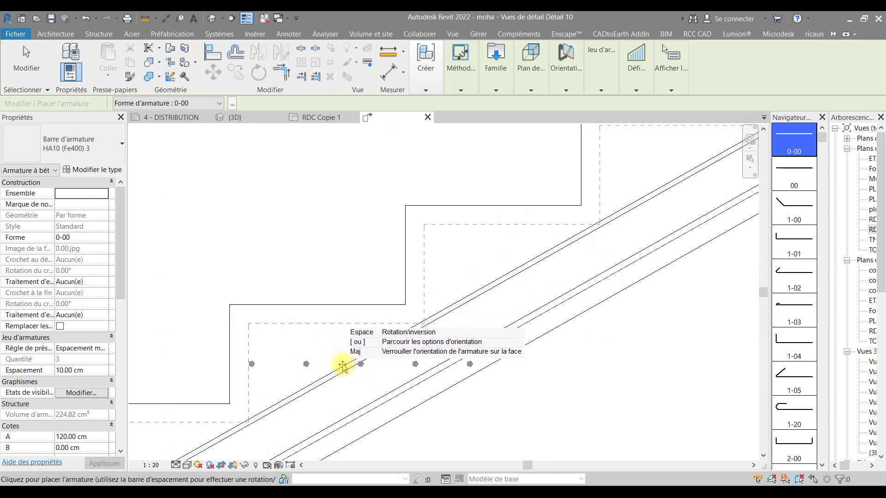
pyautogui.click(447, 320)
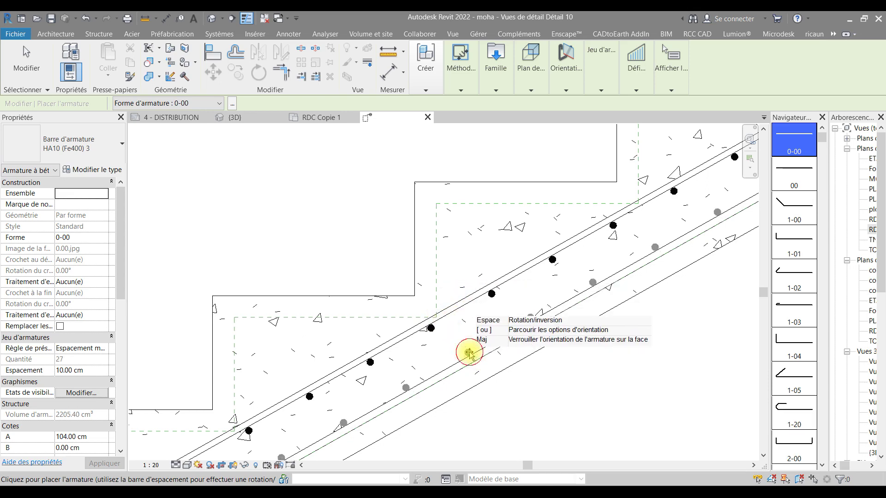
# Step: Place distribution bar sets along the lower and upper reinforcement of the landing and end rebar placement
pyautogui.scroll(-4, 470, 353)
pyautogui.scroll(3, 479, 253)
pyautogui.scroll(3, 475, 256)
pyautogui.click(467, 266)
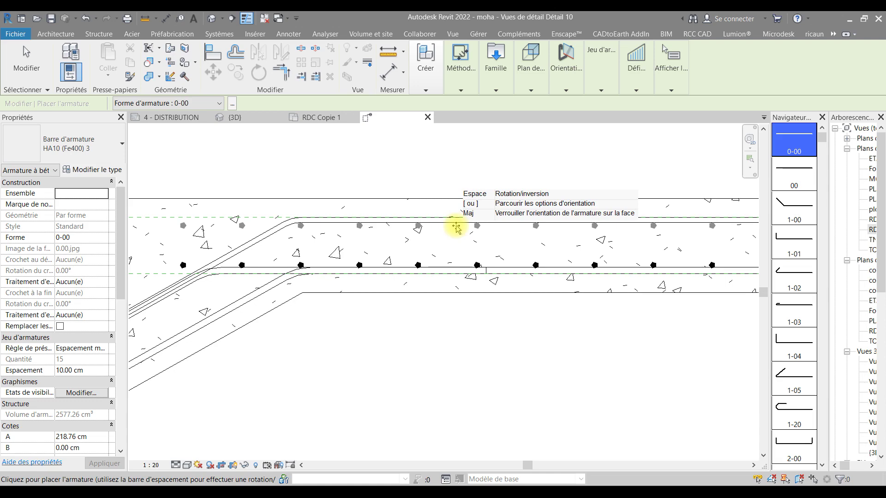
pyautogui.scroll(-3, 457, 227)
pyautogui.scroll(-3, 300, 312)
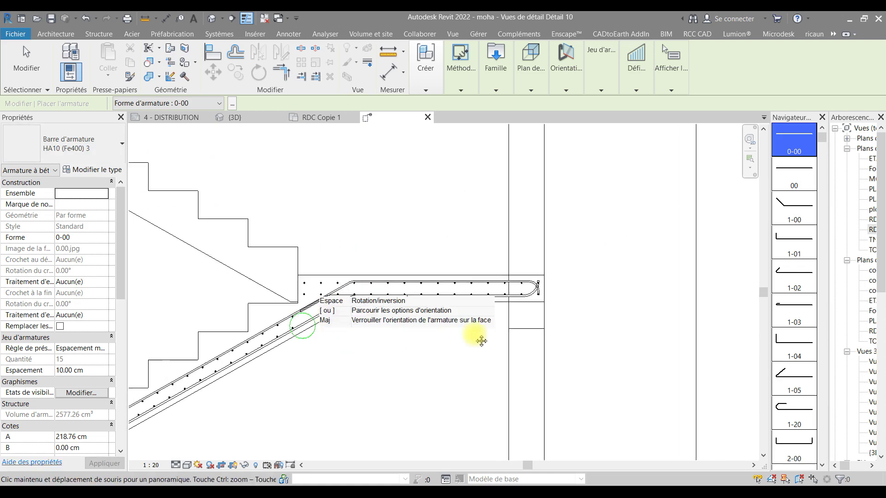
pyautogui.press('Escape')
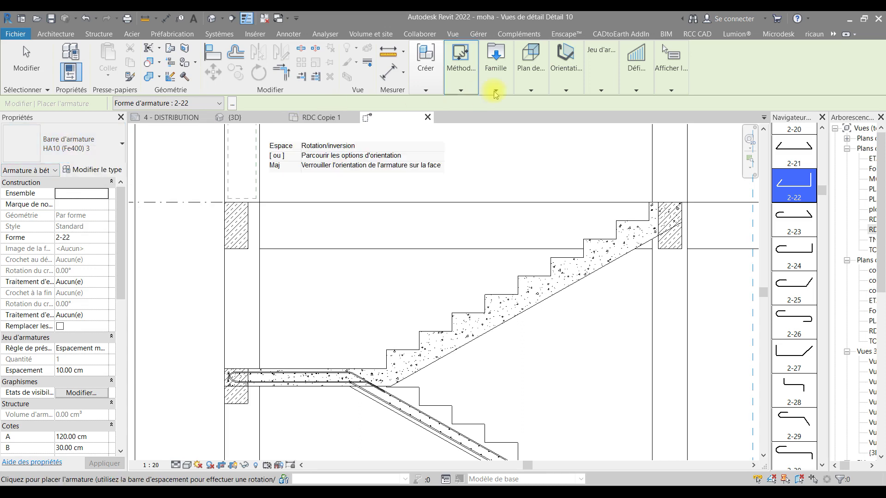
# Step: Start a sketched rebar in the upper stair flight with a vertical leg in the landing beam and a line about 1.39 m long along the landing's lower cover
pyautogui.click(547, 87)
pyautogui.click(558, 85)
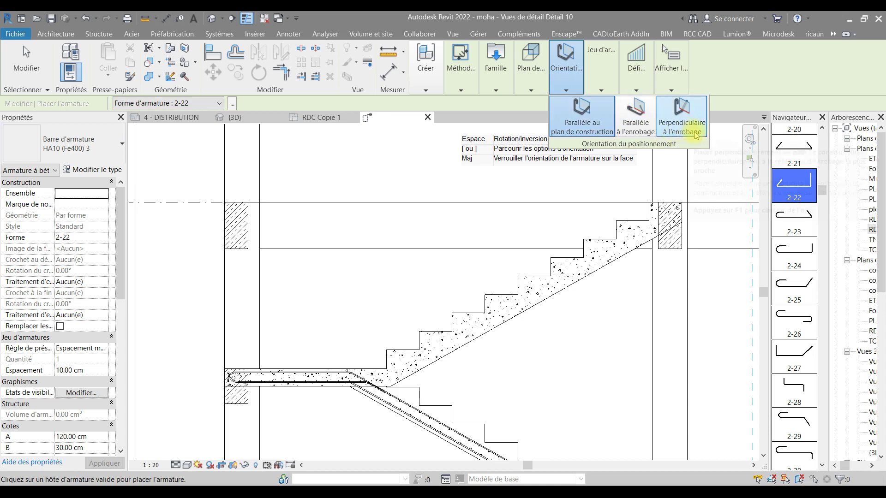
pyautogui.click(827, 338)
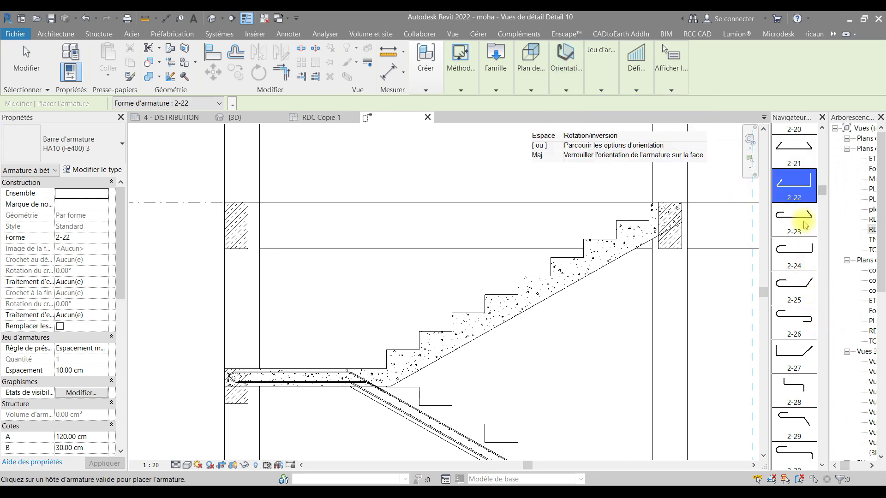
pyautogui.click(464, 90)
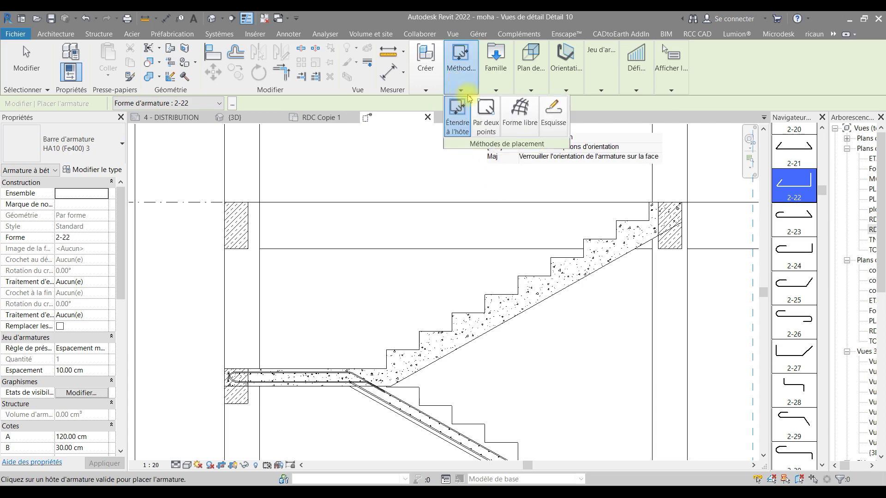
pyautogui.click(561, 122)
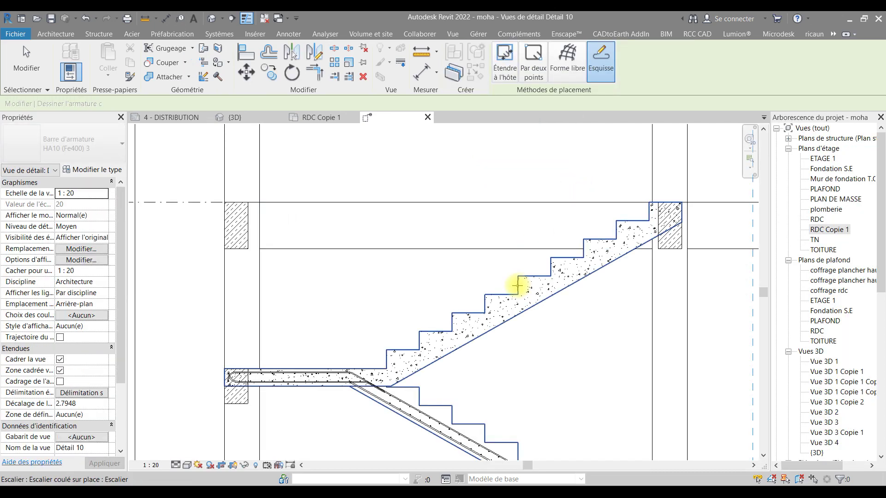
pyautogui.click(478, 328)
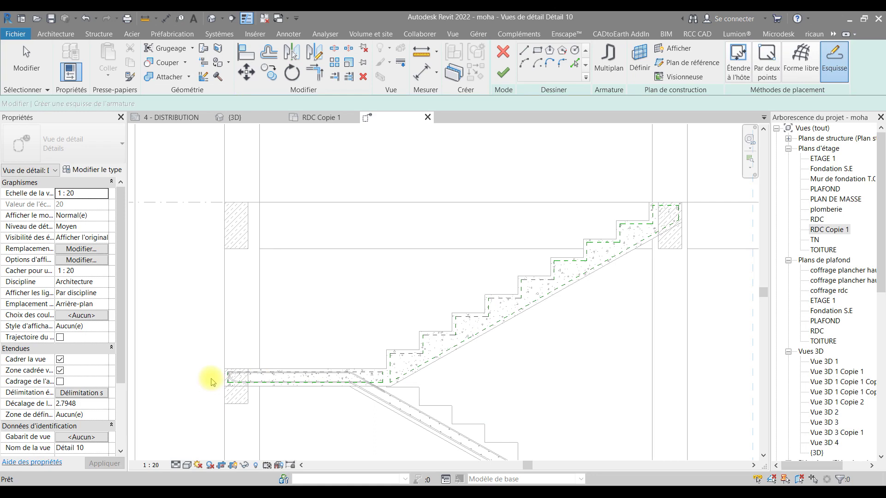
pyautogui.scroll(2, 210, 382)
pyautogui.click(524, 50)
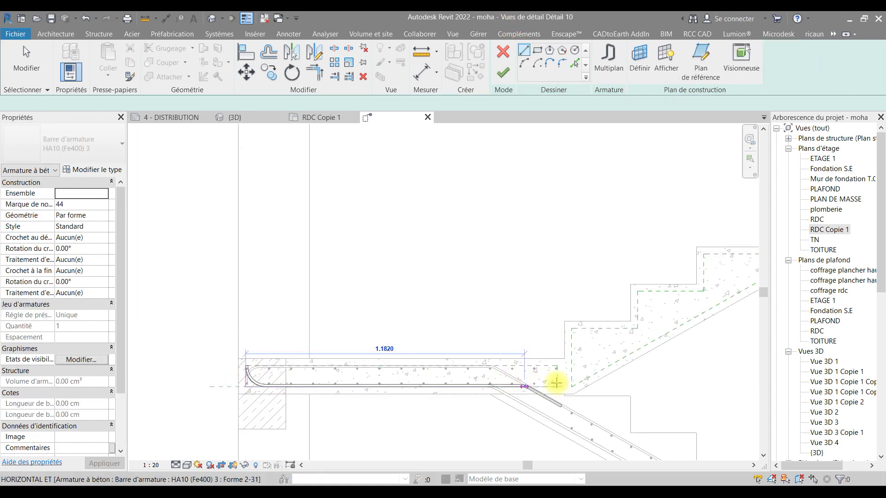
pyautogui.click(572, 386)
# Step: Continue the rebar sketch with an inclined line along the upper flight's lower cover to the far cover corner in the top beam
pyautogui.scroll(-2, 542, 380)
pyautogui.moveTo(539, 379); pyautogui.dragTo(227, 419, button='middle')
pyautogui.scroll(3, 579, 232)
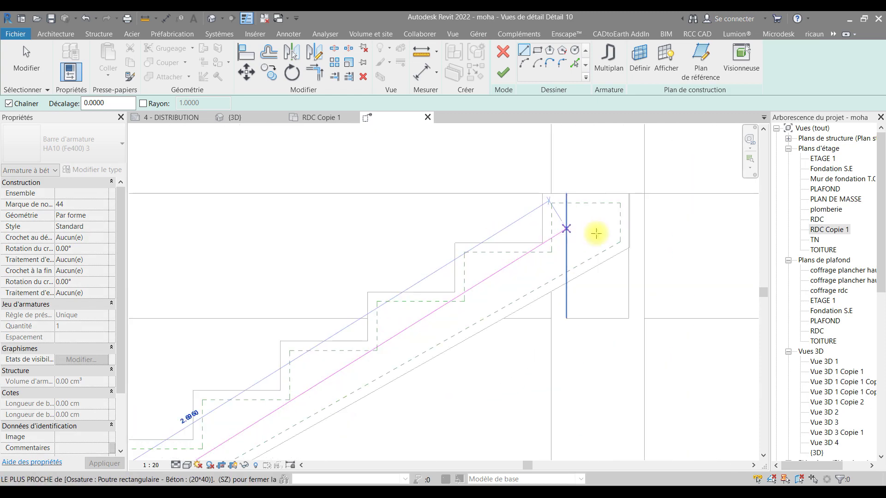
pyautogui.click(623, 241)
pyautogui.moveTo(557, 268); pyautogui.dragTo(469, 274, button='middle')
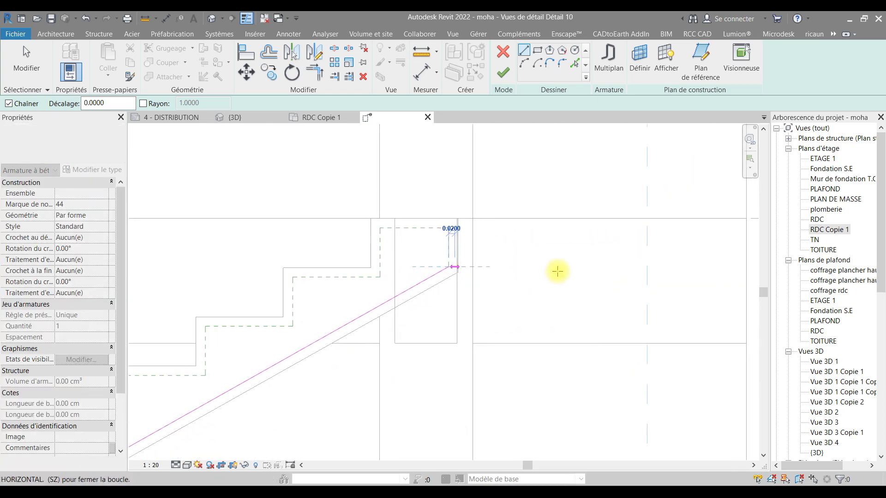
# Step: Extend the rebar horizontally 0.3 m beyond the top beam, finish the sketch and leave rebar placement
pyautogui.write('0.')
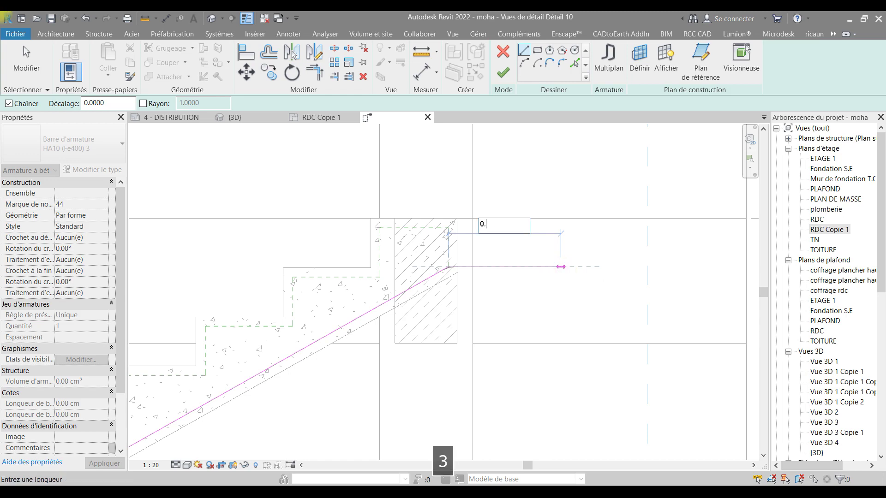
pyautogui.write('3')
pyautogui.press('Return')
pyautogui.scroll(-3, 558, 267)
pyautogui.press('Escape')
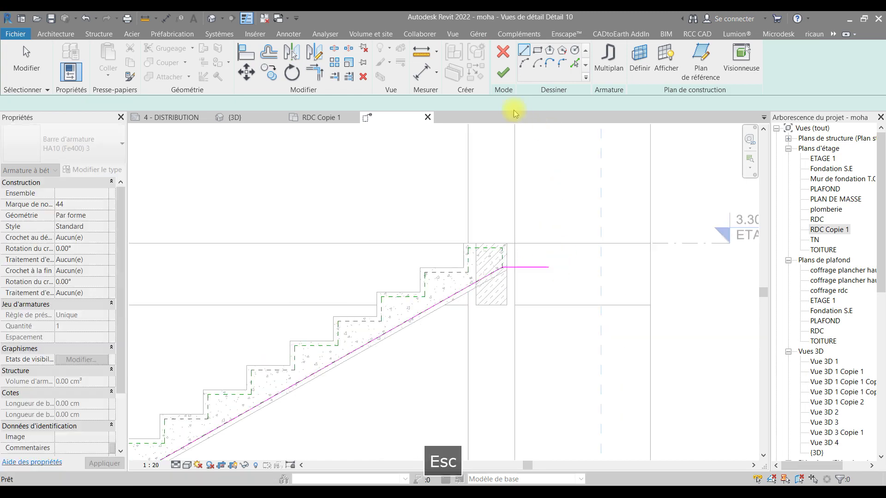
pyautogui.click(502, 71)
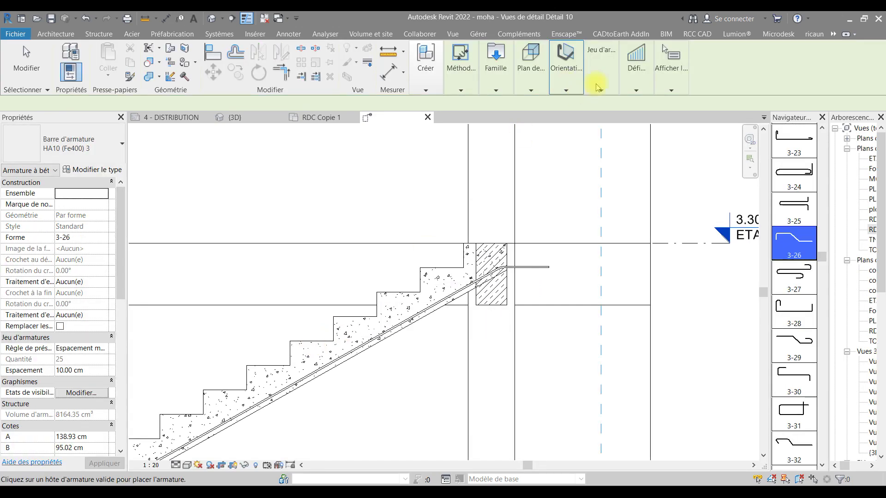
pyautogui.click(601, 74)
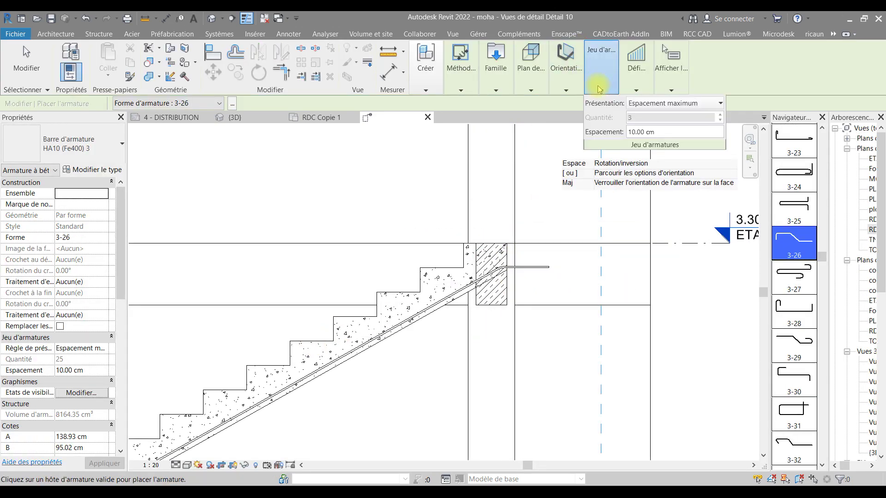
pyautogui.press('Escape')
# Step: Start a sketched HA8 (Fe400) rebar in the stair with a 0.09 m vertical leg in the landing beam and a line along the landing's upper cover
pyautogui.moveTo(490, 336)
pyautogui.mouseDown(button='middle')
pyautogui.moveTo(654, 222)
pyautogui.moveTo(628, 264)
pyautogui.mouseUp(button='middle')
pyautogui.scroll(-2, 653, 222)
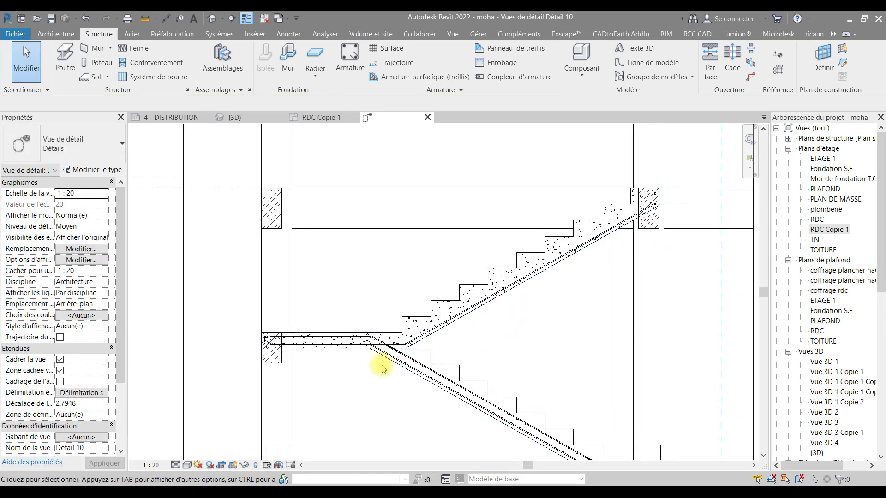
pyautogui.scroll(2, 312, 331)
pyautogui.scroll(1, 308, 335)
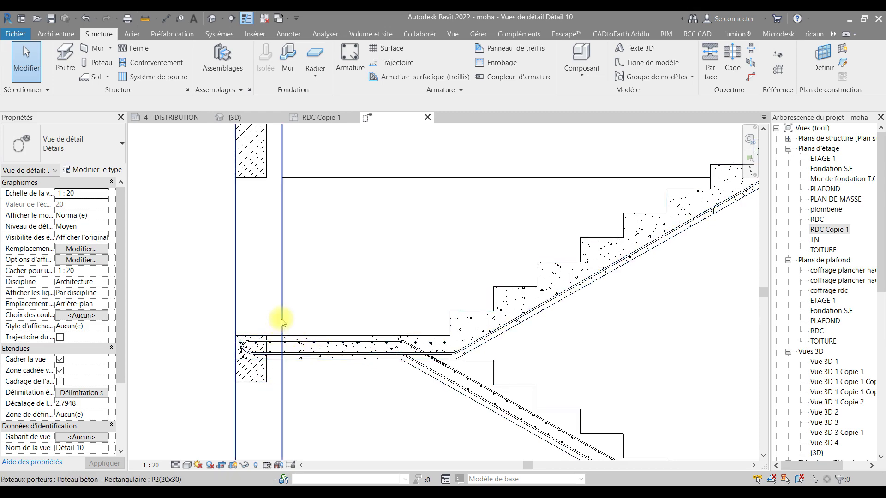
pyautogui.scroll(1, 258, 300)
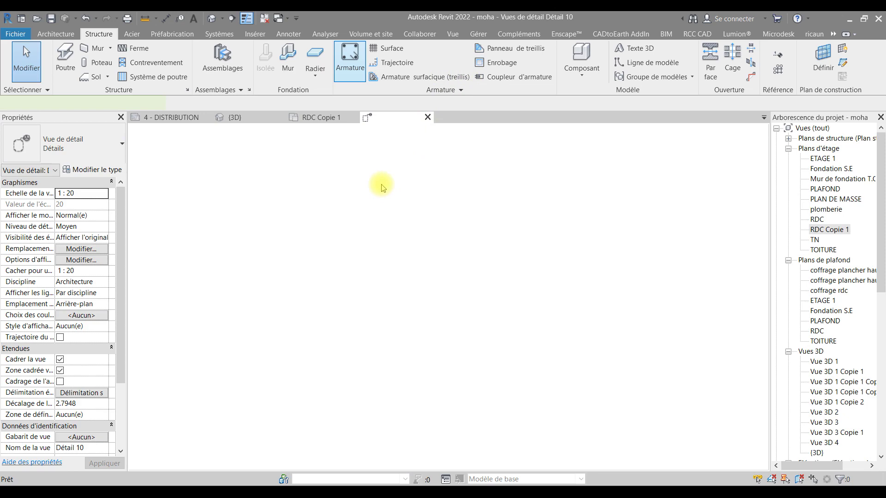
pyautogui.click(69, 143)
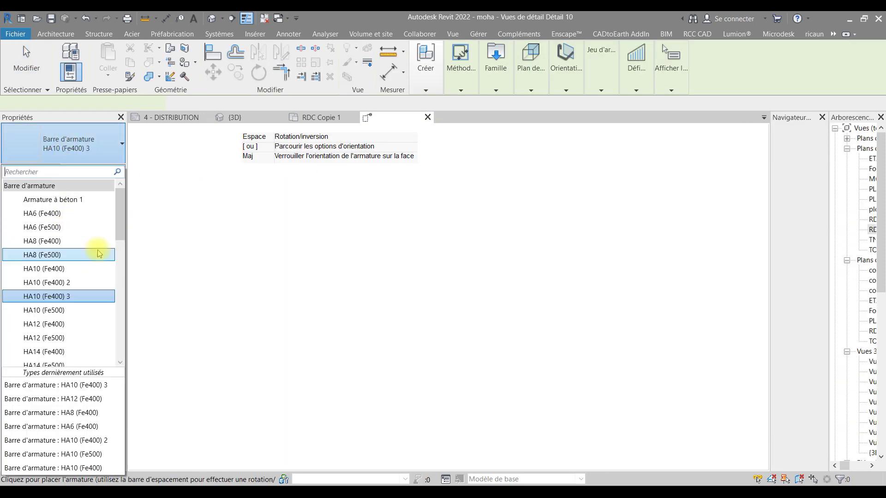
pyautogui.click(62, 240)
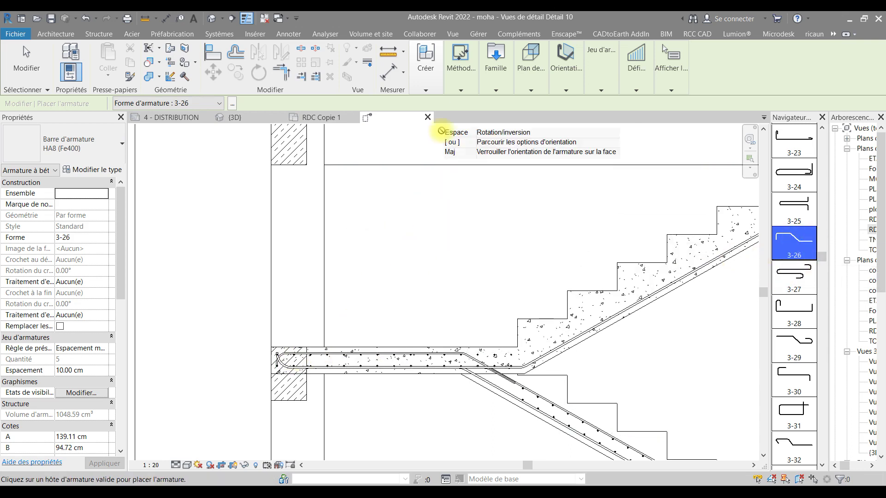
pyautogui.click(461, 83)
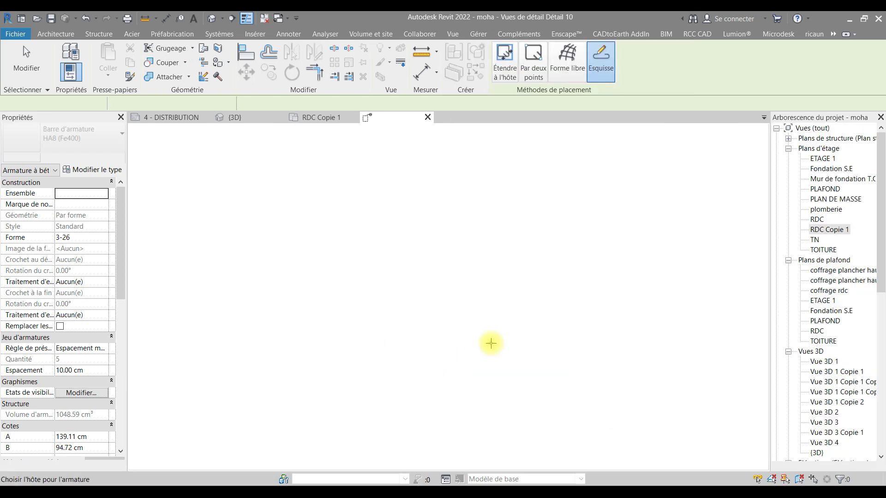
pyautogui.click(442, 347)
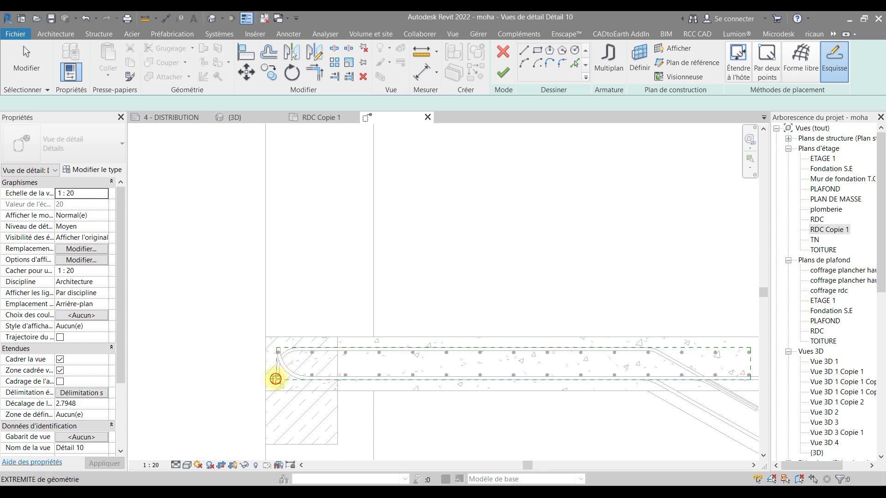
pyautogui.click(275, 378)
pyautogui.click(277, 348)
pyautogui.scroll(-2, 277, 348)
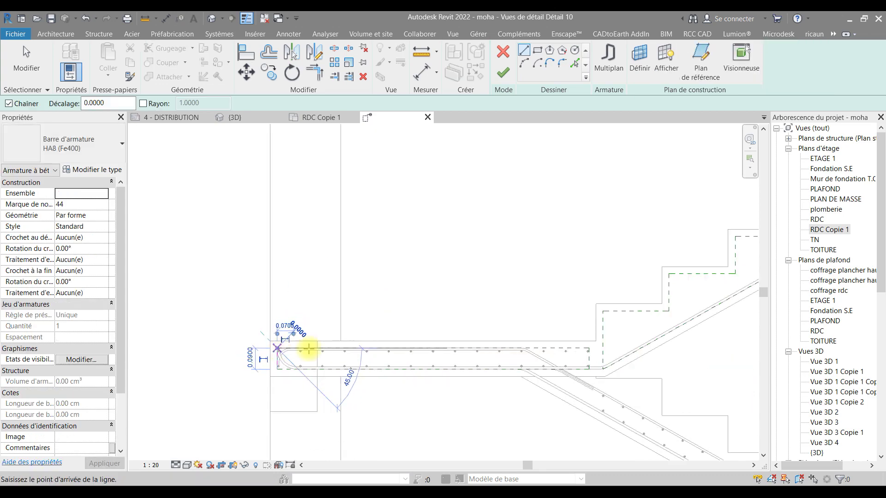
pyautogui.click(559, 346)
# Step: Add a 0.3 m inclined segment parallel to the upper flight at the end of the rebar sketch
pyautogui.scroll(-3, 554, 347)
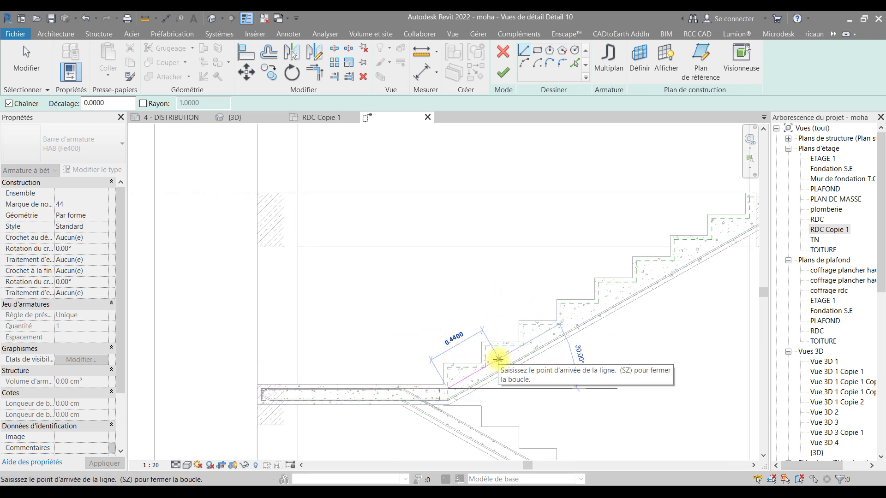
pyautogui.write('0.3')
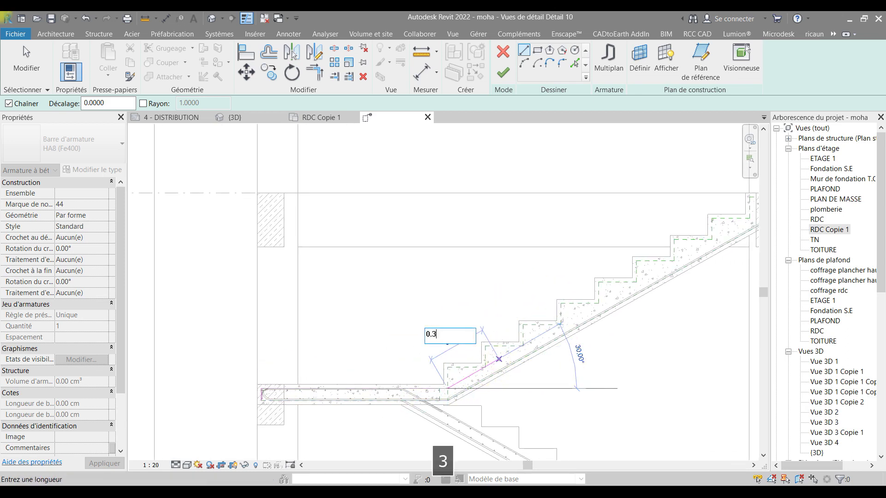
pyautogui.press('Return')
pyautogui.scroll(2, 449, 409)
pyautogui.press('Escape')
pyautogui.press('Escape')
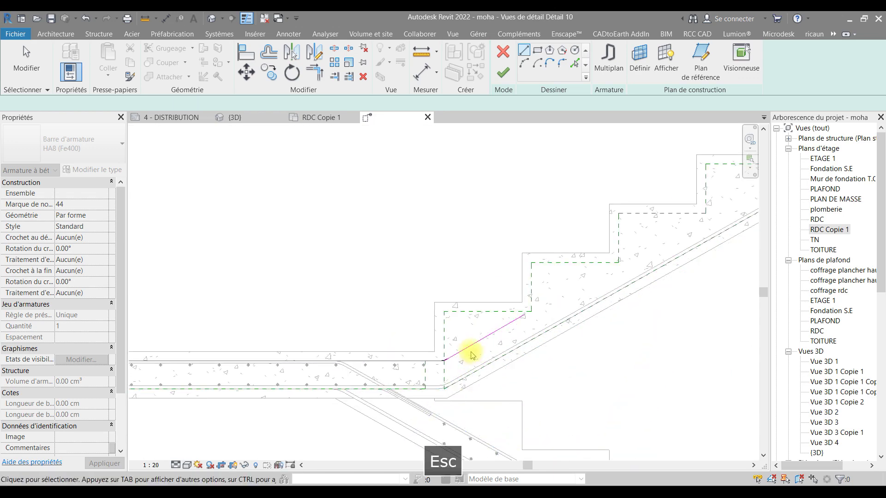
# Step: Move the inclined segment down to the upper flight's lower reinforcement, set its length to 0.3 m and finish the rebar sketch
pyautogui.click(468, 349)
pyautogui.moveTo(468, 348)
pyautogui.mouseDown()
pyautogui.moveTo(495, 363)
pyautogui.moveTo(541, 338)
pyautogui.mouseUp()
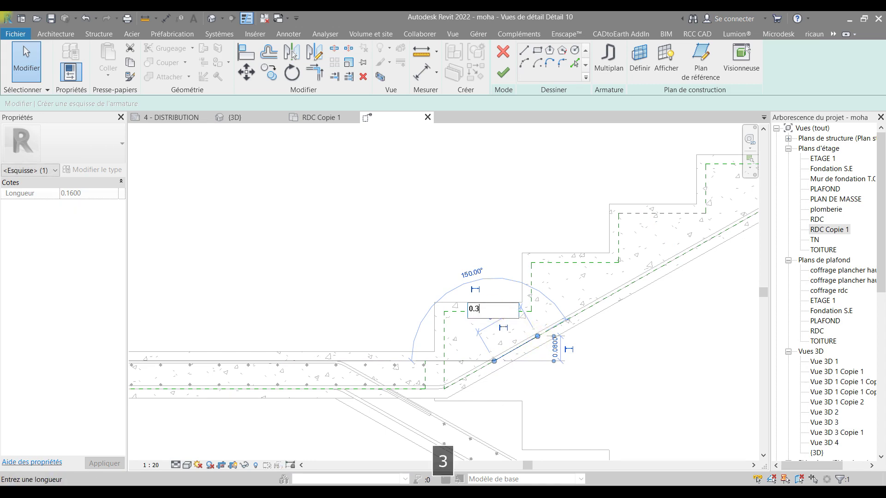
pyautogui.press('Return')
pyautogui.scroll(-2, 483, 322)
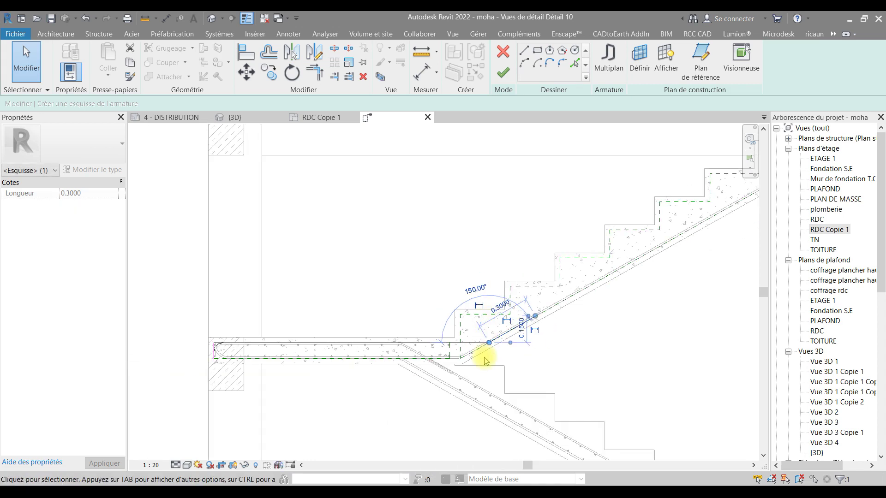
pyautogui.press('Escape')
pyautogui.press('Escape')
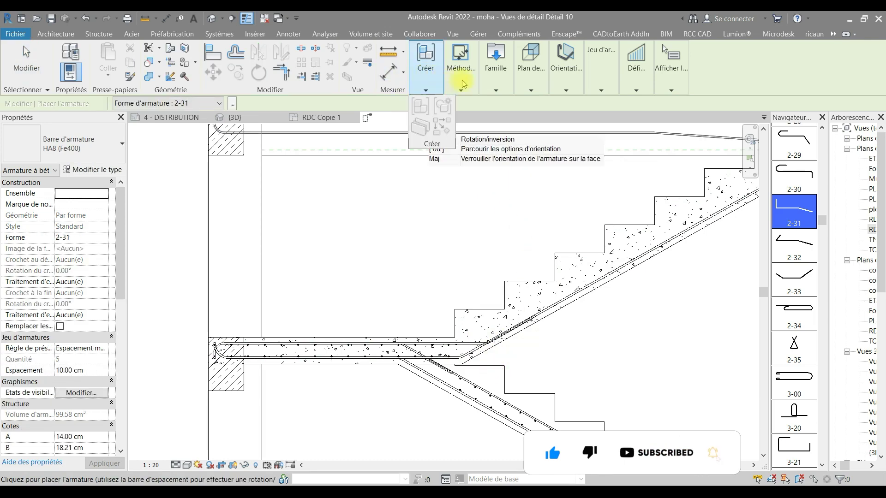
# Step: Start another sketched rebar in the stair with an inclined line about 2.82 m long from the flight's bottom cover corner to the top beam's far cover corner
pyautogui.moveTo(464, 84)
pyautogui.click(553, 115)
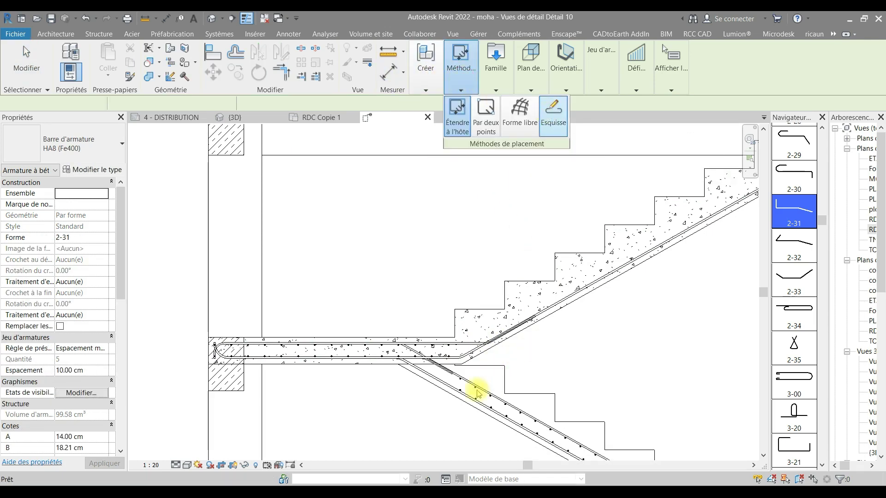
pyautogui.click(481, 312)
pyautogui.press('Return')
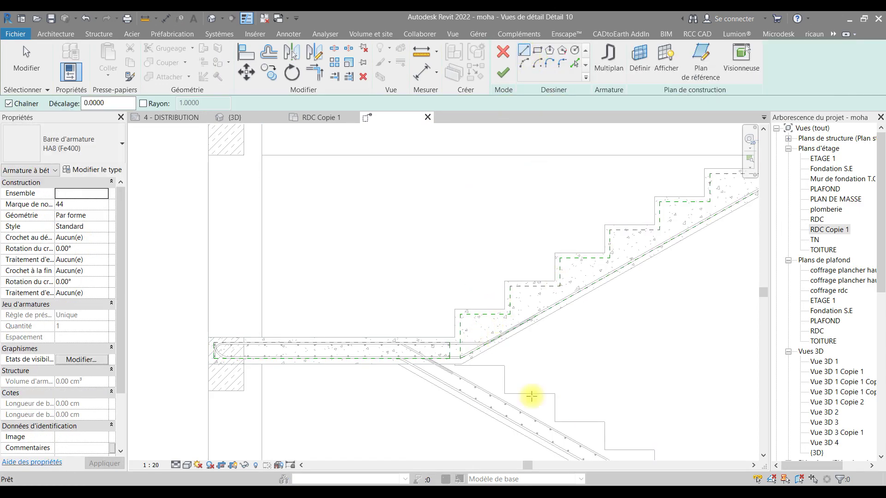
pyautogui.scroll(2, 460, 351)
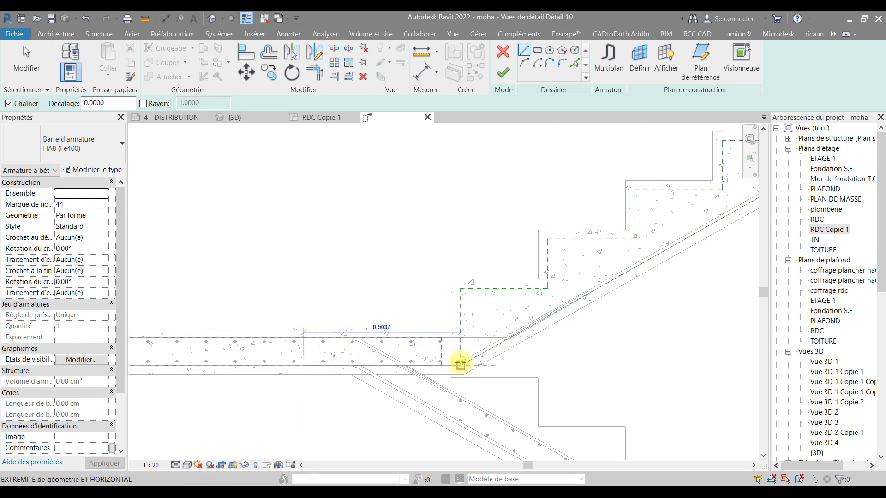
pyautogui.click(461, 363)
pyautogui.scroll(-3, 456, 362)
pyautogui.scroll(4, 603, 287)
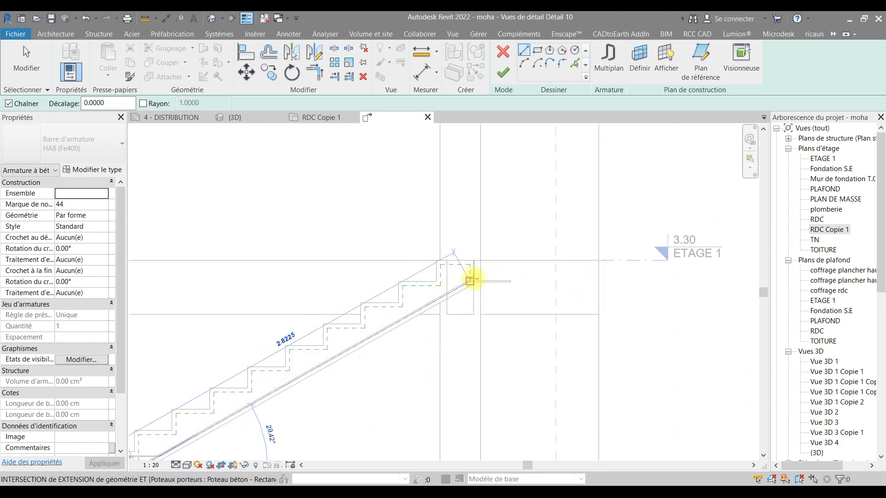
pyautogui.click(470, 281)
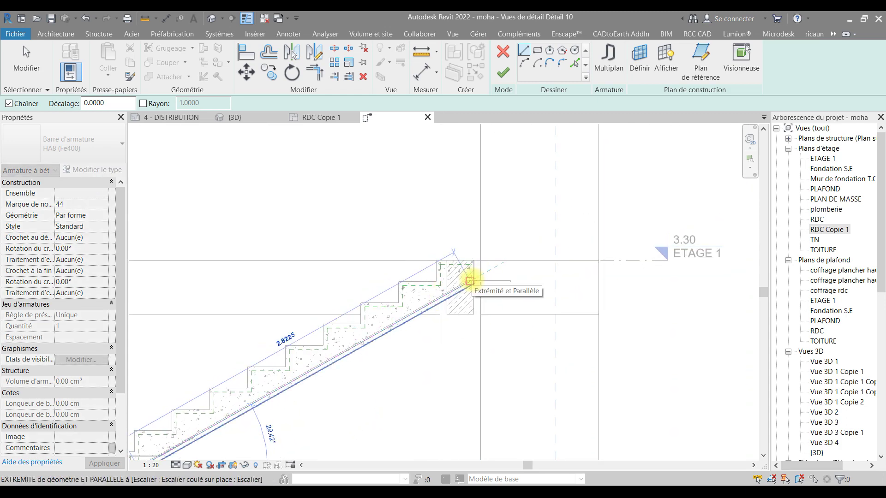
pyautogui.click(470, 281)
# Step: Extend the rebar sketch horizontally 0.3 m beyond the top beam and stop drawing
pyautogui.write('0.3')
pyautogui.press('Return')
pyautogui.scroll(2, 414, 291)
pyautogui.scroll(2, 416, 291)
pyautogui.press('Escape')
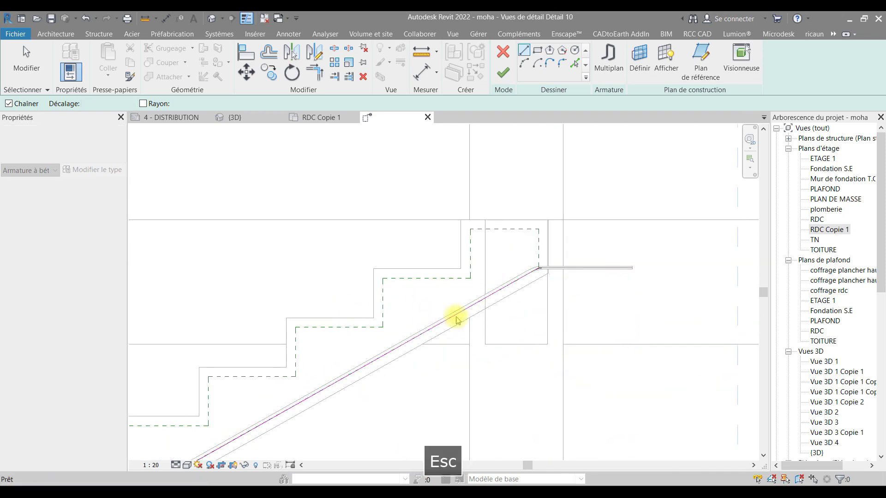
# Step: Move the inclined line up within the flight, raise the horizontal end to about 0.32 m long, finish the sketch and leave rebar placement
pyautogui.moveTo(446, 317)
pyautogui.mouseDown()
pyautogui.moveTo(434, 294)
pyautogui.moveTo(545, 277)
pyautogui.mouseUp()
pyautogui.click(535, 268)
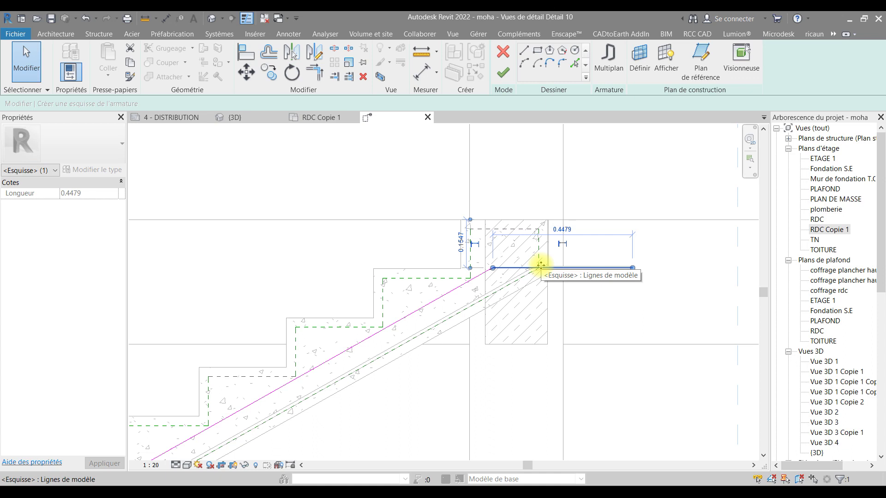
pyautogui.moveTo(552, 250); pyautogui.dragTo(553, 247)
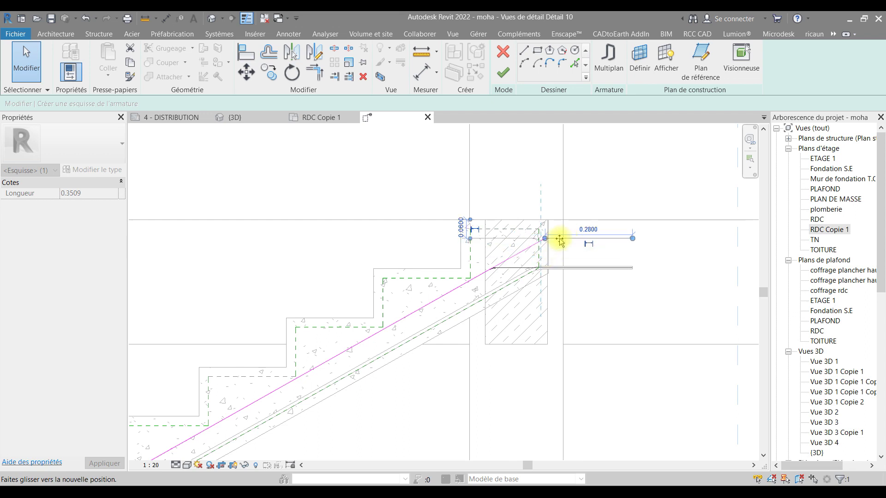
pyautogui.moveTo(556, 243); pyautogui.dragTo(557, 244)
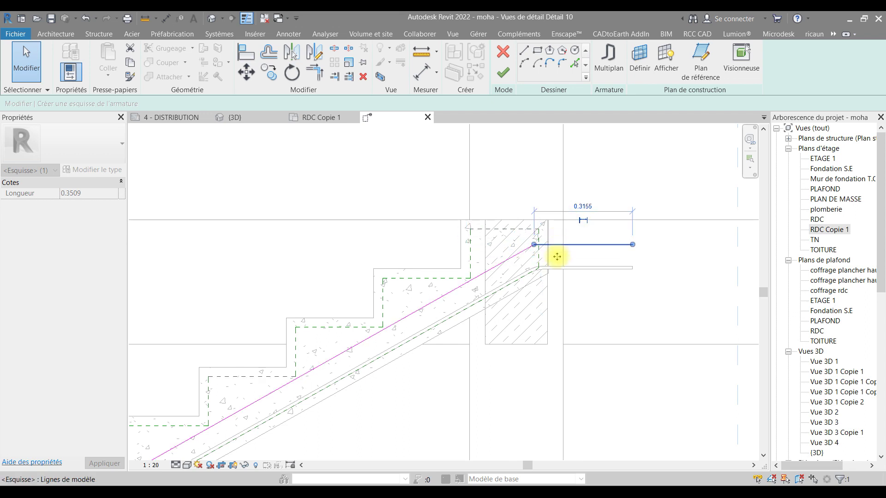
pyautogui.click(503, 74)
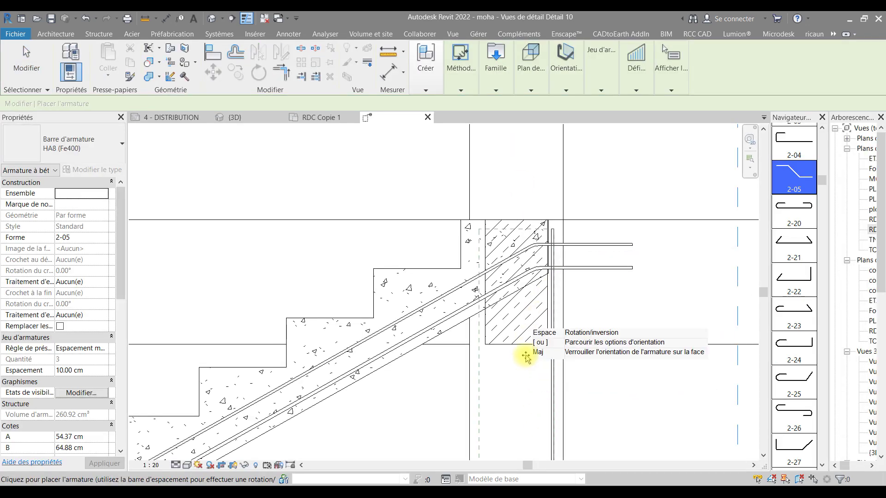
pyautogui.scroll(-4, 526, 361)
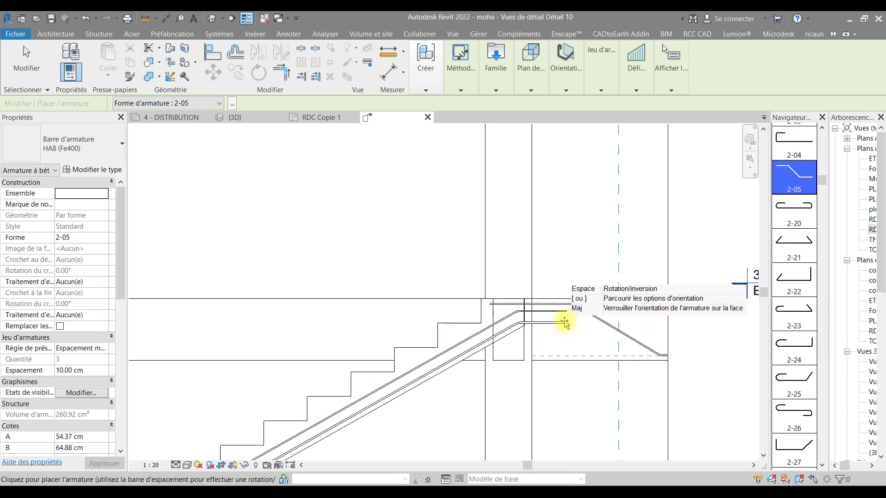
pyautogui.press('Escape')
pyautogui.press('Escape')
# Step: Edit the sketch of the lower HA10 (Fe400) 3 bar and raise its horizontal end line to the upper bar's level
pyautogui.scroll(3, 538, 323)
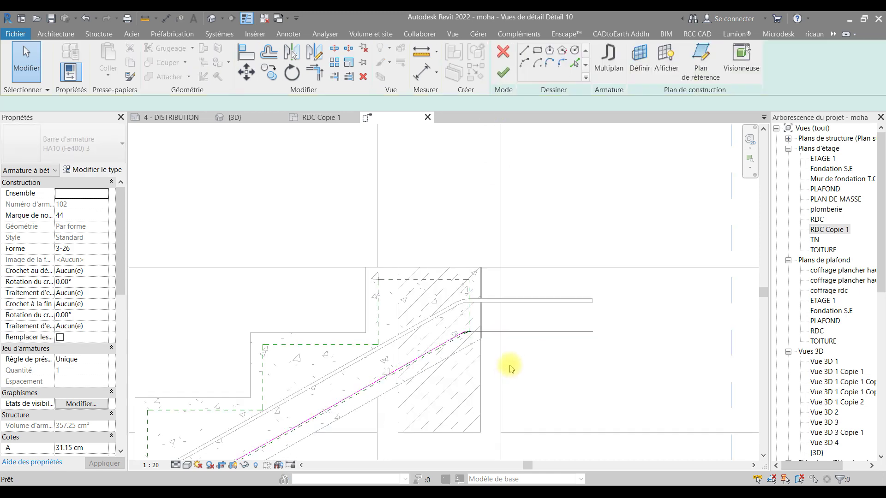
pyautogui.click(525, 333)
pyautogui.moveTo(530, 333); pyautogui.dragTo(546, 302)
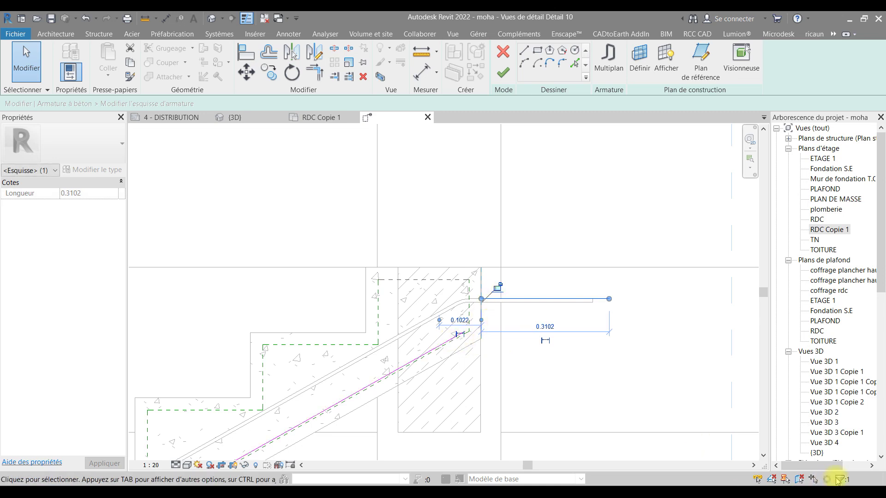
pyautogui.press('Escape')
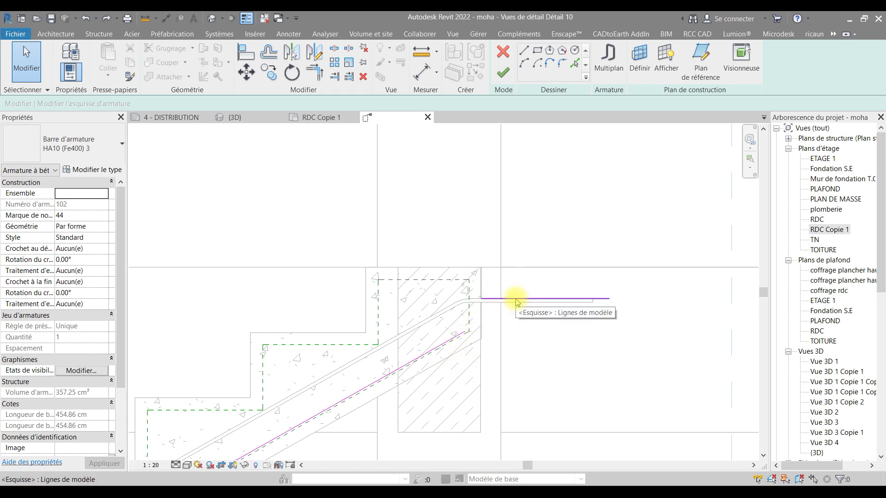
# Step: Trim and extend the inclined line and the raised horizontal line of the lower bar's sketch to a corner
pyautogui.press('y')
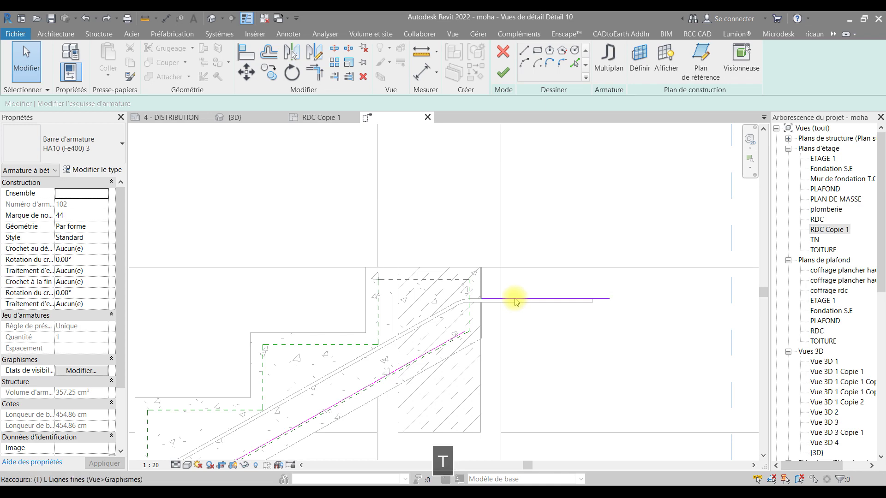
pyautogui.click(454, 344)
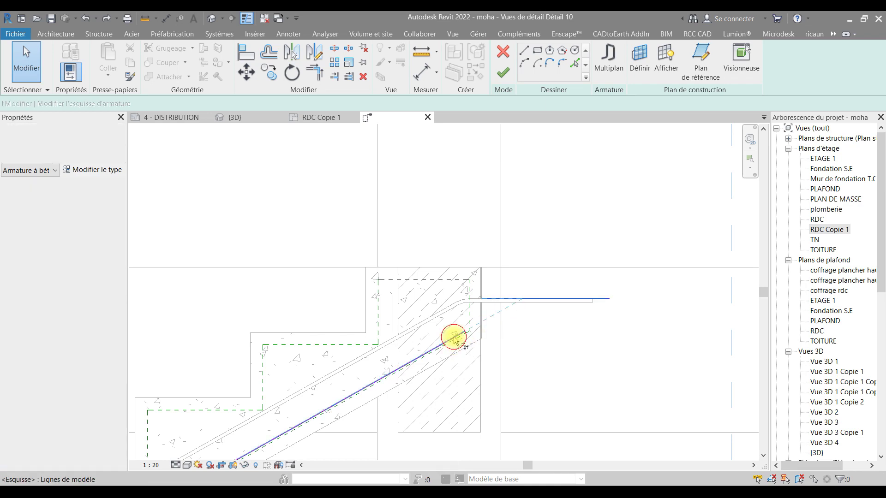
pyautogui.click(510, 300)
pyautogui.press('Escape')
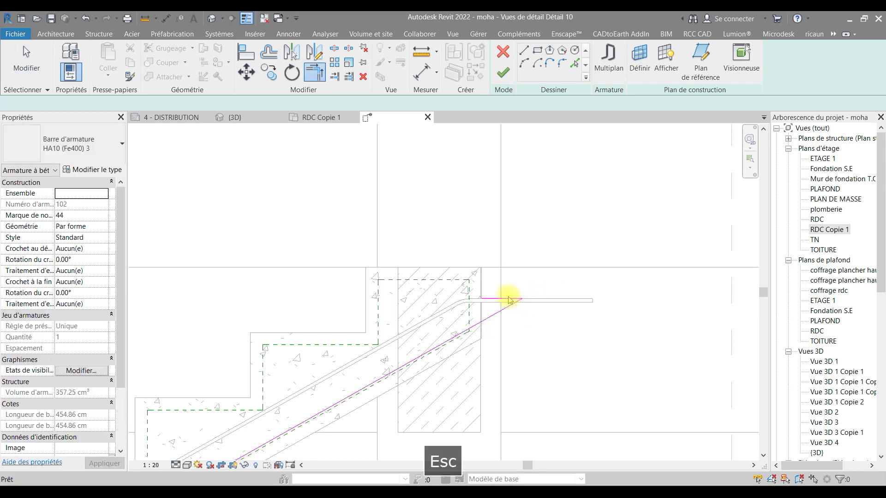
# Step: Stretch the lower bar's horizontal line to align with the end of the upper bar and finish the sketch edit
pyautogui.moveTo(522, 299)
pyautogui.mouseDown()
pyautogui.moveTo(595, 291)
pyautogui.moveTo(592, 299)
pyautogui.mouseUp()
pyautogui.press('Escape')
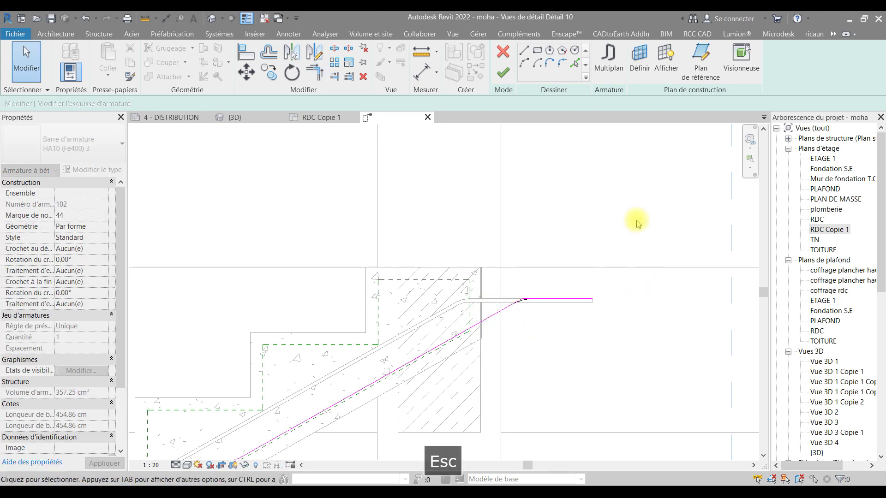
pyautogui.click(502, 72)
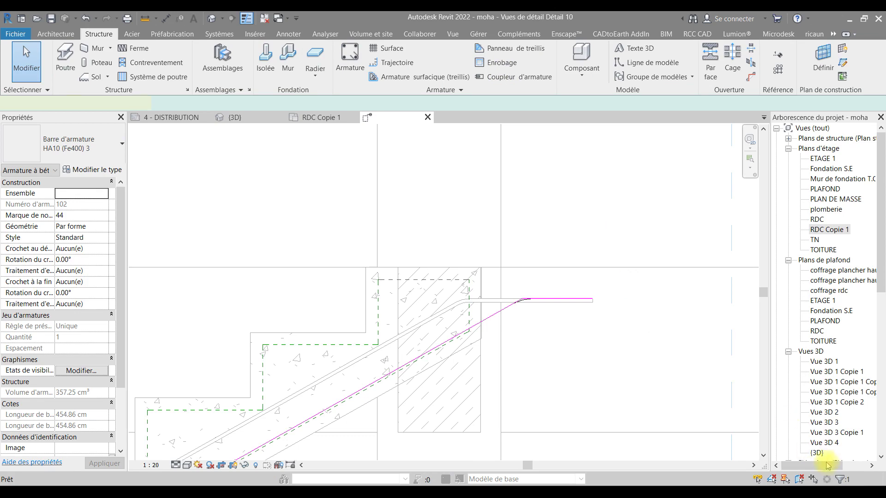
pyautogui.click(635, 299)
pyautogui.click(520, 235)
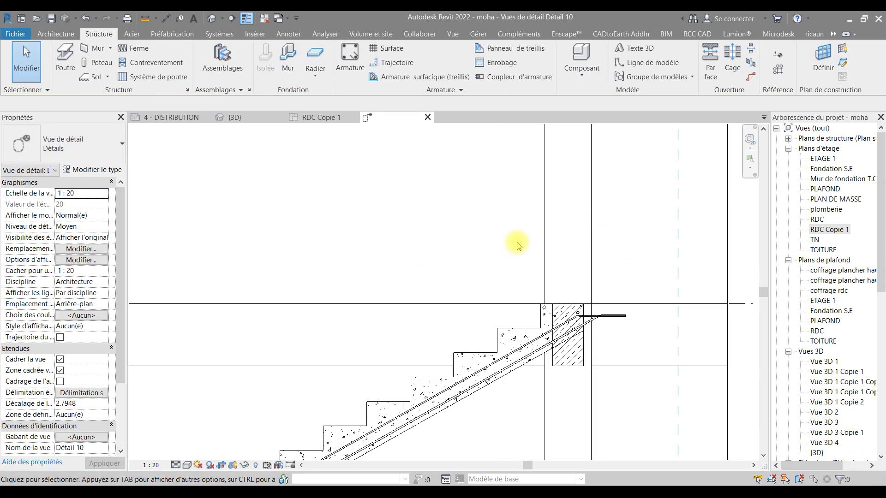
pyautogui.scroll(-5, 571, 241)
pyautogui.scroll(3, 530, 233)
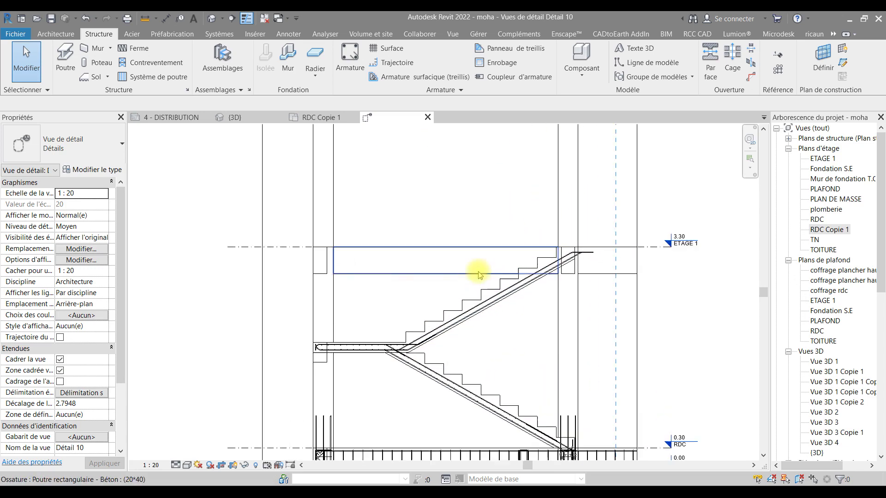
# Step: Set up rebar placement for HA8 (Fe400) bars perpendicular to the cover, using the straight shape 0-00
pyautogui.click(343, 61)
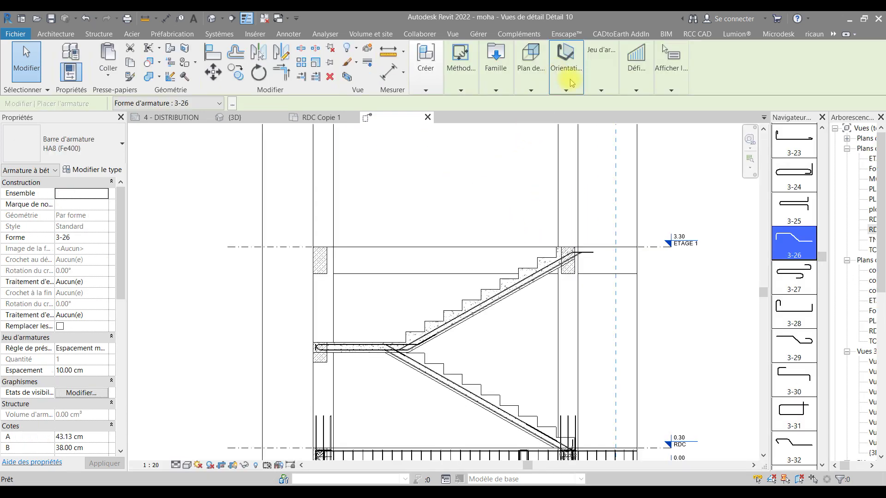
pyautogui.click(566, 60)
pyautogui.click(680, 116)
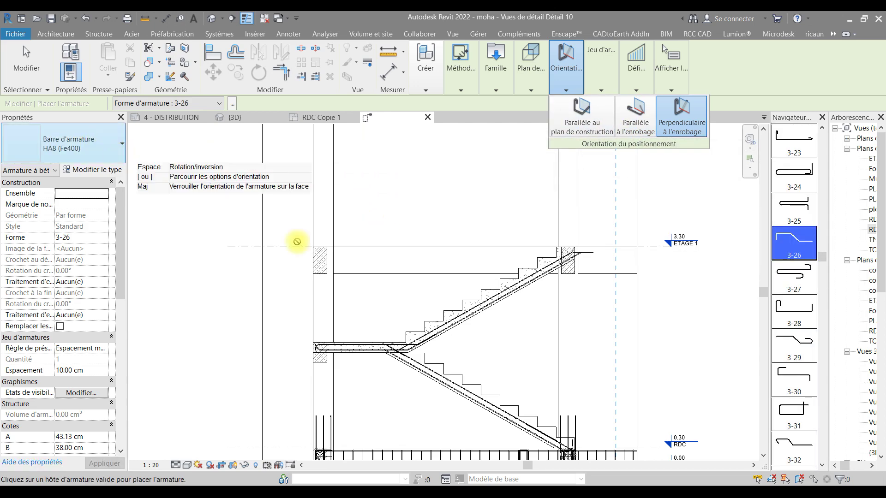
pyautogui.scroll(4, 429, 332)
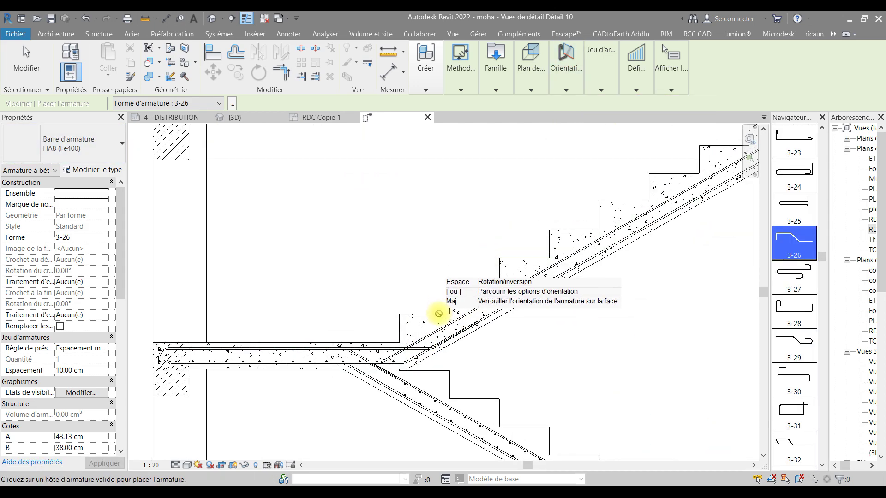
pyautogui.scroll(3, 450, 305)
pyautogui.scroll(2, 453, 339)
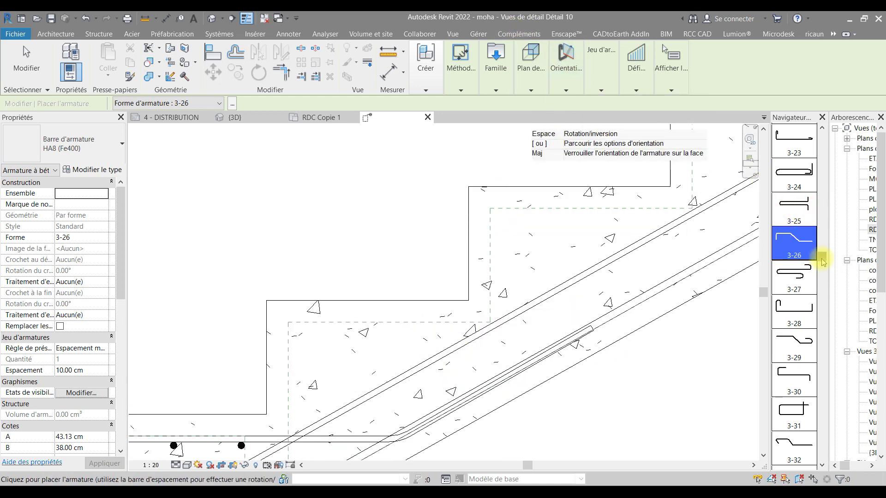
pyautogui.moveTo(823, 263); pyautogui.dragTo(836, 124)
pyautogui.click(805, 141)
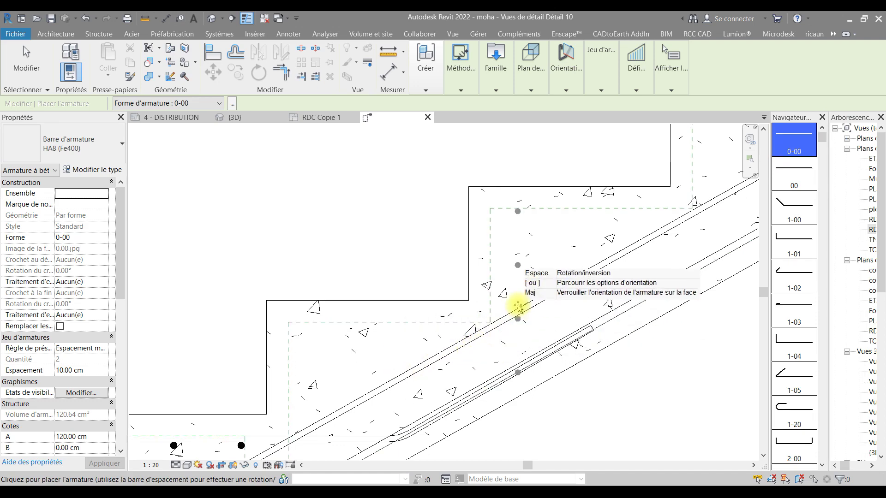
# Step: Place HA8 distribution bar sets at 10 cm spacing along the upper flight's upper and lower longitudinal bars and leave rebar placement
pyautogui.scroll(3, 496, 329)
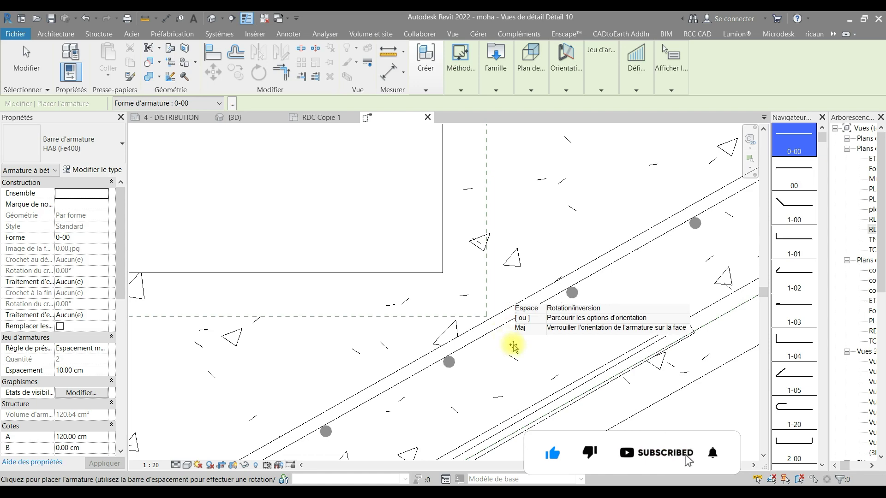
pyautogui.moveTo(510, 346); pyautogui.dragTo(457, 222, button='middle')
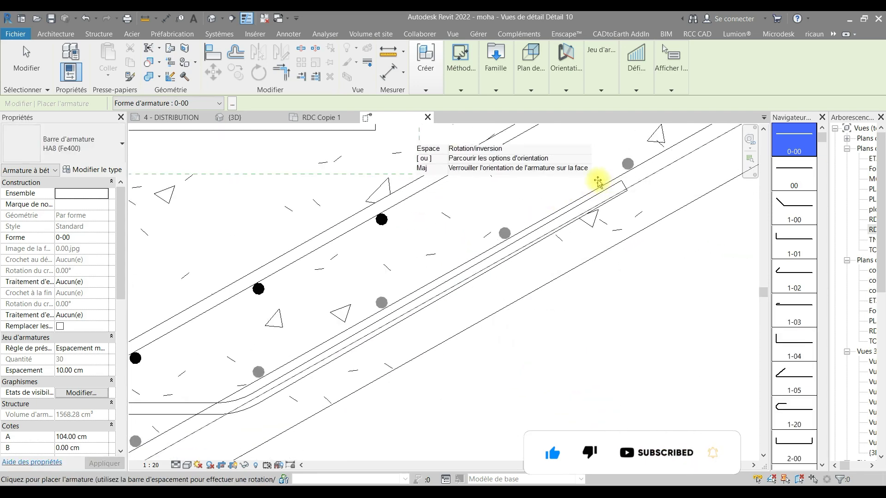
pyautogui.moveTo(588, 192); pyautogui.dragTo(607, 306, button='middle')
pyautogui.scroll(-3, 527, 319)
pyautogui.moveTo(489, 361); pyautogui.dragTo(342, 413, button='middle')
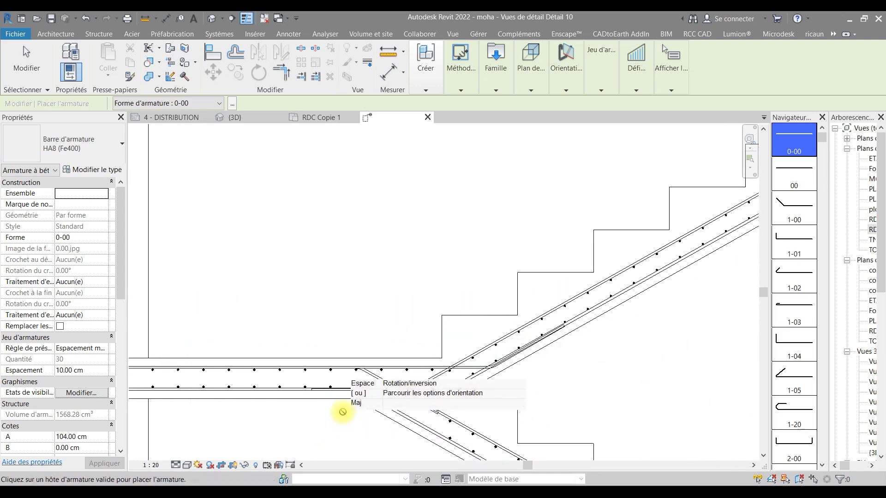
pyautogui.scroll(-2, 342, 413)
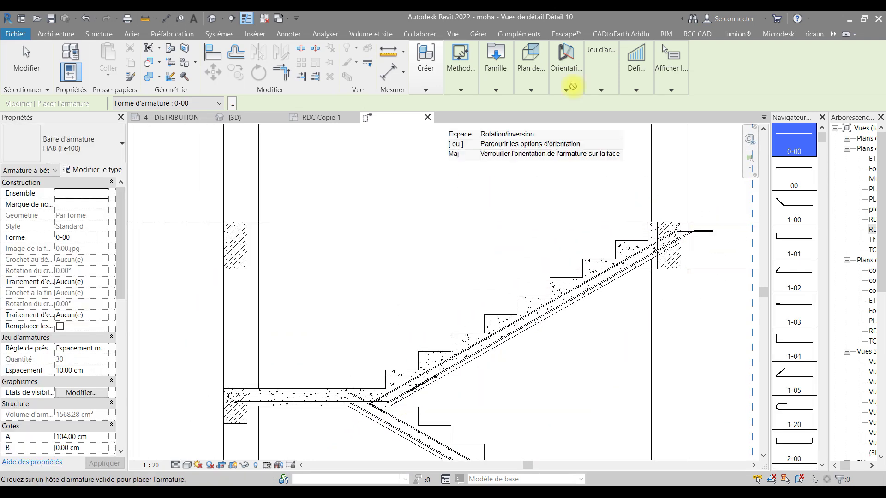
pyautogui.click(836, 479)
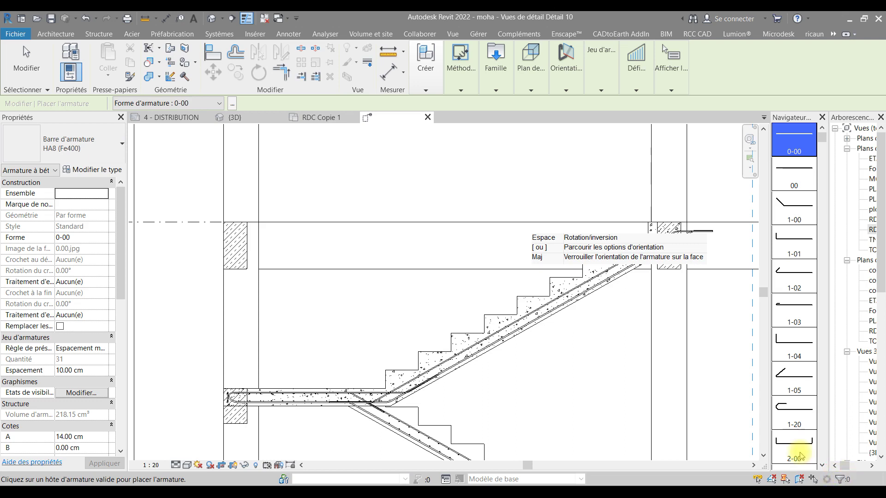
pyautogui.press('Escape')
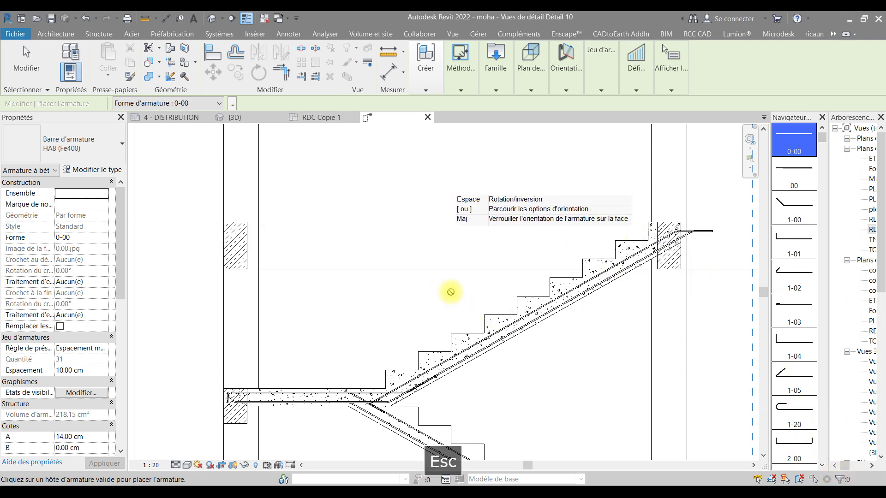
pyautogui.press('Escape')
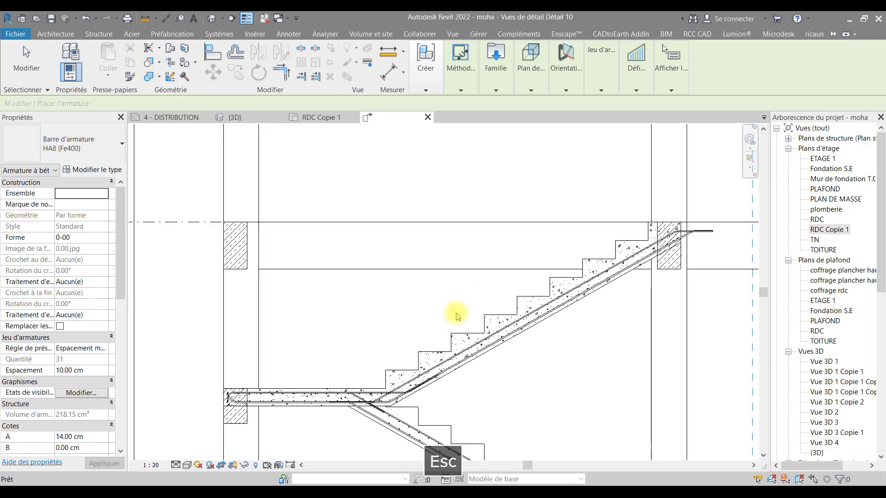
pyautogui.scroll(-2, 454, 314)
pyautogui.scroll(-1, 567, 300)
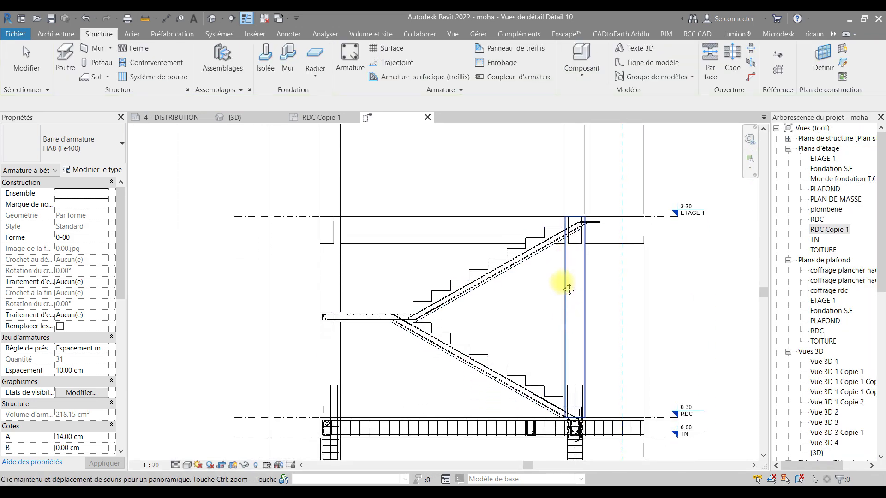
pyautogui.scroll(1, 531, 272)
pyautogui.press('Escape')
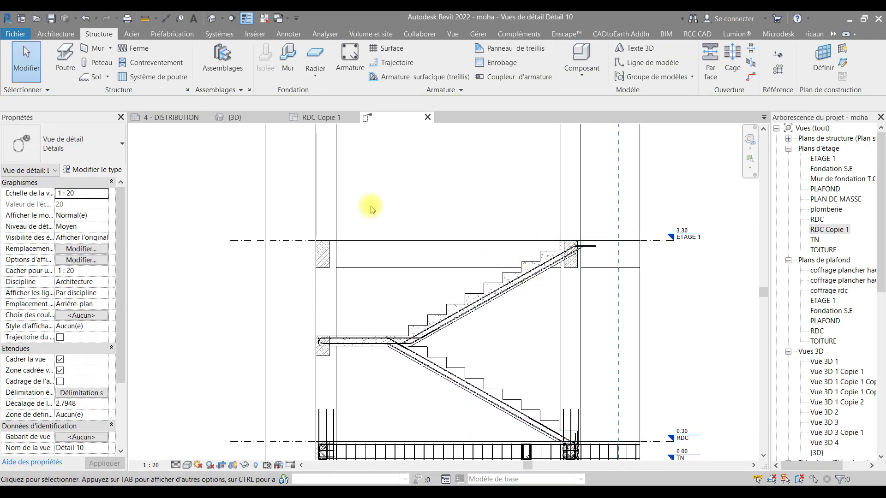
# Step: Select the stair in the RDC Copie 1 plan and isolate its surroundings with a section box in the 3D view
pyautogui.click(243, 119)
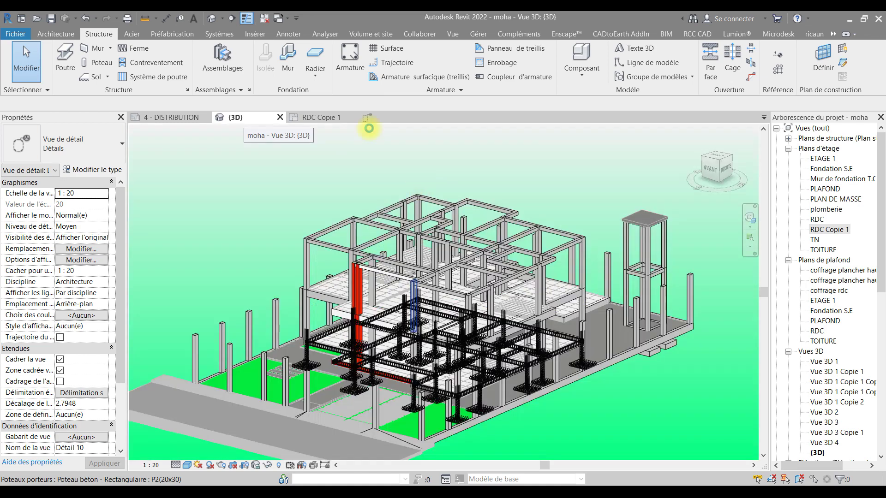
pyautogui.click(323, 119)
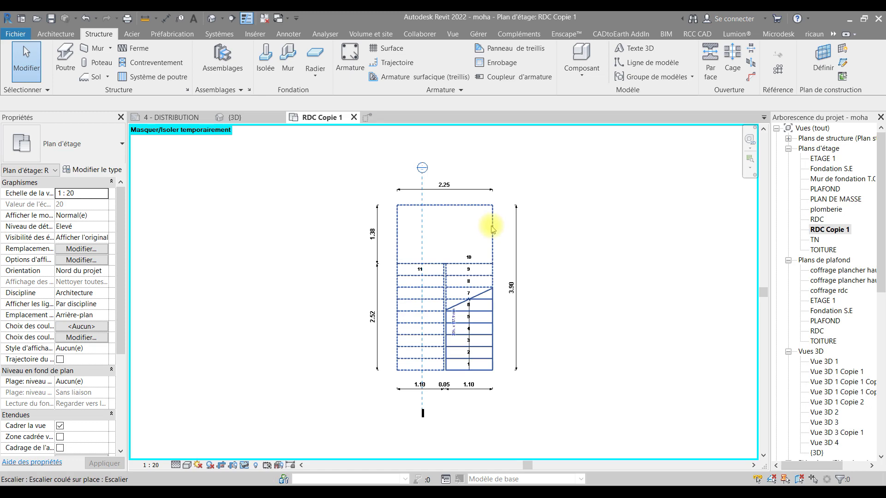
pyautogui.click(494, 233)
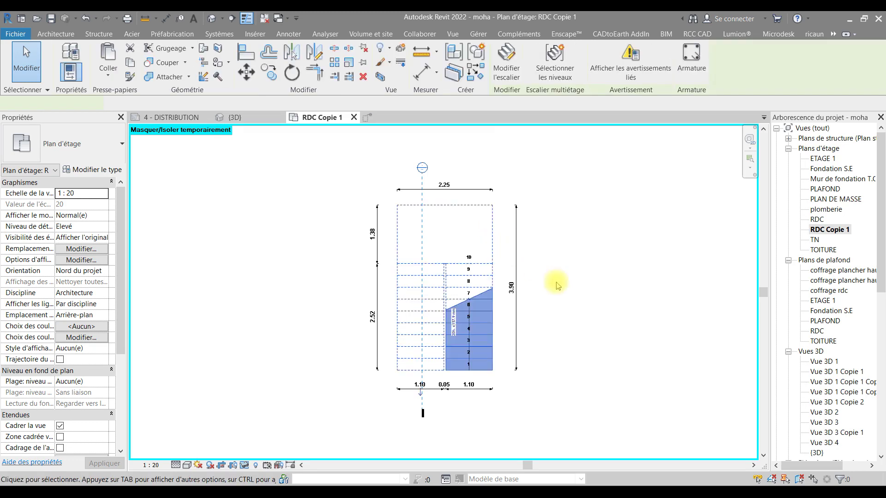
pyautogui.click(385, 81)
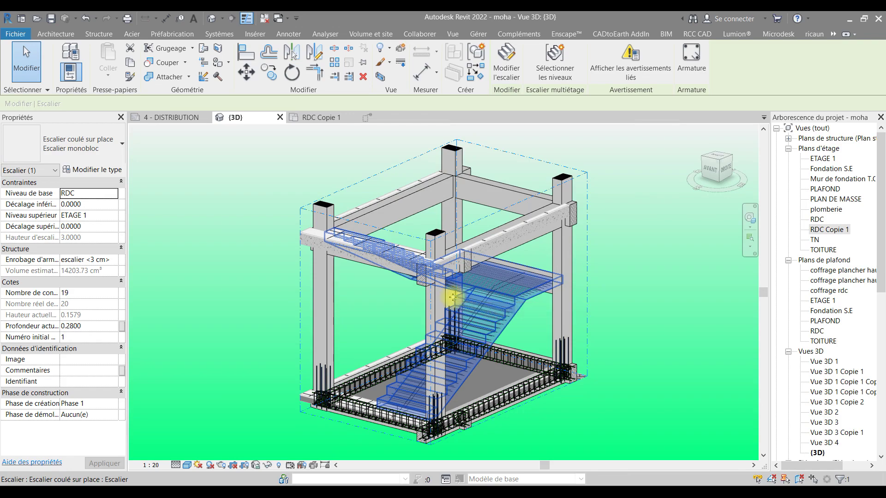
pyautogui.keyDown('shift'); pyautogui.moveTo(456, 299); pyautogui.dragTo(600, 321, button='middle'); pyautogui.keyUp('shift')
pyautogui.click(614, 316)
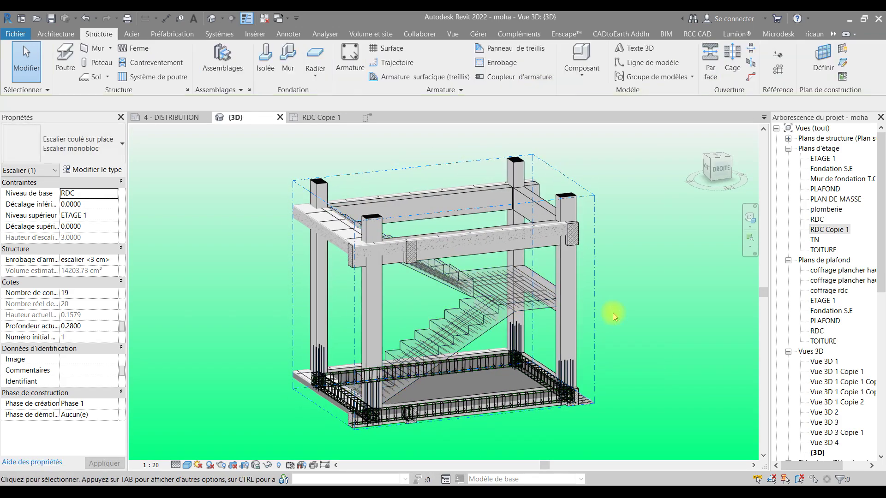
# Step: Select everything inside the section box and filter the selection to the Armature à béton category only
pyautogui.scroll(4, 477, 309)
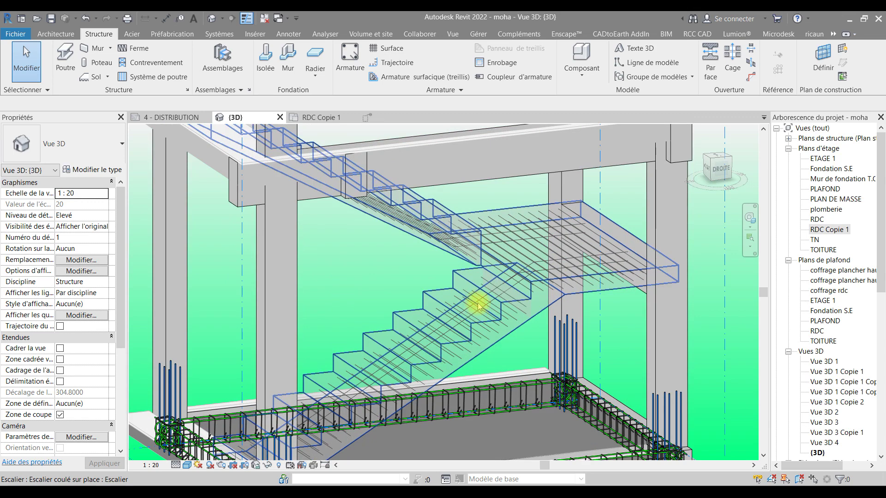
pyautogui.scroll(-4, 478, 307)
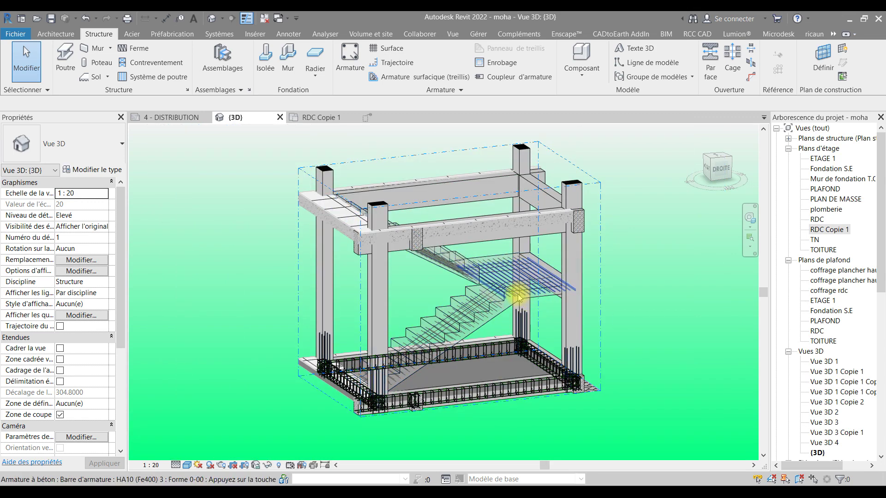
pyautogui.moveTo(640, 148); pyautogui.dragTo(195, 418)
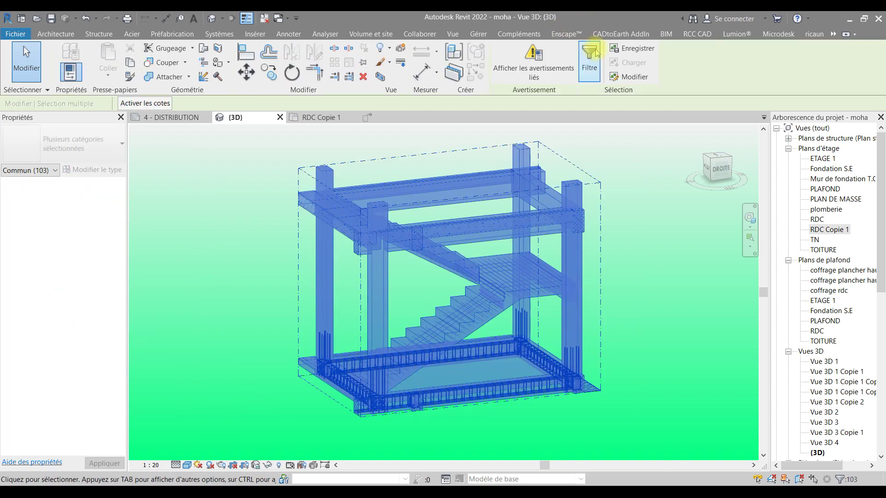
pyautogui.click(595, 69)
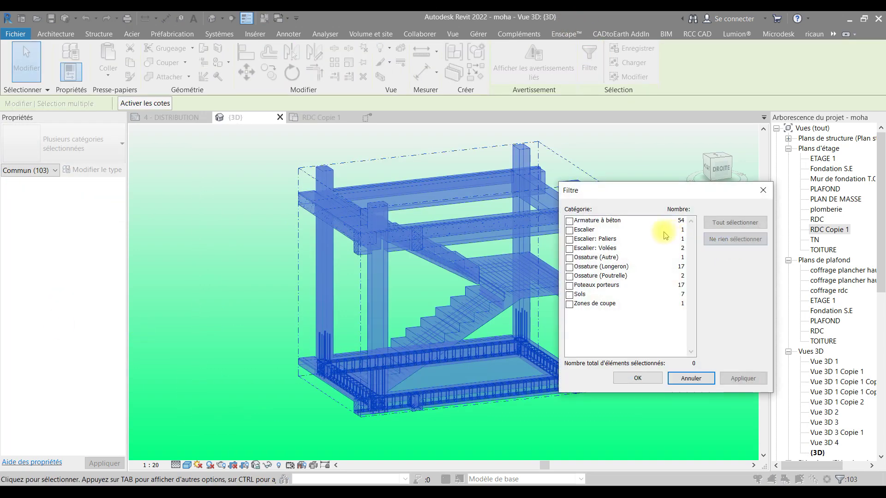
pyautogui.click(569, 221)
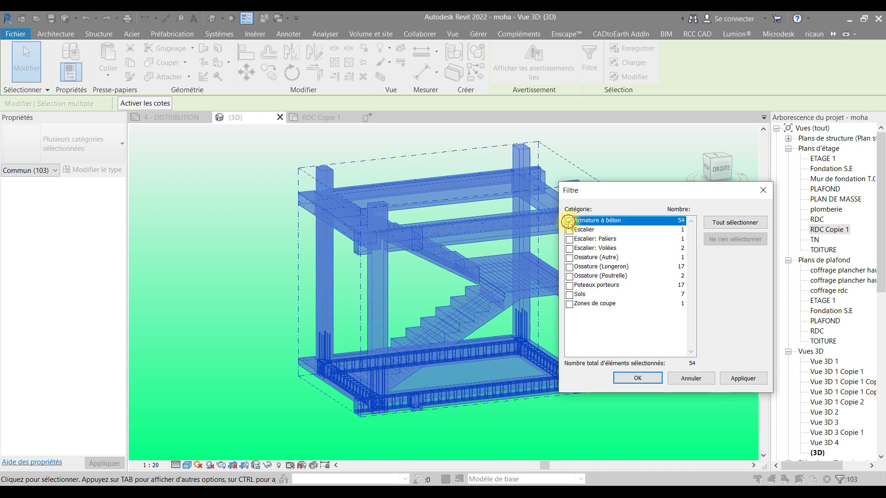
pyautogui.click(638, 379)
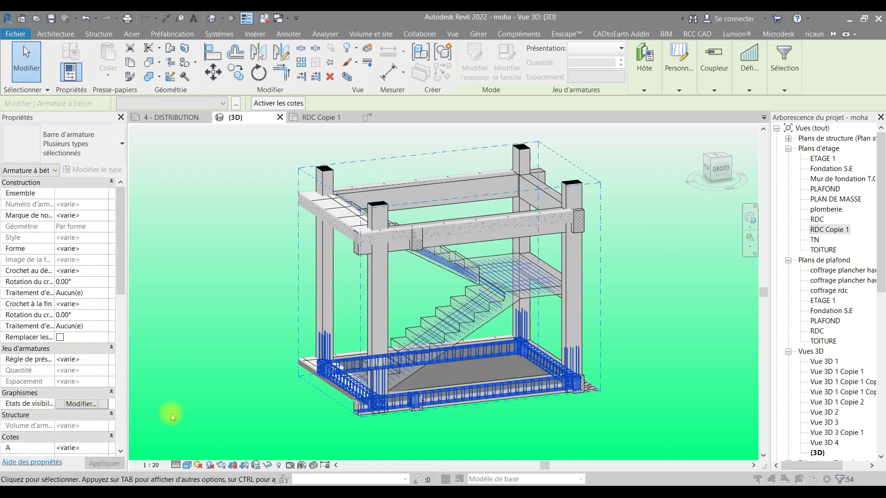
# Step: Make the selected rebars display unobscured and as solid in the {3D} view, and clear the selection
pyautogui.click(81, 404)
pyautogui.scroll(-3, 417, 294)
pyautogui.scroll(-8, 418, 294)
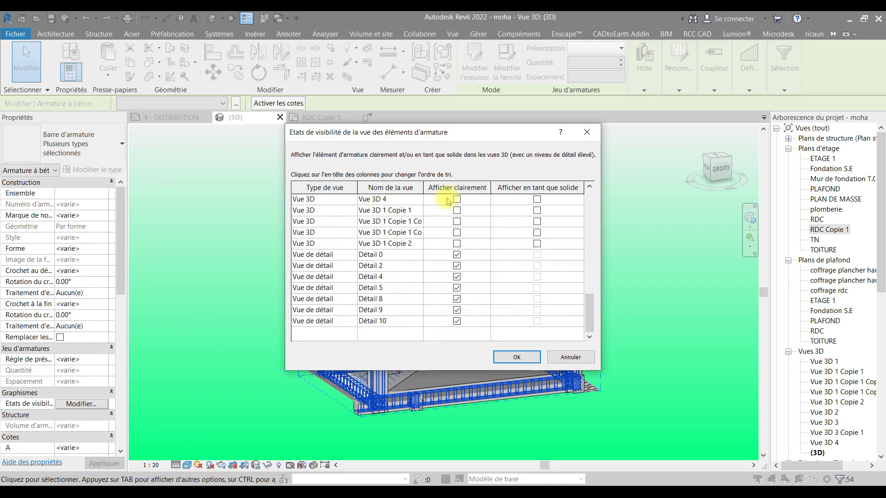
pyautogui.scroll(3, 392, 213)
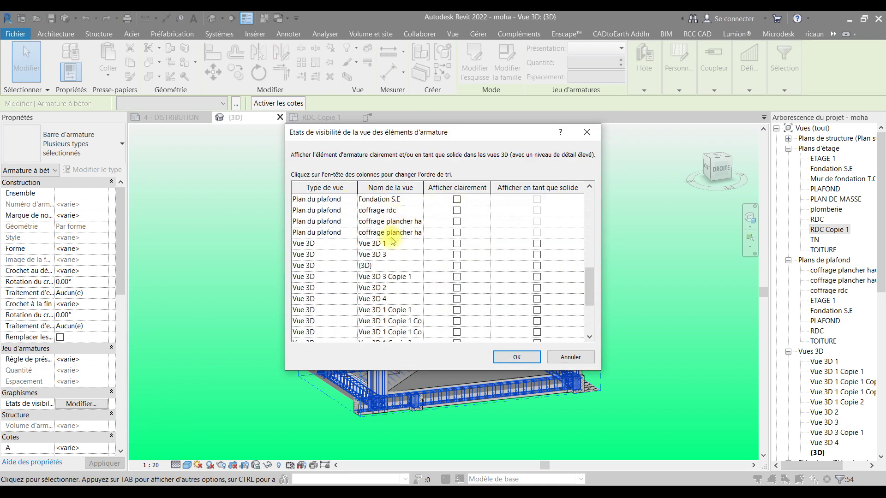
pyautogui.click(457, 266)
pyautogui.click(537, 266)
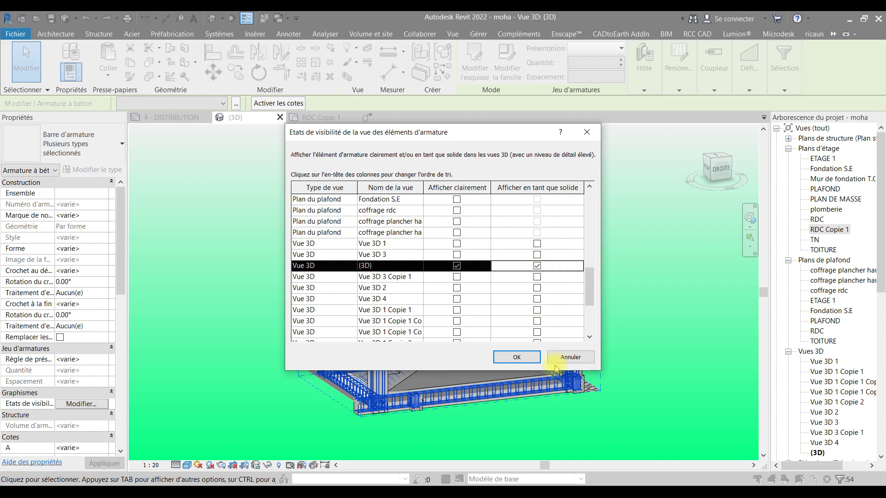
pyautogui.click(516, 359)
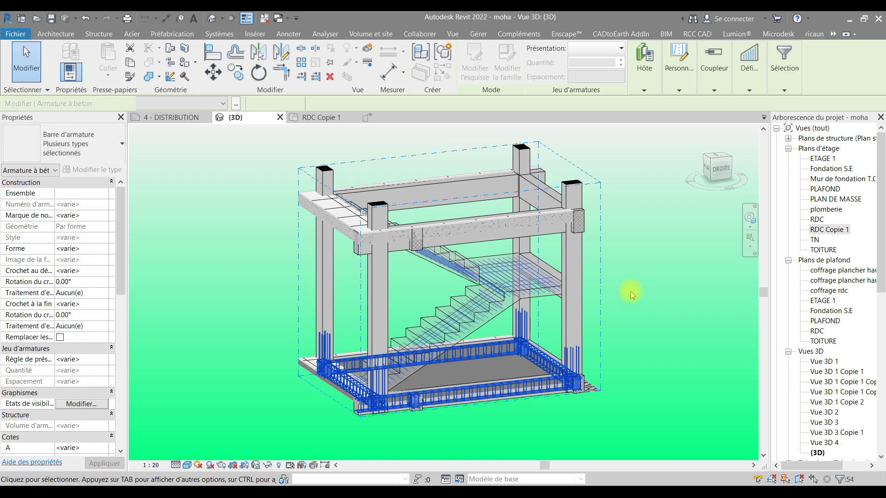
pyautogui.keyDown('shift'); pyautogui.moveTo(557, 310); pyautogui.dragTo(622, 312, button='middle'); pyautogui.keyUp('shift')
pyautogui.press('Escape')
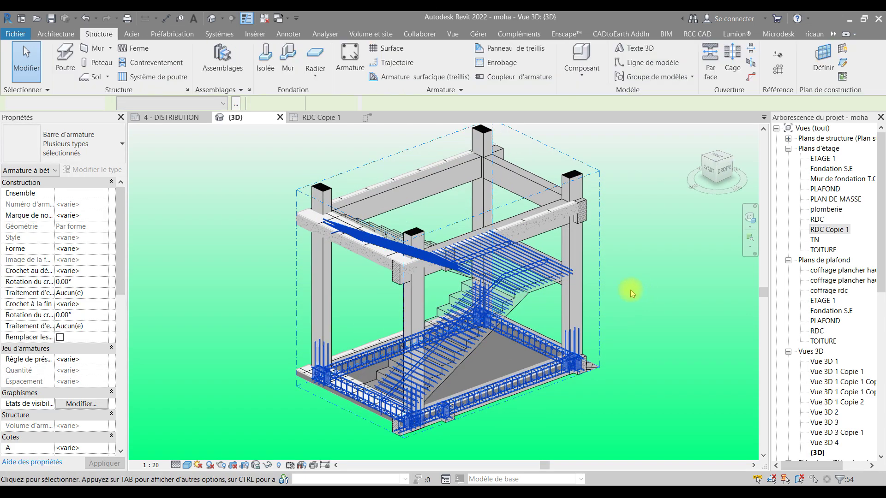
# Step: Select the single HA10 longitudinal bars that cross where the lower flight meets the landing in the {3D} view
pyautogui.scroll(5, 508, 323)
pyautogui.moveTo(489, 318); pyautogui.dragTo(535, 308, button='middle')
pyautogui.scroll(5, 539, 304)
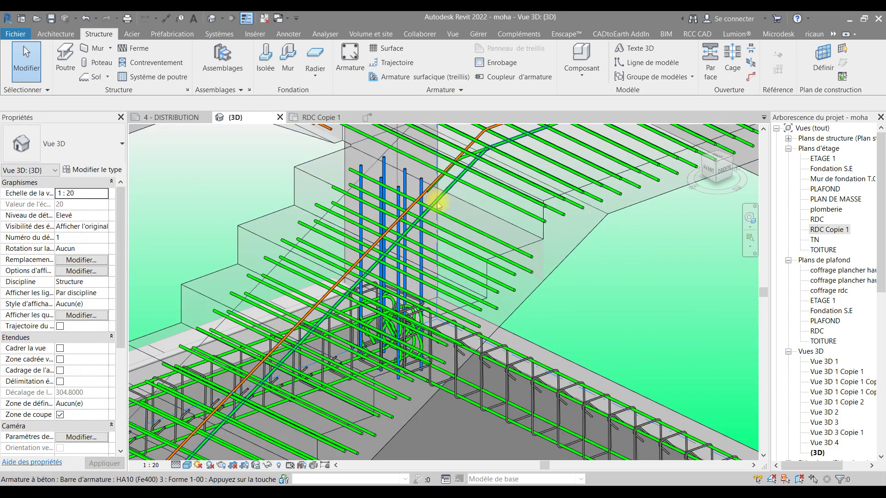
pyautogui.click(438, 203)
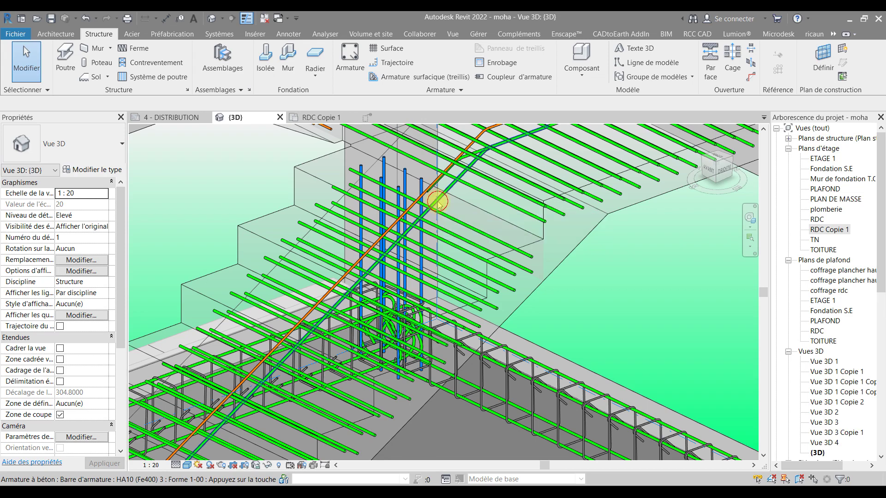
pyautogui.click(471, 174)
pyautogui.scroll(4, 489, 159)
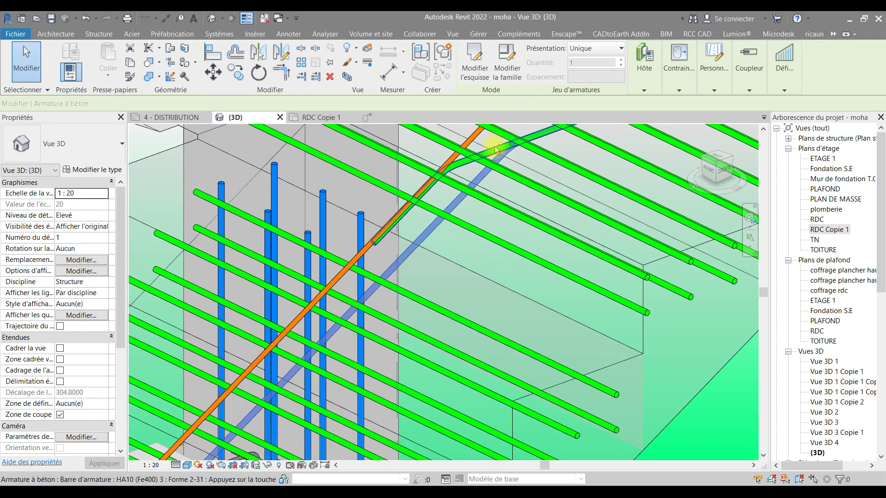
pyautogui.keyDown('ctrl'); pyautogui.click(495, 149); pyautogui.keyUp('ctrl')
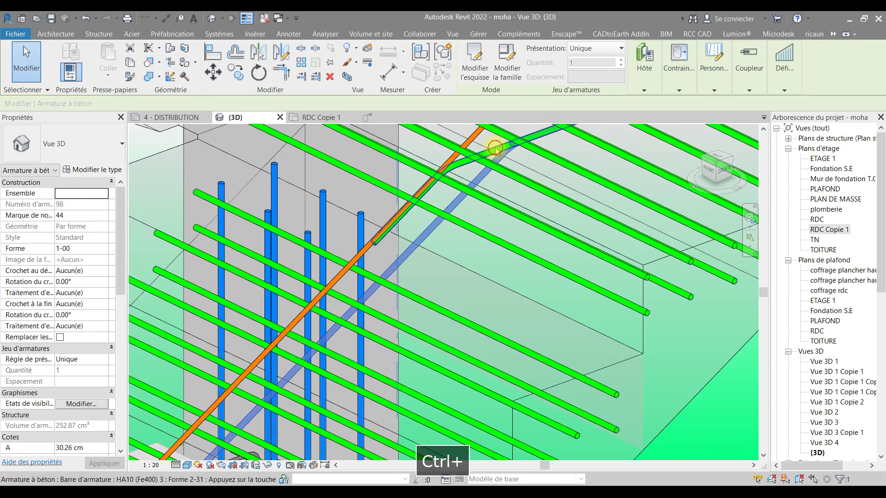
pyautogui.keyDown('ctrl'); pyautogui.click(474, 135); pyautogui.keyUp('ctrl')
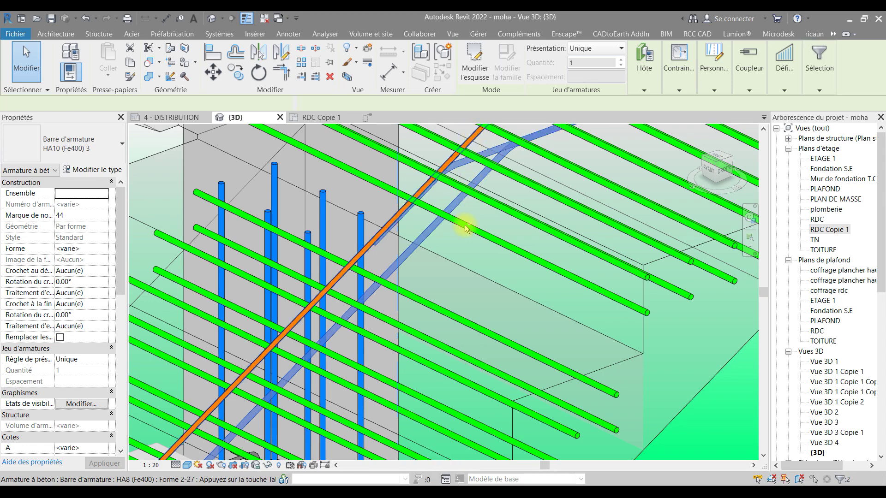
# Step: Add the starter bar and the hooked longitudinal bar at the foot of the lower flight to the selection
pyautogui.scroll(-5, 465, 227)
pyautogui.moveTo(431, 301); pyautogui.dragTo(569, 207, button='middle')
pyautogui.scroll(-3, 462, 240)
pyautogui.scroll(3, 361, 269)
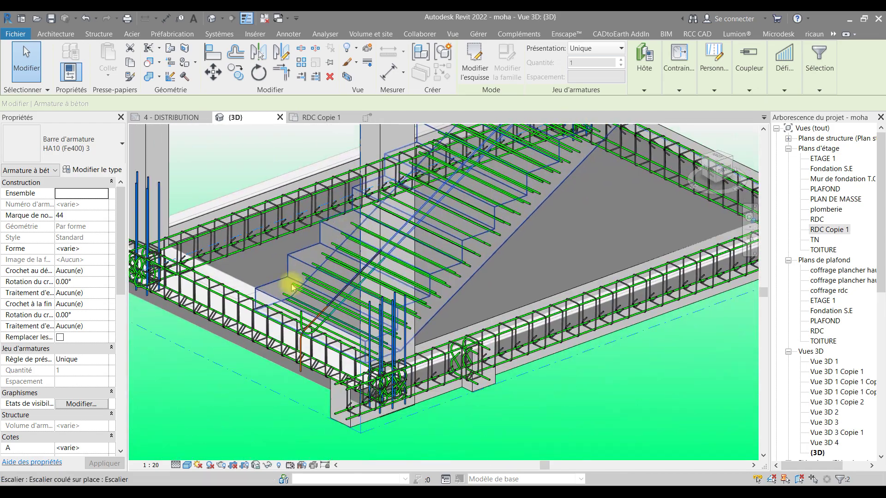
pyautogui.scroll(3, 301, 313)
pyautogui.scroll(1, 323, 355)
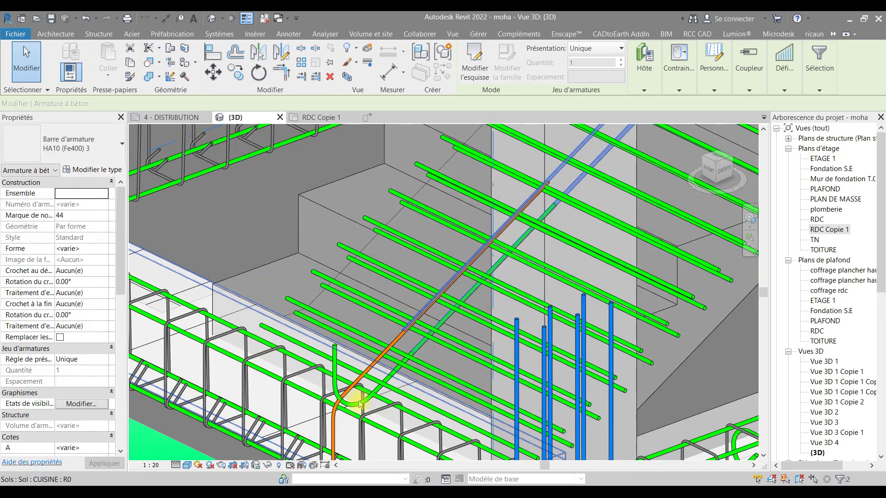
pyautogui.keyDown('ctrl'); pyautogui.click(354, 404); pyautogui.keyUp('ctrl')
pyautogui.scroll(3, 342, 406)
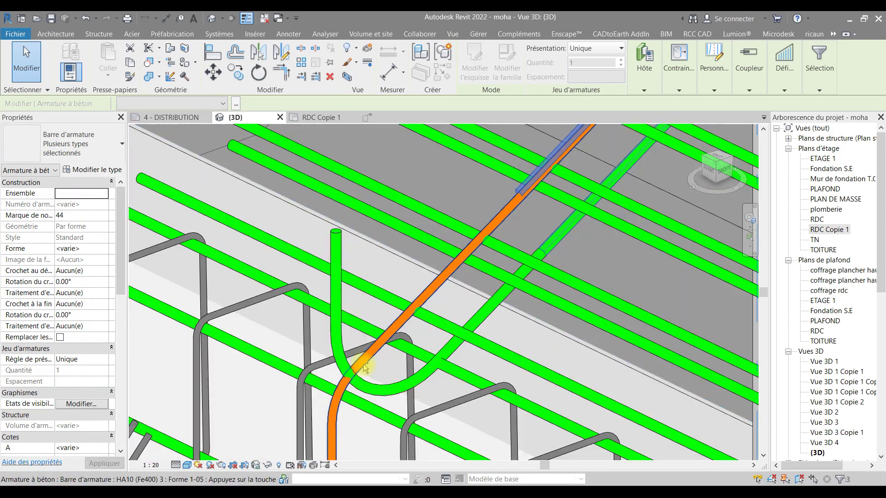
pyautogui.keyDown('ctrl'); pyautogui.click(366, 368); pyautogui.keyUp('ctrl')
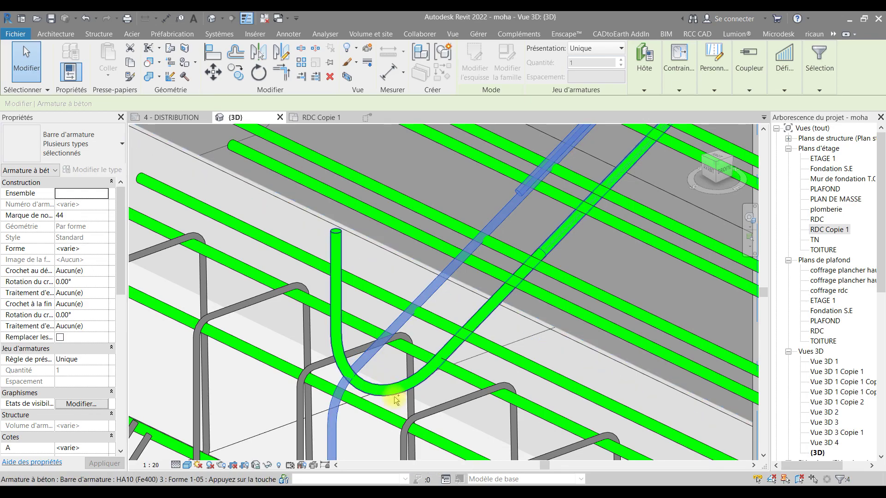
# Step: Add the upper flight's longitudinal bars, at both the landing and the upper floor end, to the selection
pyautogui.scroll(-6, 389, 397)
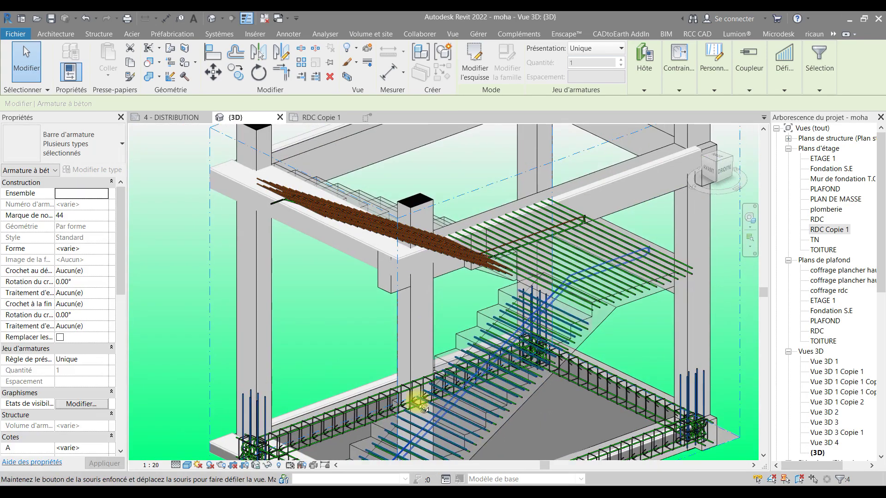
pyautogui.keyDown('shift'); pyautogui.moveTo(424, 408); pyautogui.dragTo(584, 253, button='middle'); pyautogui.keyUp('shift')
pyautogui.scroll(5, 585, 253)
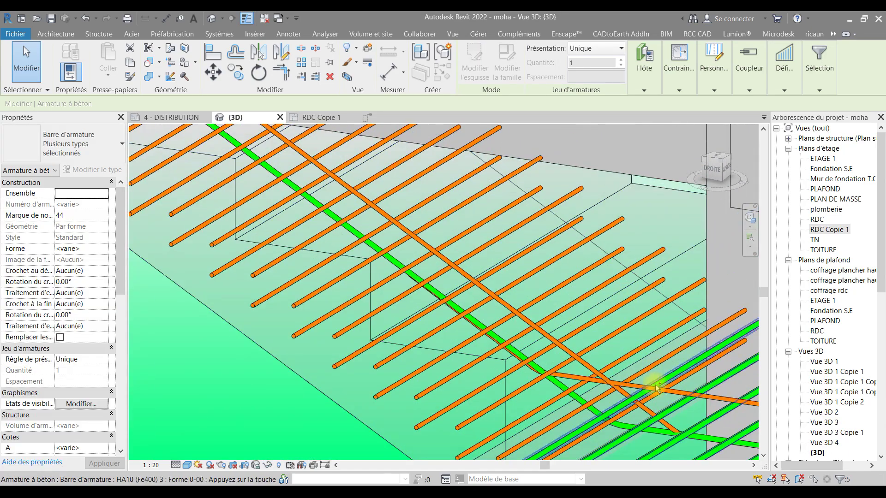
pyautogui.keyDown('ctrl'); pyautogui.click(670, 393); pyautogui.keyUp('ctrl')
pyautogui.keyDown('ctrl'); pyautogui.click(648, 414); pyautogui.keyUp('ctrl')
pyautogui.scroll(-6, 334, 260)
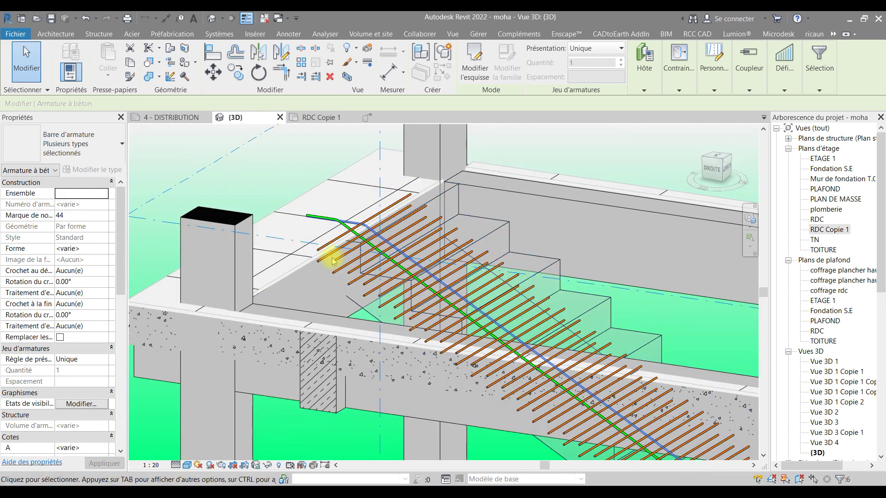
pyautogui.scroll(5, 334, 260)
pyautogui.keyDown('ctrl'); pyautogui.click(335, 254); pyautogui.keyUp('ctrl')
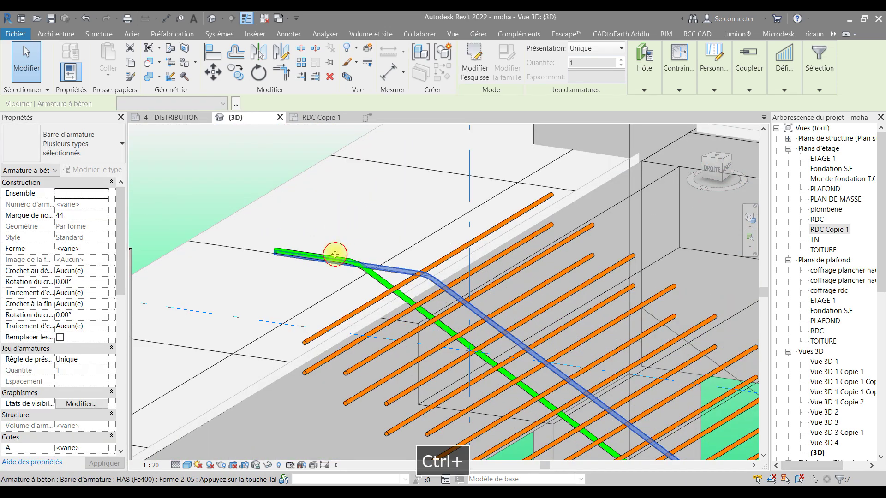
pyautogui.keyDown('ctrl'); pyautogui.click(381, 282); pyautogui.keyUp('ctrl')
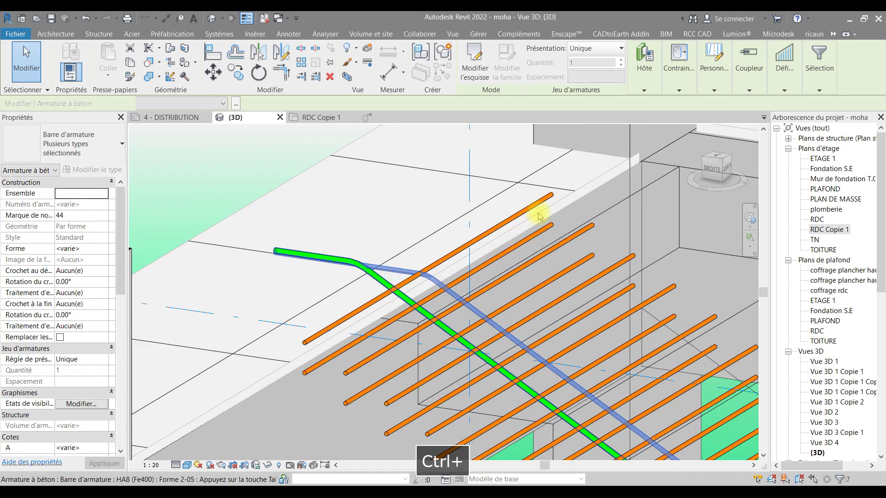
# Step: Distribute the selected longitudinal bars with the Espacement maximum layout at 20 cm spacing
pyautogui.click(600, 48)
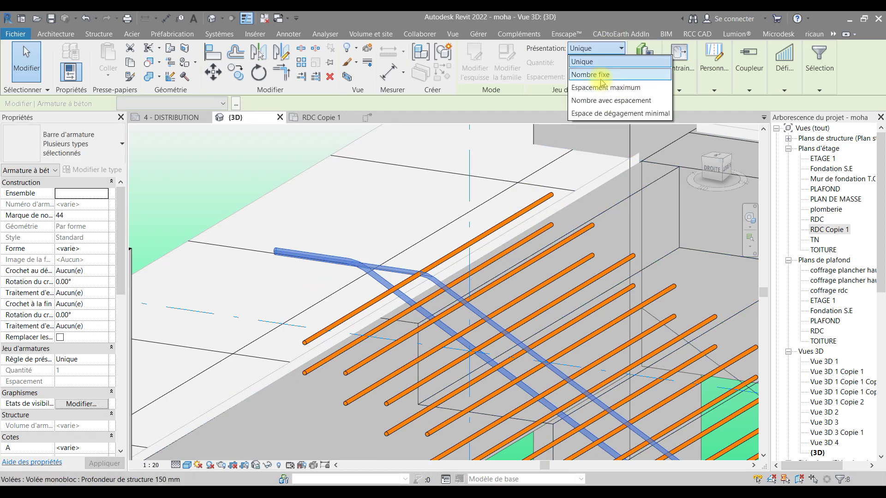
pyautogui.click(603, 87)
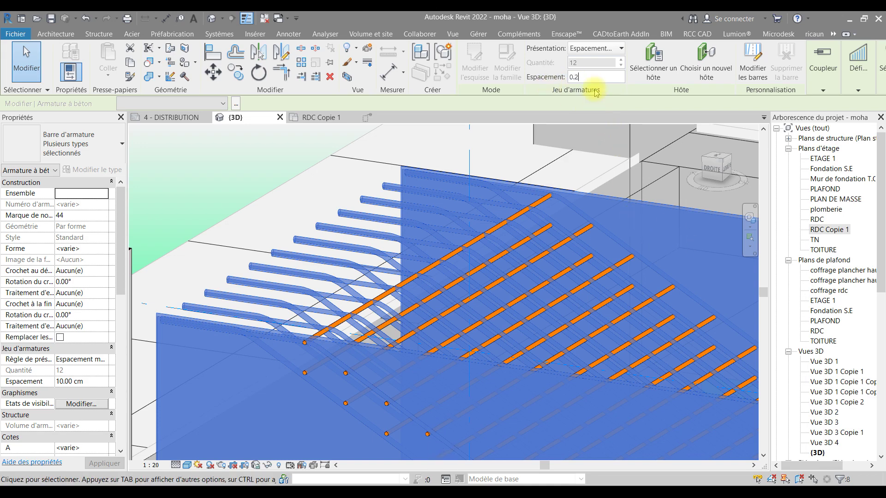
pyautogui.press('Return')
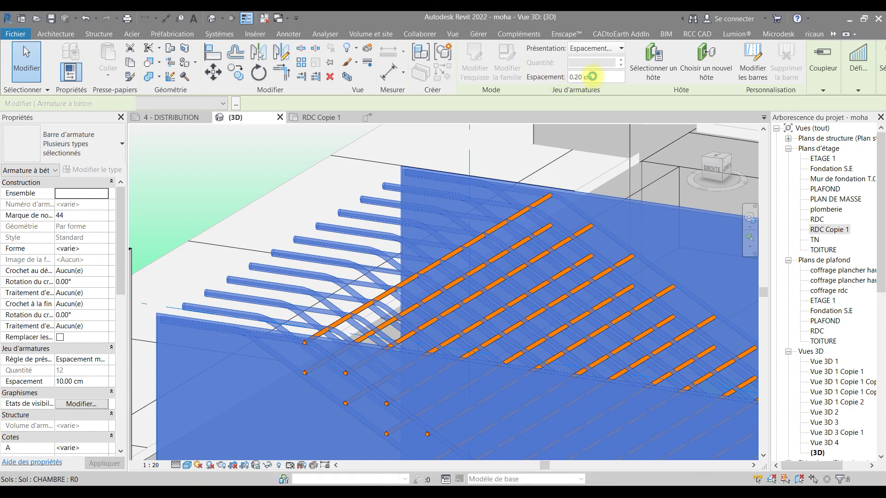
pyautogui.click(595, 77)
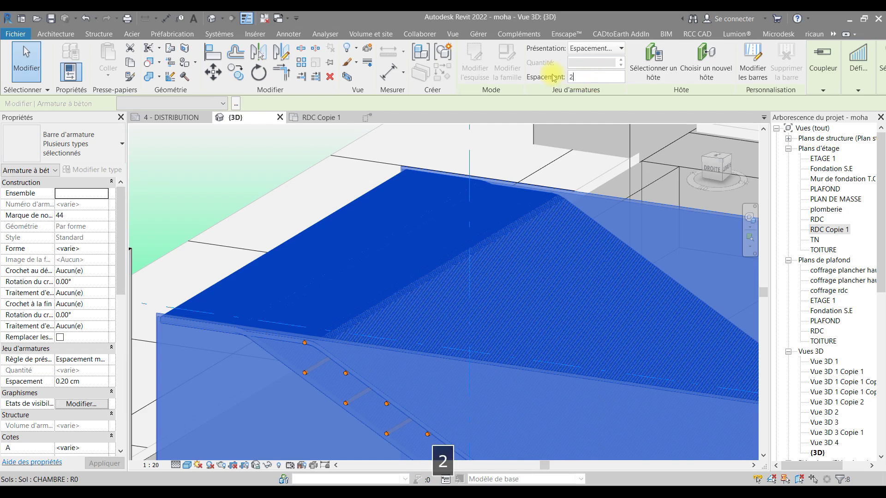
pyautogui.write('20')
pyautogui.press('Return')
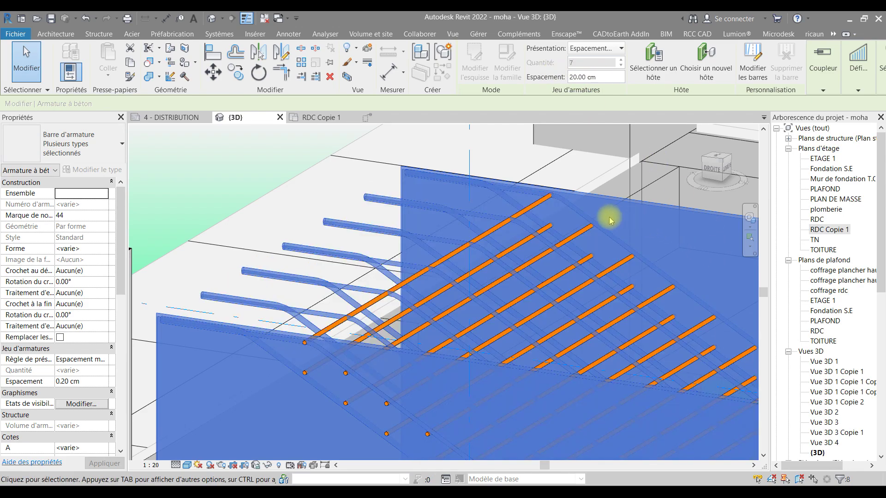
# Step: Clear the selection and examine the distributed reinforcement of both flights and the landing from several angles
pyautogui.scroll(-5, 422, 197)
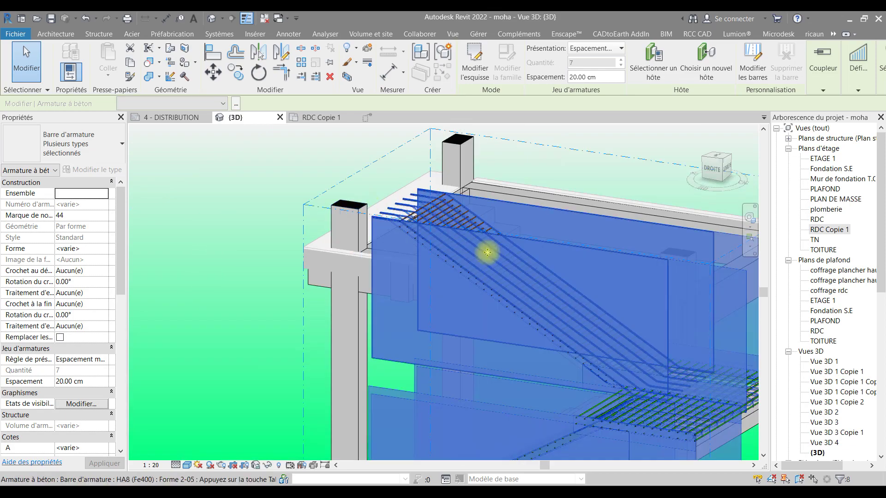
pyautogui.scroll(3, 253, 239)
pyautogui.click(203, 267)
pyautogui.keyDown('shift'); pyautogui.moveTo(204, 267); pyautogui.dragTo(539, 281, button='middle'); pyautogui.keyUp('shift')
pyautogui.press('Escape')
pyautogui.scroll(-4, 554, 276)
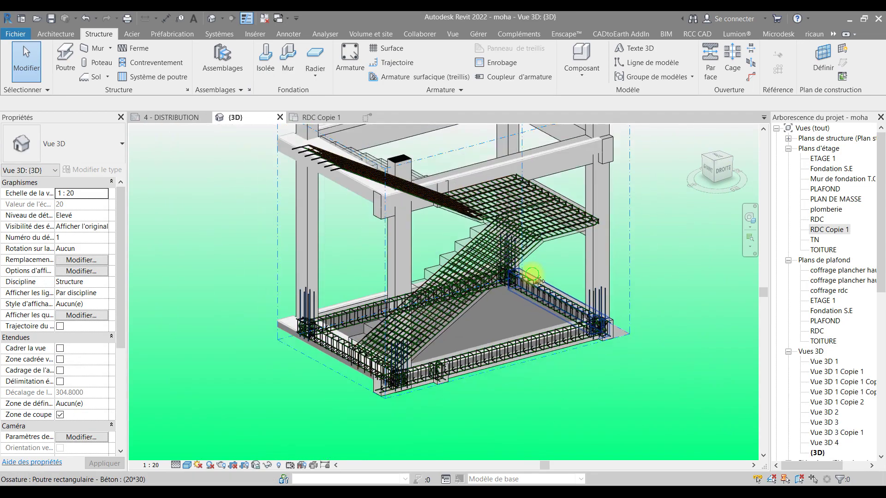
pyautogui.moveTo(567, 272)
pyautogui.keyDown('shift'); pyautogui.mouseDown(button='middle')
pyautogui.moveTo(561, 360)
pyautogui.moveTo(536, 307)
pyautogui.moveTo(499, 287)
pyautogui.moveTo(536, 276)
pyautogui.moveTo(384, 269)
pyautogui.moveTo(399, 282)
pyautogui.moveTo(518, 277)
pyautogui.moveTo(573, 286)
pyautogui.mouseUp(button='middle'); pyautogui.keyUp('shift')
pyautogui.scroll(5, 513, 313)
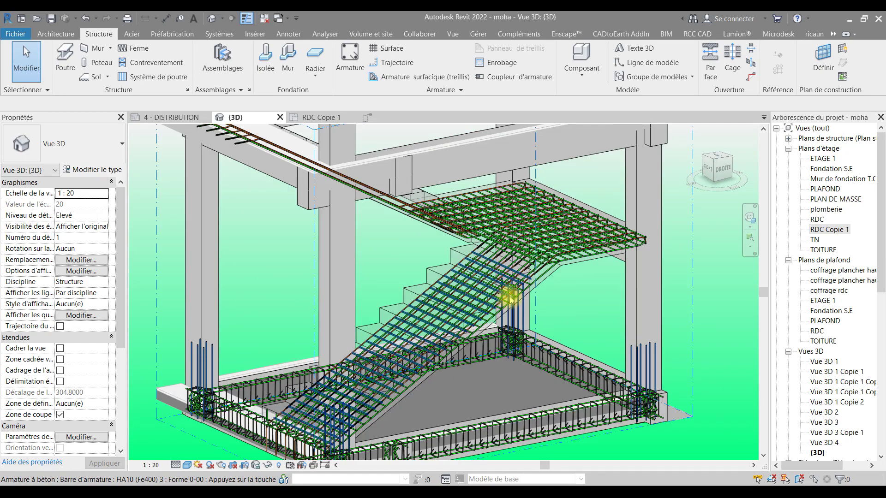
# Step: Open the 4 - DISTRIBUTION sheet and review its 3D stair view and the TRONCON 1 geometry, loads and materials table
pyautogui.click(170, 119)
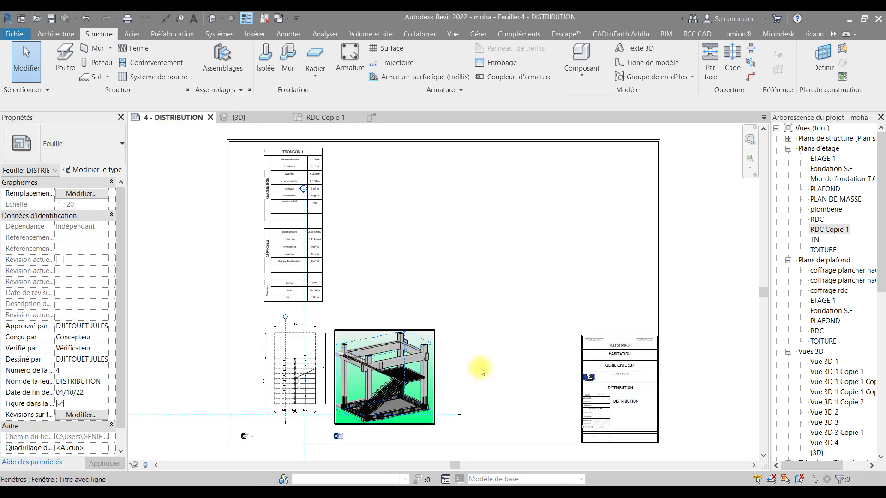
pyautogui.scroll(4, 446, 393)
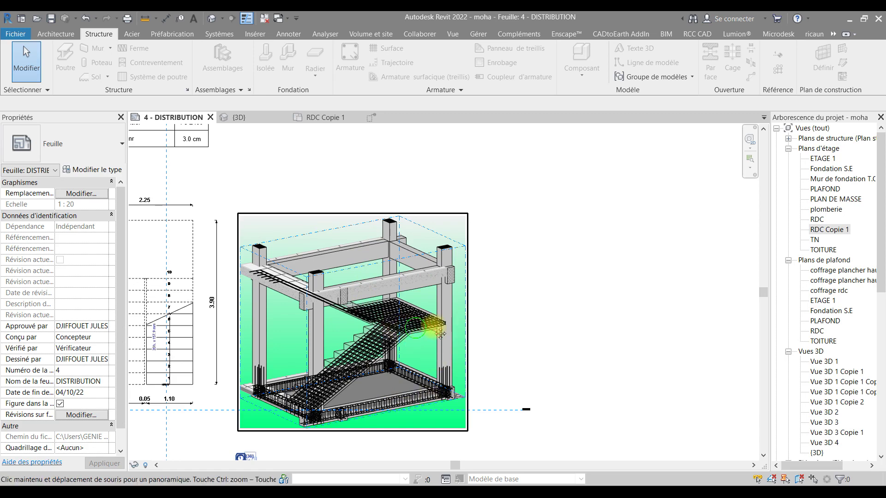
pyautogui.moveTo(405, 333); pyautogui.dragTo(536, 326, button='middle')
pyautogui.moveTo(459, 192); pyautogui.dragTo(478, 375, button='middle')
pyautogui.scroll(-2, 478, 375)
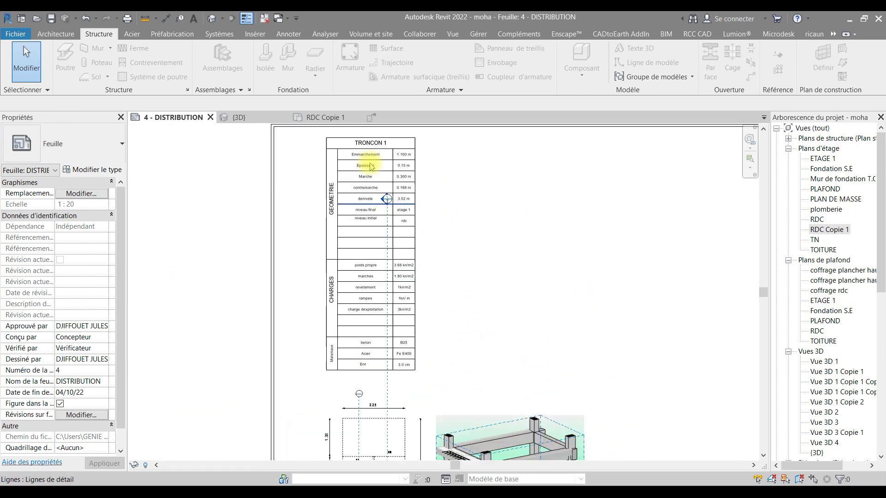
pyautogui.scroll(2, 329, 229)
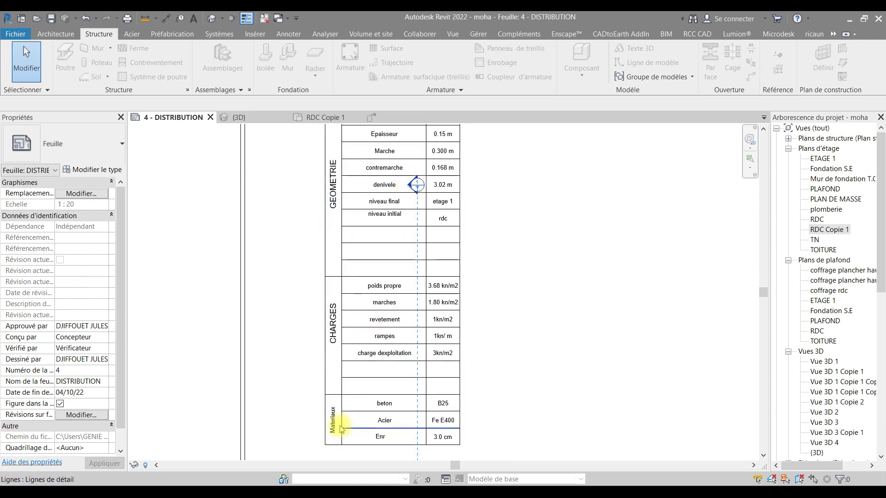
pyautogui.scroll(1, 416, 223)
pyautogui.moveTo(416, 222); pyautogui.dragTo(421, 255, button='middle')
pyautogui.scroll(-1, 418, 248)
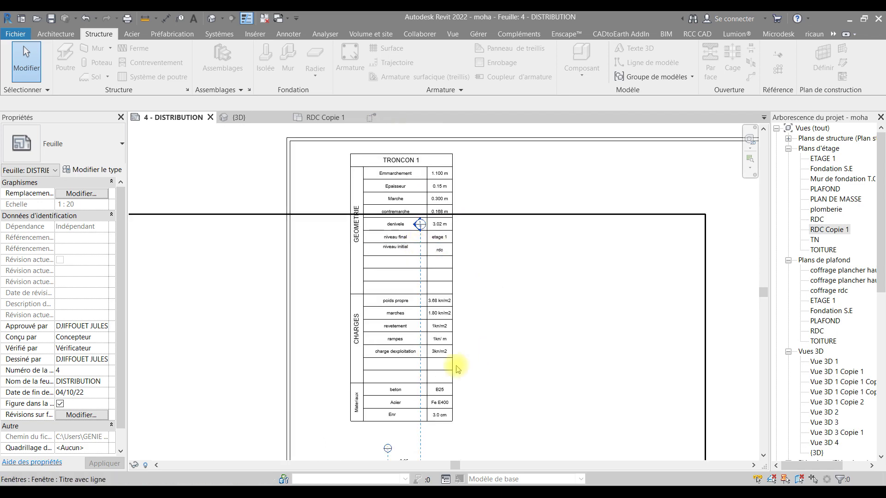
pyautogui.scroll(-2, 500, 283)
pyautogui.scroll(-2, 382, 249)
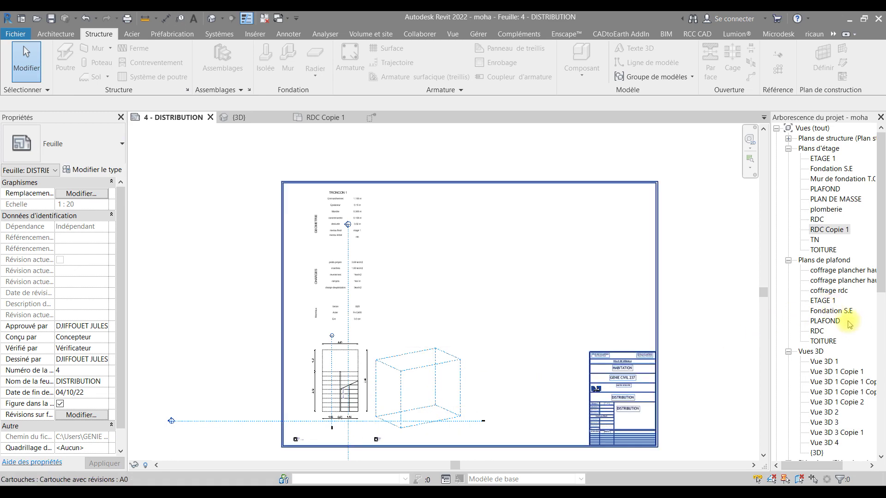
# Step: Place the Détail 10 view on the sheet in the empty area above the title block and clear the selection
pyautogui.scroll(-8, 849, 325)
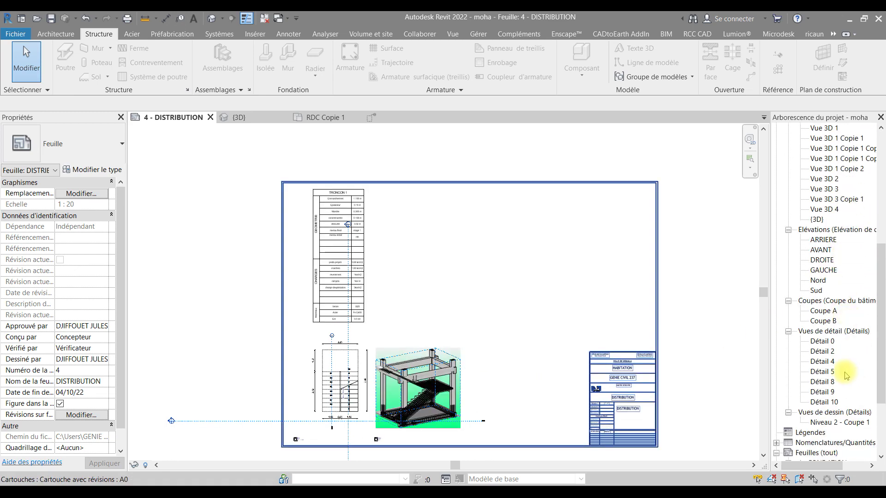
pyautogui.click(828, 402)
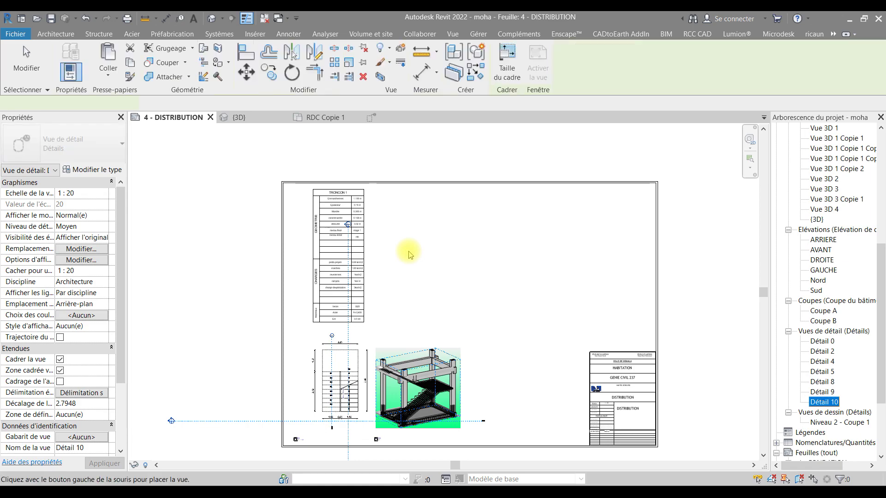
pyautogui.click(518, 283)
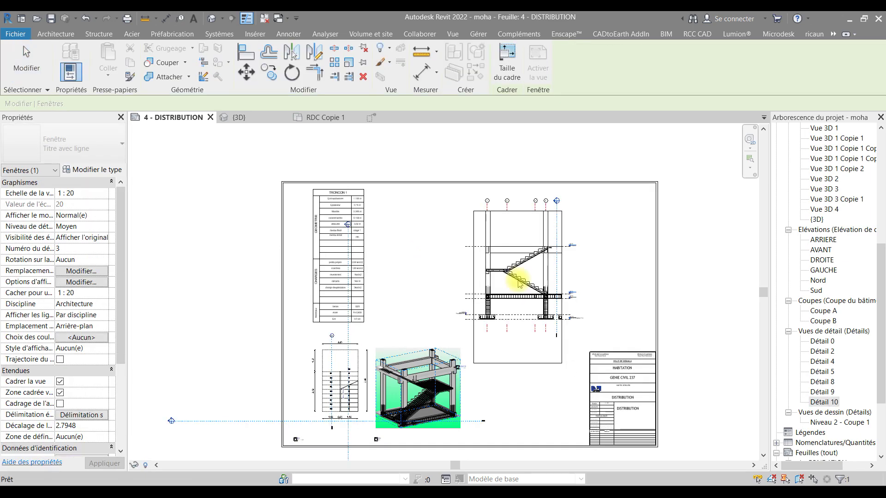
pyautogui.scroll(2, 545, 265)
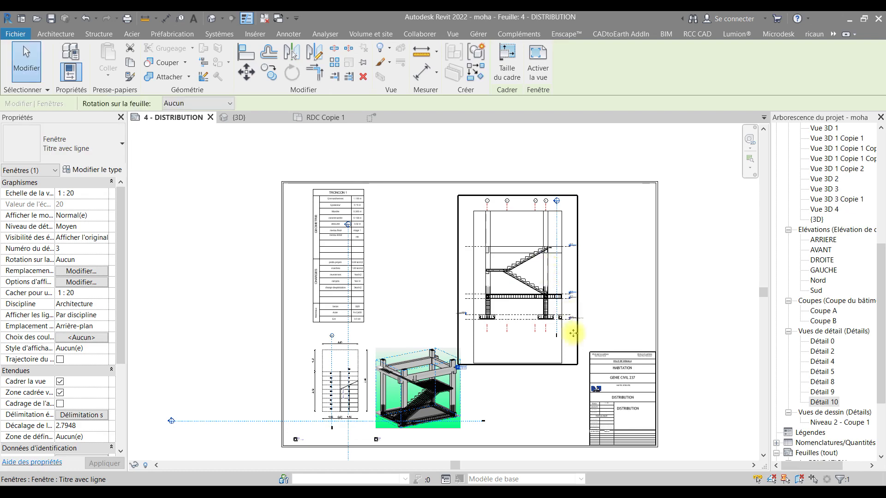
pyautogui.press('Escape')
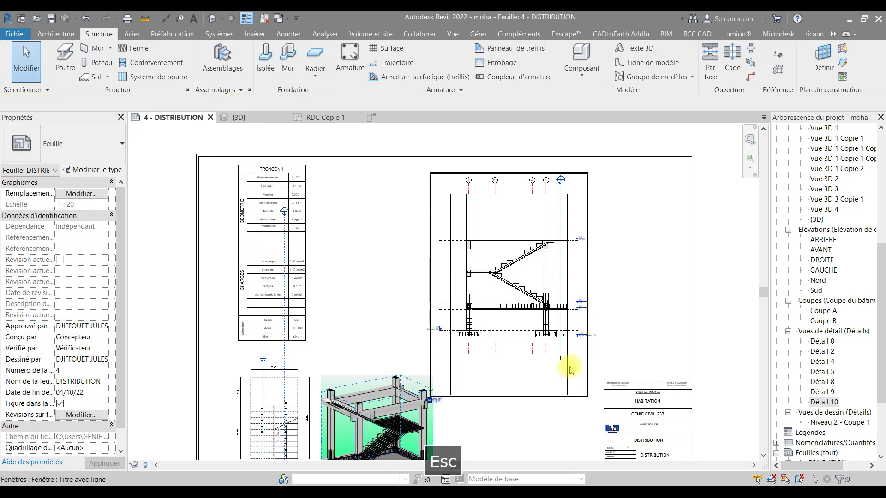
# Step: Activate the Détail 10 view on the sheet and crop it to the stair, from the RDC level up to just above ETAGE 1
pyautogui.click(587, 376)
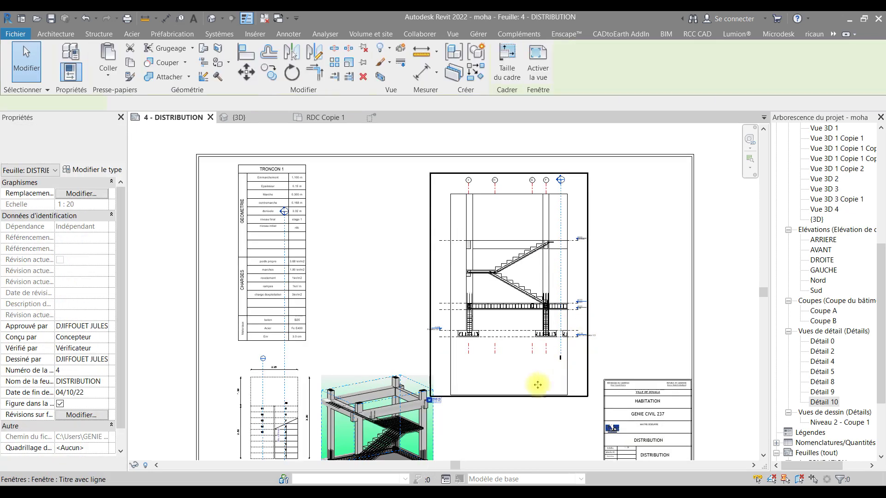
pyautogui.doubleClick(563, 373)
pyautogui.click(518, 395)
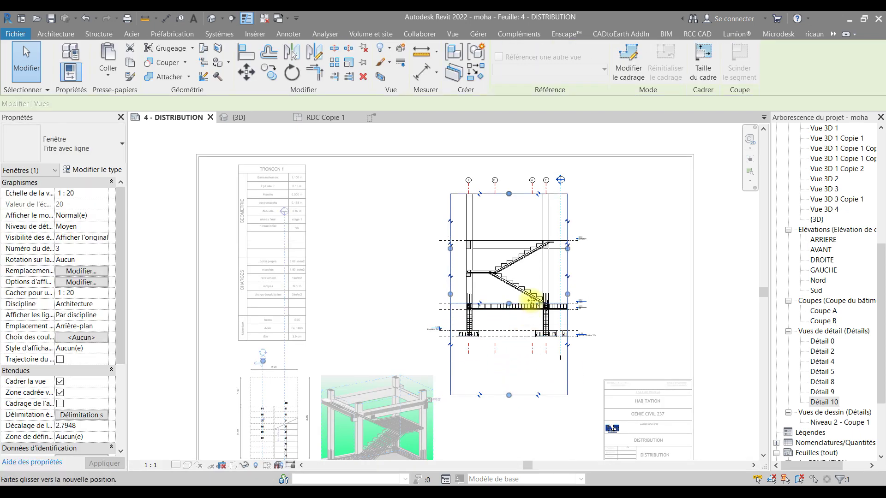
pyautogui.click(532, 302)
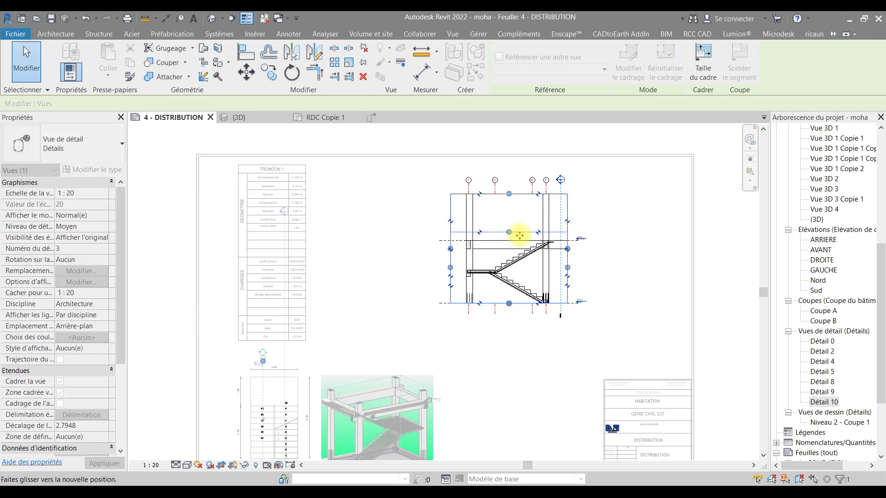
pyautogui.click(600, 280)
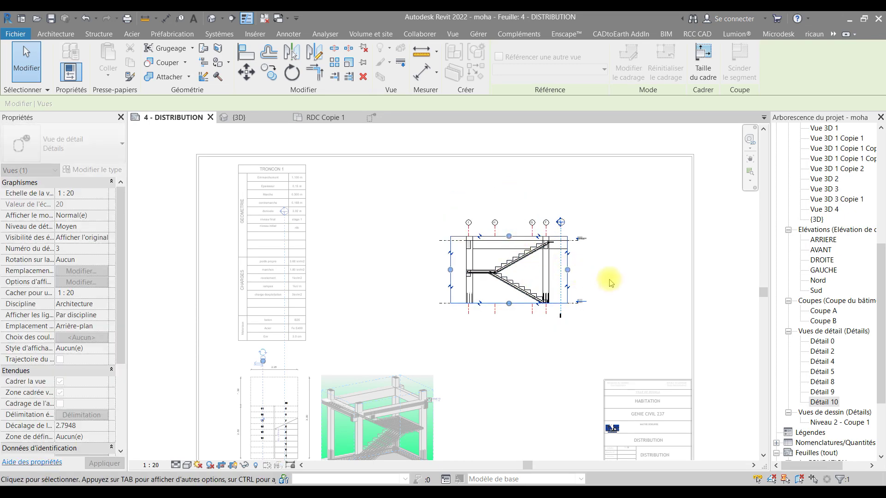
# Step: Try to tag the upper flight's transverse HA8 bars without a leader, placing the label below the flight
pyautogui.scroll(5, 505, 254)
pyautogui.scroll(5, 589, 277)
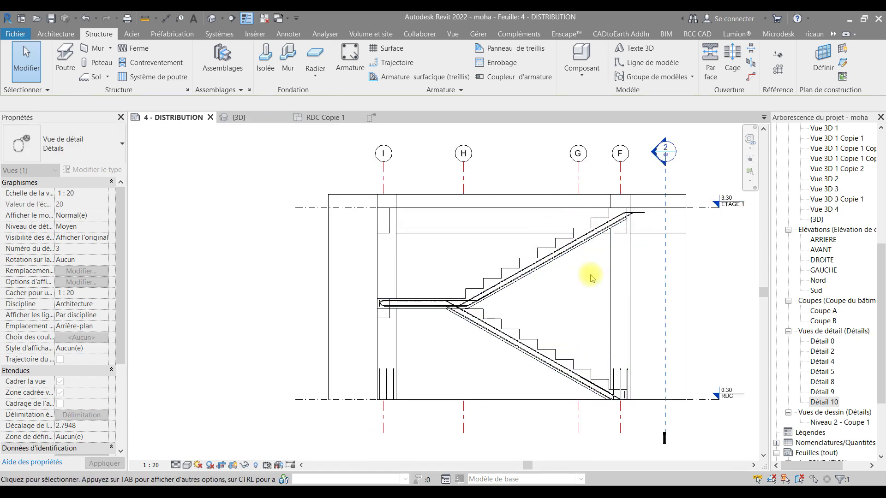
pyautogui.press('Escape')
pyautogui.press('t')
pyautogui.press('g')
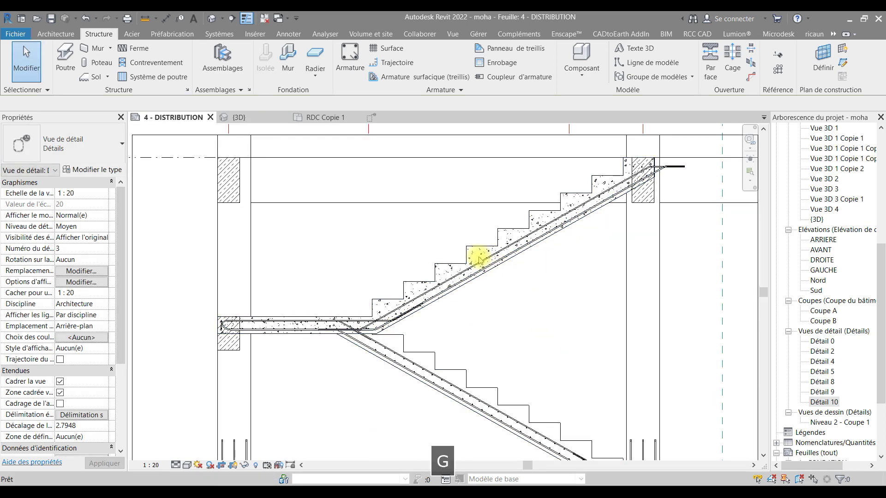
pyautogui.click(486, 258)
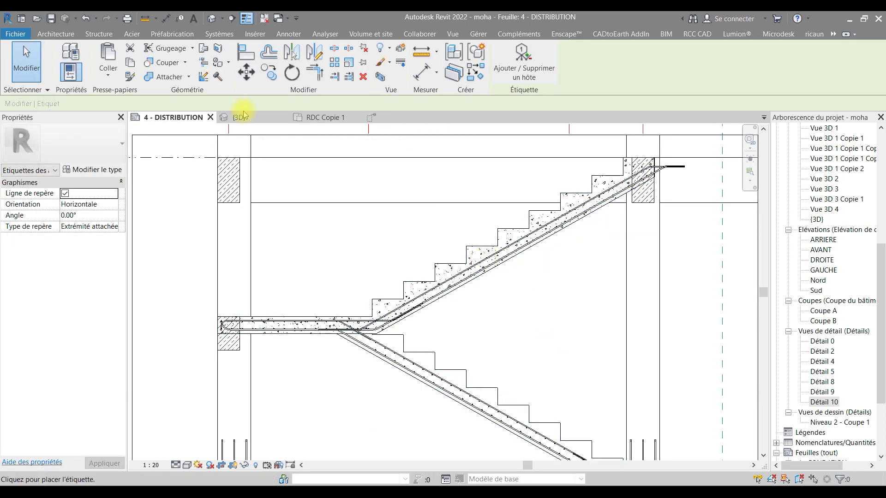
pyautogui.click(187, 104)
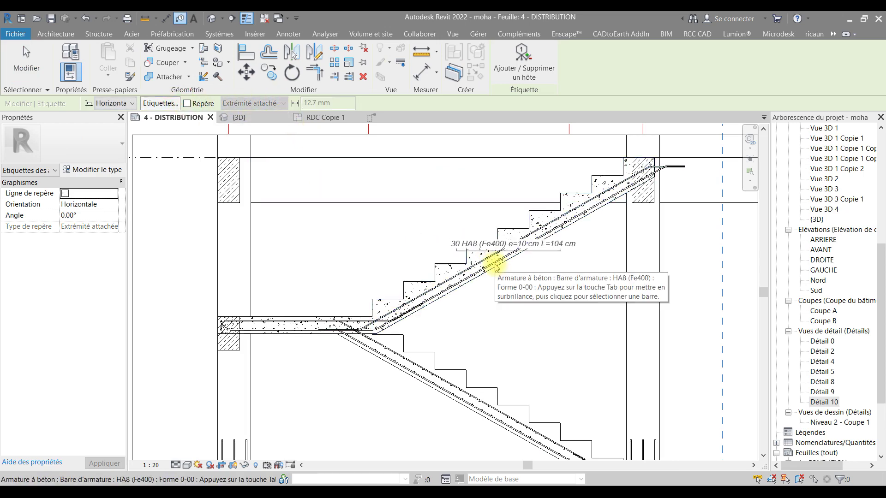
pyautogui.click(495, 265)
pyautogui.moveTo(513, 266); pyautogui.dragTo(536, 308)
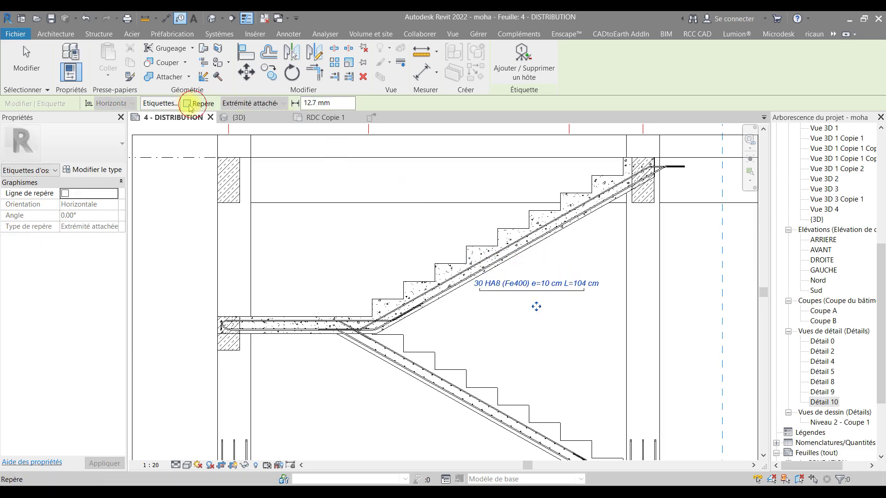
# Step: Try a leader line on the transverse HA8 bar tag, and delete the tag
pyautogui.scroll(2, 525, 280)
pyautogui.press('Escape')
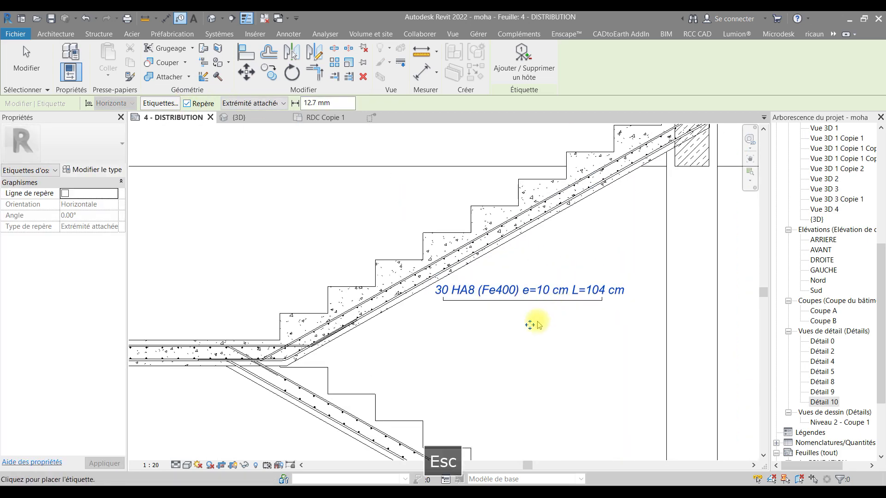
pyautogui.press('Escape')
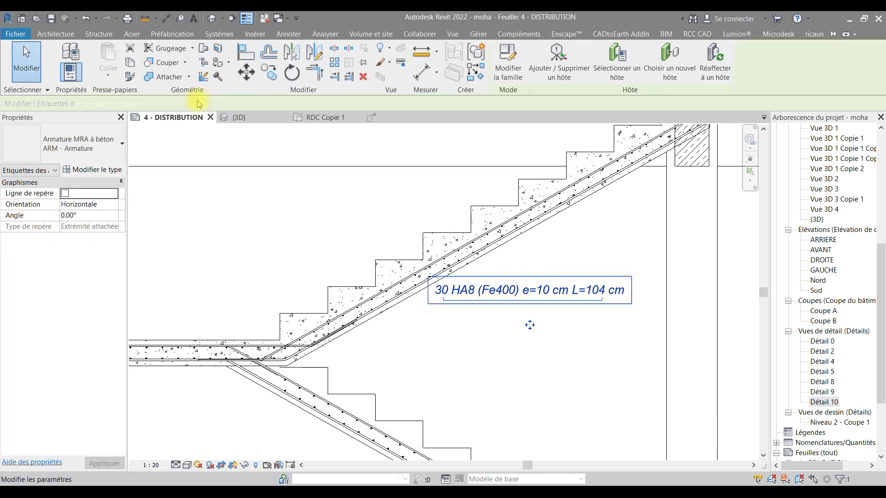
pyautogui.click(229, 104)
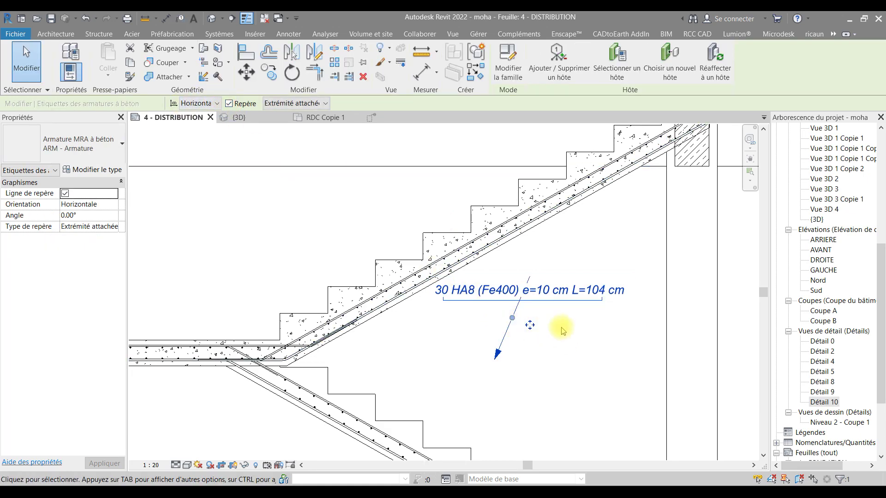
pyautogui.press('BackSpace')
# Step: Tag the upper flight's longitudinal HA10 and HA8 bars and the lower flight's bottom HA10 bars, using leader labels in the clear space
pyautogui.press('t')
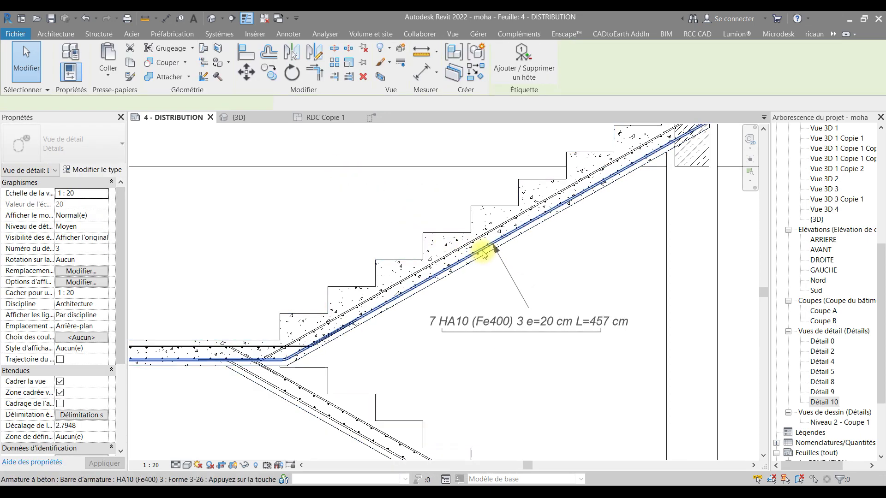
pyautogui.click(450, 253)
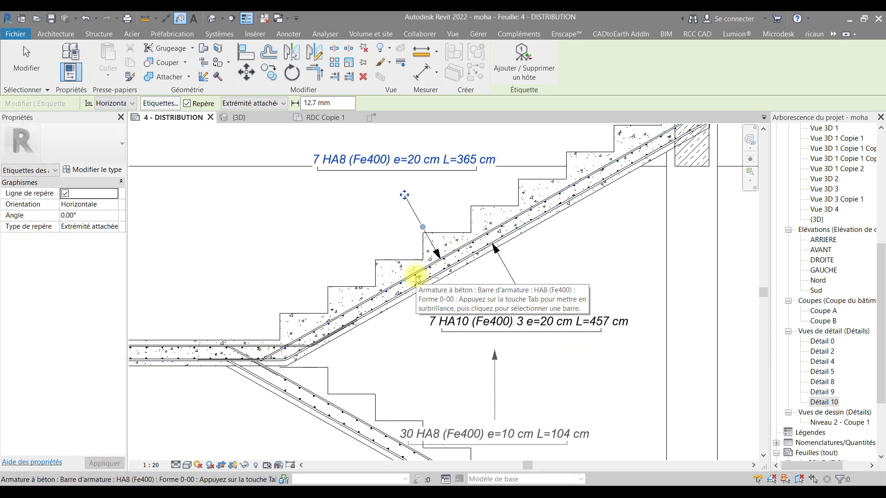
pyautogui.moveTo(364, 303); pyautogui.dragTo(466, 188, button='middle')
pyautogui.scroll(3, 412, 279)
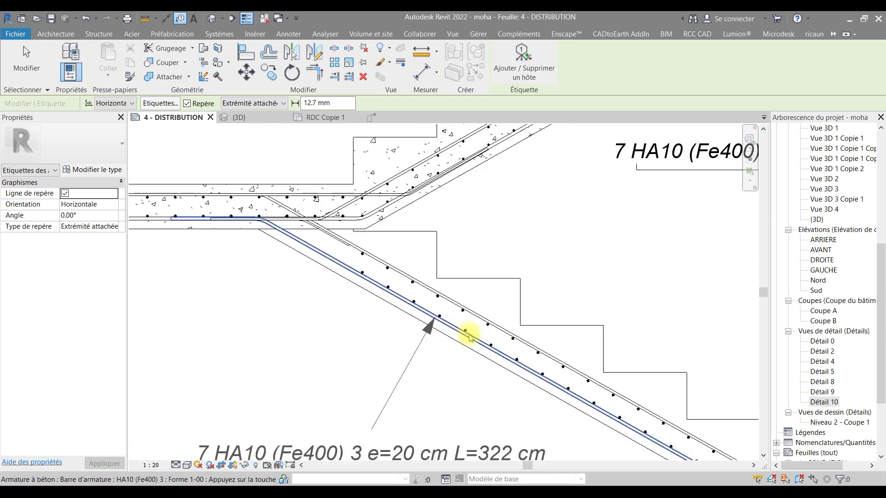
pyautogui.click(451, 330)
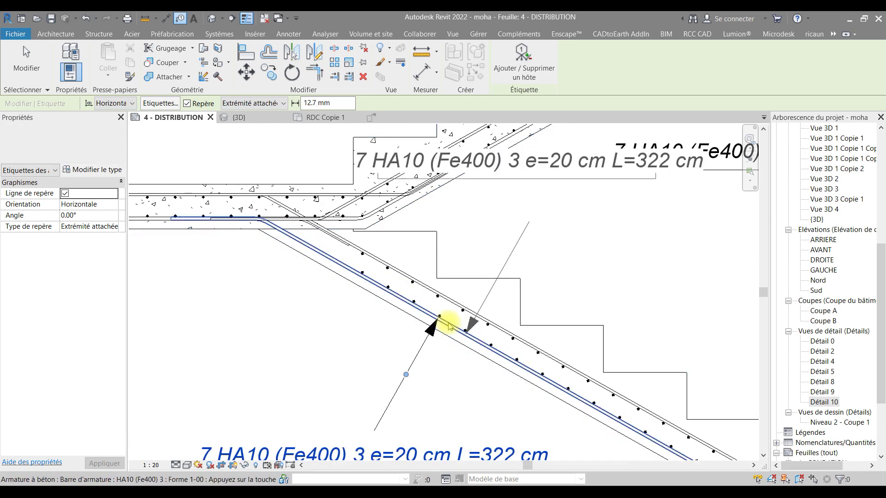
# Step: Tag the landing's upper longitudinal HA8 bars with a leader label above the landing and end the tagging
pyautogui.scroll(-3, 451, 323)
pyautogui.scroll(-3, 531, 323)
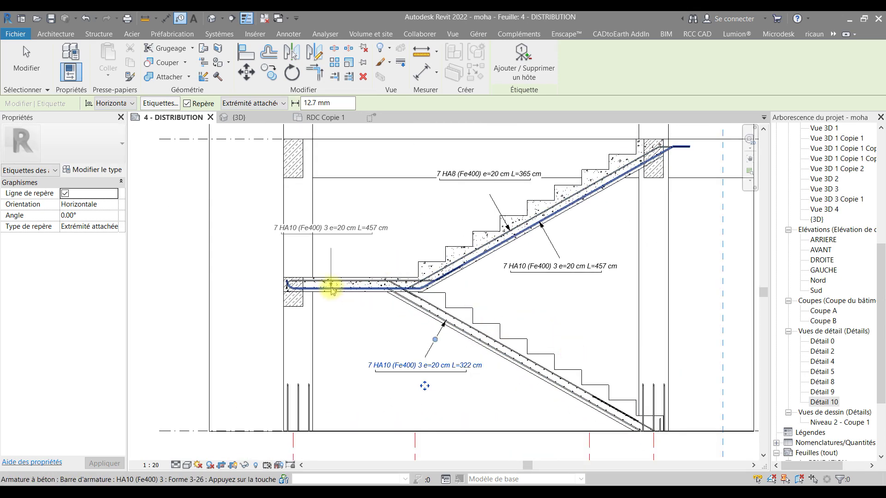
pyautogui.scroll(3, 333, 287)
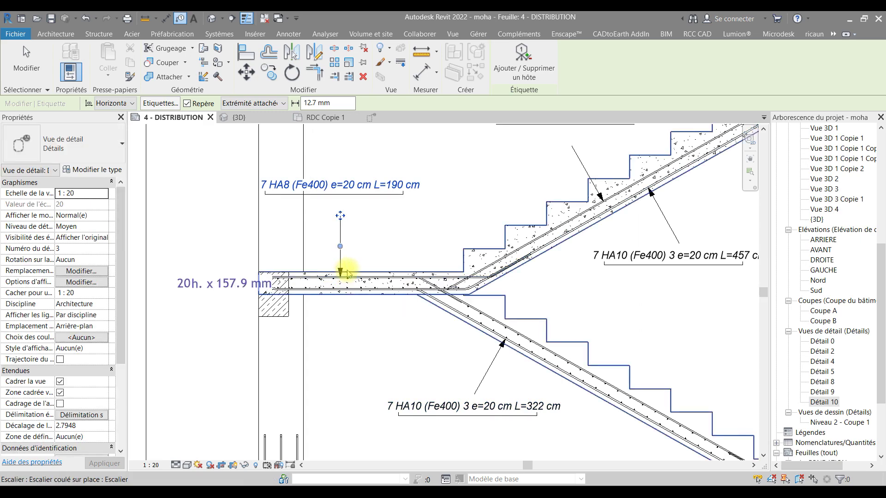
pyautogui.scroll(-4, 462, 296)
pyautogui.press('Escape')
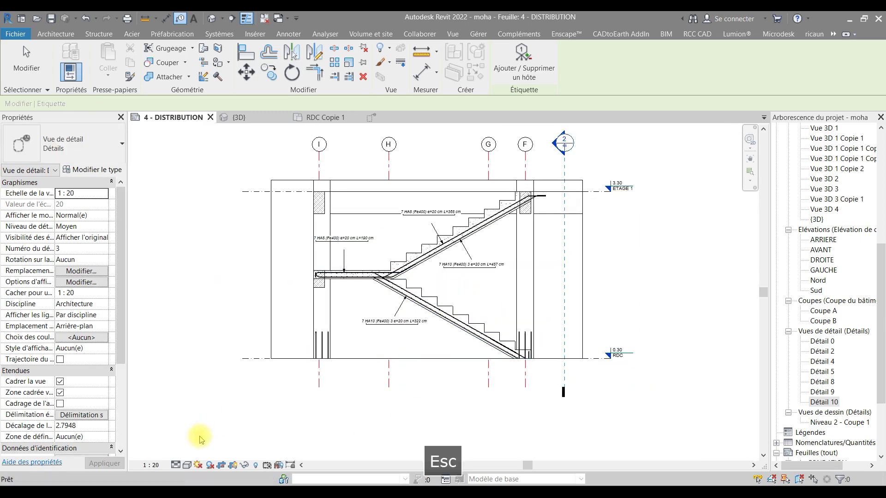
pyautogui.press('Escape')
# Step: Set the section view's detail level to Elevé and check how the landing's bars are drawn
pyautogui.click(176, 465)
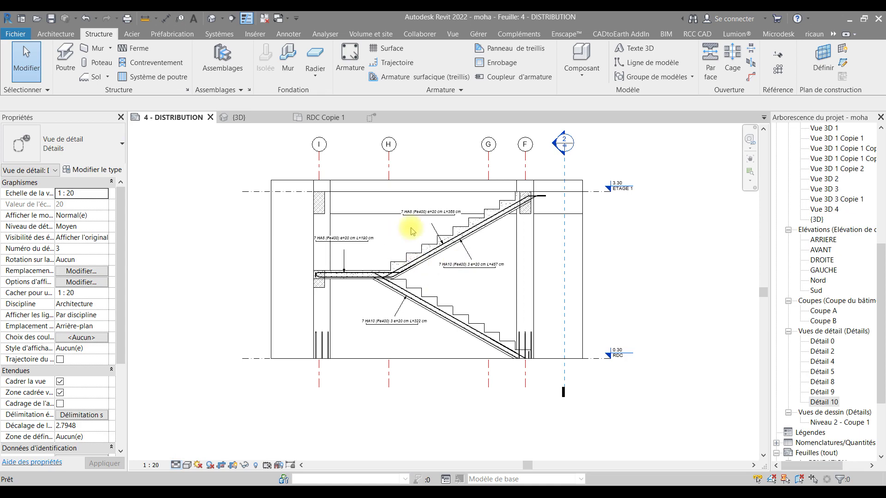
pyautogui.scroll(5, 369, 274)
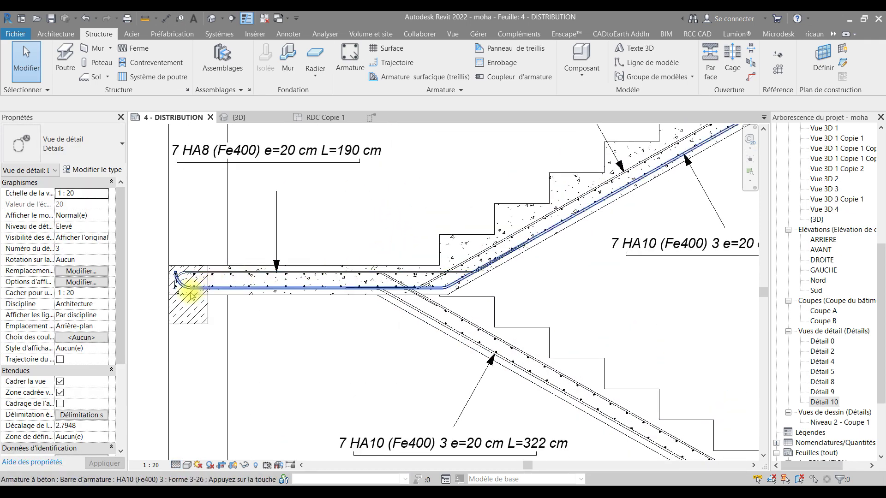
pyautogui.moveTo(325, 273); pyautogui.dragTo(468, 280, button='middle')
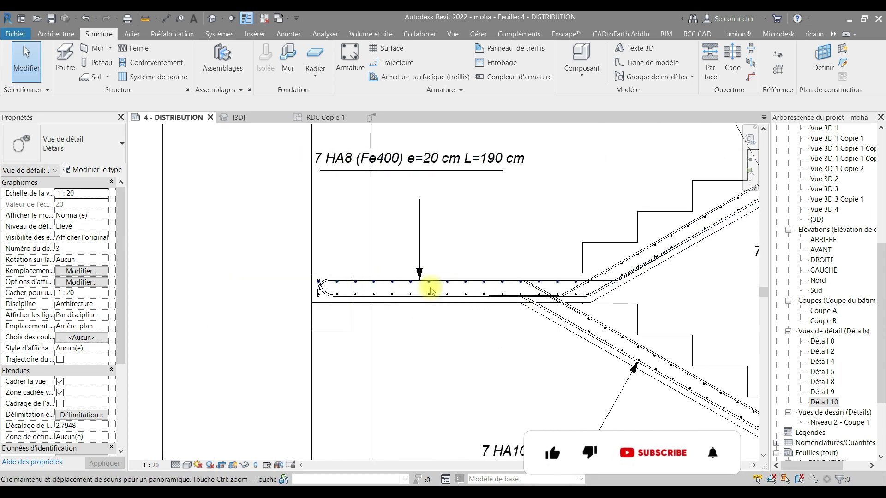
pyautogui.click(471, 280)
pyautogui.click(481, 208)
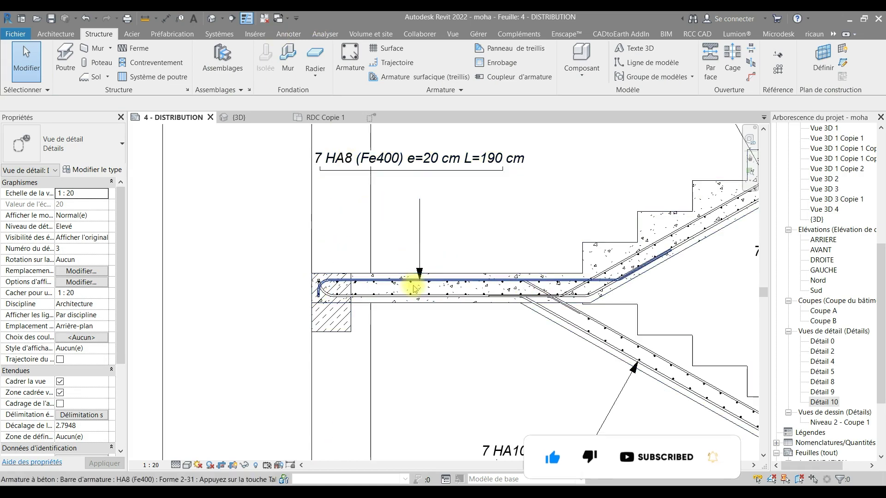
# Step: Deactivate the section view and review the complete DISTRIBUTION sheet layout
pyautogui.scroll(-5, 436, 284)
pyautogui.scroll(-4, 466, 318)
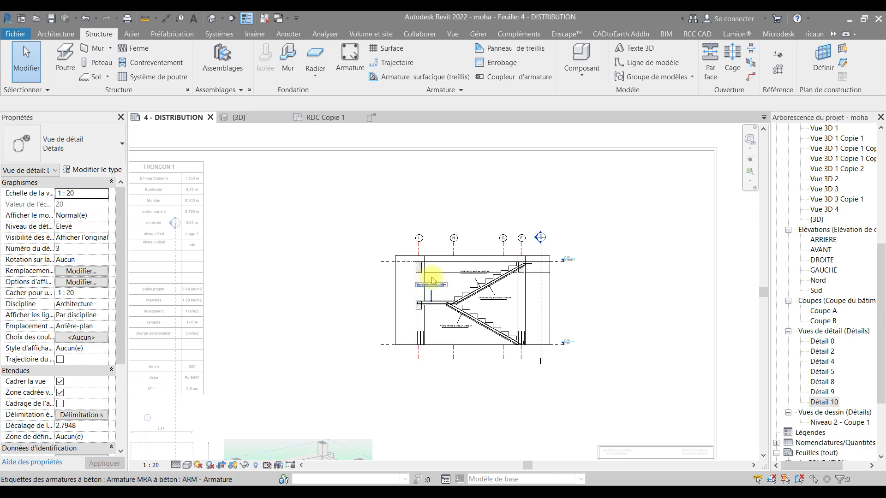
pyautogui.moveTo(452, 316); pyautogui.dragTo(472, 222, button='middle')
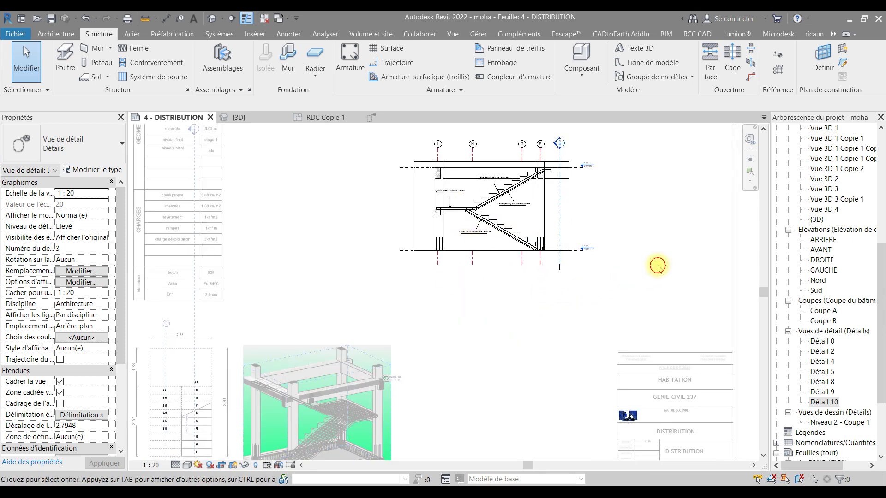
pyautogui.click(659, 270)
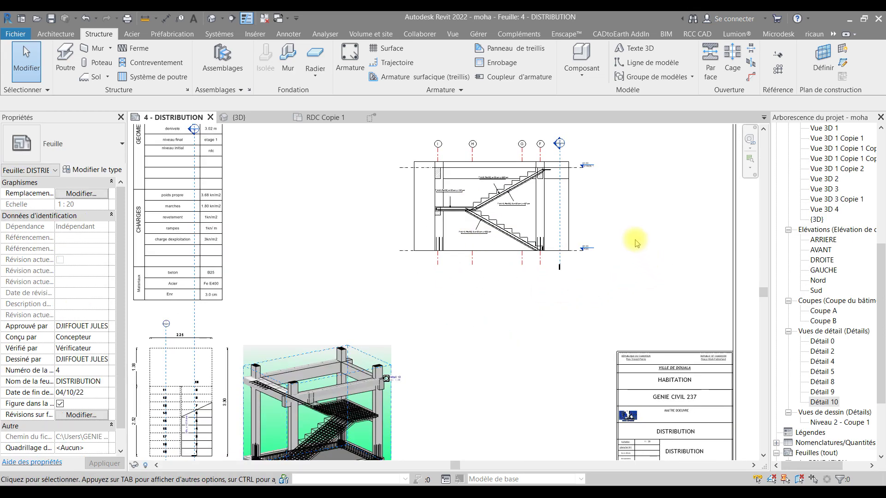
pyautogui.scroll(-3, 612, 242)
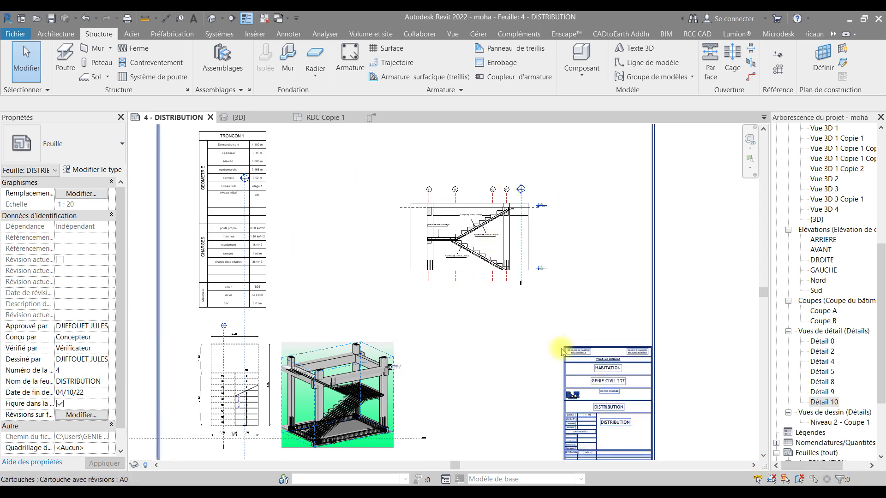
pyautogui.scroll(-2, 676, 383)
pyautogui.moveTo(667, 318); pyautogui.dragTo(695, 375, button='middle')
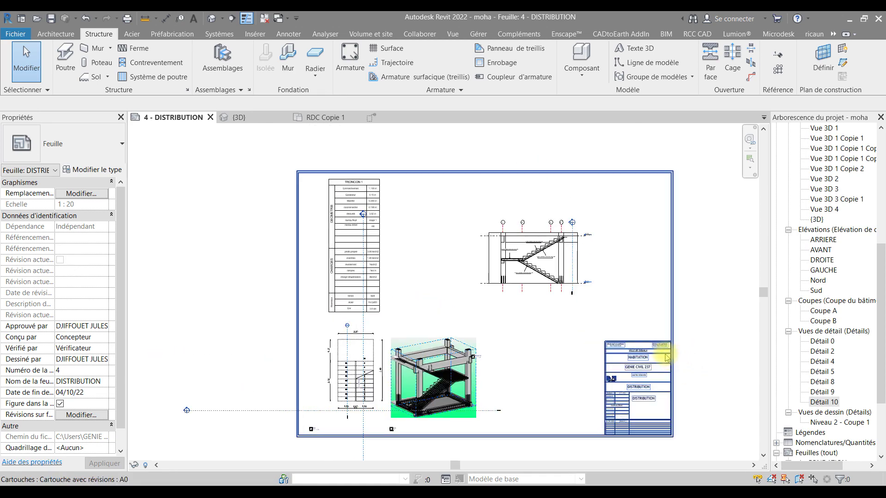